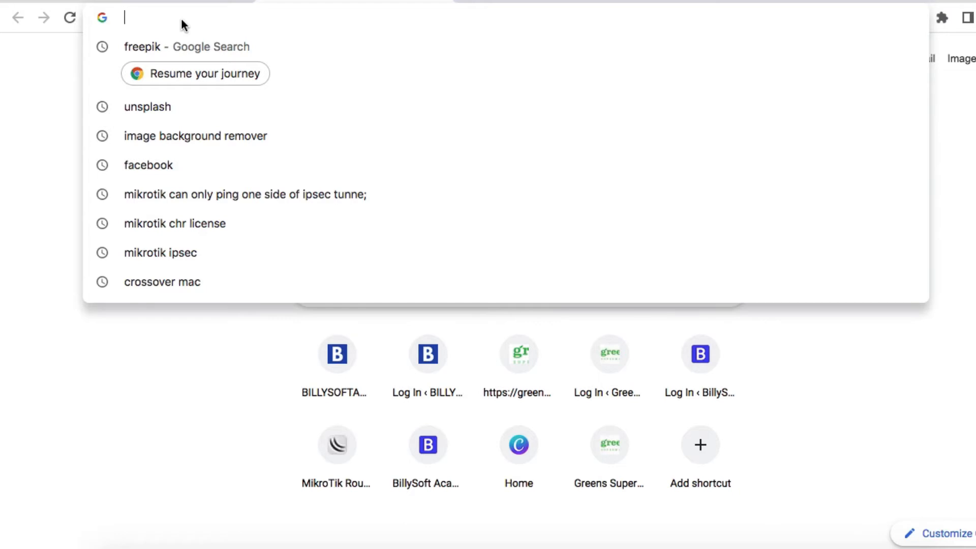
- Enter mikrotik.com in Chrome's address bar to load the MikroTik website
text(m)
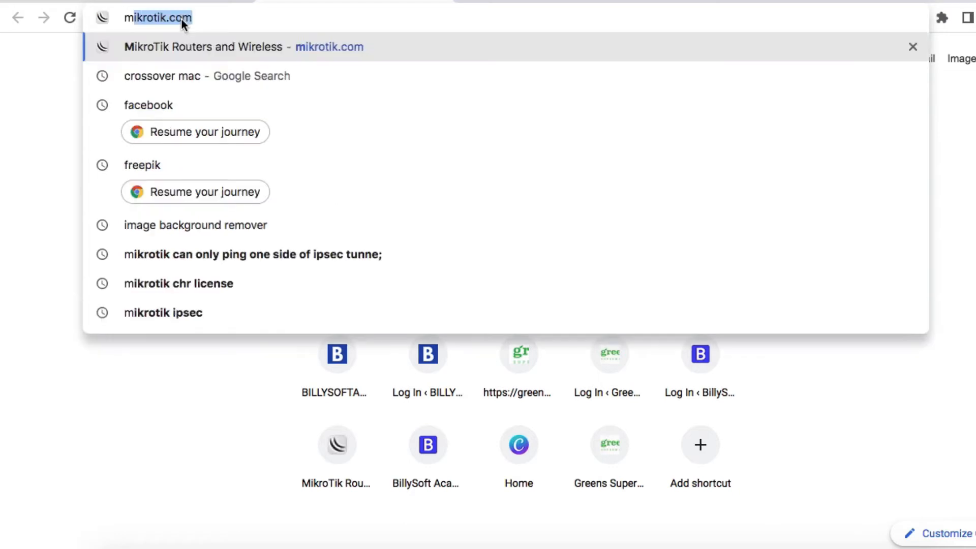
text(ikrotik.com)
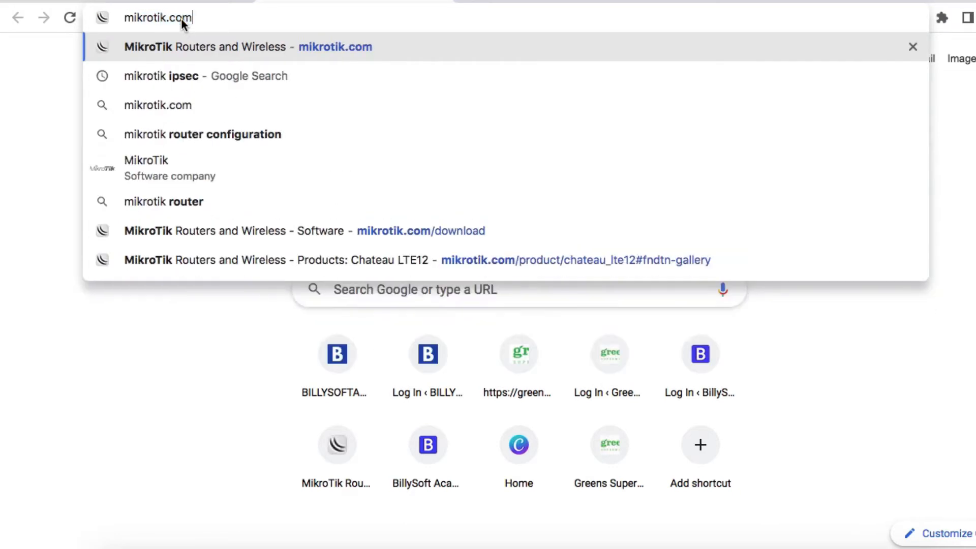
key(Return)
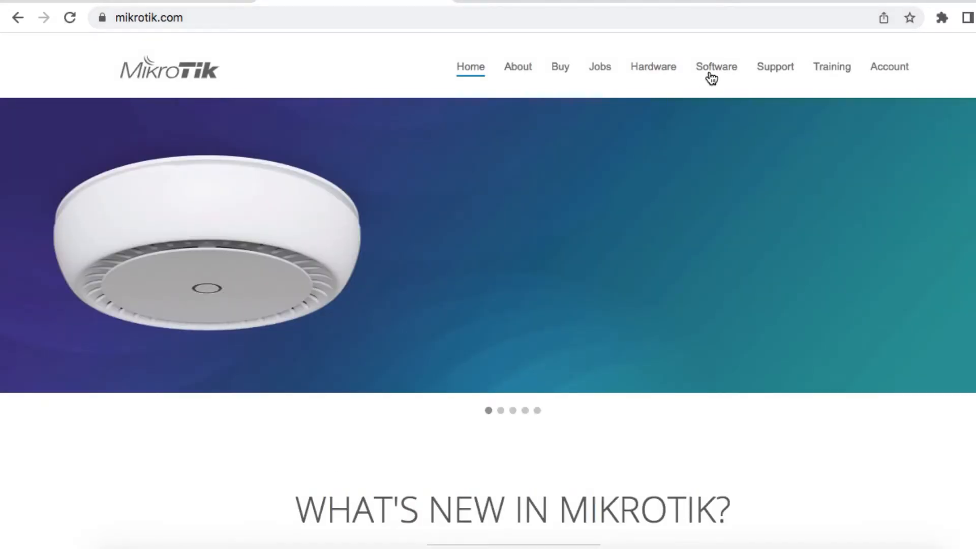
- From the Software page, download the Cloud Hosted Router 6.48.6 Long-term OVA template (chr-6.48.6.ova)
click(710, 74)
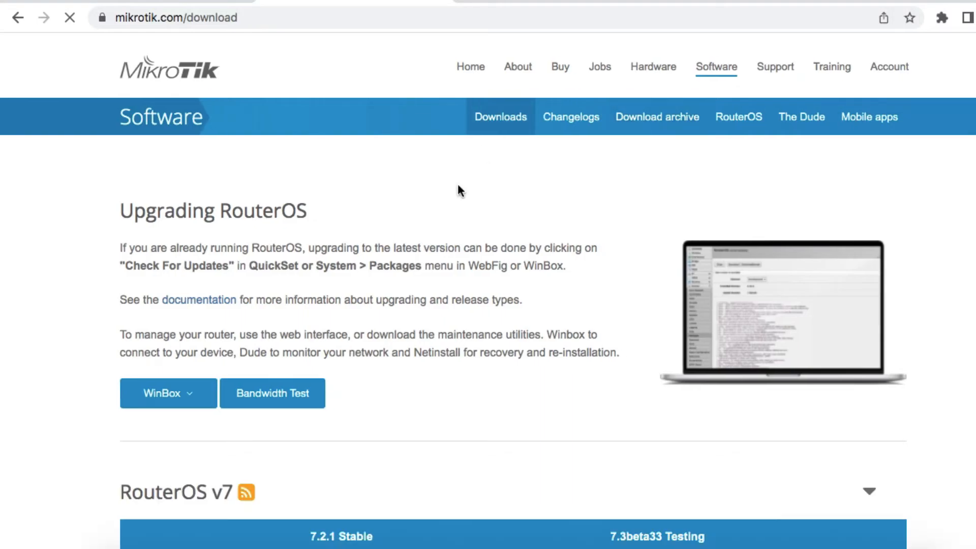
scroll(473, 212, down, 4)
scroll(459, 237, down, 20)
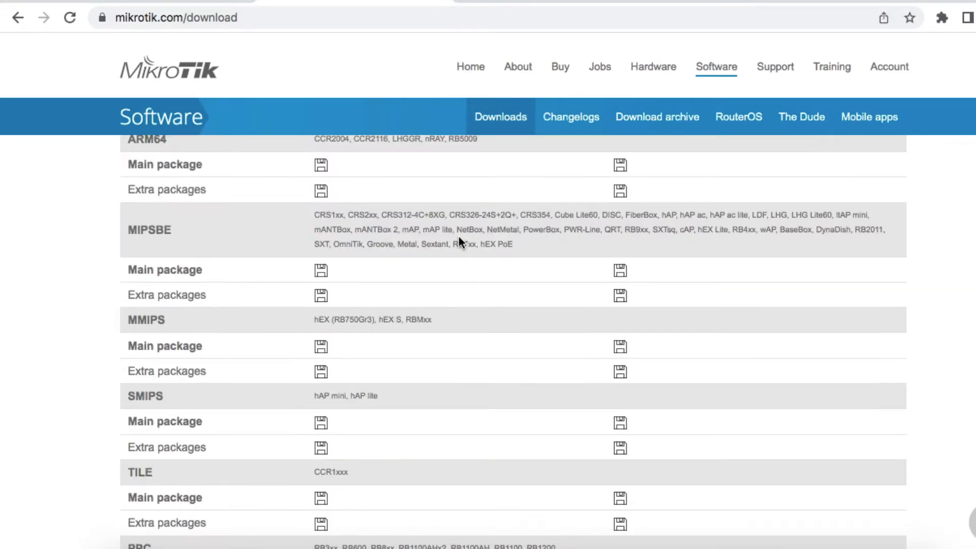
scroll(458, 237, down, 3)
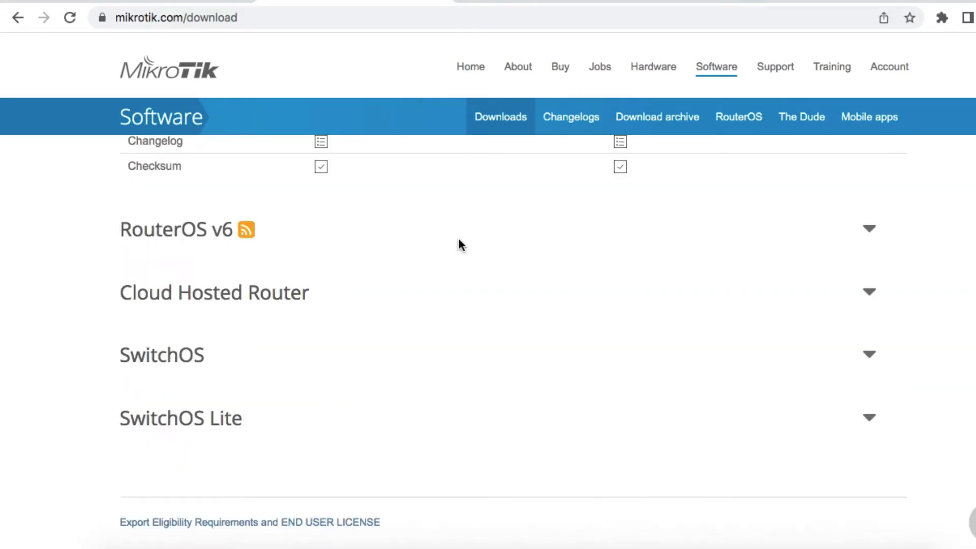
click(323, 292)
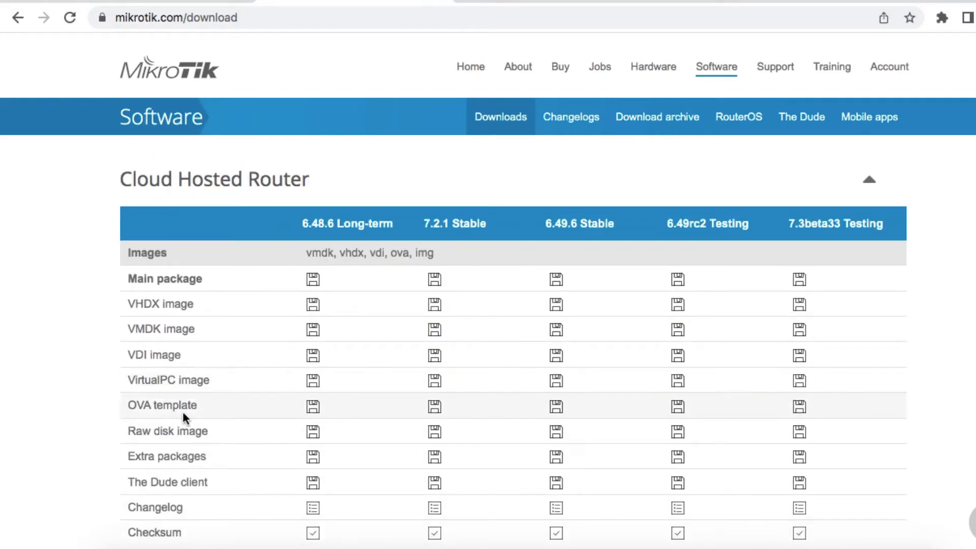
click(314, 408)
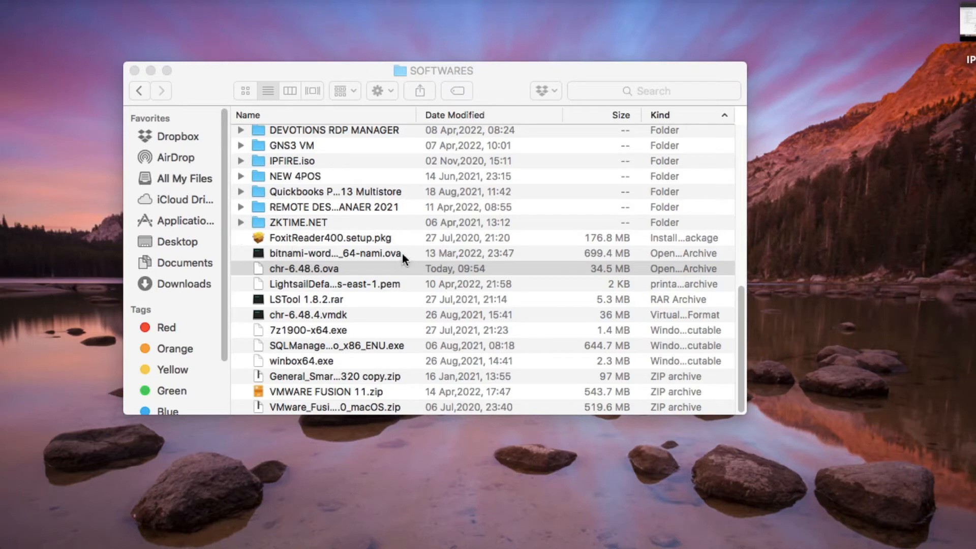
- Open chr-6.48.6.ova with VirtualBox to show the MikroTik_RouterOS_CHR import settings
click(227, 90)
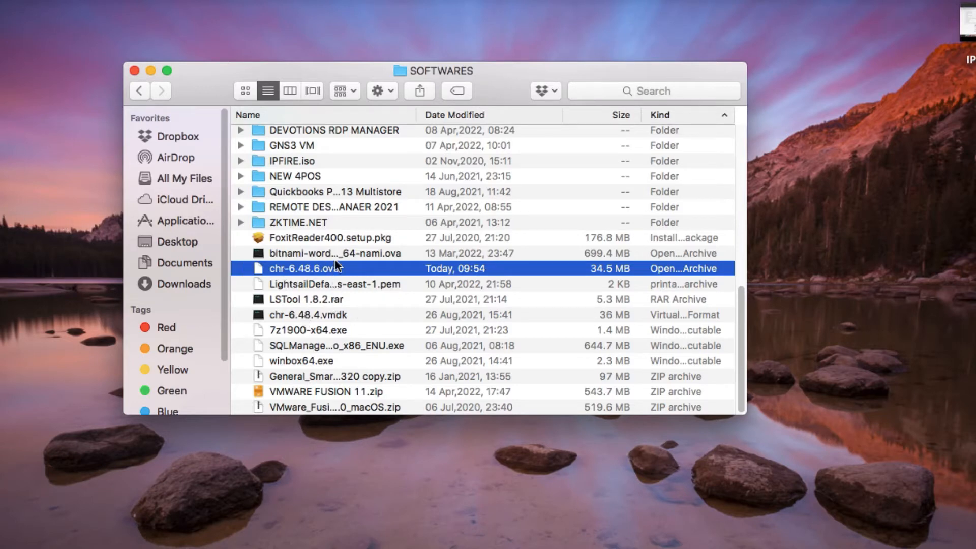
right_click(316, 269)
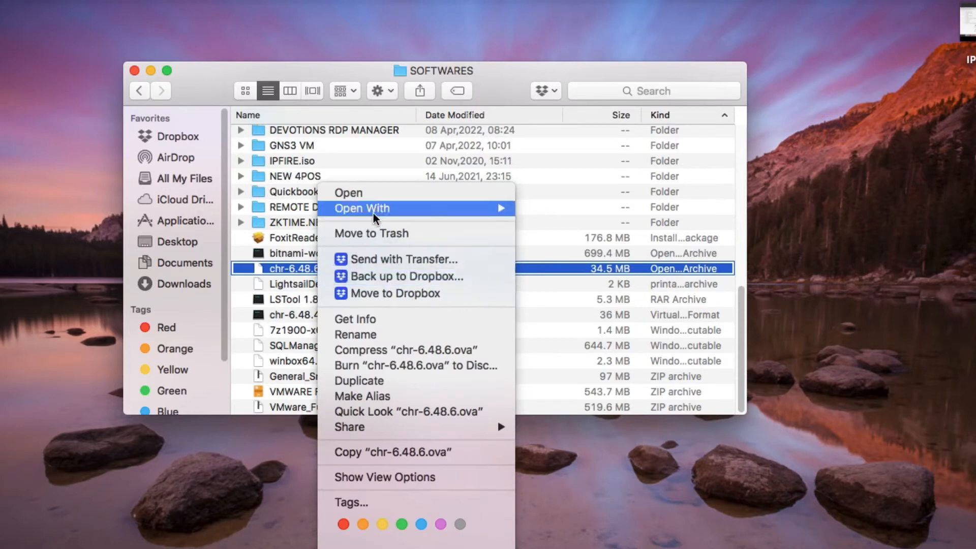
mouse_move(377, 213)
click(563, 212)
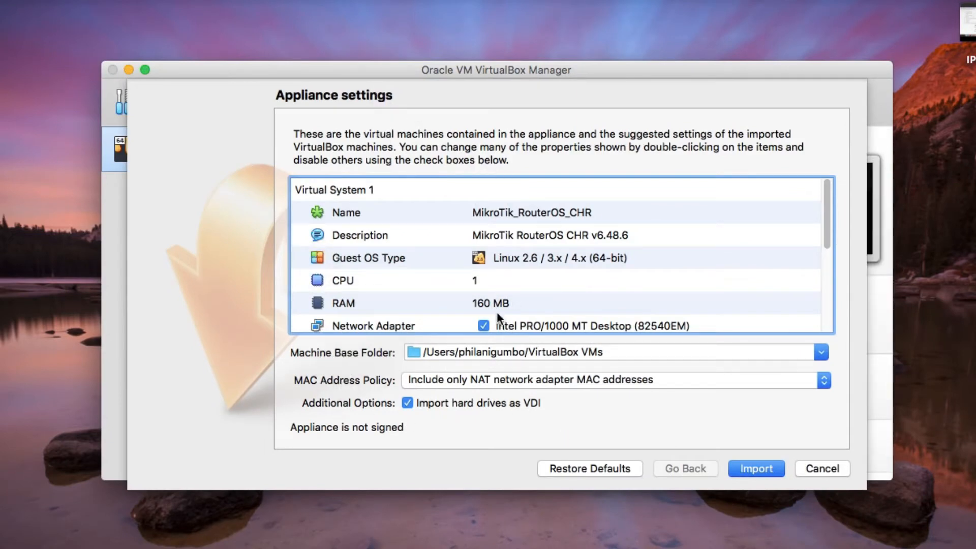
- Import the MikroTik_RouterOS_CHR appliance (1 CPU, 160 MB RAM) and open the new VM's settings
click(750, 470)
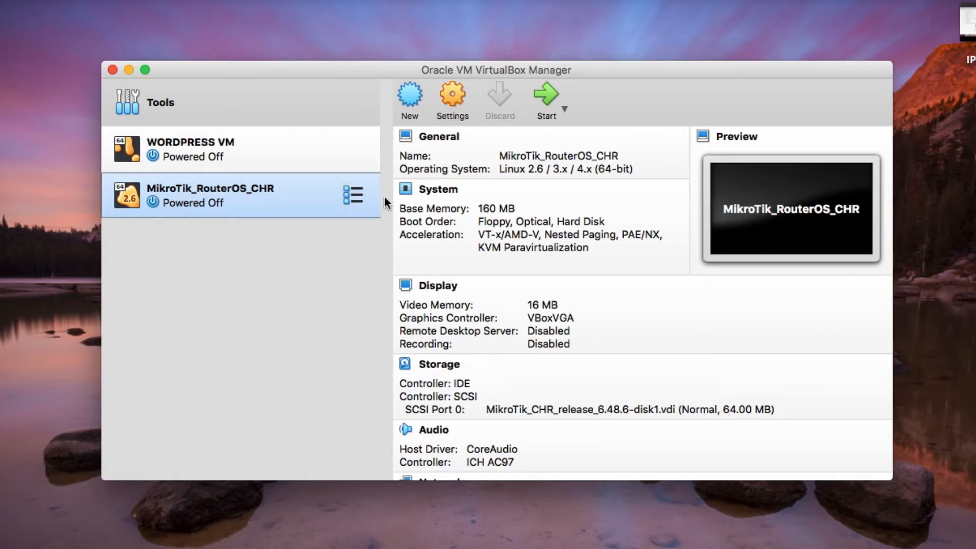
click(451, 100)
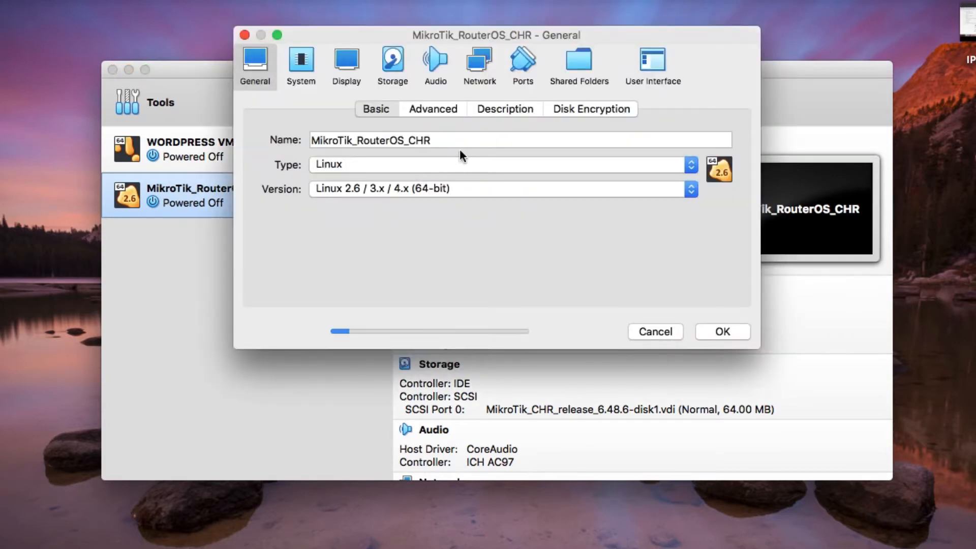
- Replace the VM's name with MIKROTIK OREGON in General settings
click(461, 143)
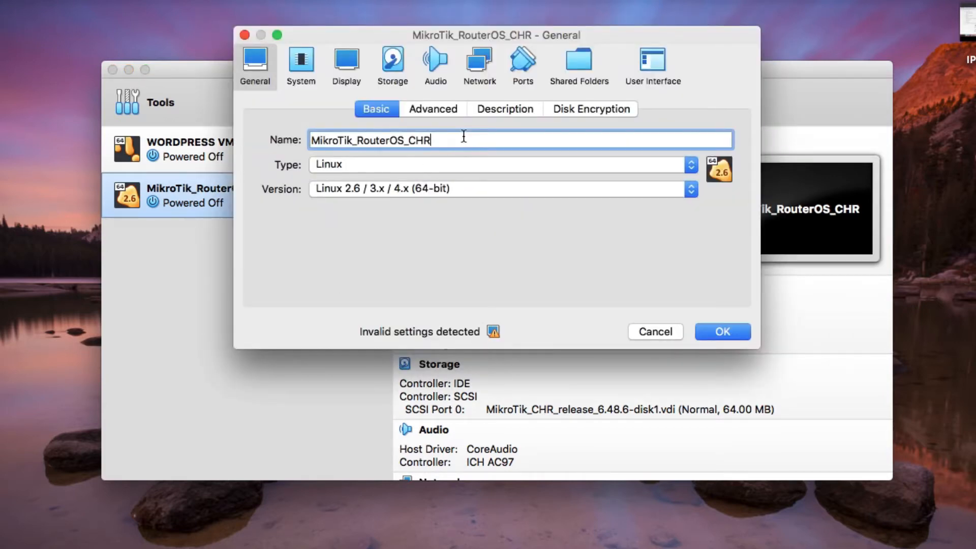
key(BackSpace)
key(BackSpace)
key(BackSpace)
key(BackSpace)
key(BackSpace)
key(BackSpace)
key(BackSpace)
key(BackSpace)
key(BackSpace)
key(BackSpace)
key(BackSpace)
key(BackSpace)
key(BackSpace)
key(BackSpace)
key(BackSpace)
key(BackSpace)
key(BackSpace)
key(BackSpace)
key(BackSpace)
key(BackSpace)
key(BackSpace)
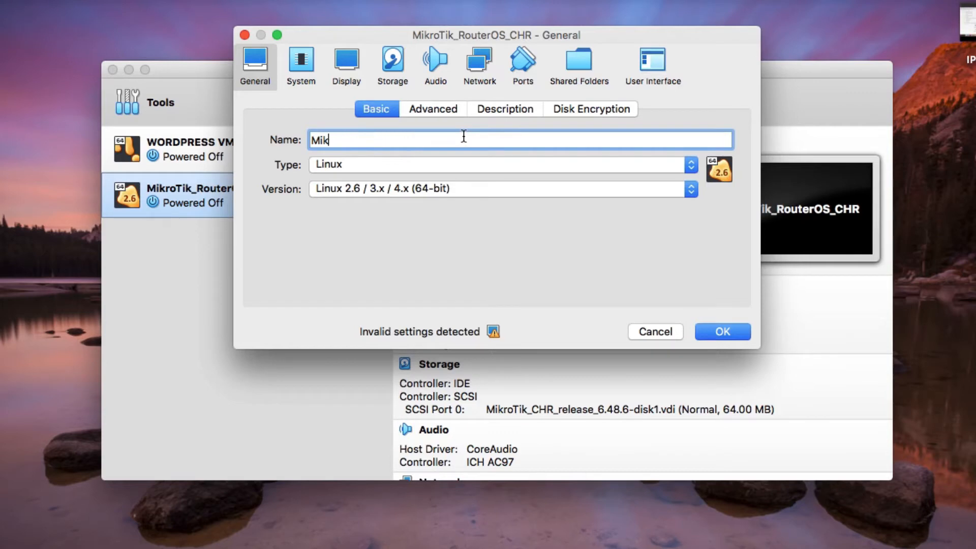
text(MIKROTIK OREGON)
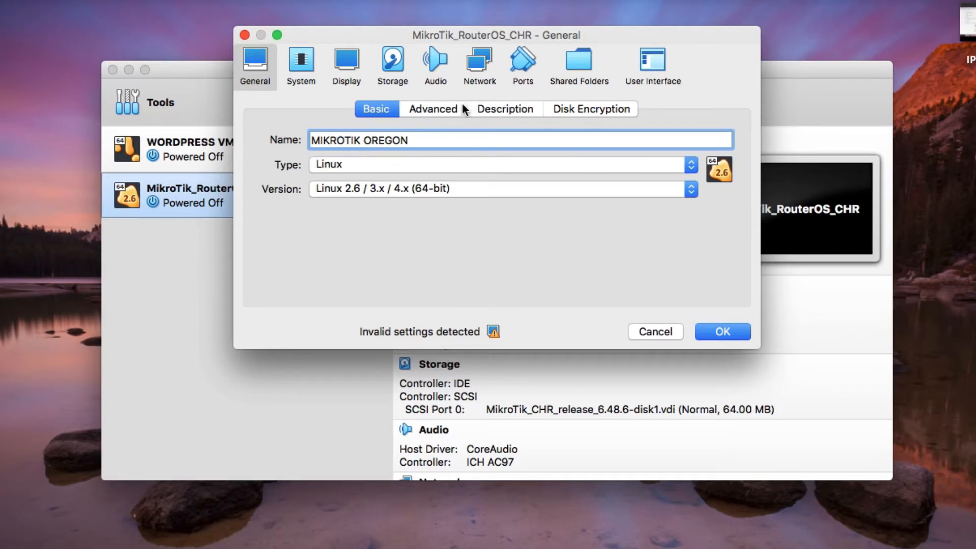
- Attach network Adapter 1 to the host-only network vboxnet1
click(483, 61)
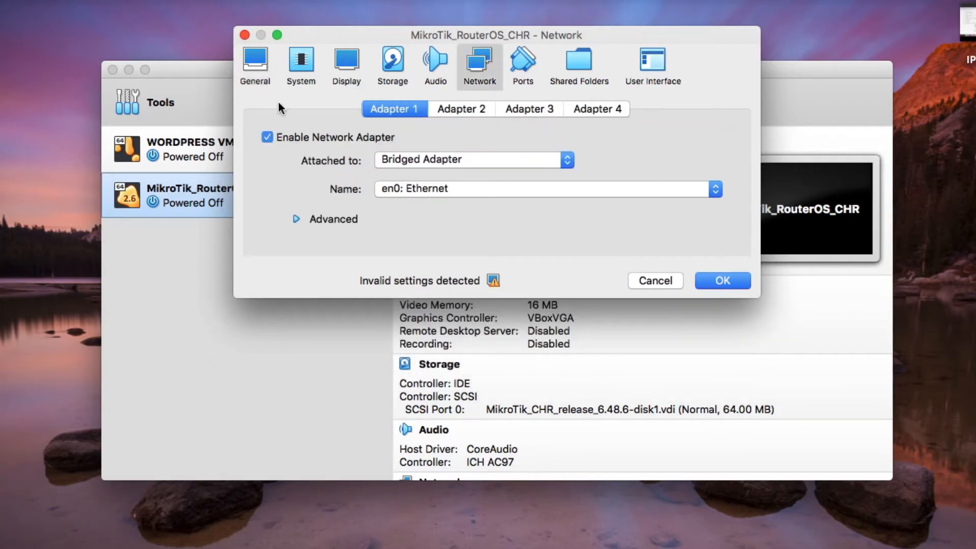
click(256, 67)
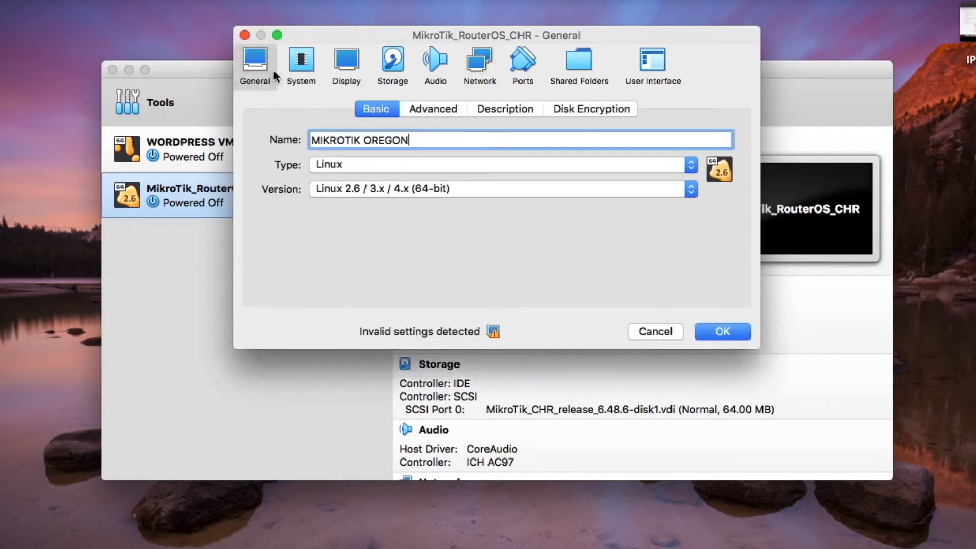
click(477, 62)
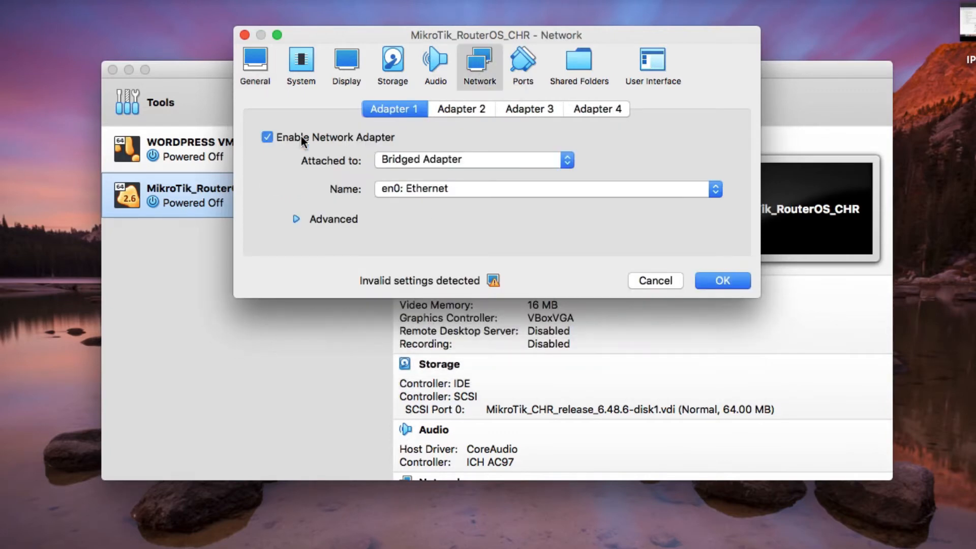
click(416, 160)
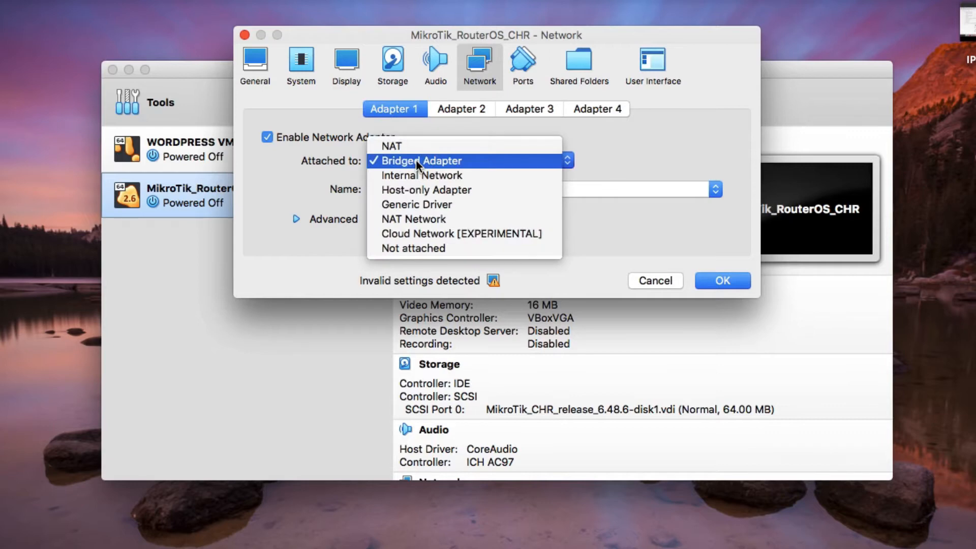
click(418, 193)
click(414, 193)
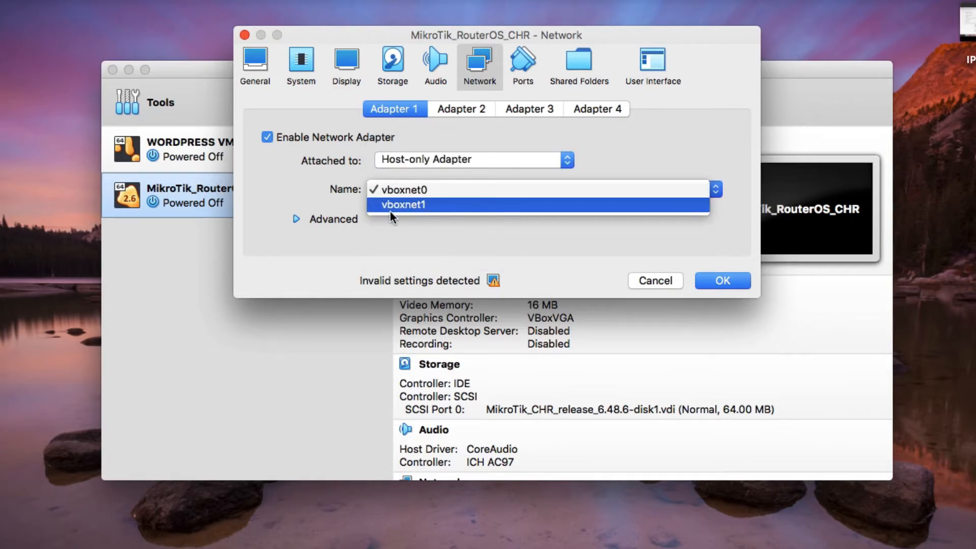
click(405, 206)
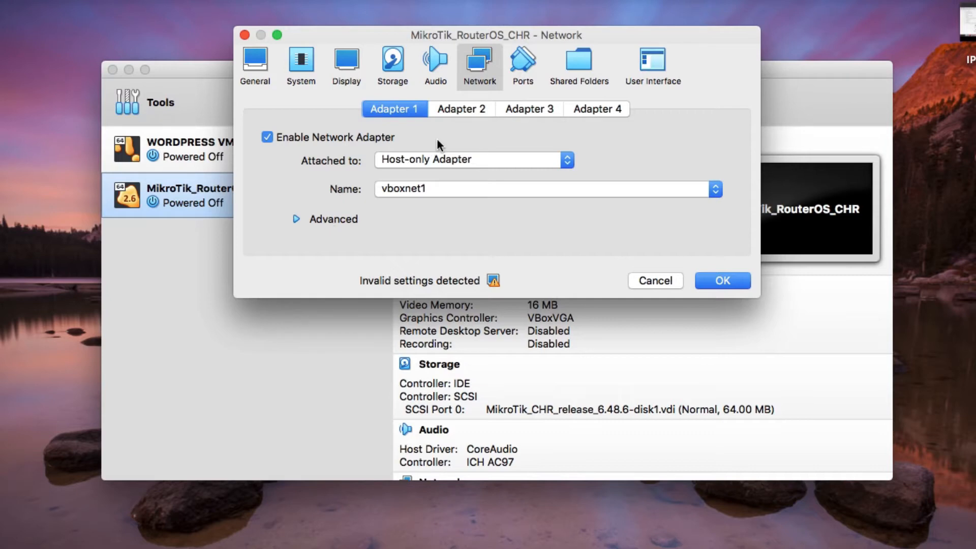
- Enable Adapter 2 and attach it to the internal network intnet
click(462, 111)
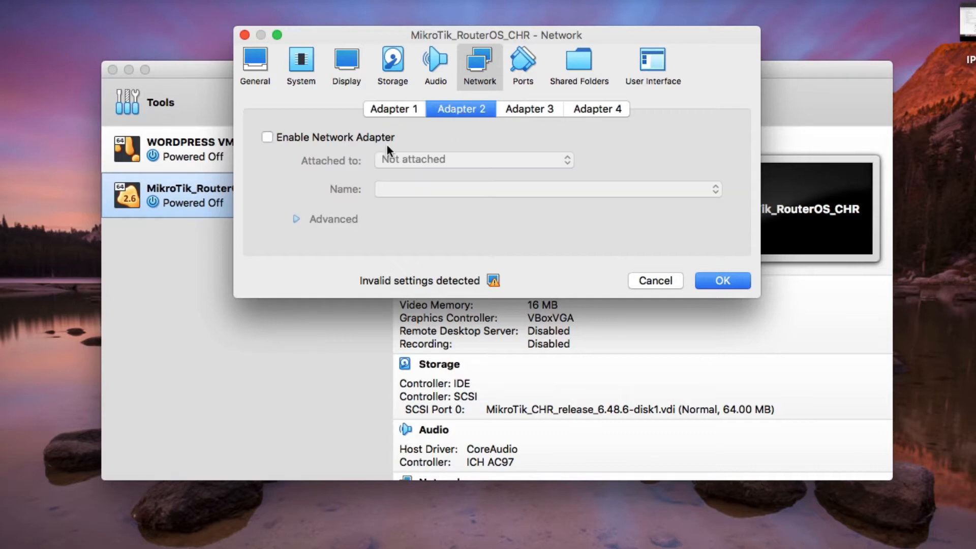
click(267, 137)
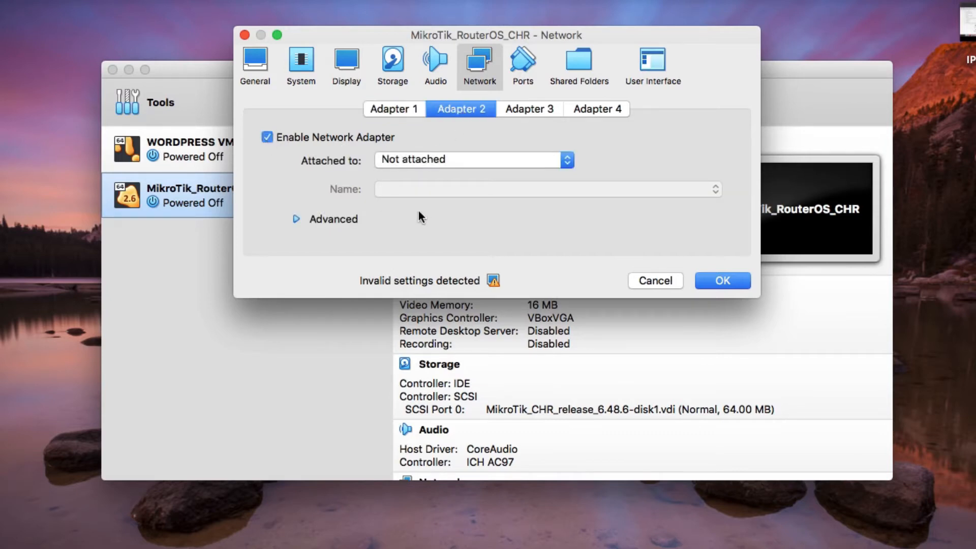
click(425, 161)
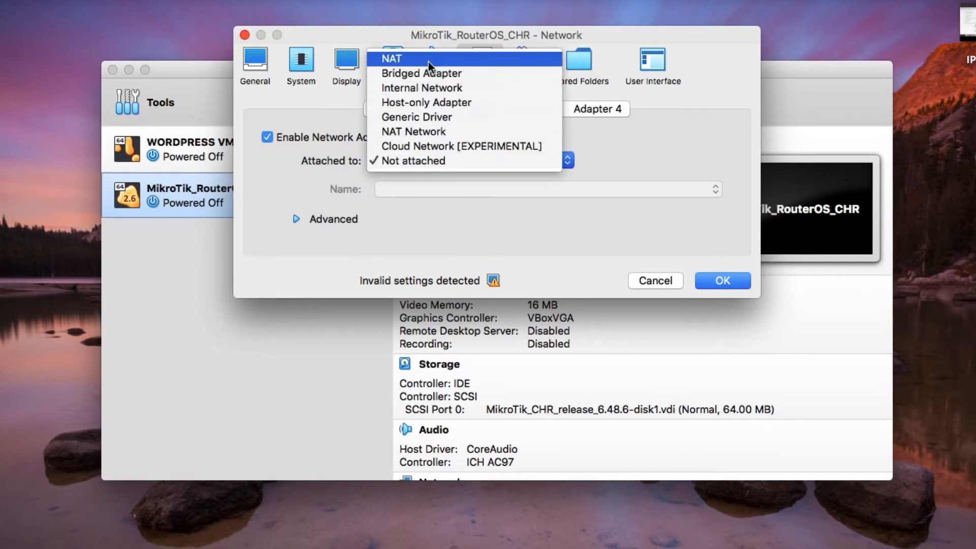
click(428, 89)
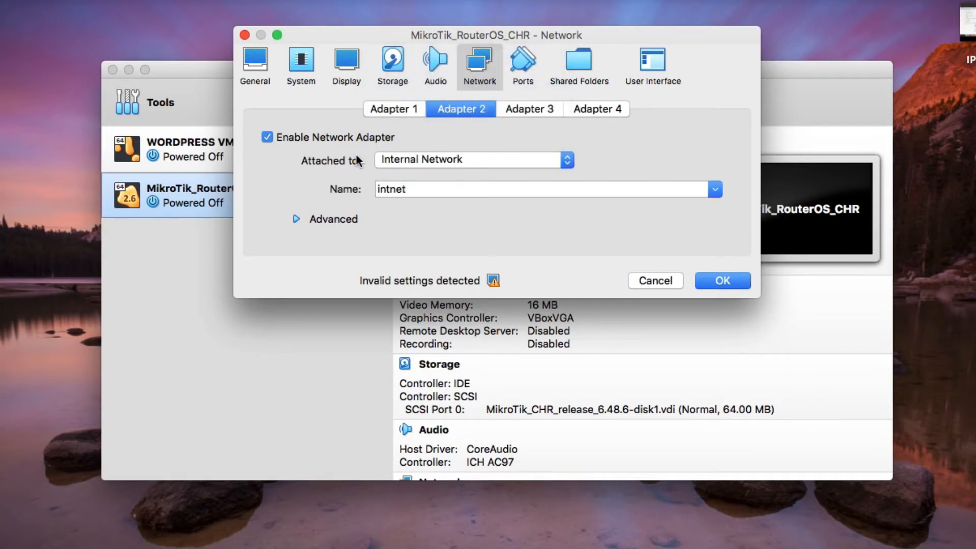
click(413, 190)
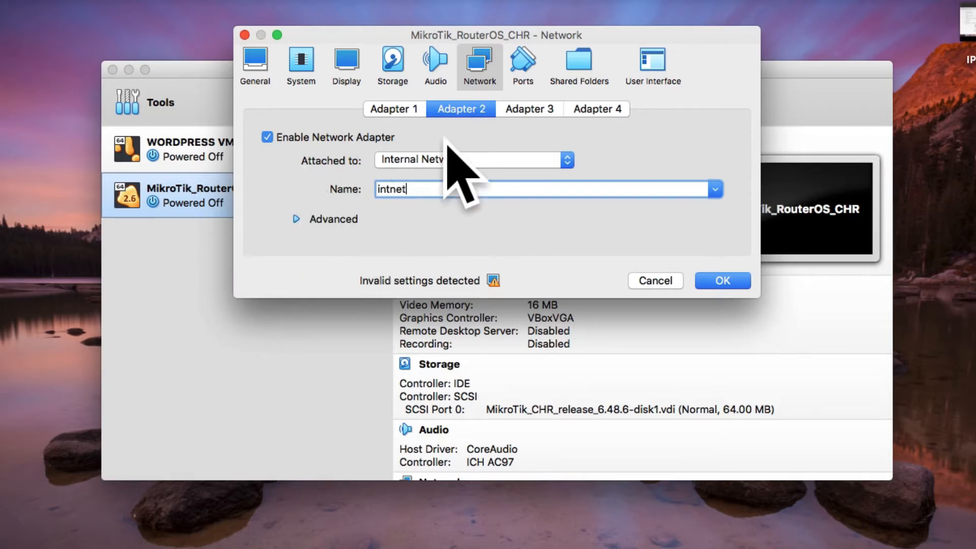
- Set Promiscuous Mode to Allow All on both Adapter 2 and Adapter 1
click(298, 221)
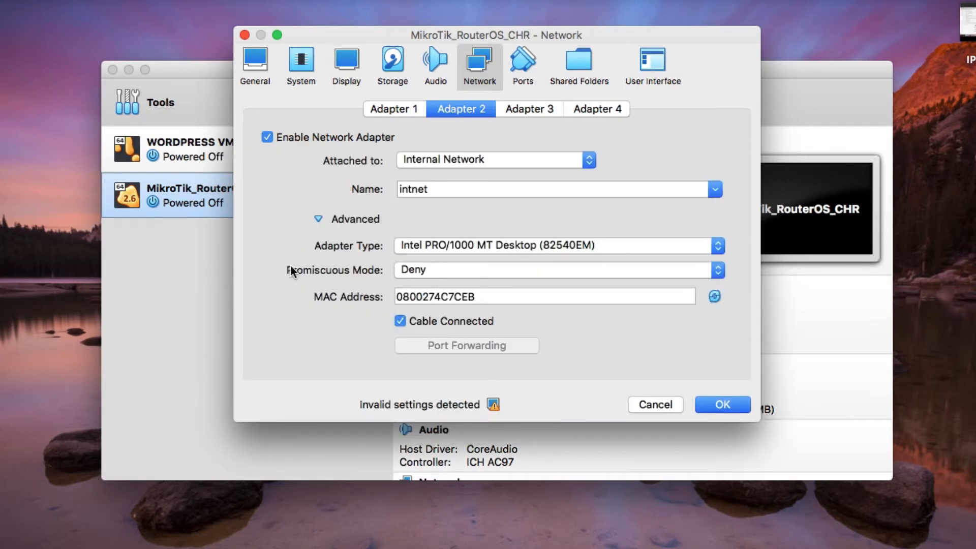
click(408, 271)
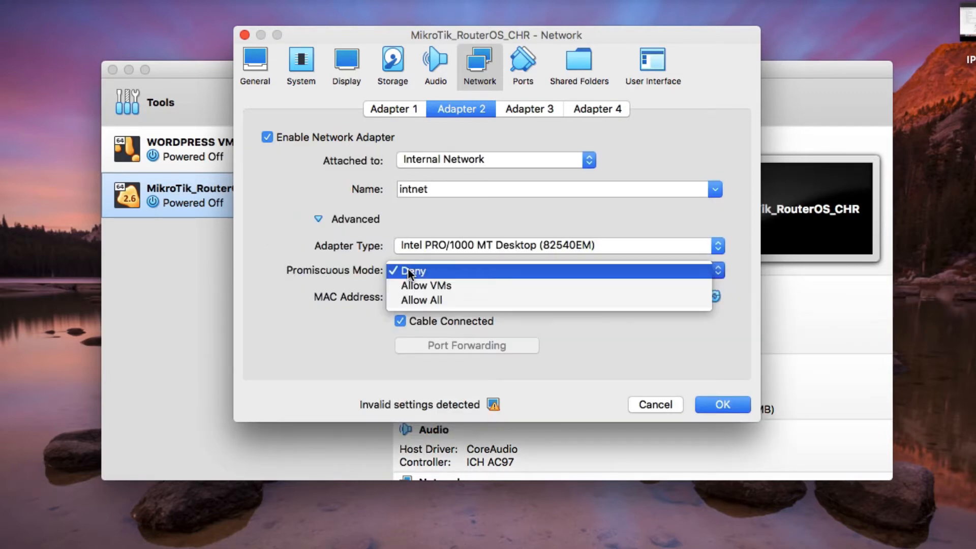
click(428, 301)
click(384, 111)
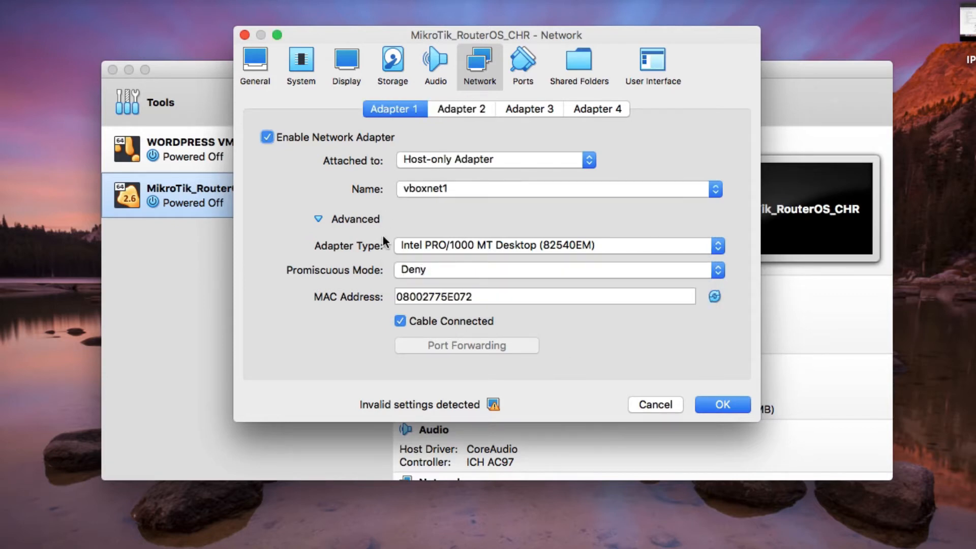
click(410, 273)
click(413, 299)
- Set video memory to 24 MB, save the VM settings, and bring back Finder's SOFTWARES folder
mouse_move(490, 406)
click(347, 71)
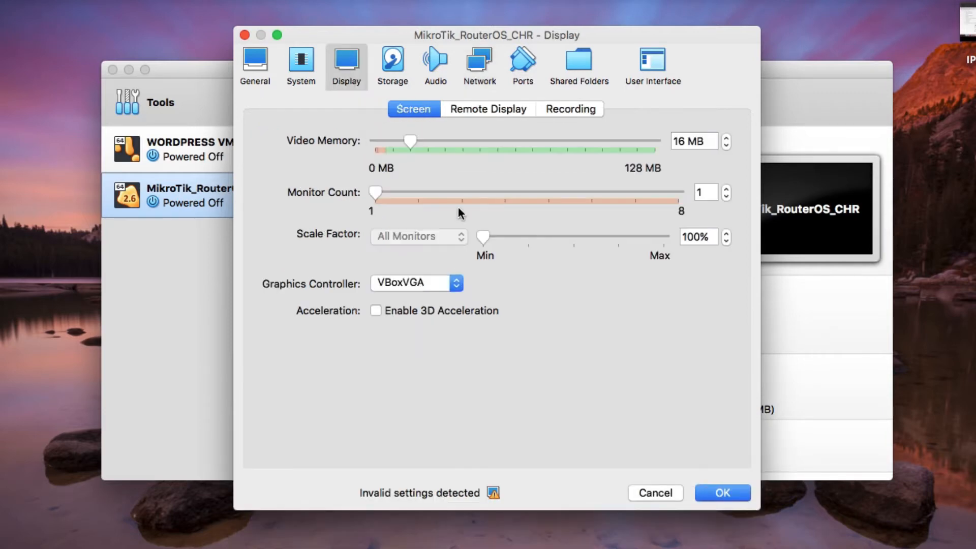
click(427, 142)
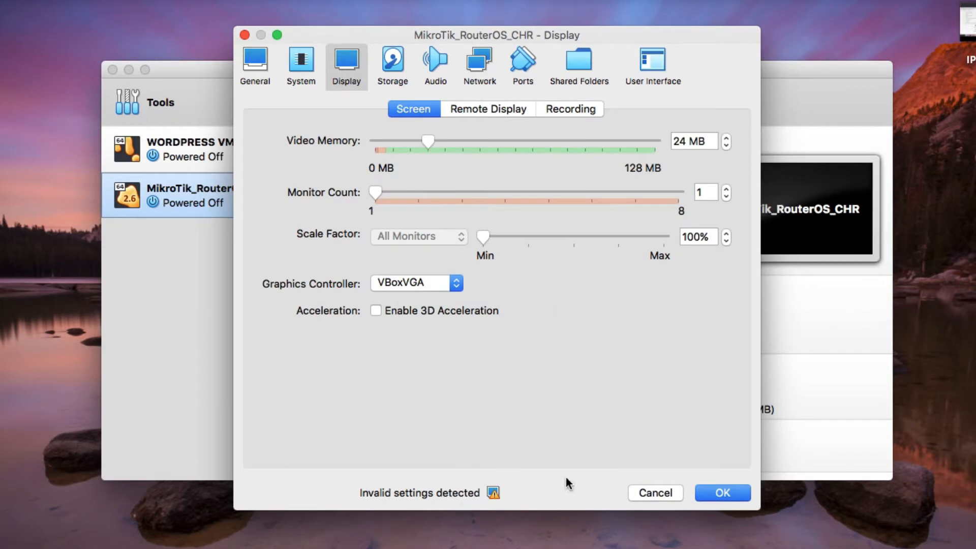
click(722, 492)
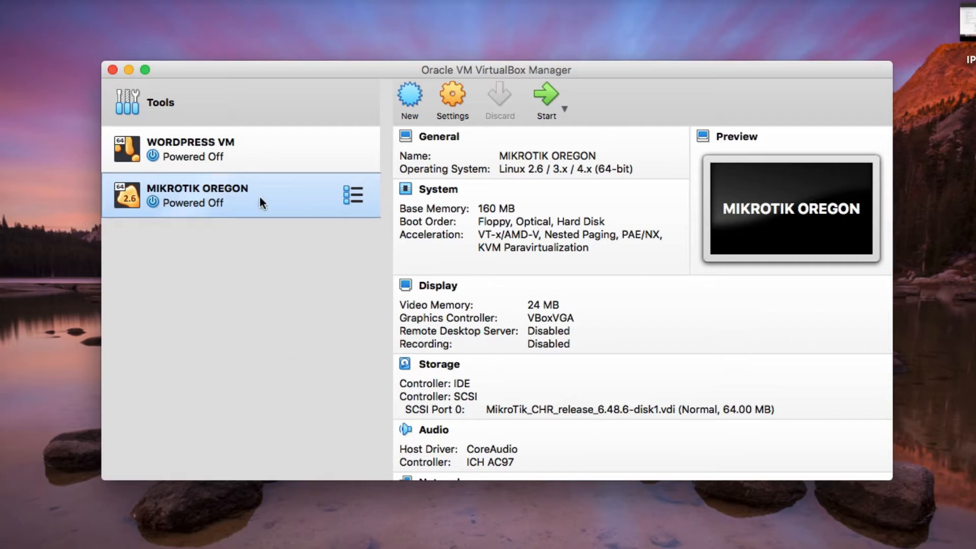
click(122, 548)
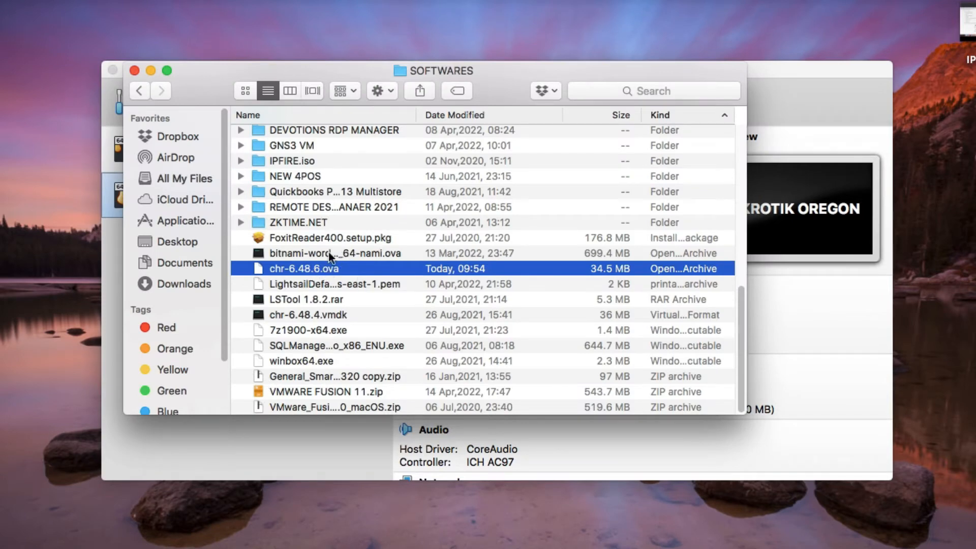
- Open chr-6.48.6.ova again with VirtualBox, its default application
right_click(298, 270)
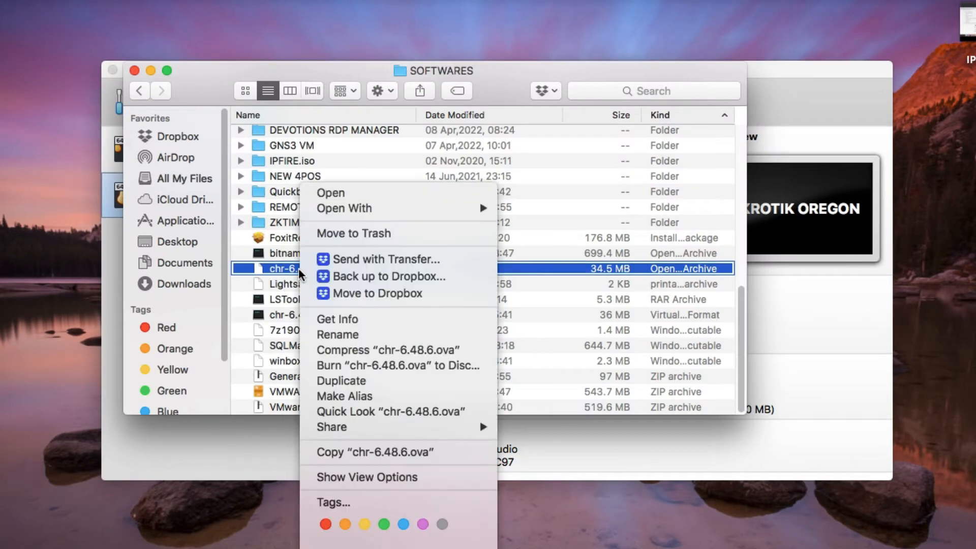
mouse_move(328, 217)
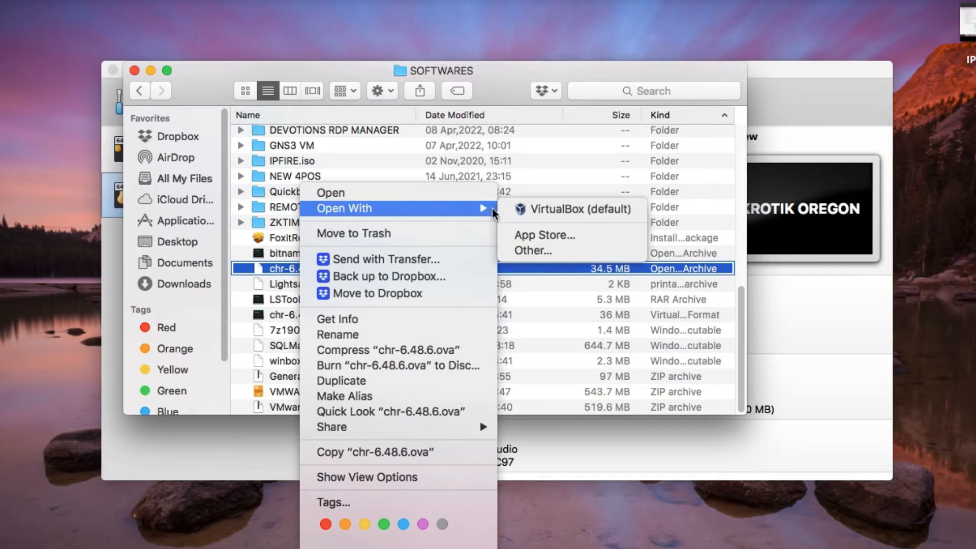
click(526, 213)
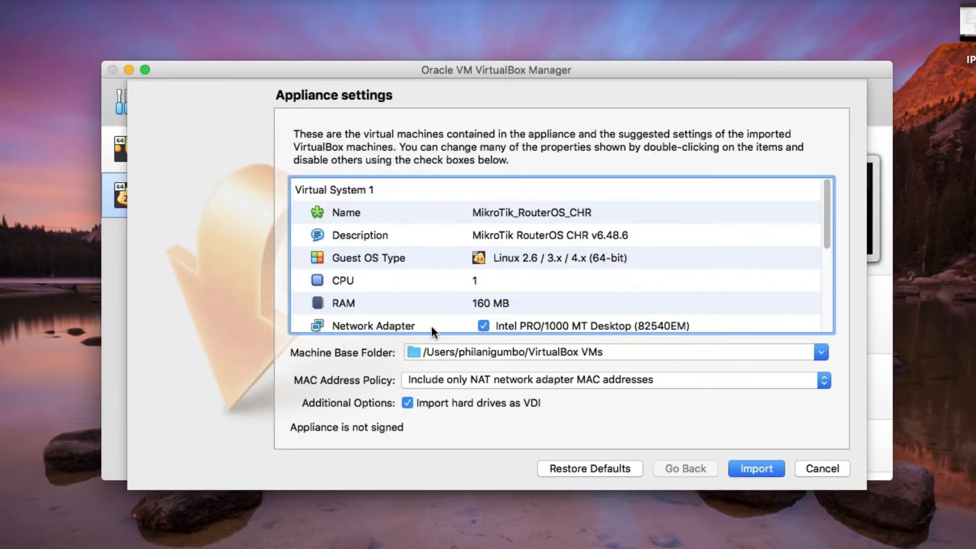
- Import a second MikroTik_RouterOS_CHR VM from the appliance and open its settings
click(769, 471)
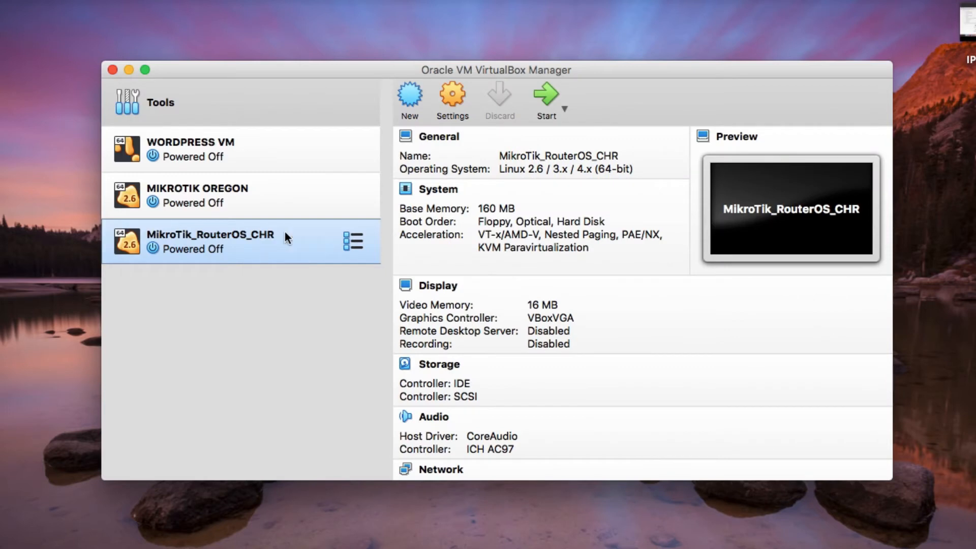
click(447, 101)
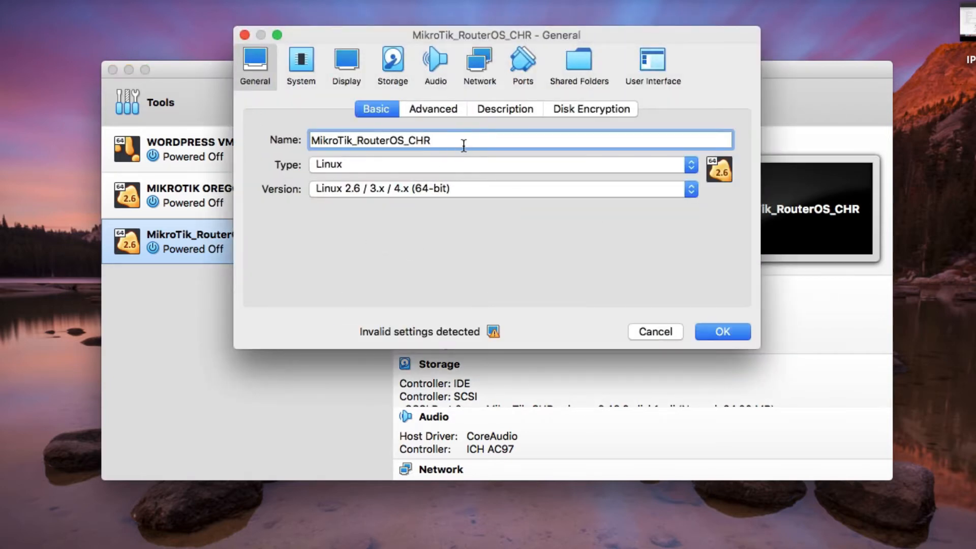
- Clear the old name and enter MIKROTIK N.VIRGINIA as the VM name
key(BackSpace)
key(BackSpace)
key(BackSpace)
key(BackSpace)
key(BackSpace)
key(BackSpace)
key(BackSpace)
key(BackSpace)
key(BackSpace)
key(BackSpace)
key(BackSpace)
key(BackSpace)
key(BackSpace)
key(BackSpace)
key(BackSpace)
key(BackSpace)
key(BackSpace)
key(BackSpace)
key(BackSpace)
key(BackSpace)
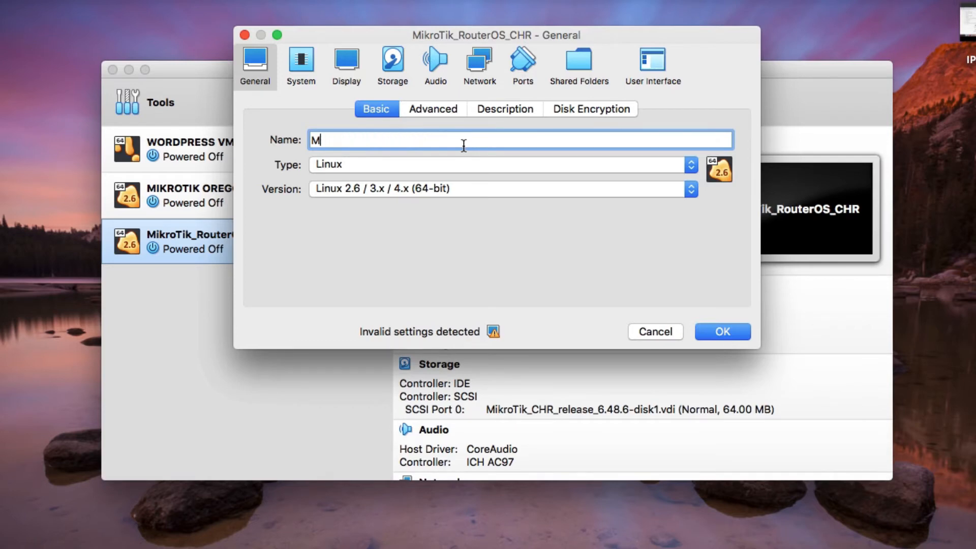
key(BackSpace)
text(MIKROTIK N.VIRGINIA)
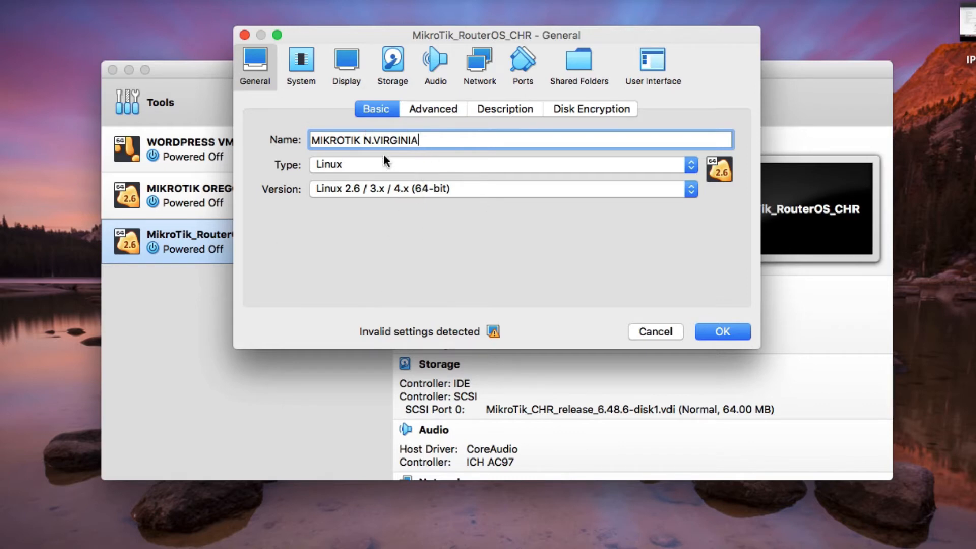
- Attach Adapter 1 as Host-only to vboxnet1 with promiscuous mode Allow All
click(483, 65)
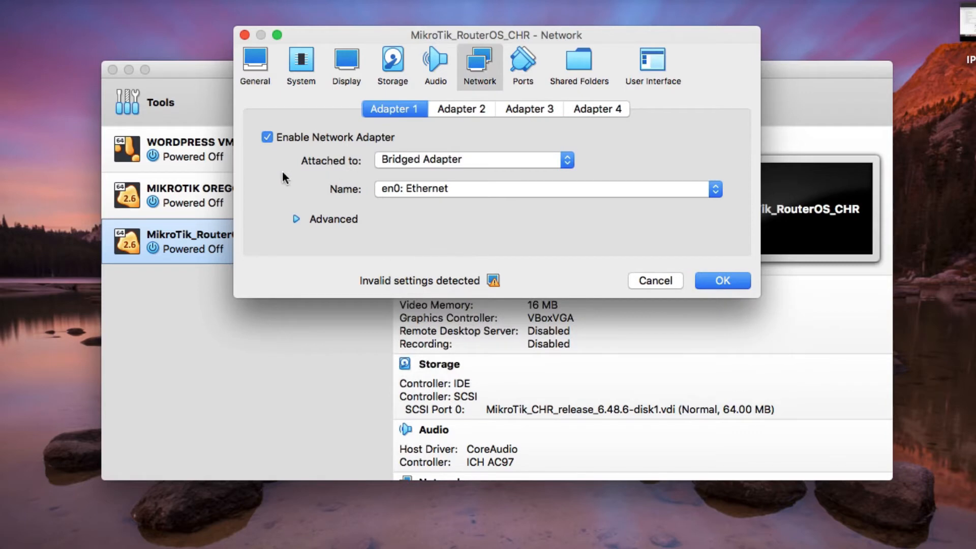
click(410, 160)
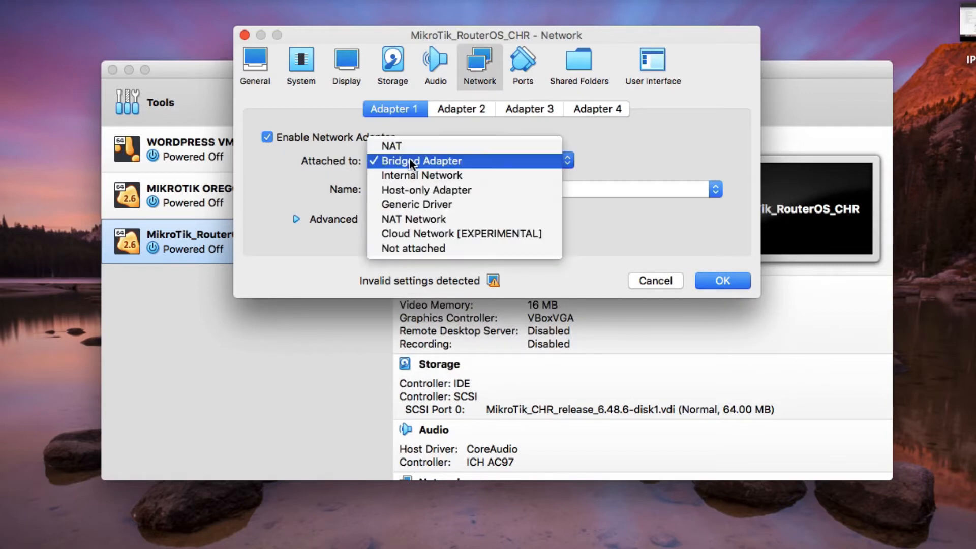
click(437, 190)
click(407, 187)
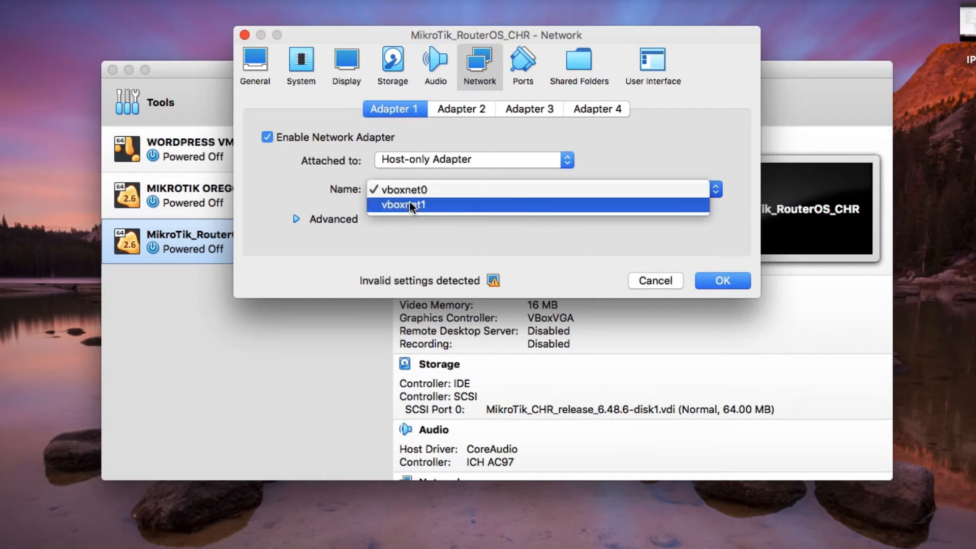
click(412, 205)
click(296, 219)
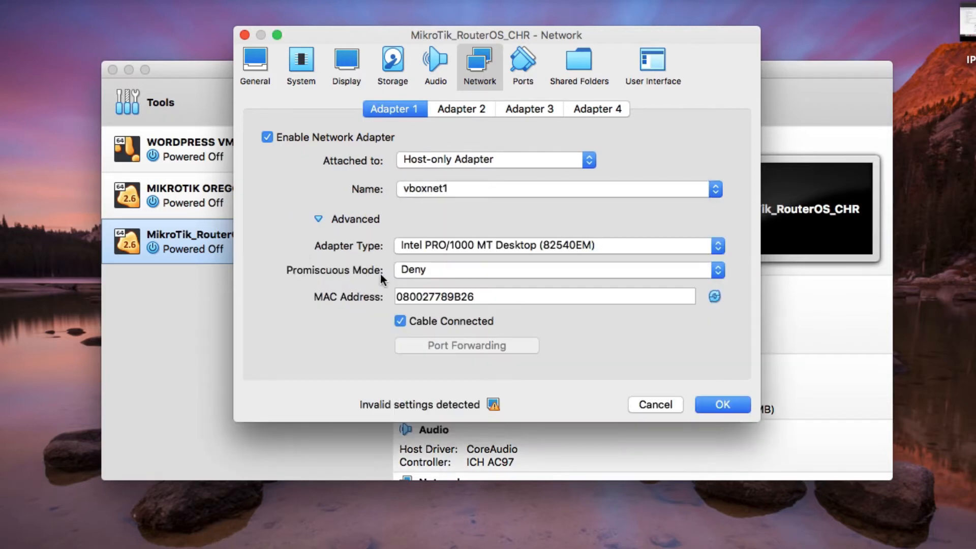
click(433, 270)
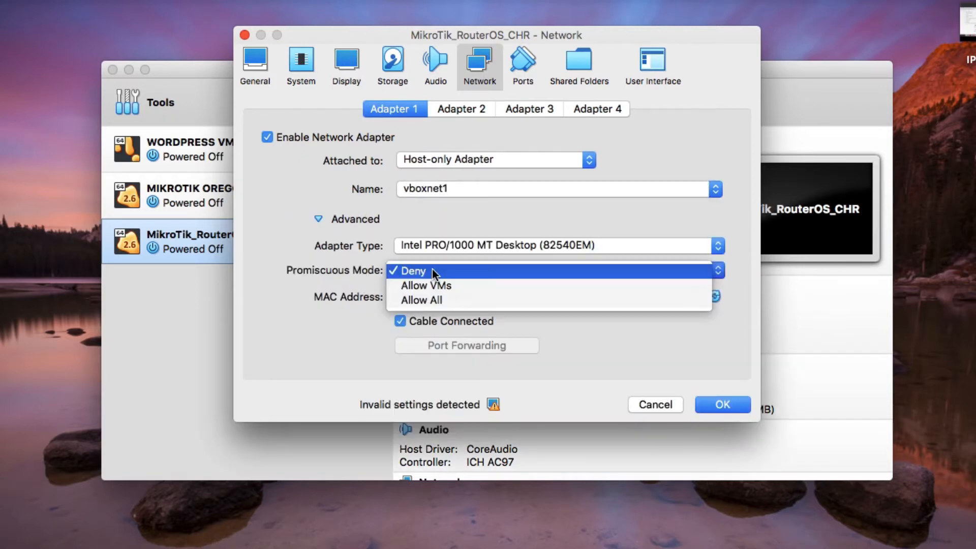
click(425, 301)
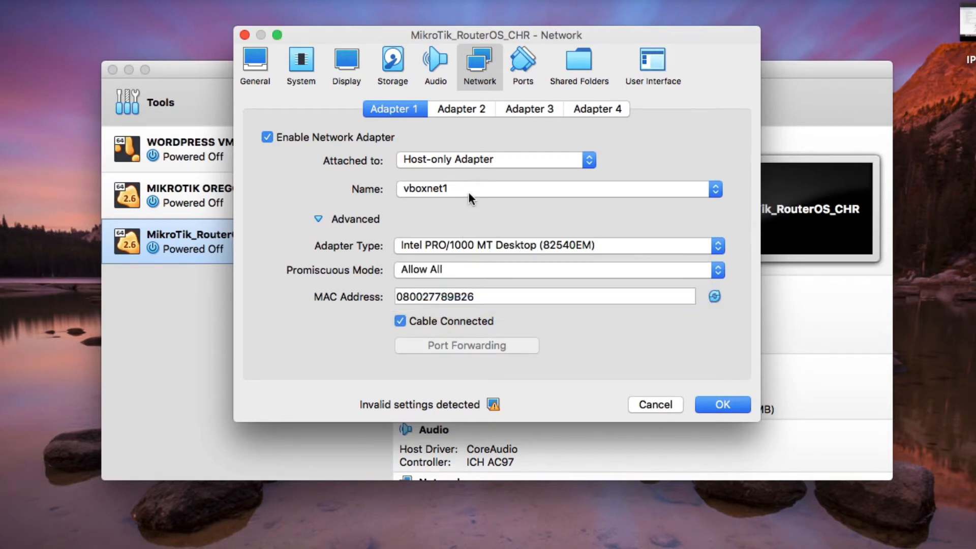
- Enable Adapter 2 on Internal Network intnet with promiscuous mode Allow All
click(460, 108)
click(266, 136)
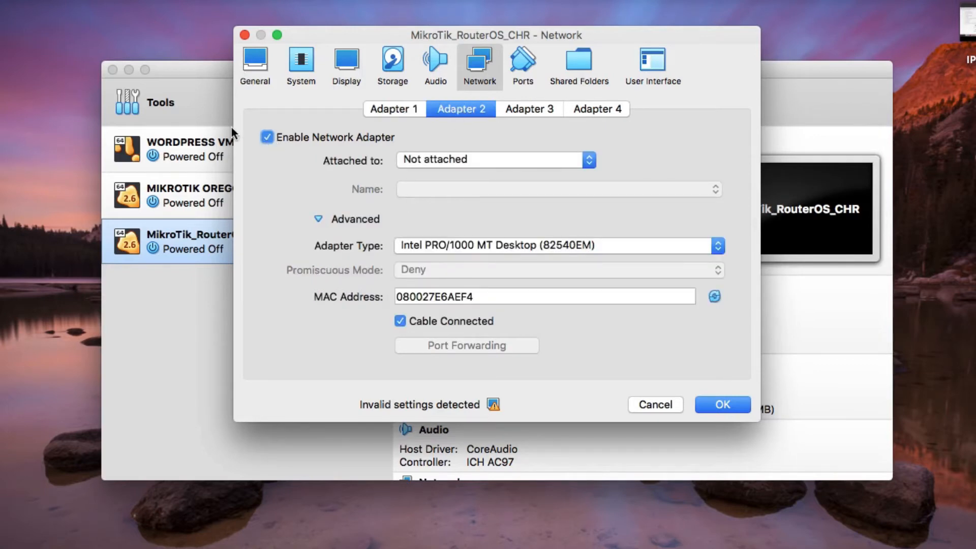
click(414, 161)
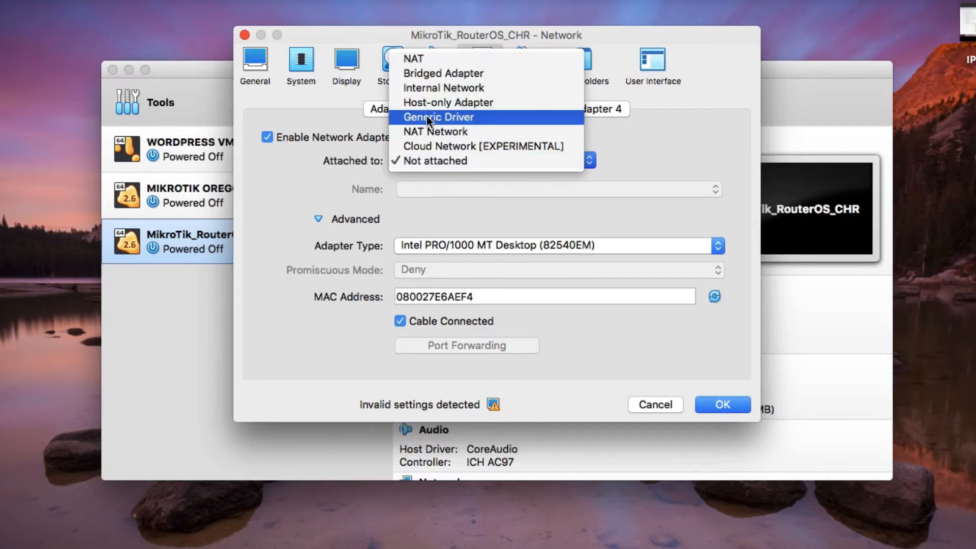
click(431, 88)
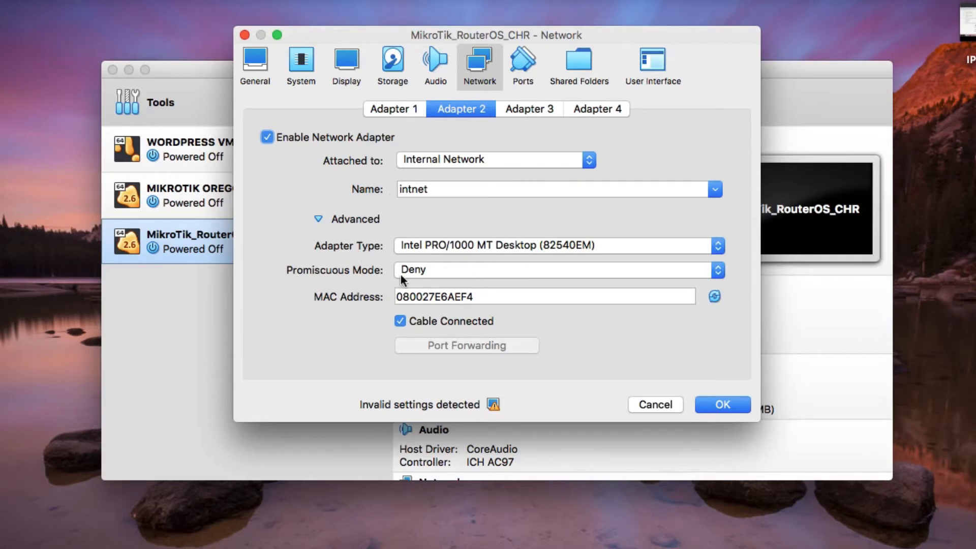
click(413, 270)
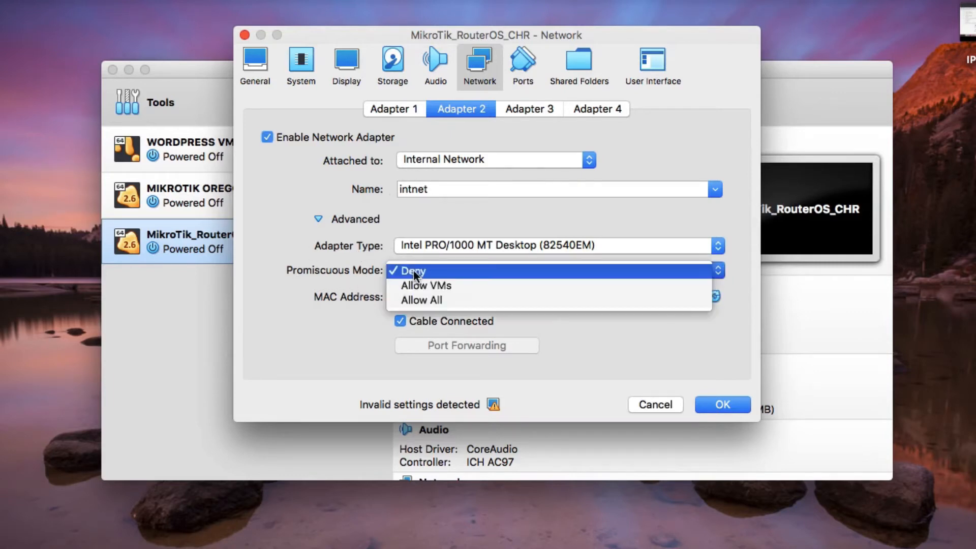
click(419, 301)
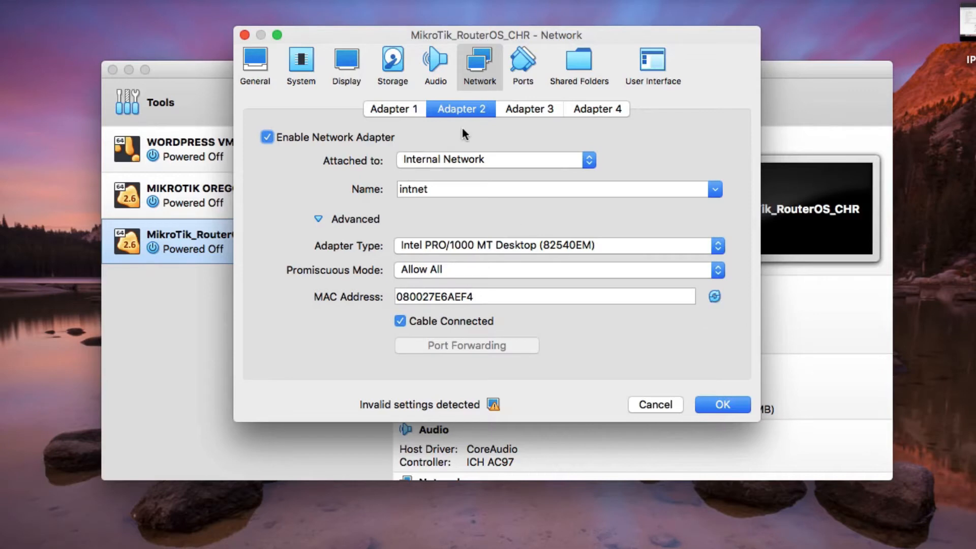
click(248, 68)
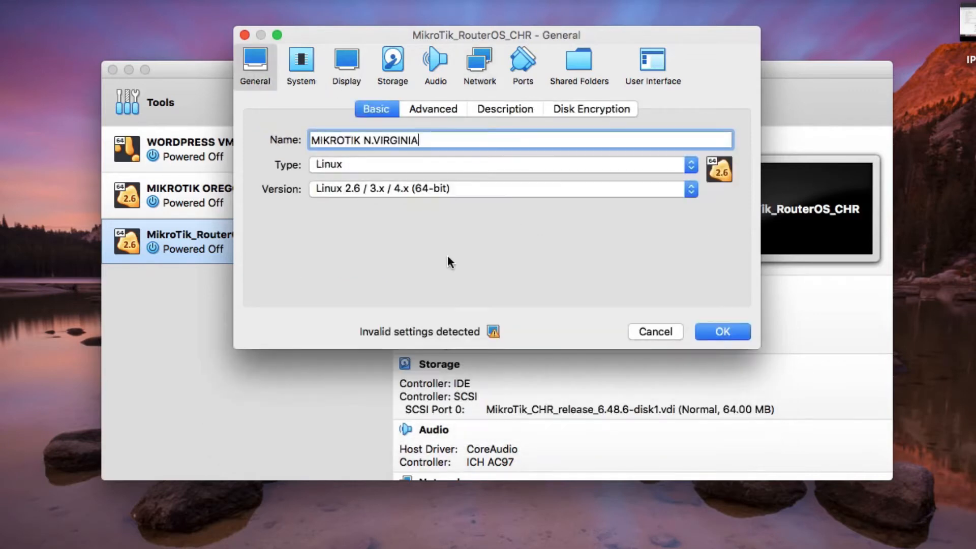
- Set Display video memory to 24 MB, choose the VMSVGA controller, and save with OK
click(345, 60)
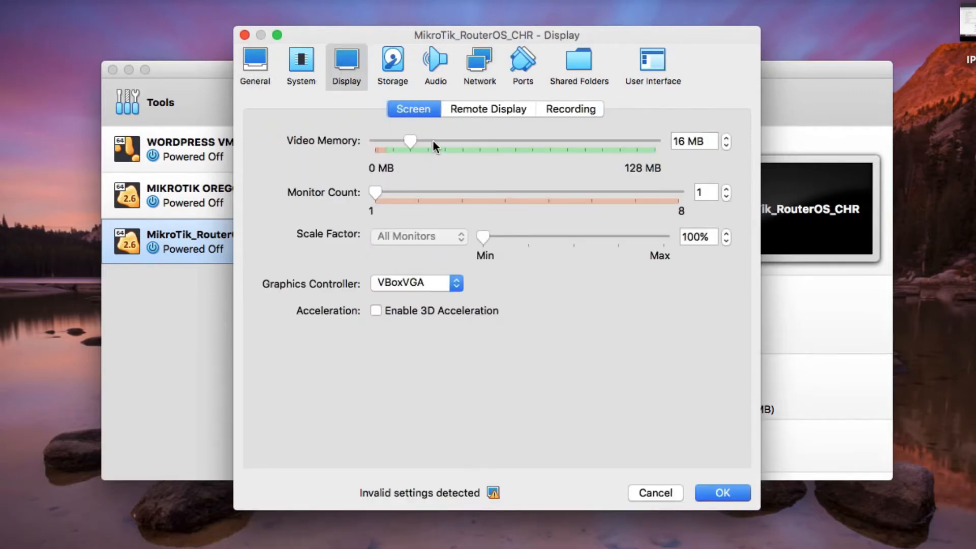
click(434, 143)
drag(432, 141, 427, 140)
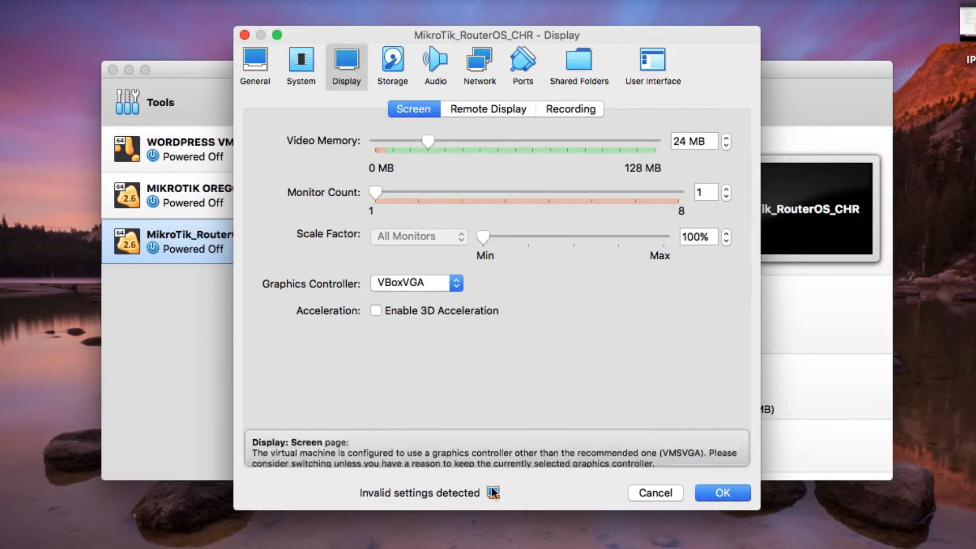
mouse_move(489, 493)
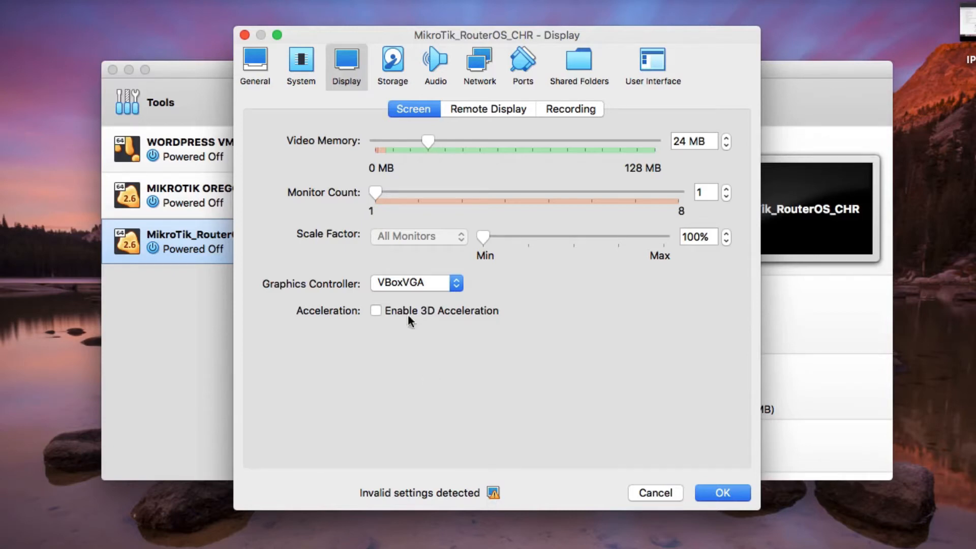
click(402, 285)
click(402, 297)
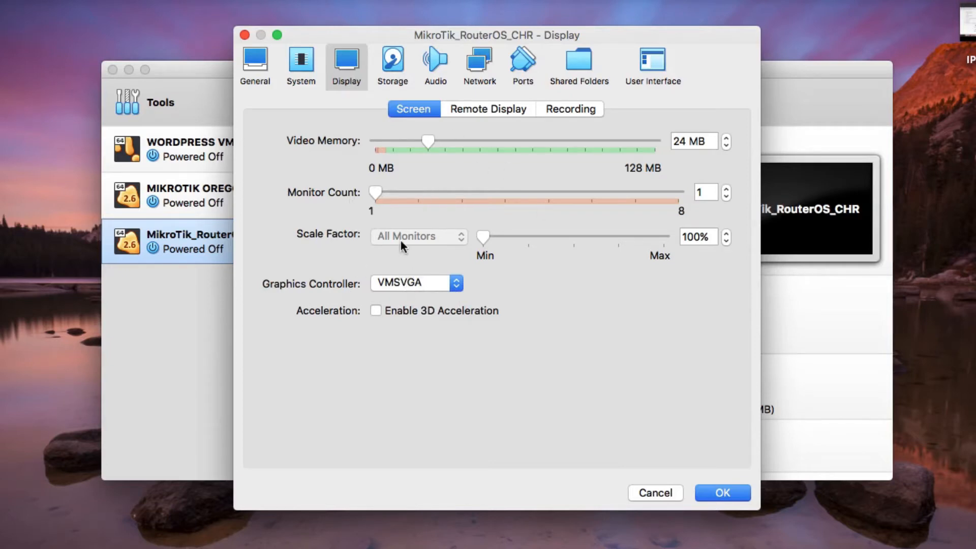
click(388, 275)
click(393, 282)
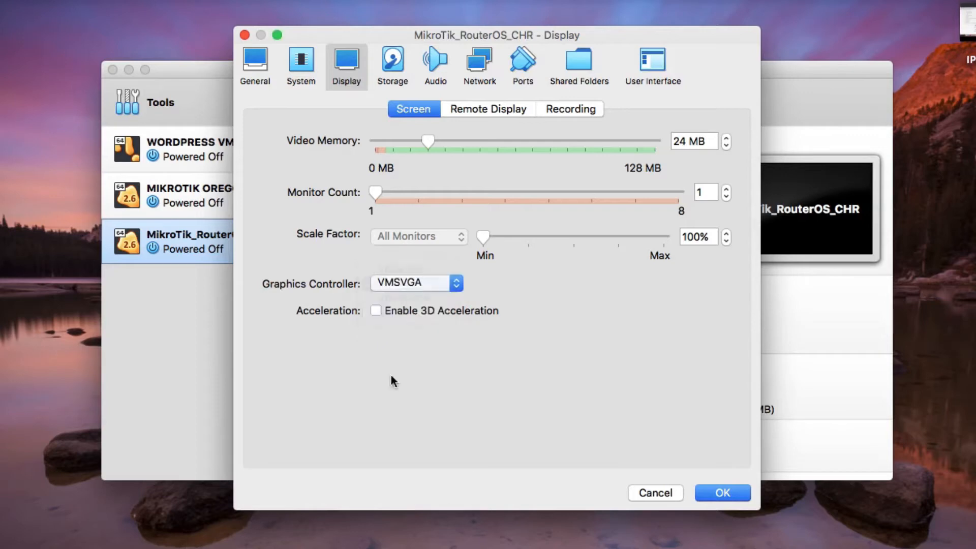
click(740, 500)
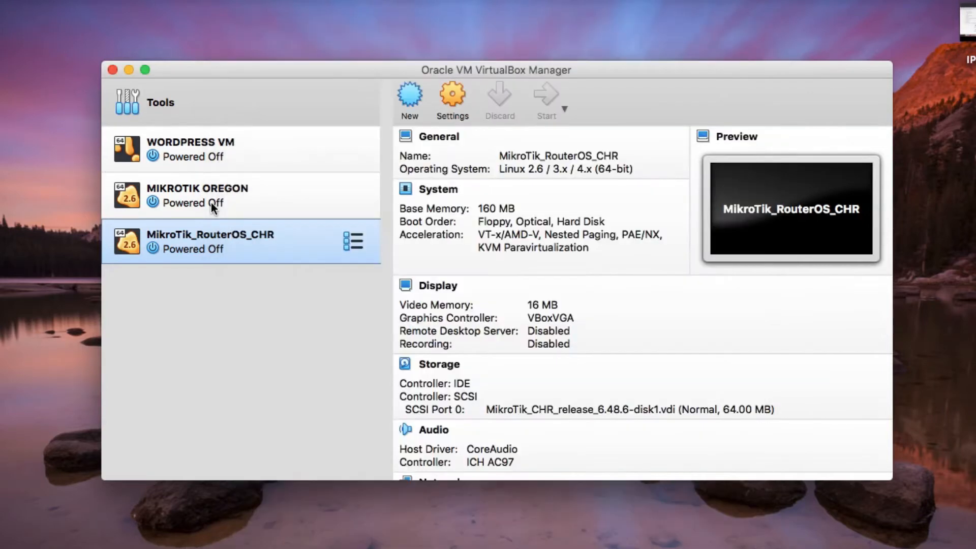
- Open MIKROTIK OREGON's settings on the Display page
click(239, 203)
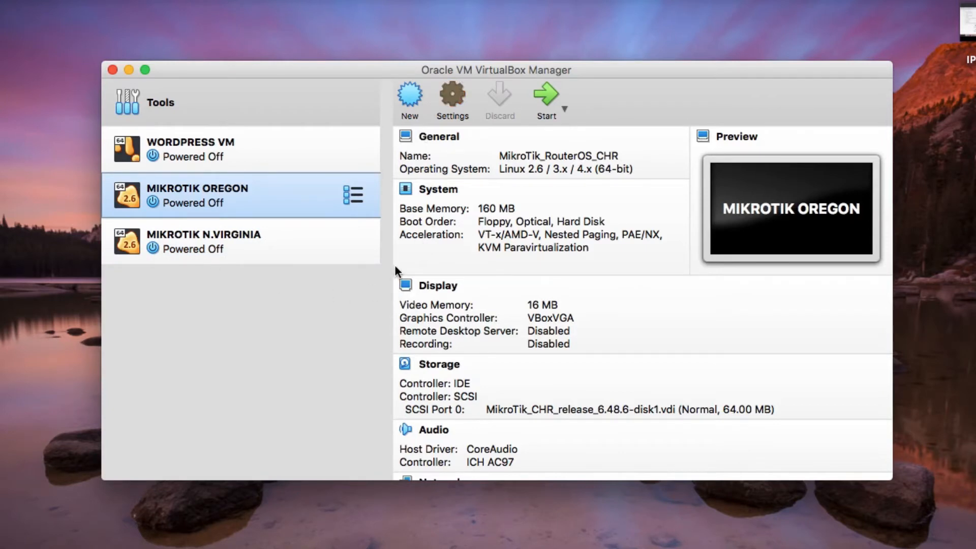
key(super+s)
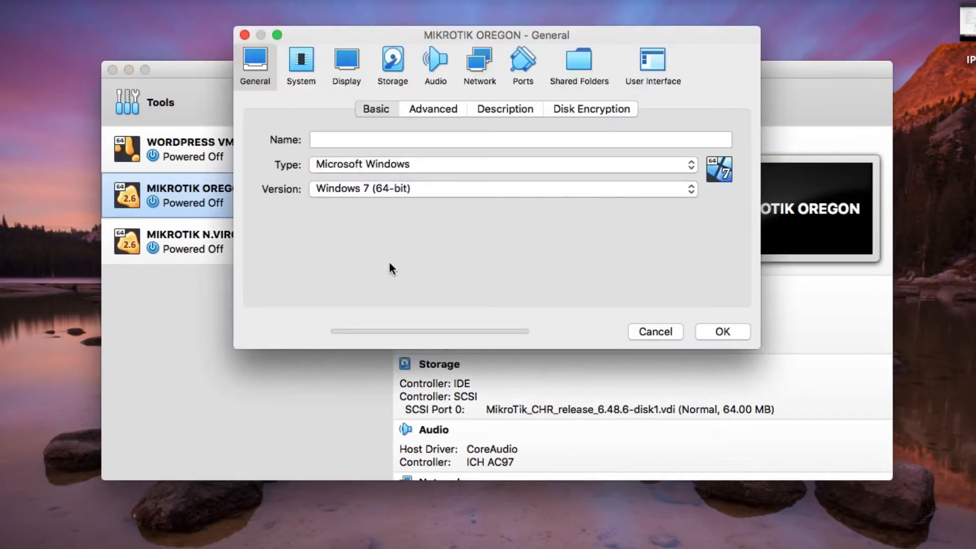
click(345, 68)
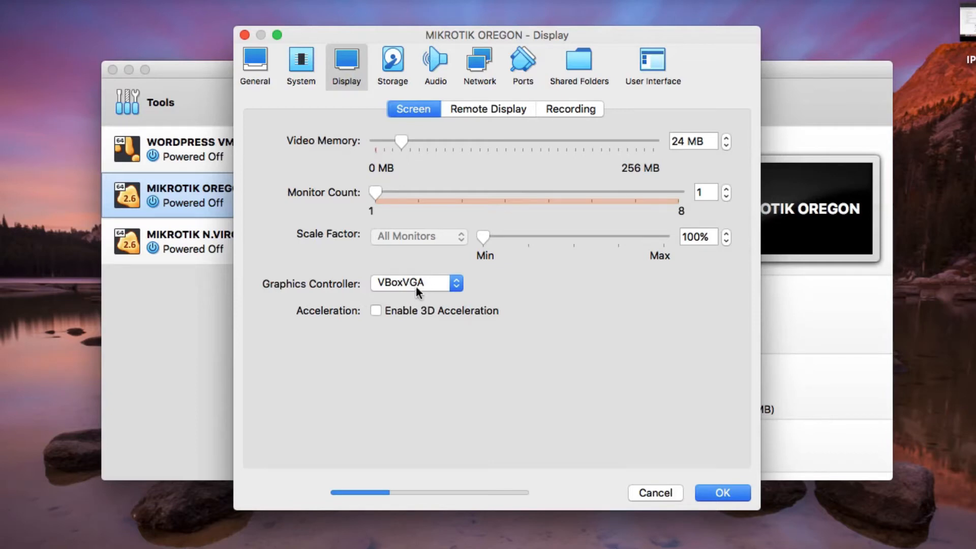
- Review the Graphics Controller list, leave VBoxVGA selected, and save the settings
click(402, 282)
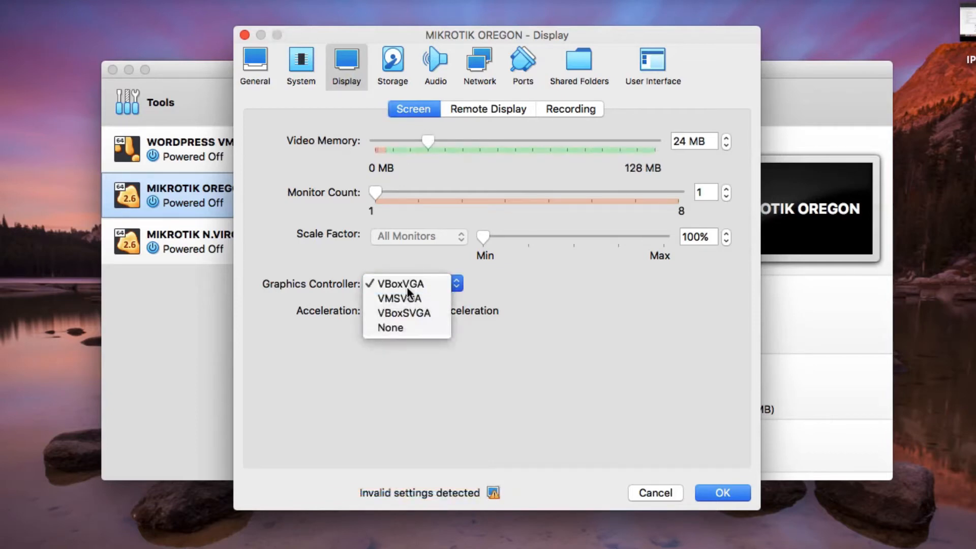
click(407, 288)
click(404, 290)
click(469, 423)
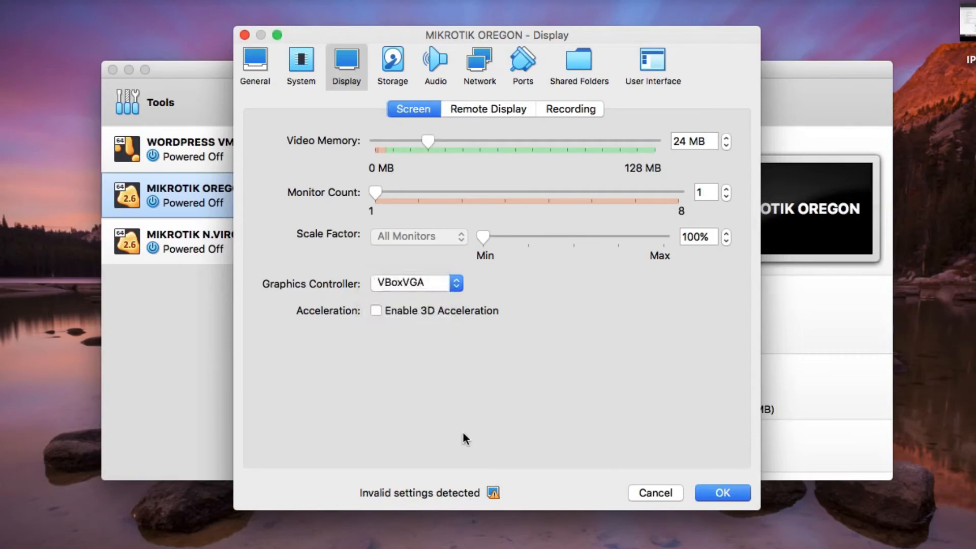
click(412, 287)
click(410, 300)
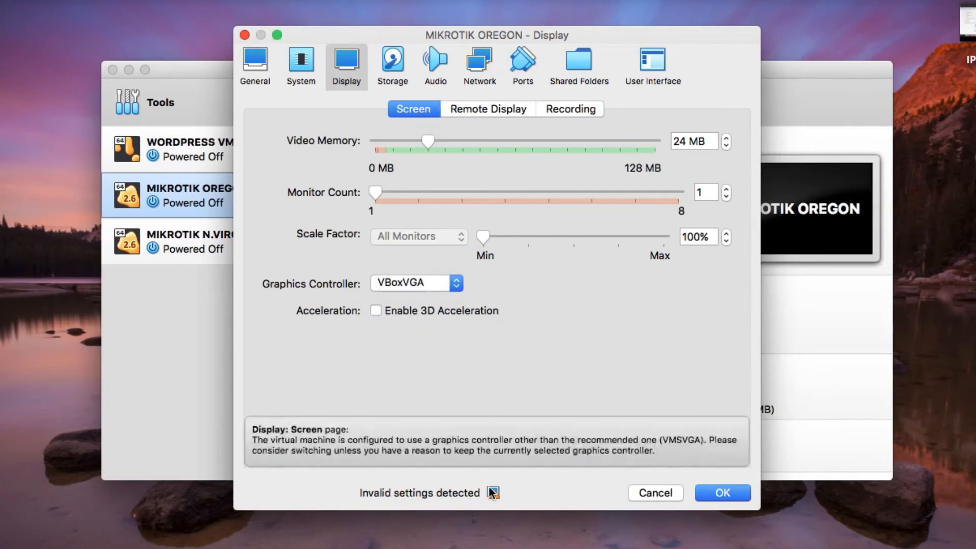
mouse_move(491, 496)
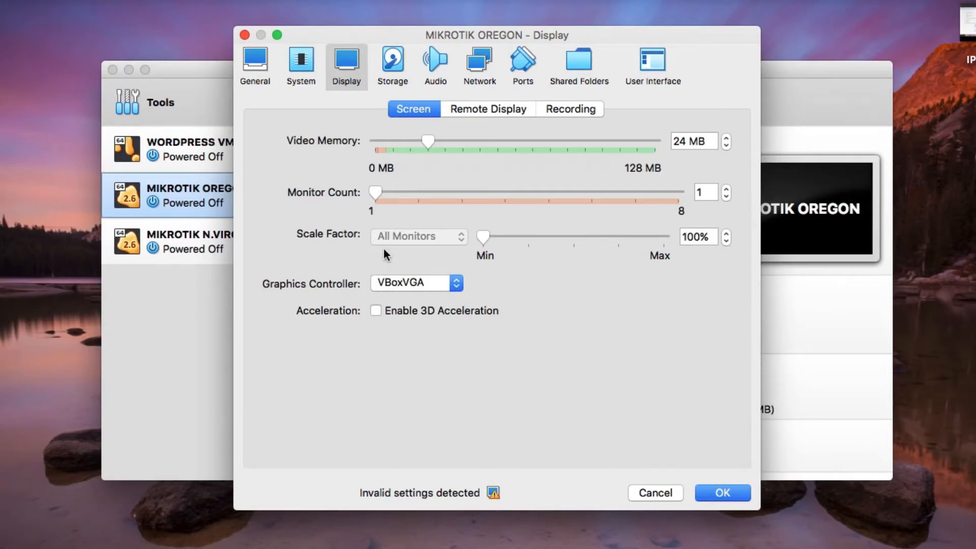
click(410, 287)
click(410, 301)
click(423, 286)
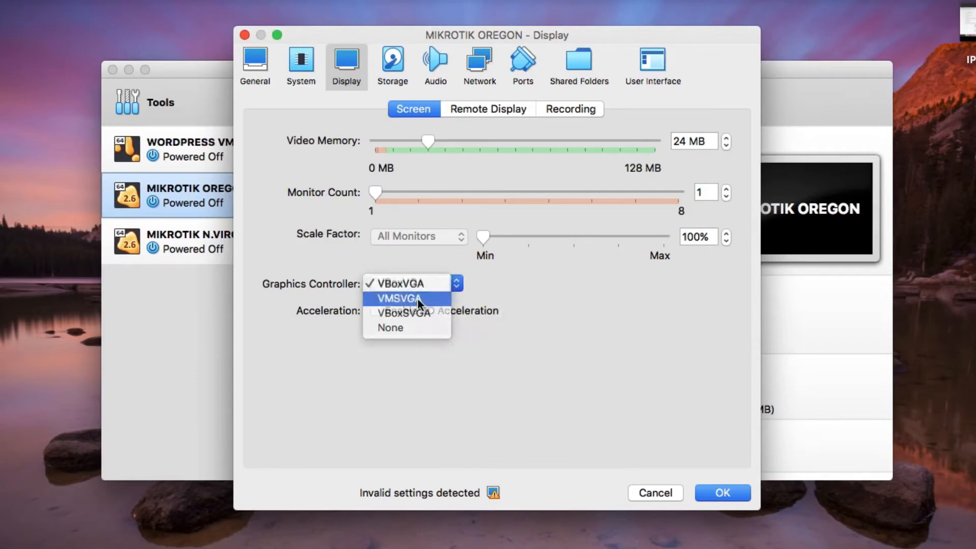
click(416, 298)
click(722, 493)
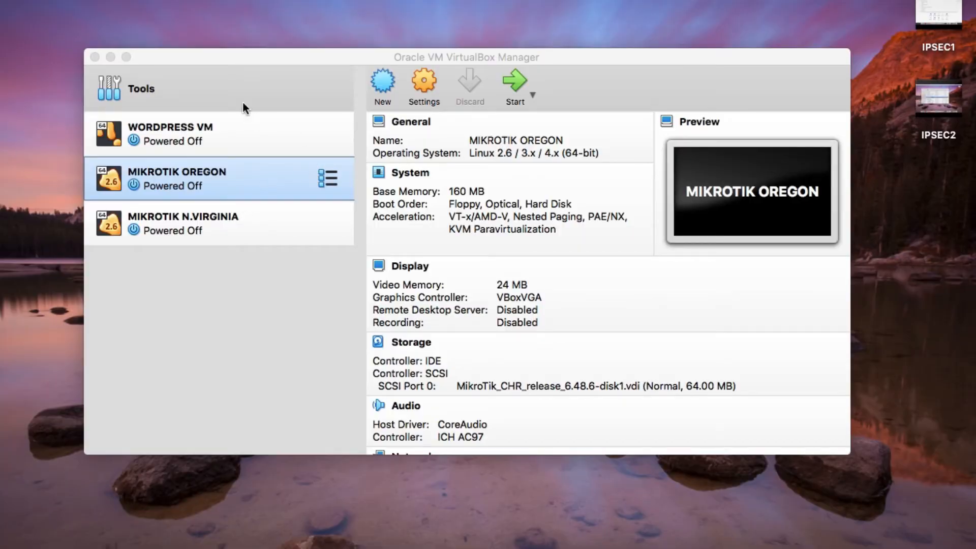
- Hide the Finder window and reposition the VirtualBox Manager and booting Oregon console windows
drag(240, 55, 190, 22)
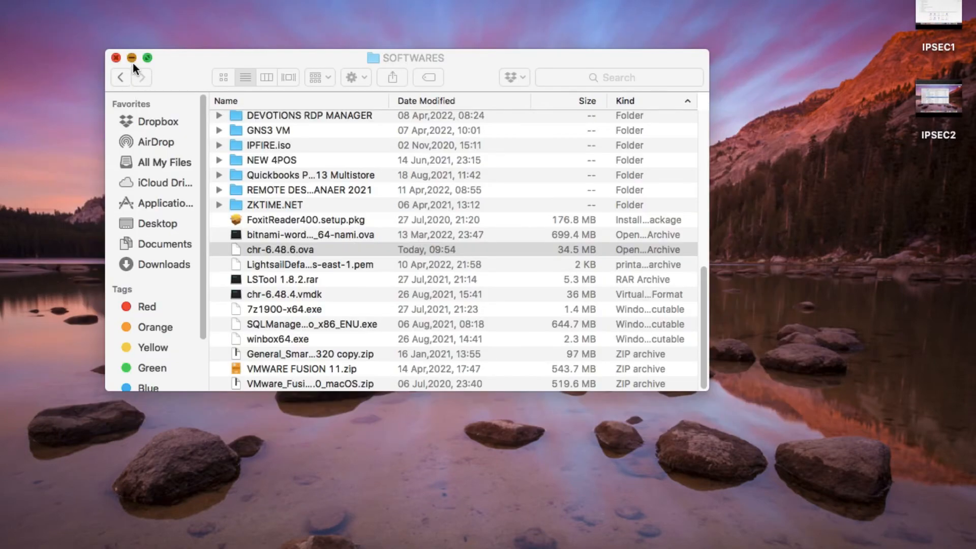
click(132, 58)
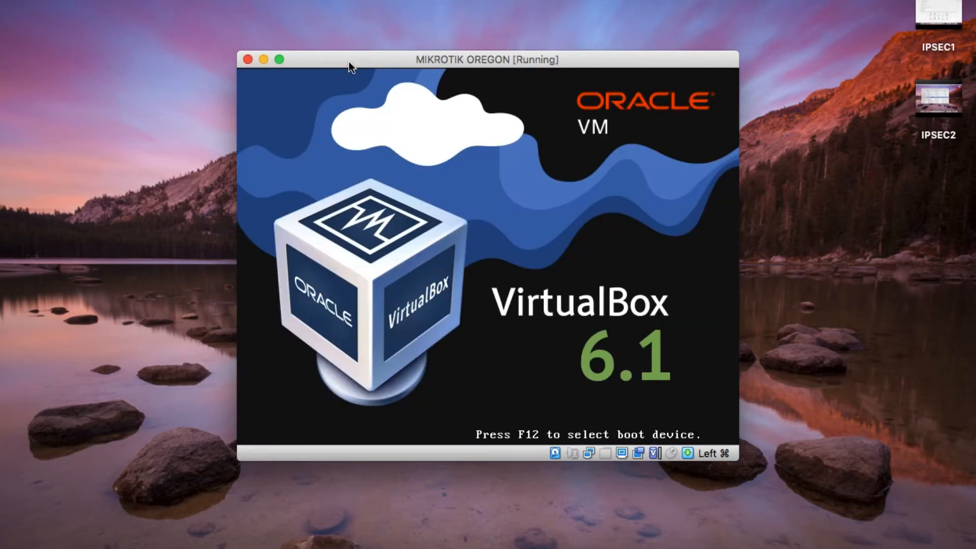
drag(348, 62, 242, 52)
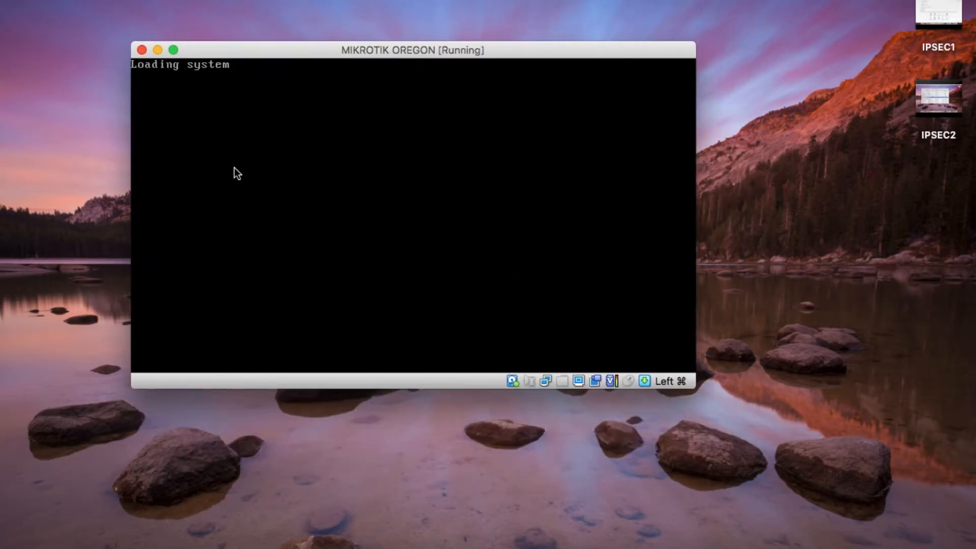
drag(258, 53, 190, 68)
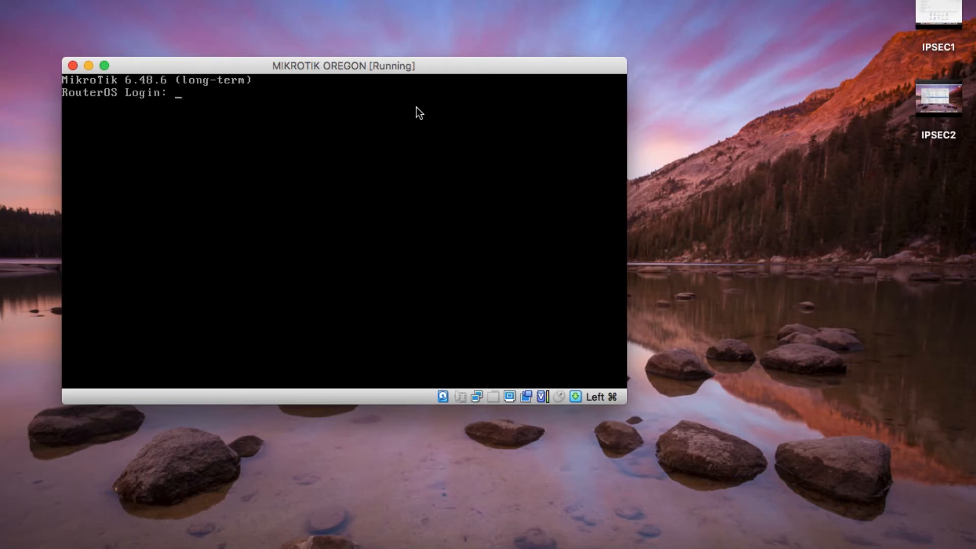
- Log in as admin with an empty password and decline the license with n
text(admin)
key(Return)
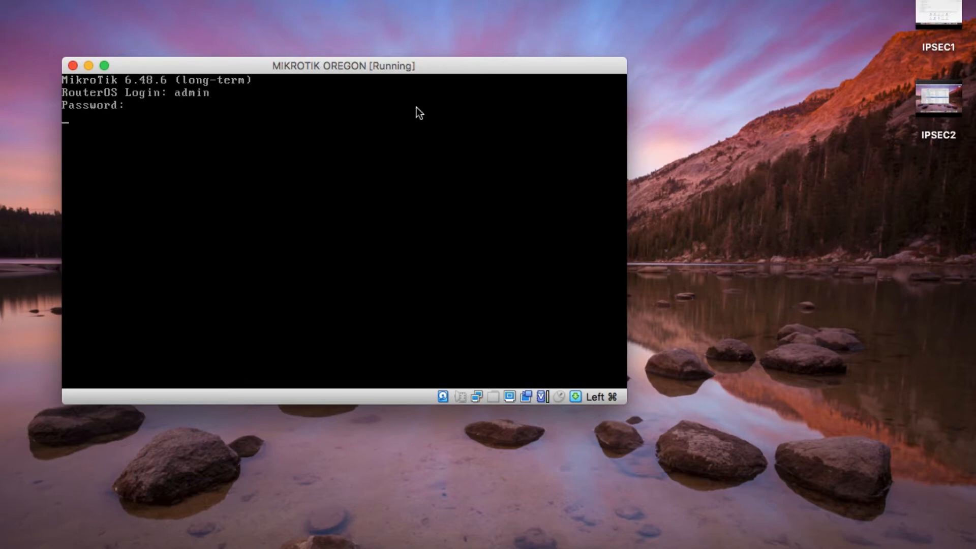
key(Return)
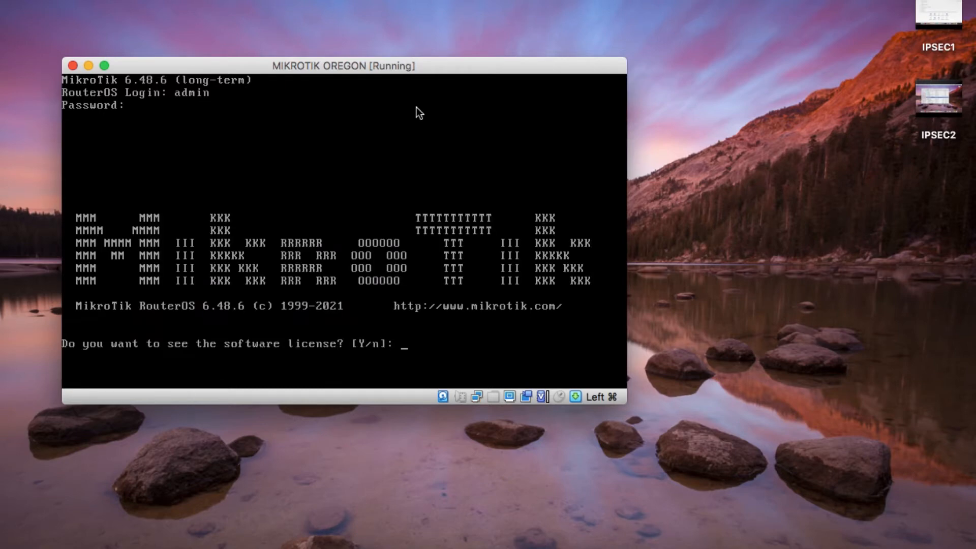
text(n)
key(Return)
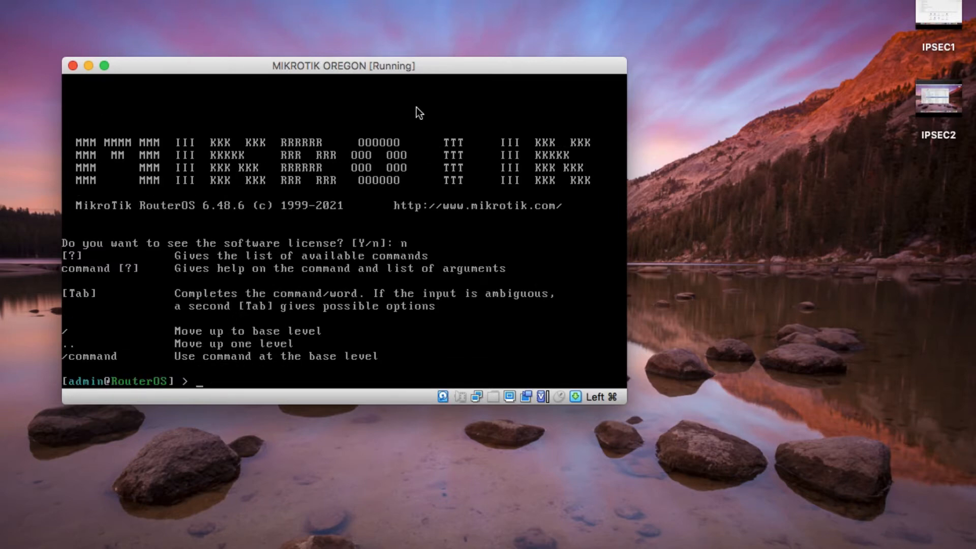
key(Return)
key(Return)
key(Return)
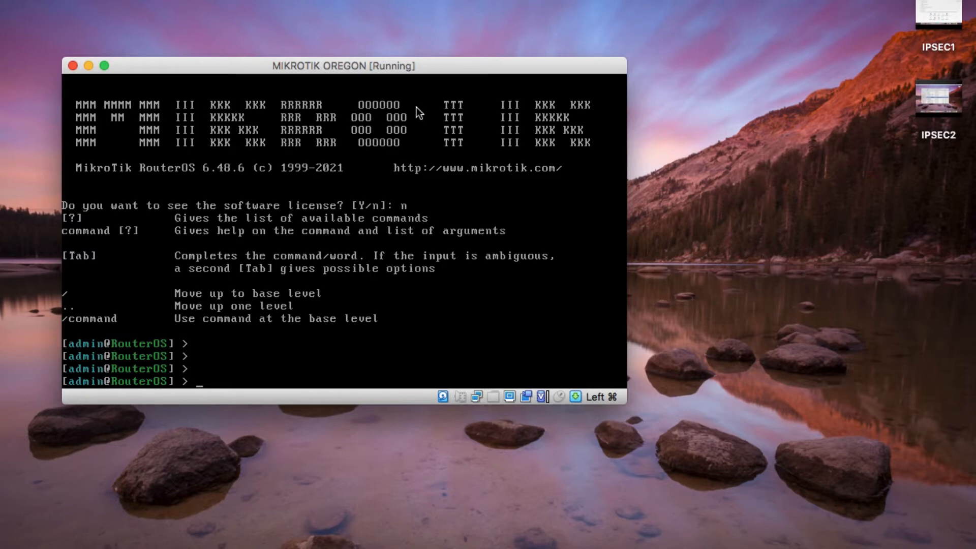
- Run 'ip address print' and 'interface print' to list addresses and interfaces
text(ip address print)
key(Return)
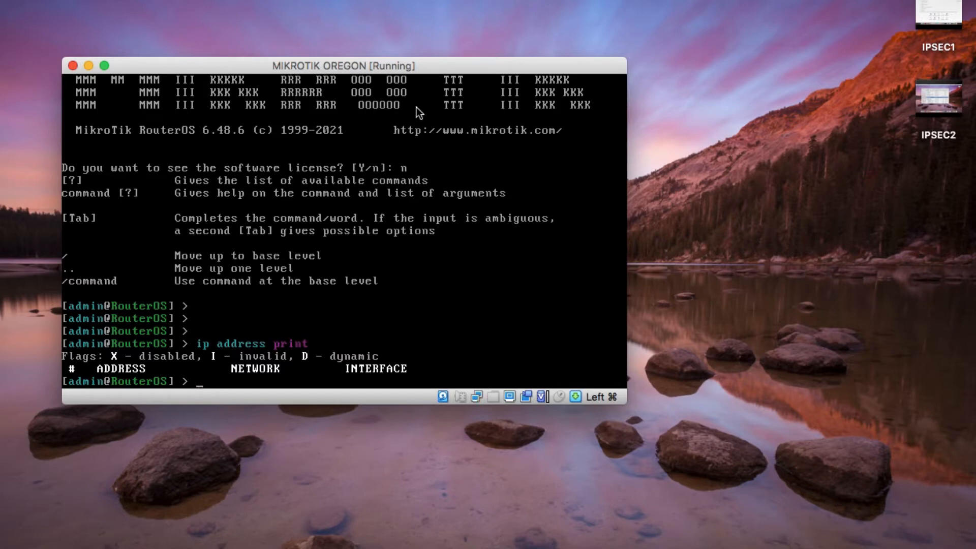
text(ip inter)
text(face)
key(BackSpace)
key(BackSpace)
key(BackSpace)
key(BackSpace)
key(BackSpace)
key(BackSpace)
key(BackSpace)
key(BackSpace)
key(BackSpace)
key(BackSpace)
key(BackSpace)
key(BackSpace)
text(interface prin)
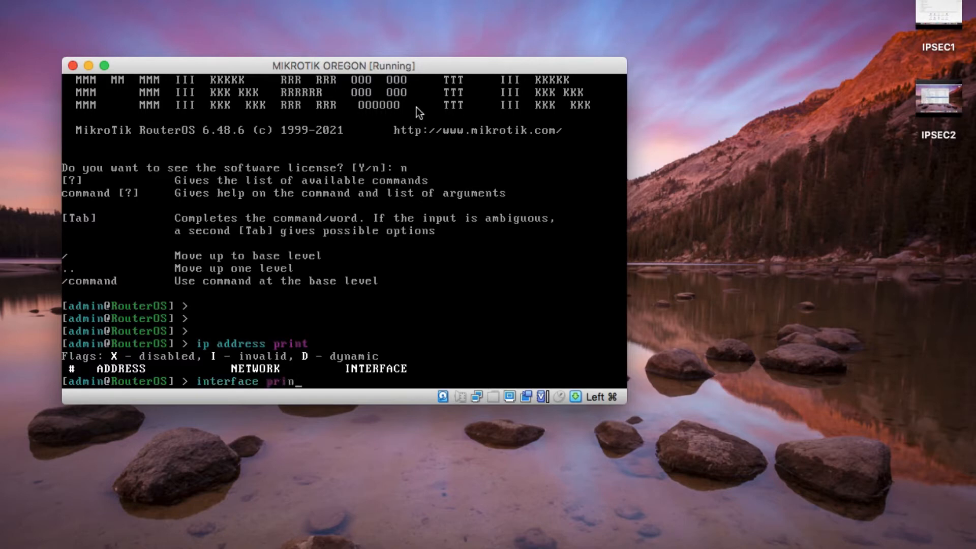
text(t)
key(Return)
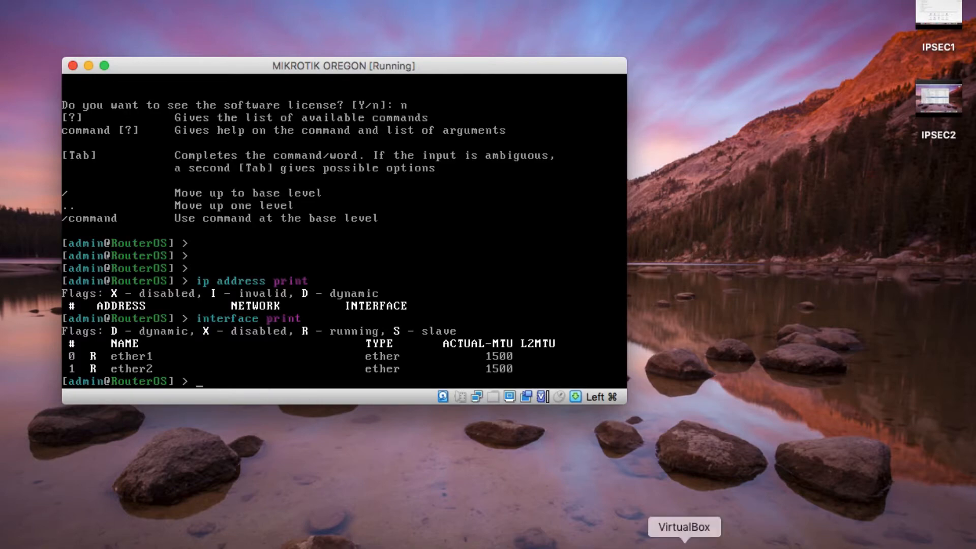
- Confirm vboxnet1 is 192.168.57.1 in Host Network Manager, then return to the Oregon console
click(684, 541)
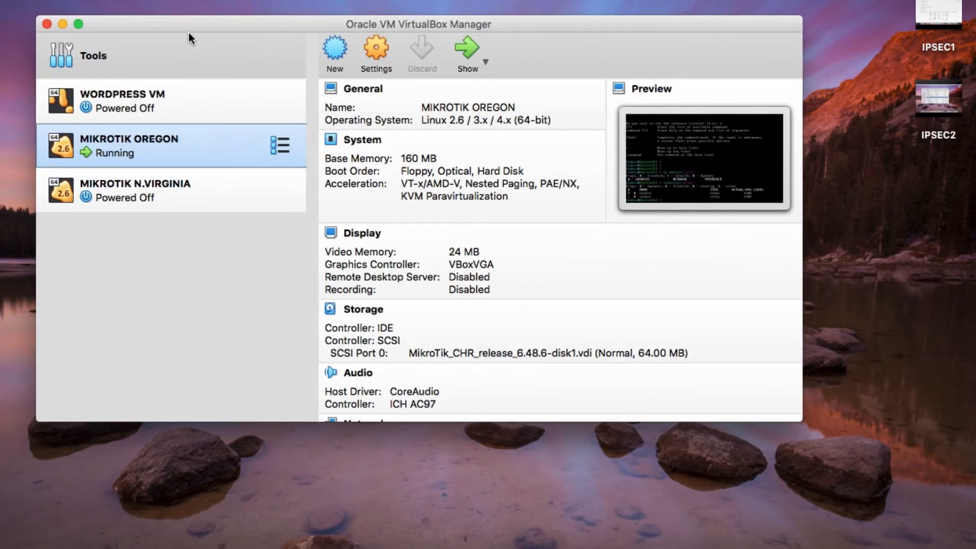
mouse_move(186, 30)
mouse_down()
mouse_move(261, 96)
mouse_move(168, 14)
mouse_move(179, 42)
mouse_up()
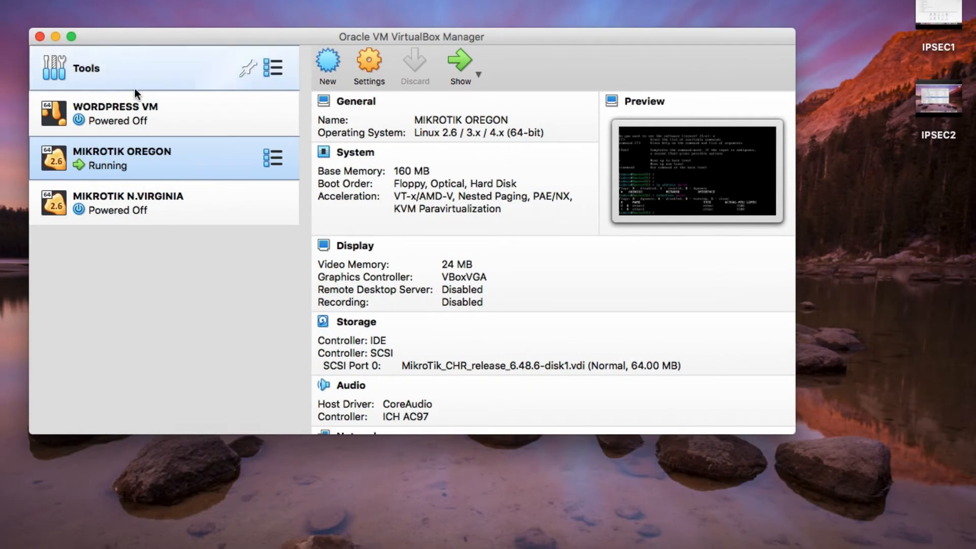
click(108, 0)
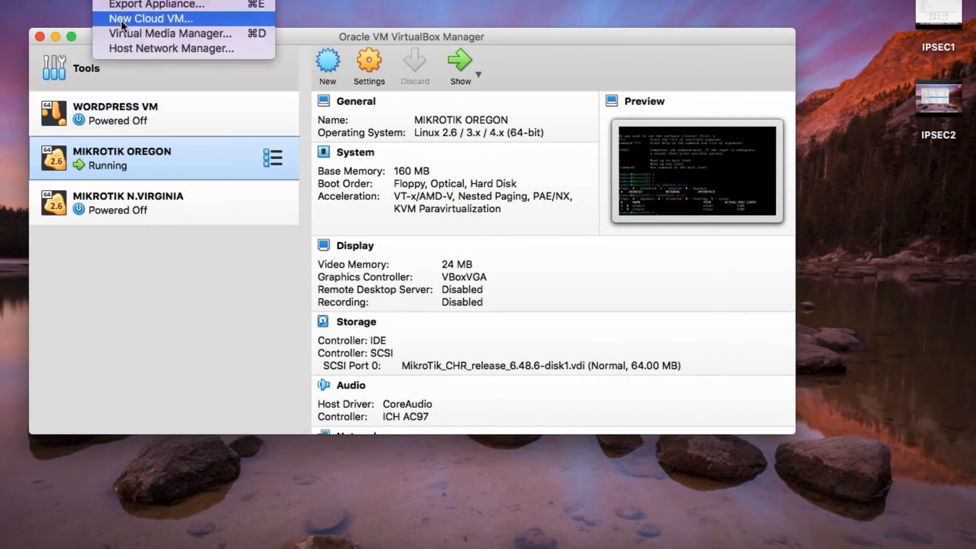
click(133, 47)
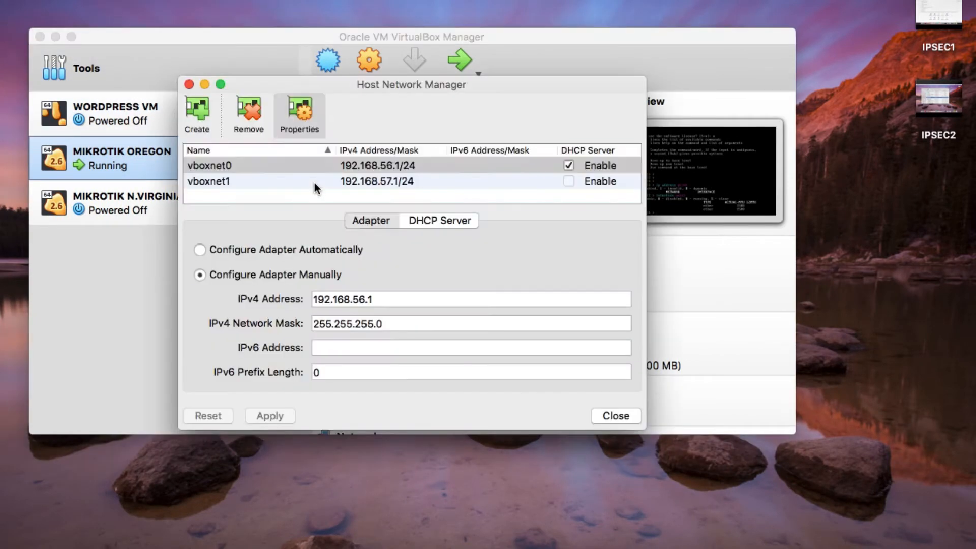
click(204, 182)
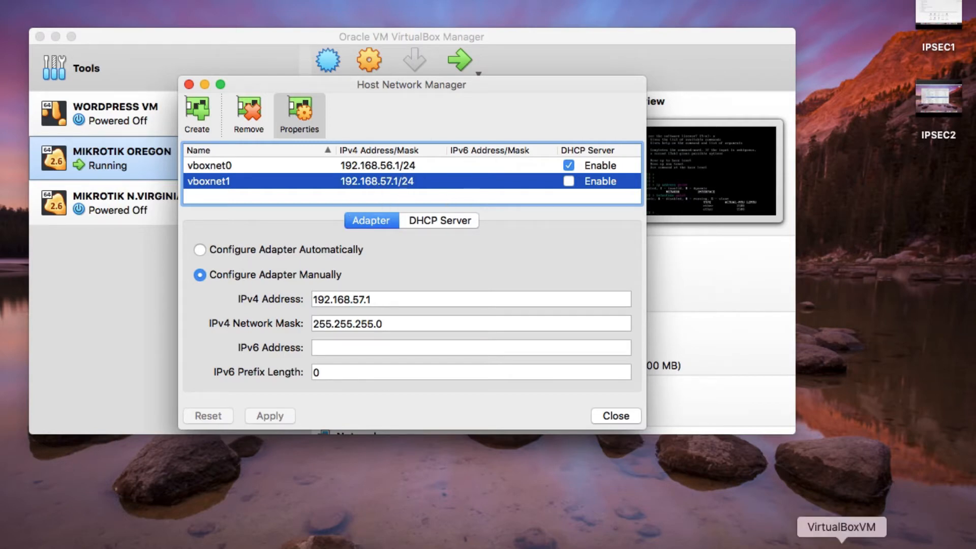
click(842, 547)
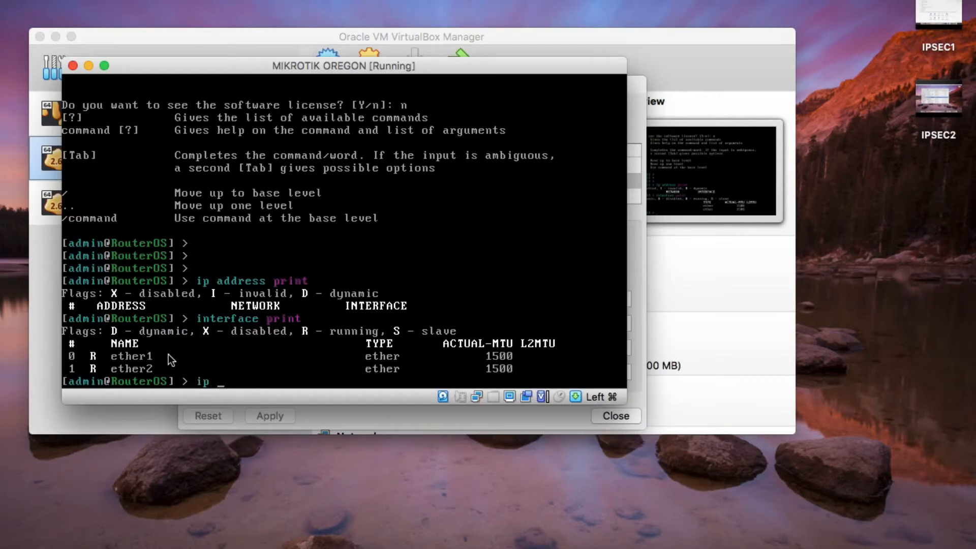
- Add address 192.168.57.200/24 on ether1 and verify it with 'ip address print'
text(address add adddr)
key(BackSpace)
key(BackSpace)
key(BackSpace)
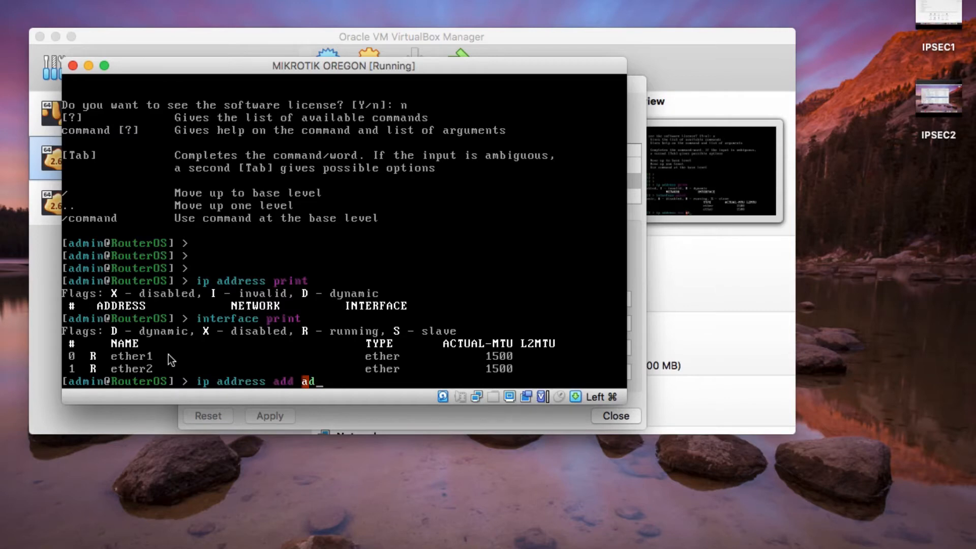
text(dress=192.168.)
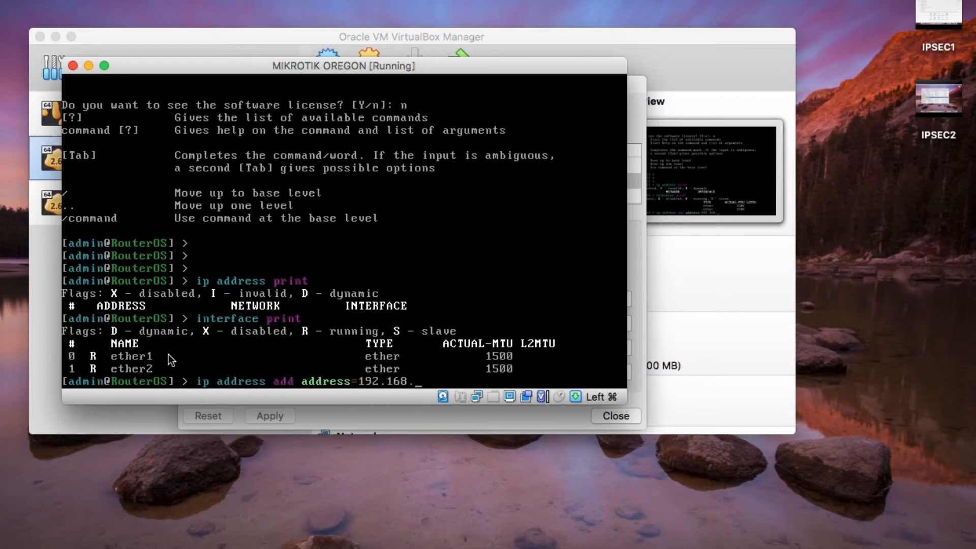
text(57.200/24 interfac)
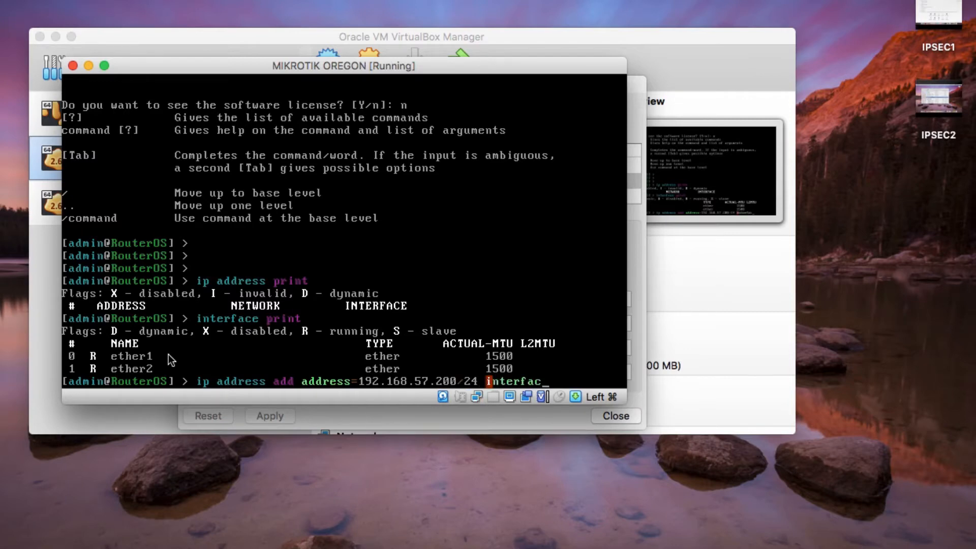
text(e=ether1)
key(Return)
key(Return)
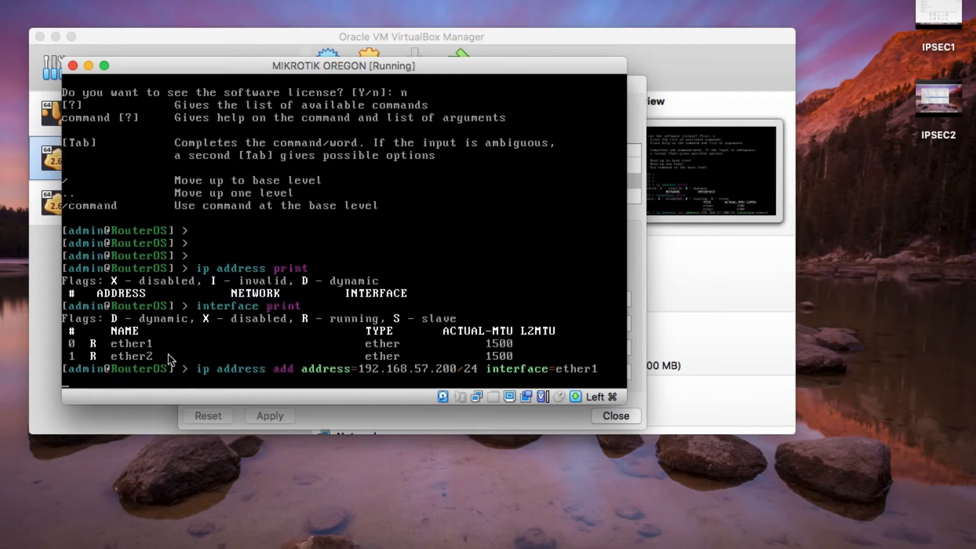
text(ip )
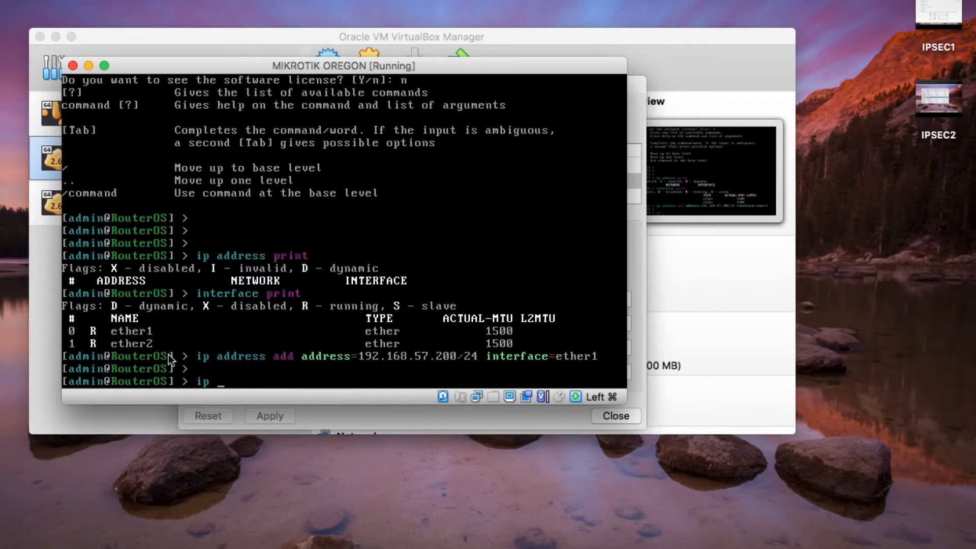
text(address print)
key(Return)
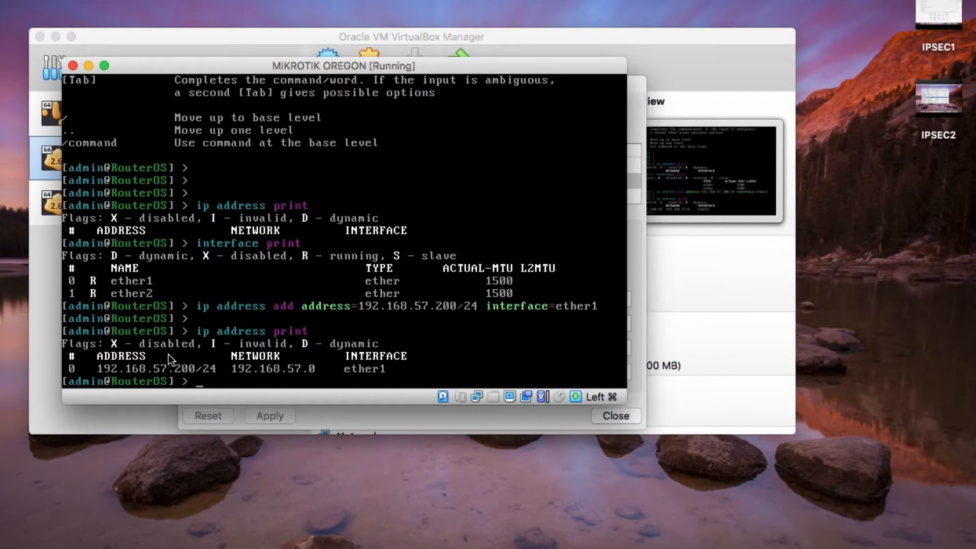
- Ping 192.168.57.1 until replies come back, then stop it with Ctrl+C
text(ping 192.168.)
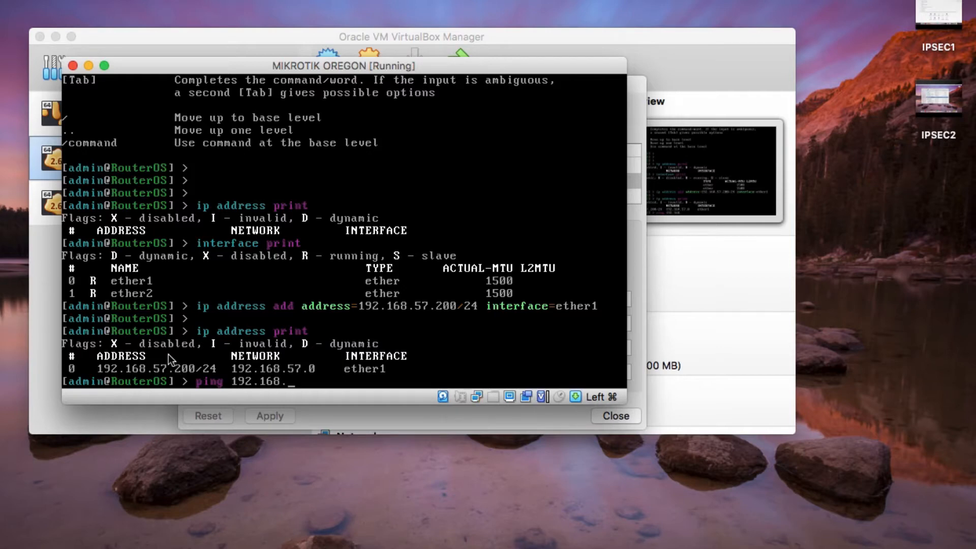
text(57.1)
key(Return)
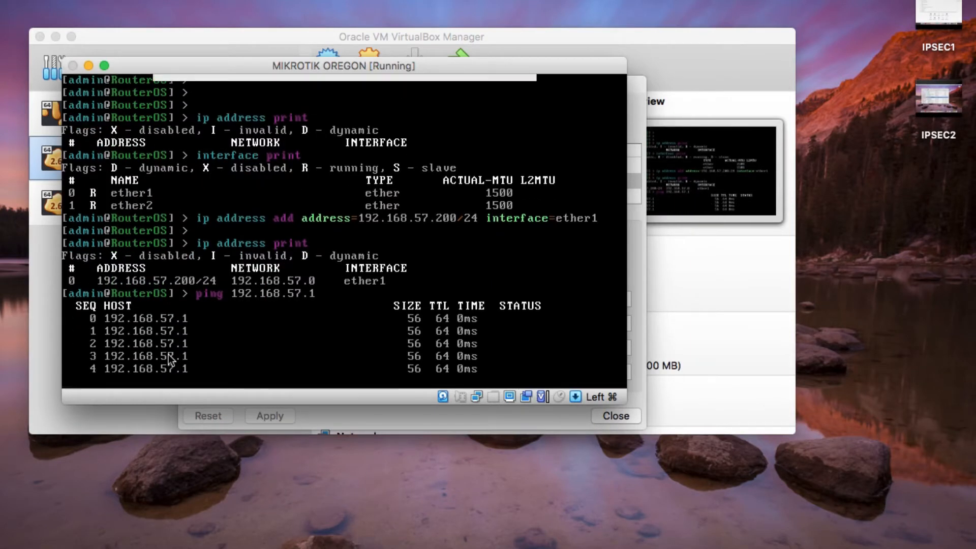
key(super+c)
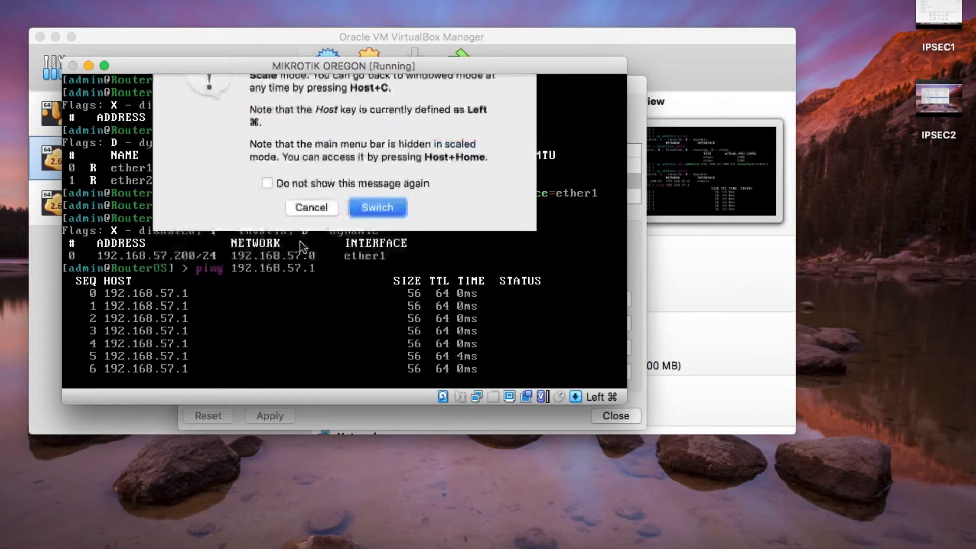
key(Escape)
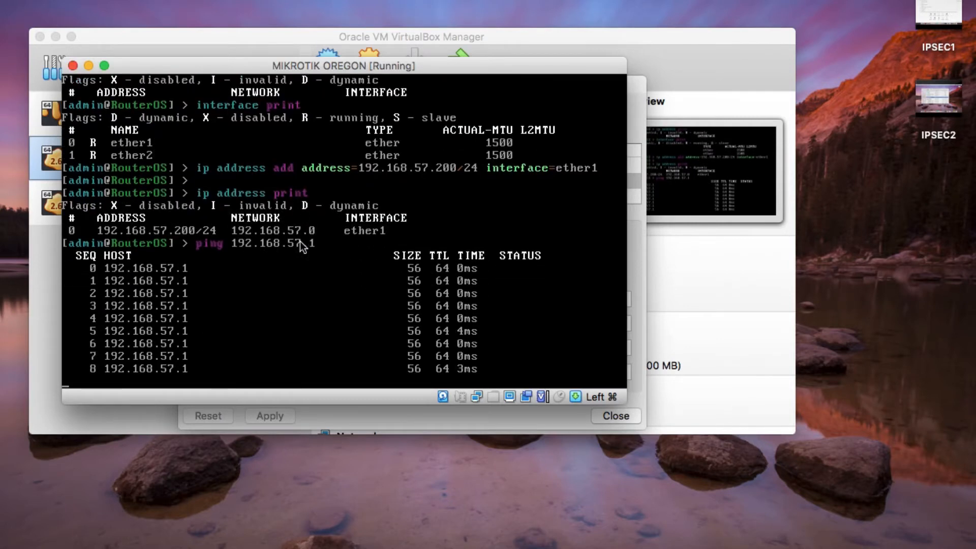
key(super+c)
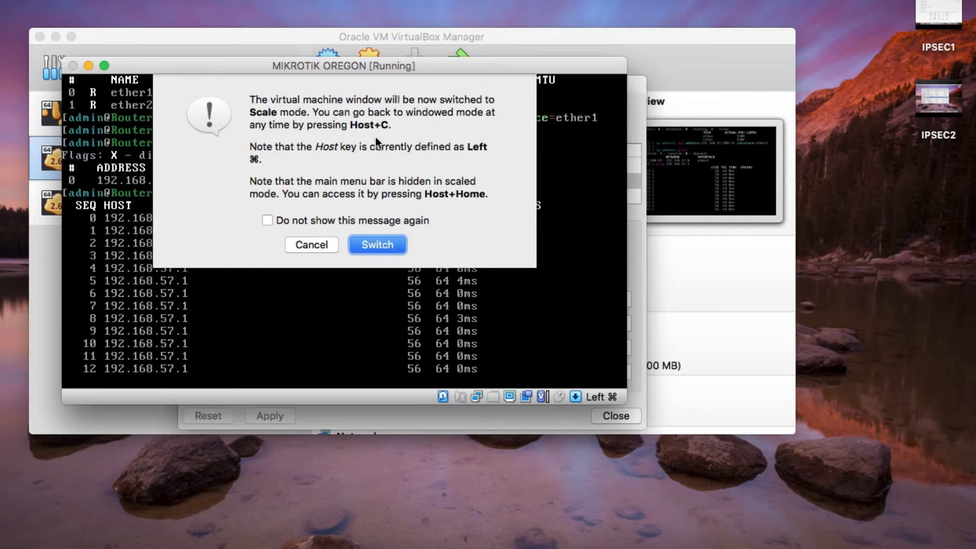
click(330, 240)
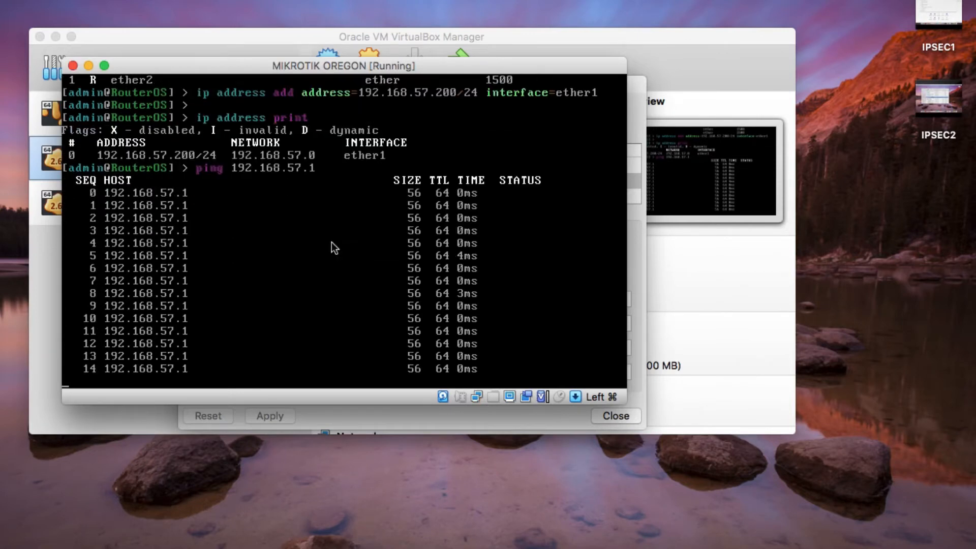
key(ctrl+c)
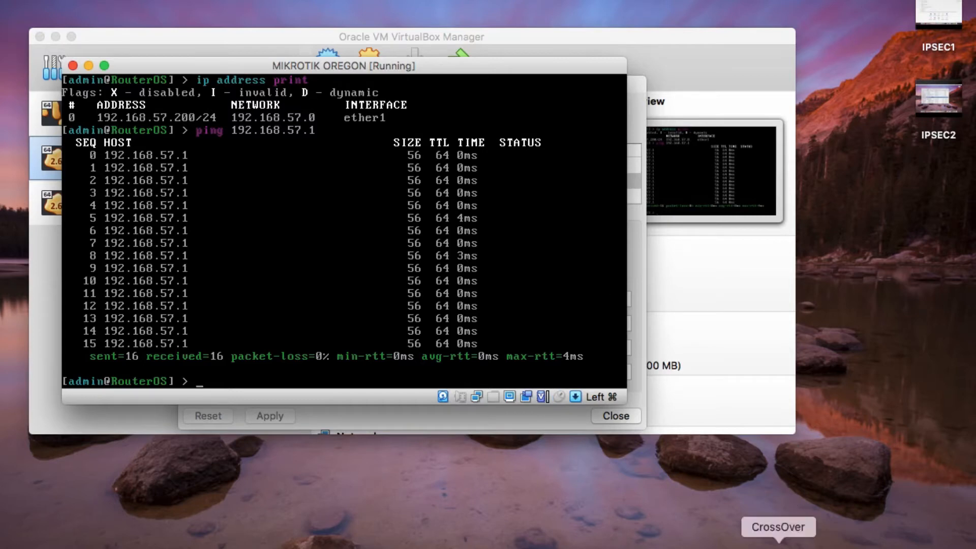
- Dismiss Run Command and launch winbox64 from its CrossOver bottle
click(767, 538)
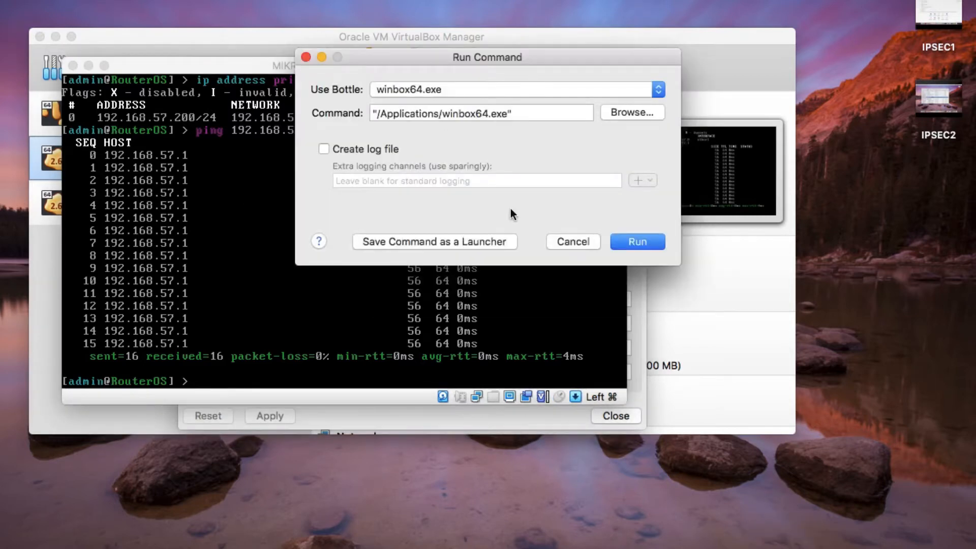
click(580, 243)
click(779, 539)
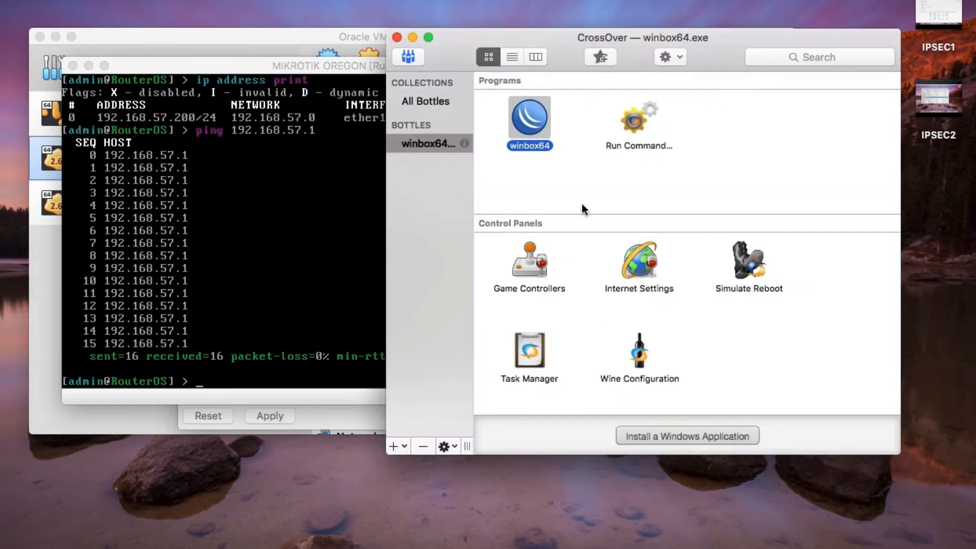
double_click(533, 126)
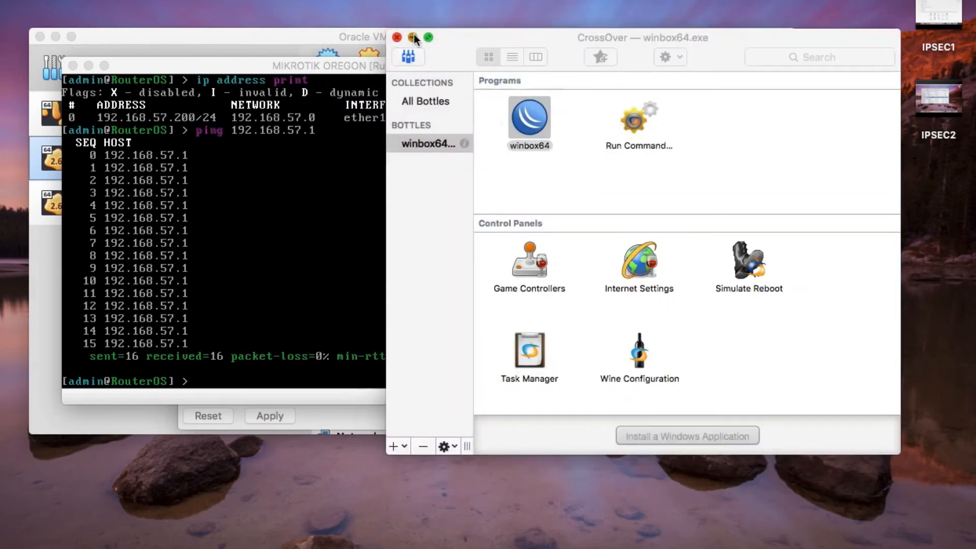
- Minimize CrossOver and VirtualBox, close Host Network Manager, and bring up the WinBox login window
click(414, 36)
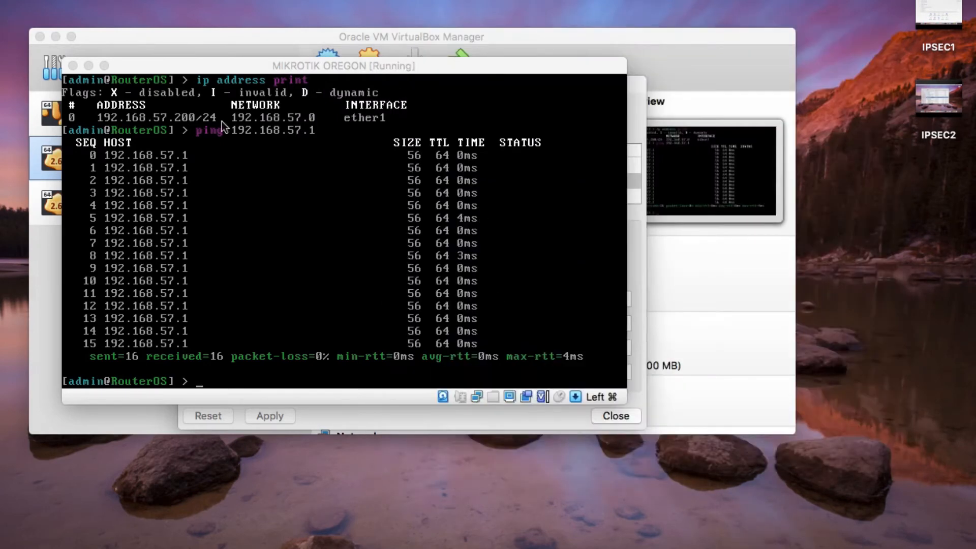
click(56, 36)
drag(162, 65, 186, 76)
click(305, 95)
click(612, 413)
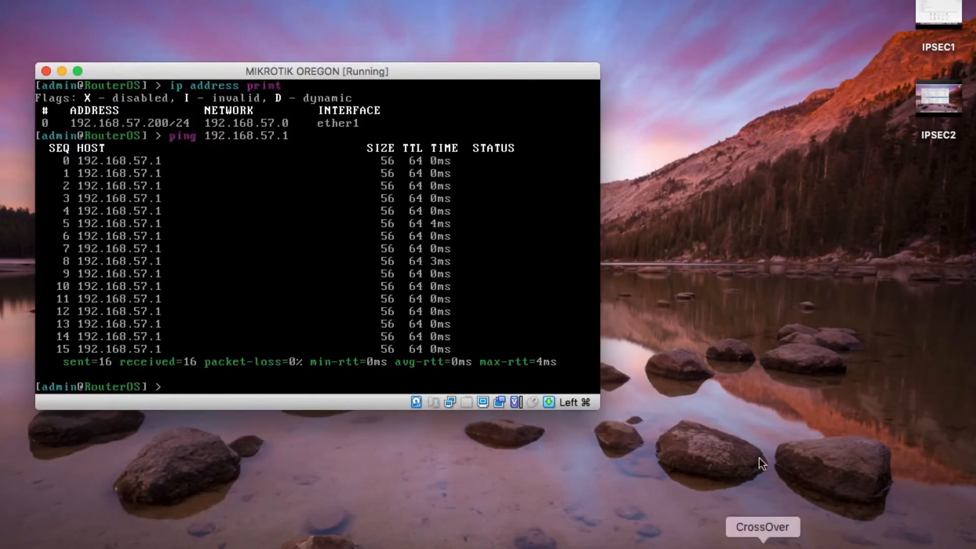
click(857, 548)
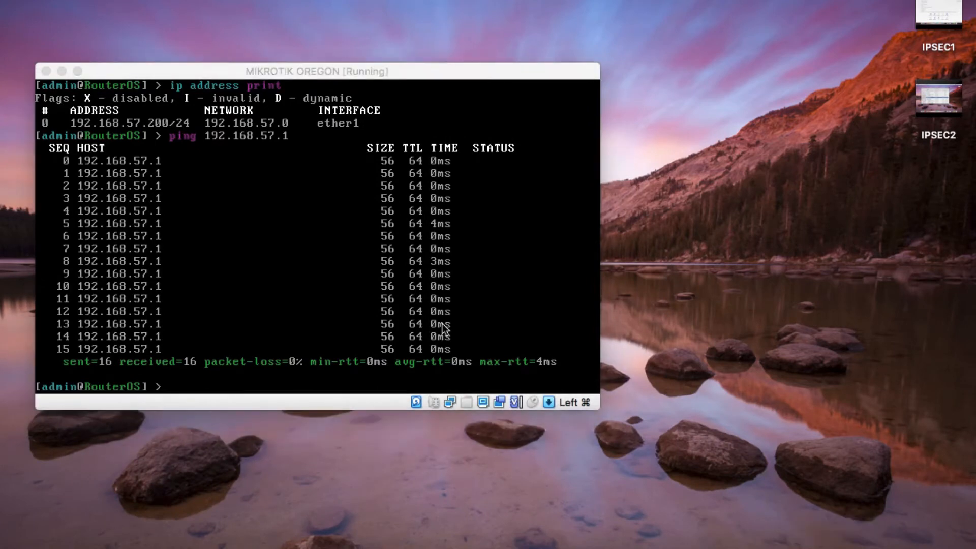
click(46, 71)
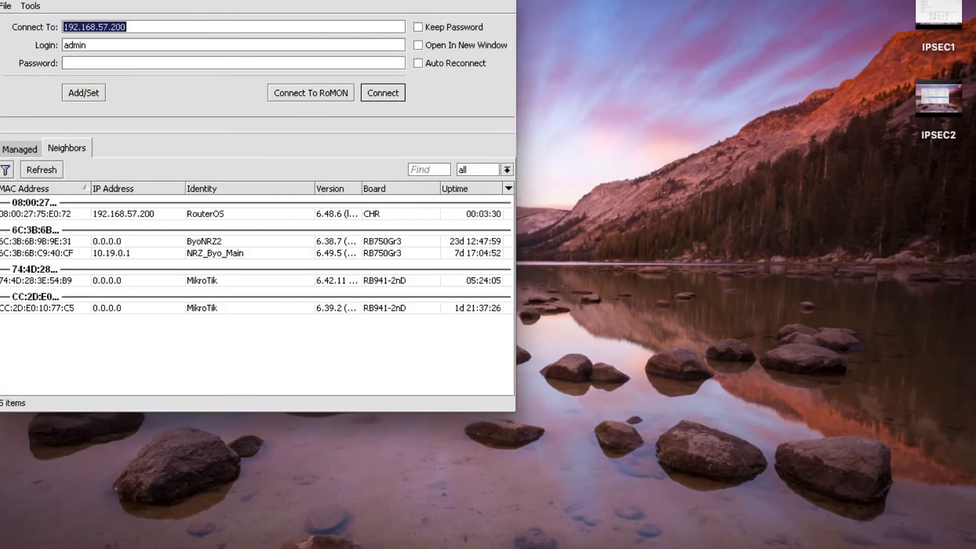
- Connect as admin to neighbor 192.168.57.200 and move the session window aside
drag(147, 0, 282, 70)
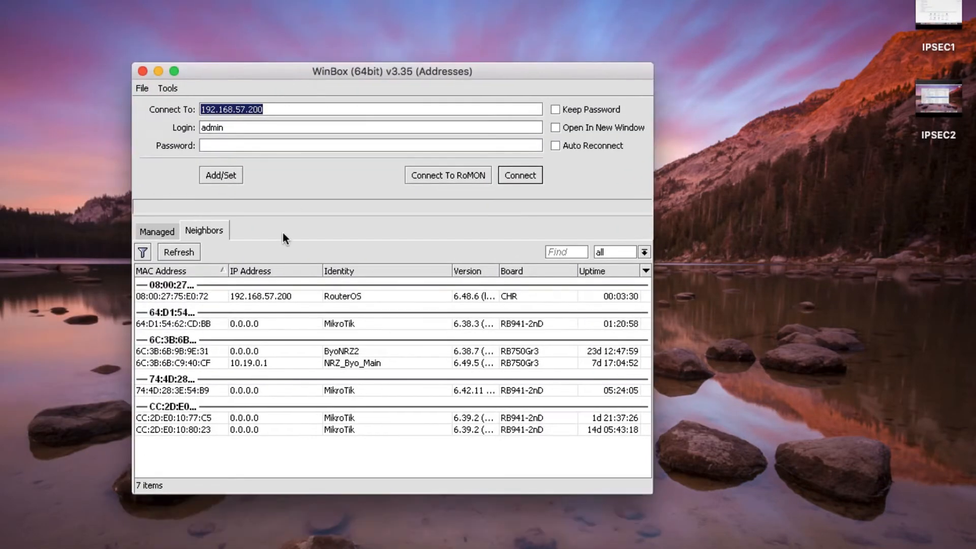
click(262, 294)
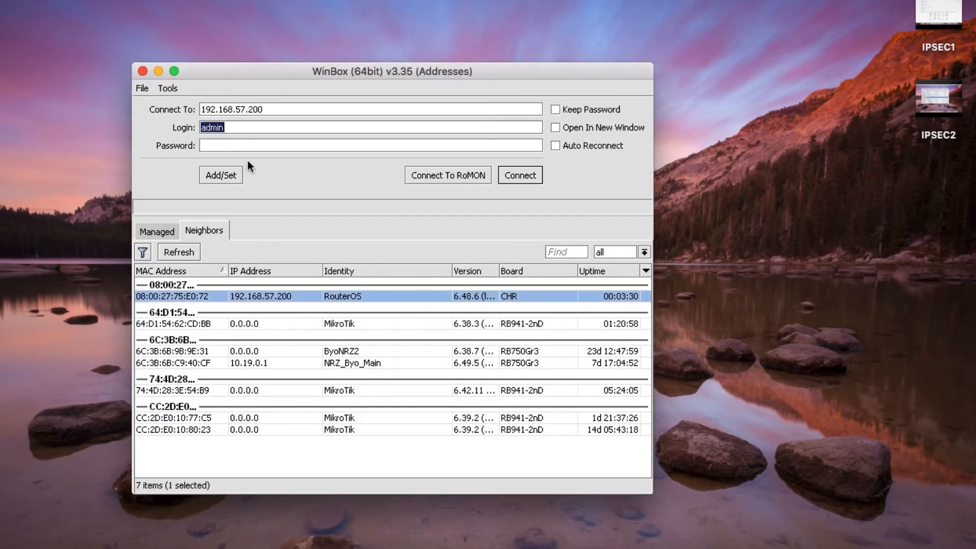
click(518, 175)
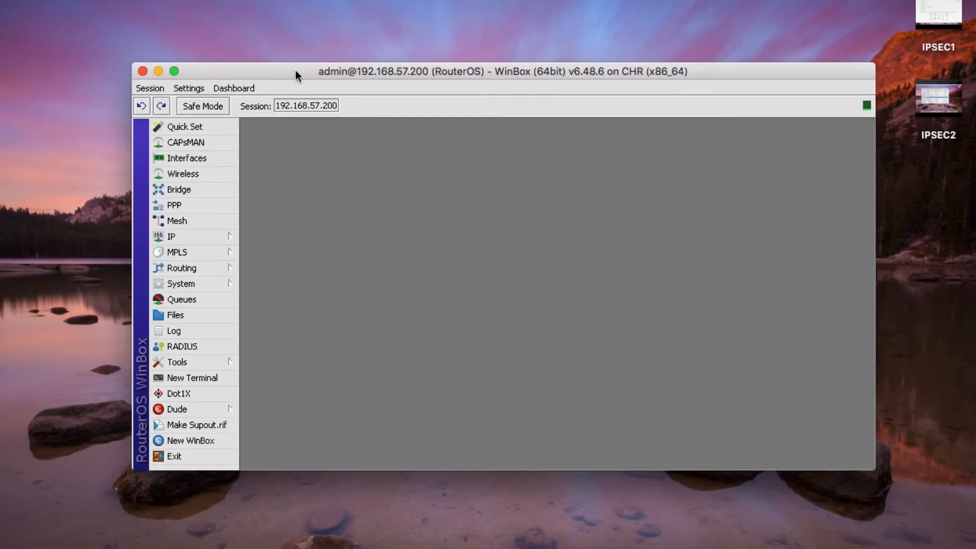
drag(295, 70, 206, 43)
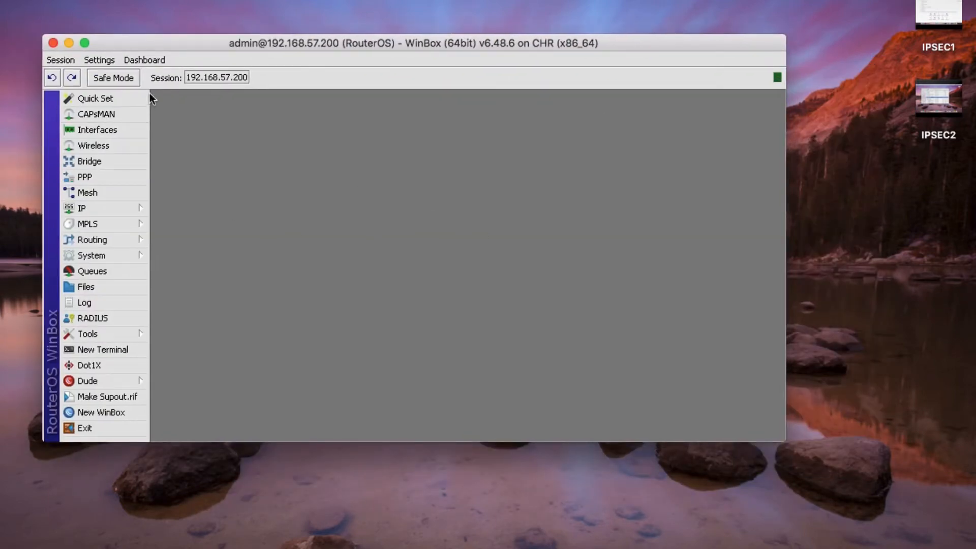
- In Quick Set, choose Static addressing with gateway 192.168.57.1 and DNS 8.8.8.8
click(122, 105)
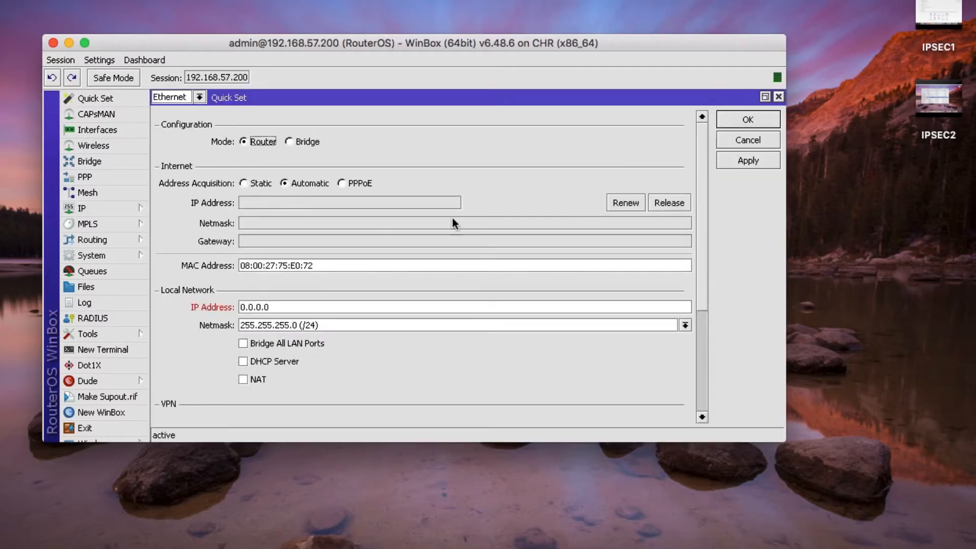
click(243, 184)
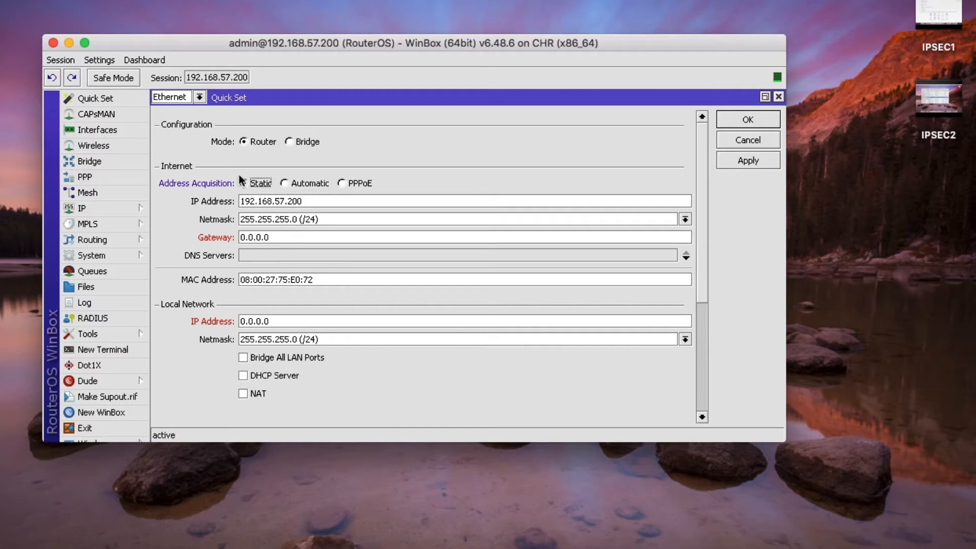
drag(277, 237, 215, 222)
text(192.168.57.1)
click(254, 255)
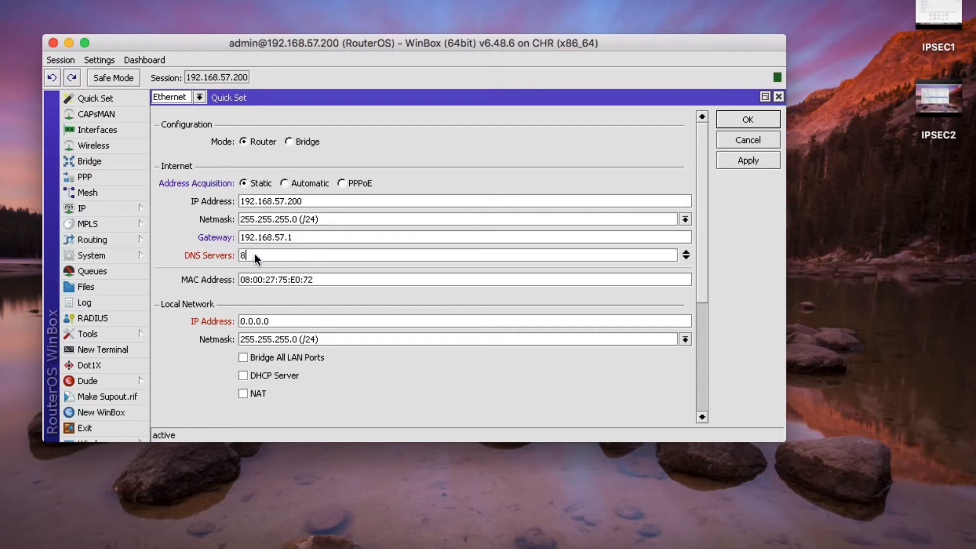
text(8.8.8.8)
scroll(325, 294, down, 2)
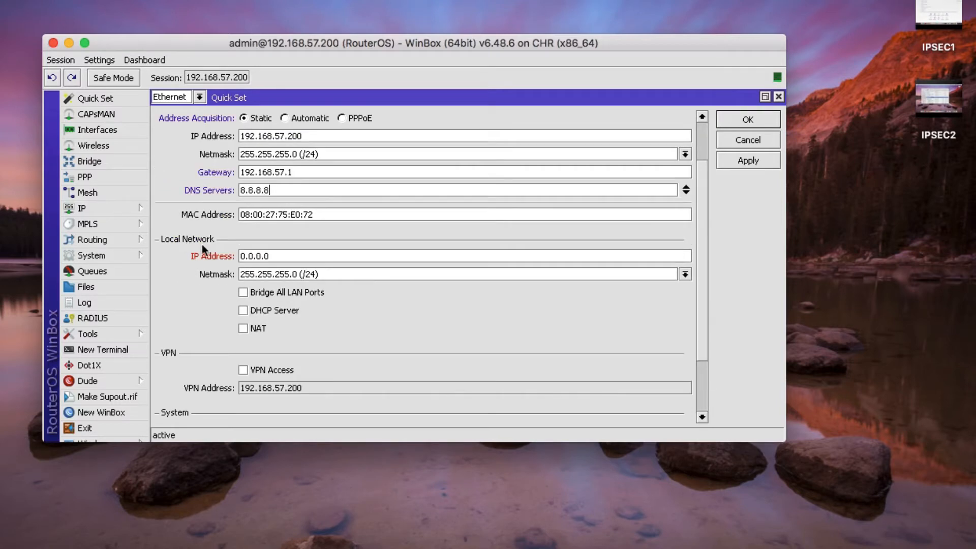
- Set LAN address 192.168.10.1, bridge LAN ports, enable DHCP (192.168.10.10-192.168.10.100) and NAT
click(289, 256)
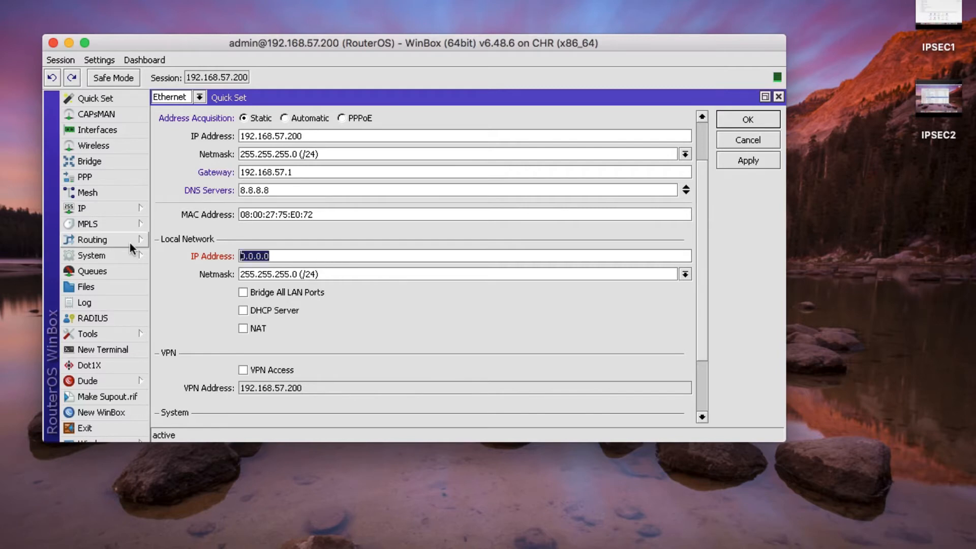
text(192.168.10.1)
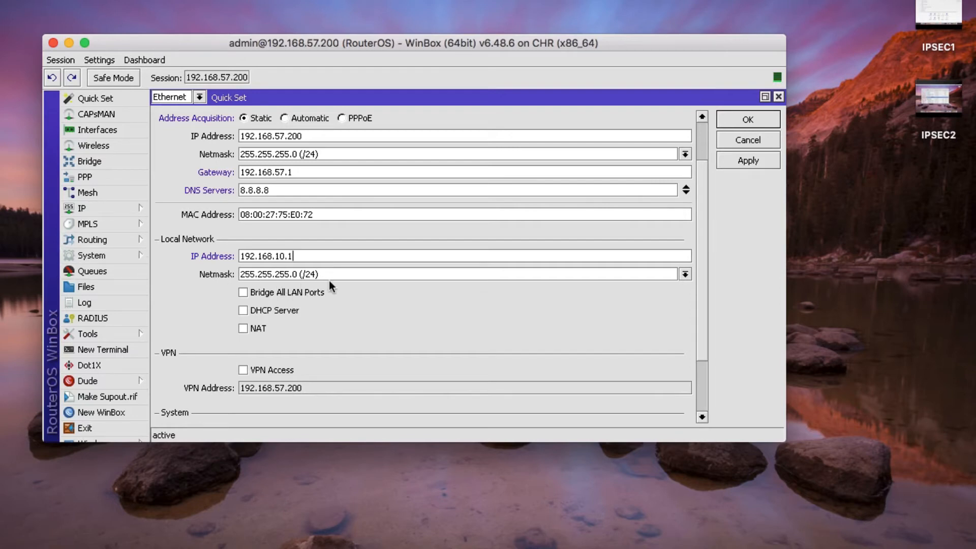
click(243, 292)
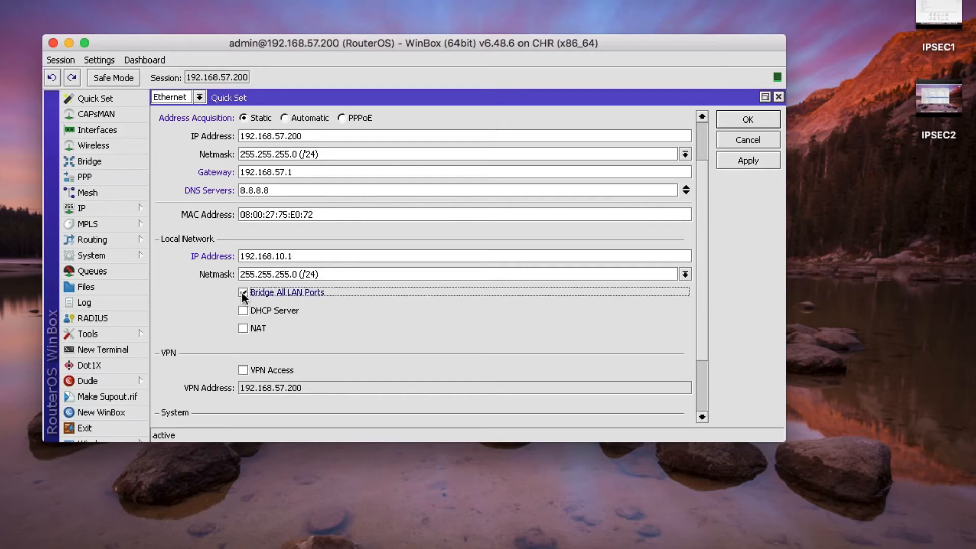
click(243, 311)
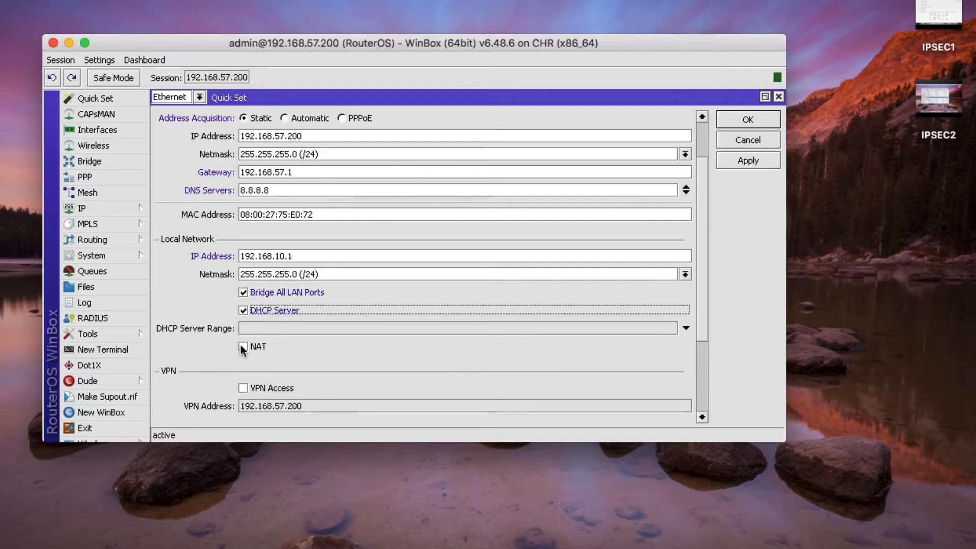
click(242, 347)
click(254, 329)
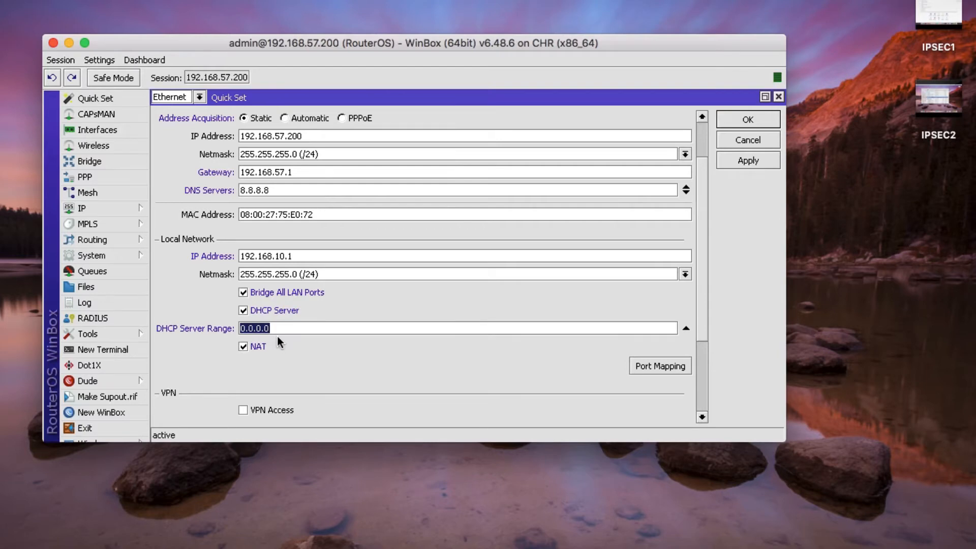
text(192.168.10.10-192.168.10.10)
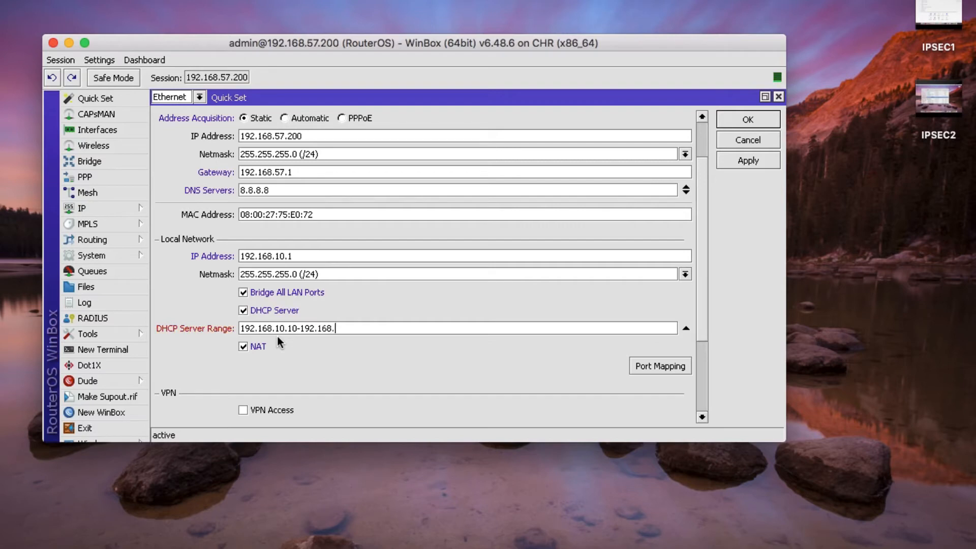
text(0)
- Enter router identity MIKROTIK-OREGON and apply the Quick Set settings
scroll(349, 229, up, 3)
scroll(349, 231, down, 8)
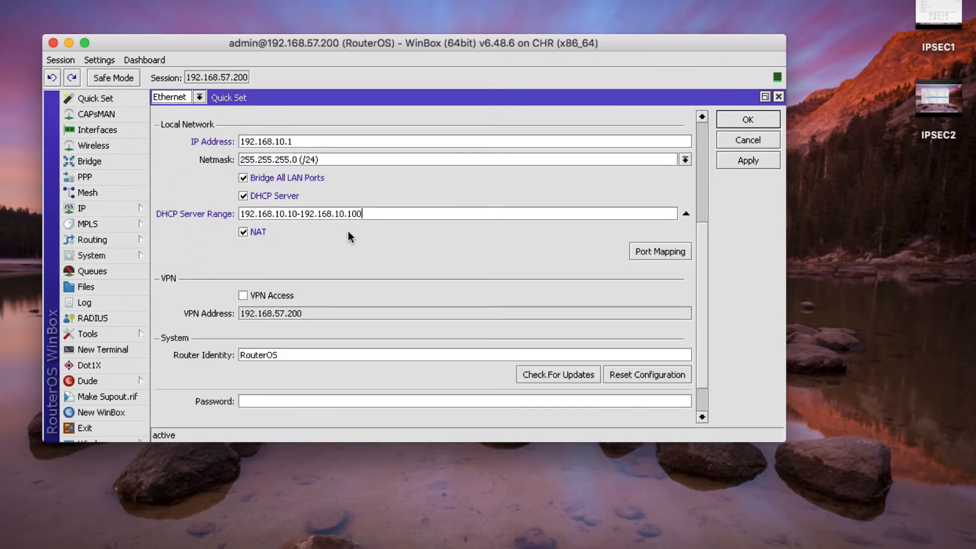
scroll(348, 233, up, 5)
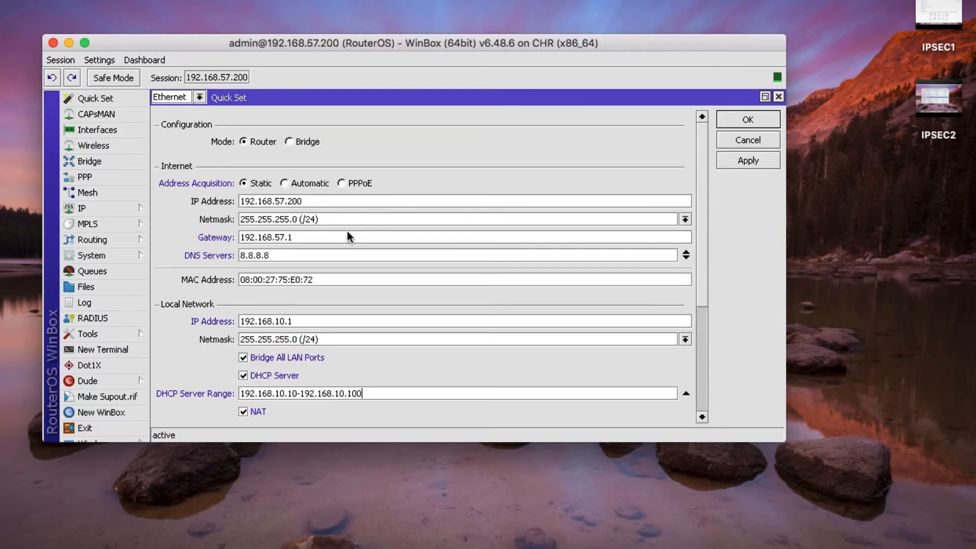
scroll(346, 237, down, 2)
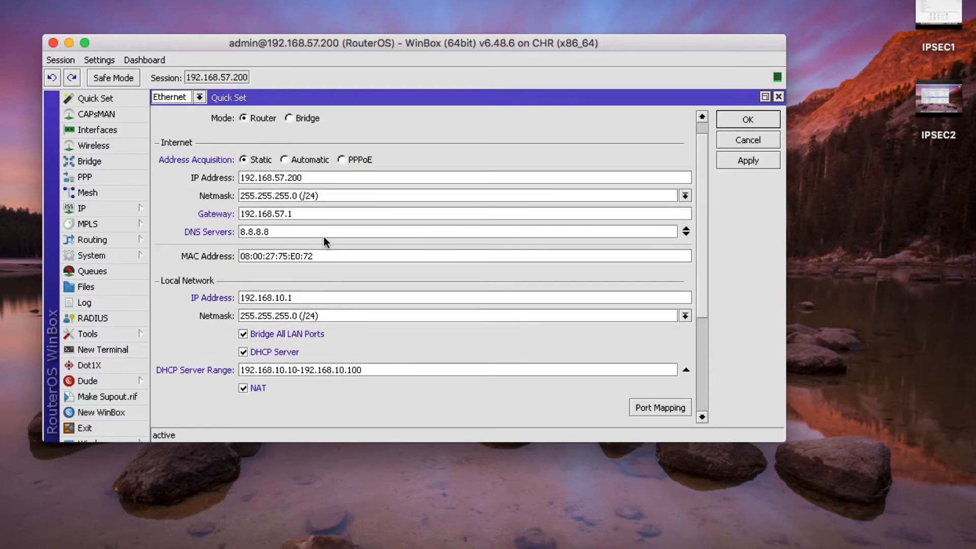
scroll(384, 245, down, 7)
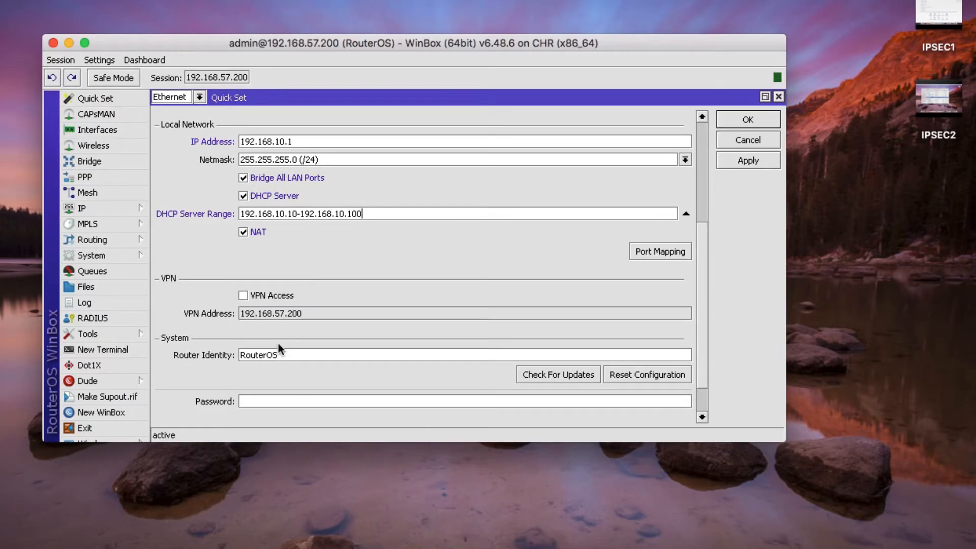
key(ctrl+a)
text(MIKROTIK)
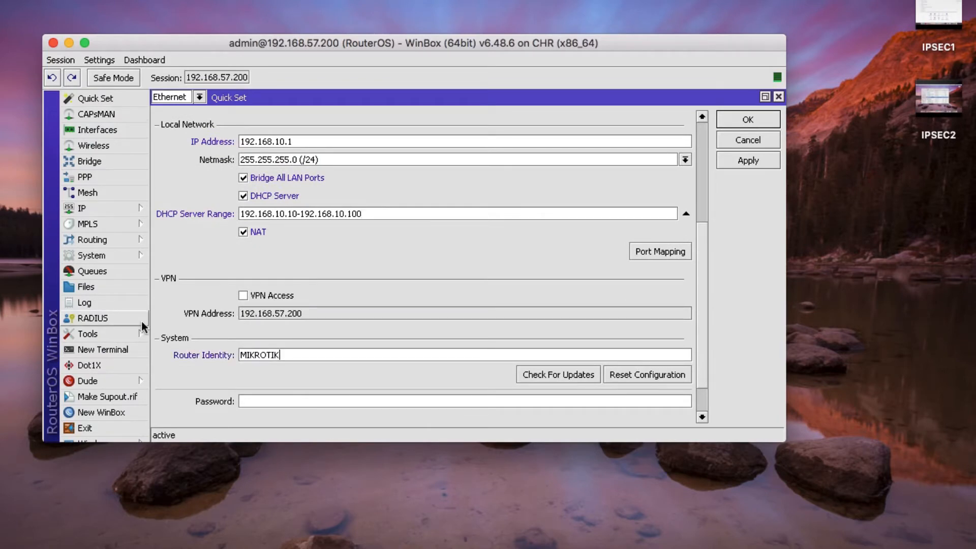
text(-OREGON)
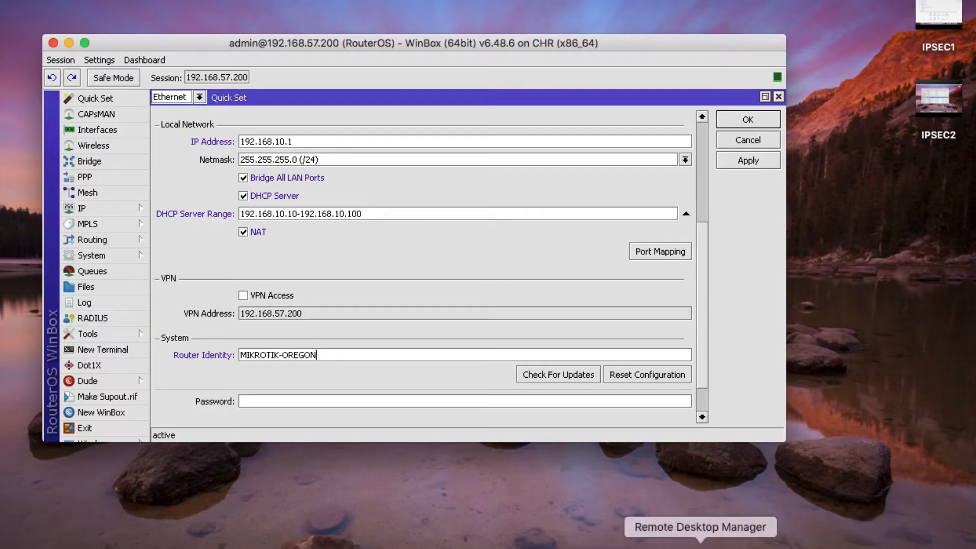
click(588, 543)
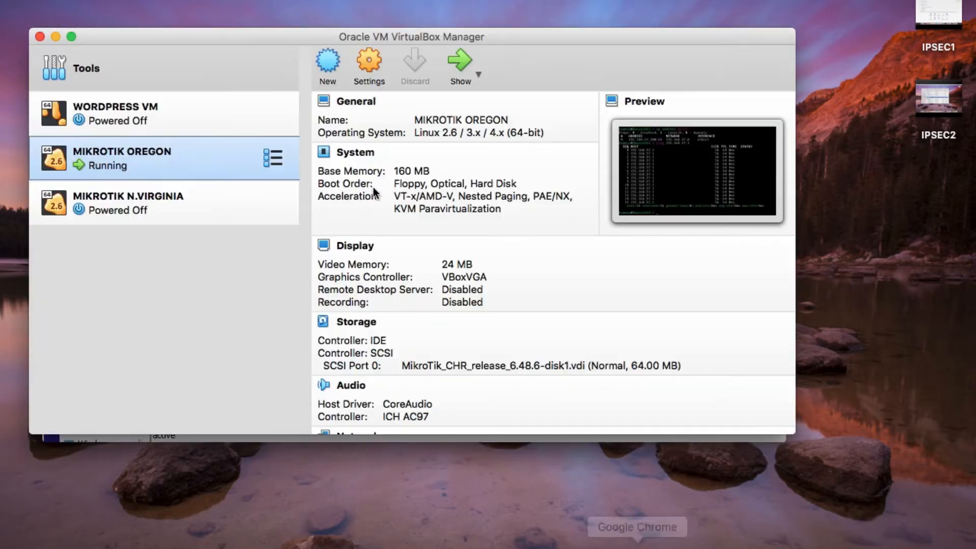
click(56, 37)
scroll(319, 318, down, 1)
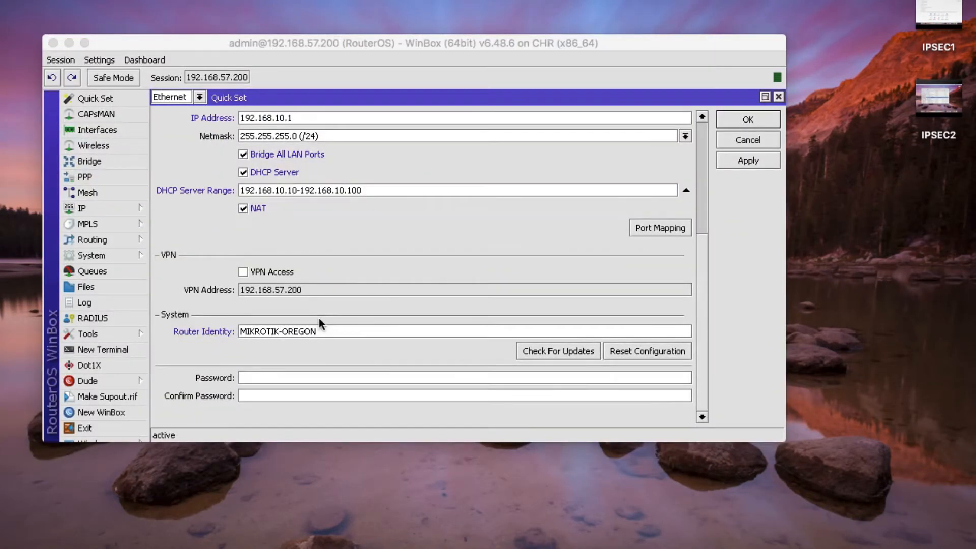
click(750, 164)
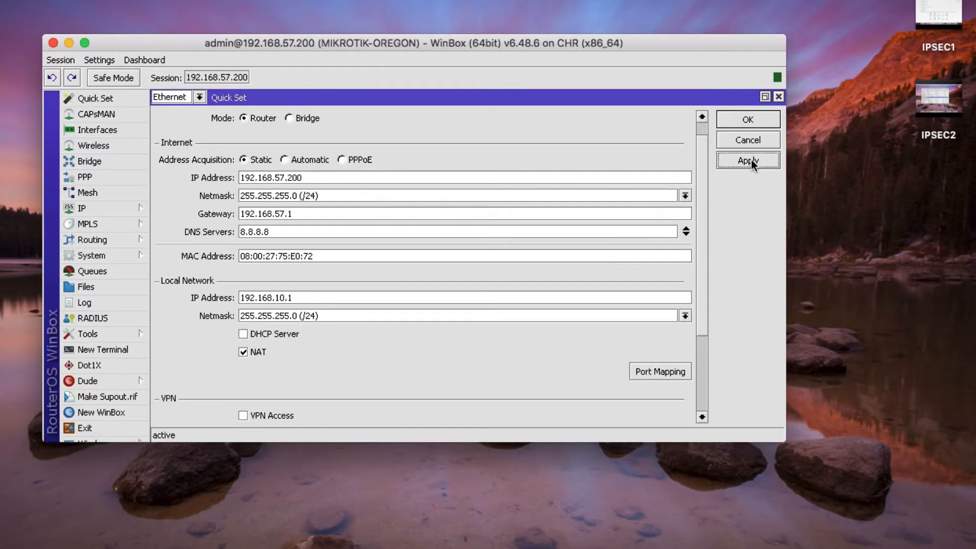
- Close Quick Set and set a new admin password under System > Password
click(743, 120)
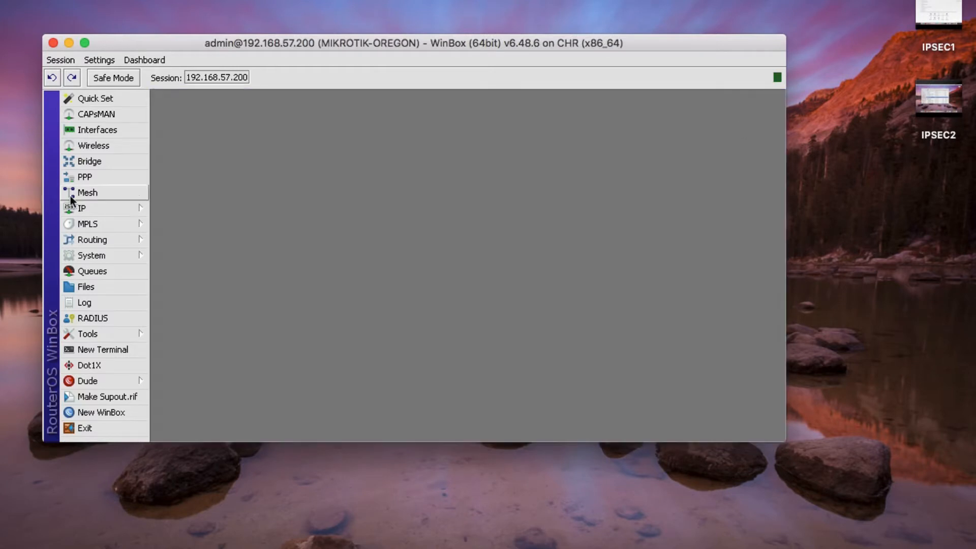
click(82, 209)
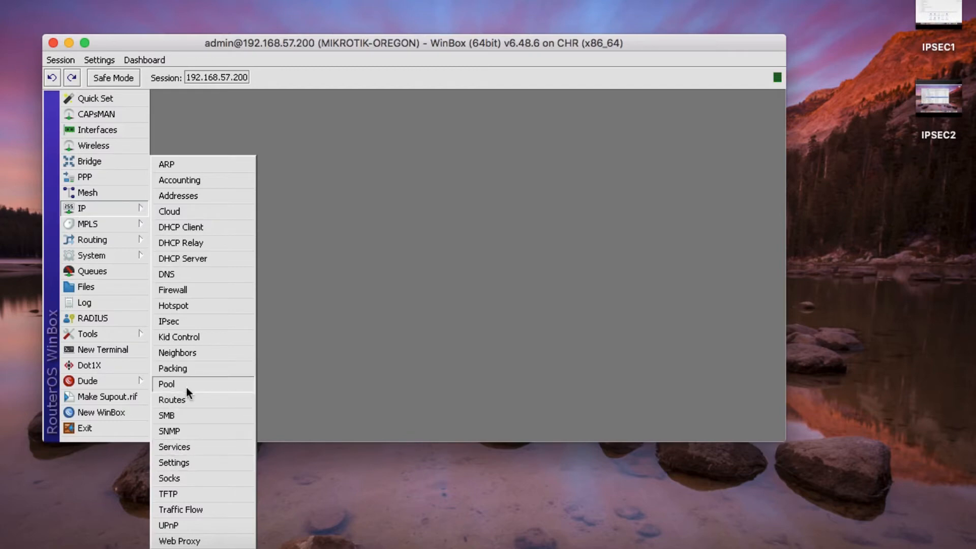
click(120, 256)
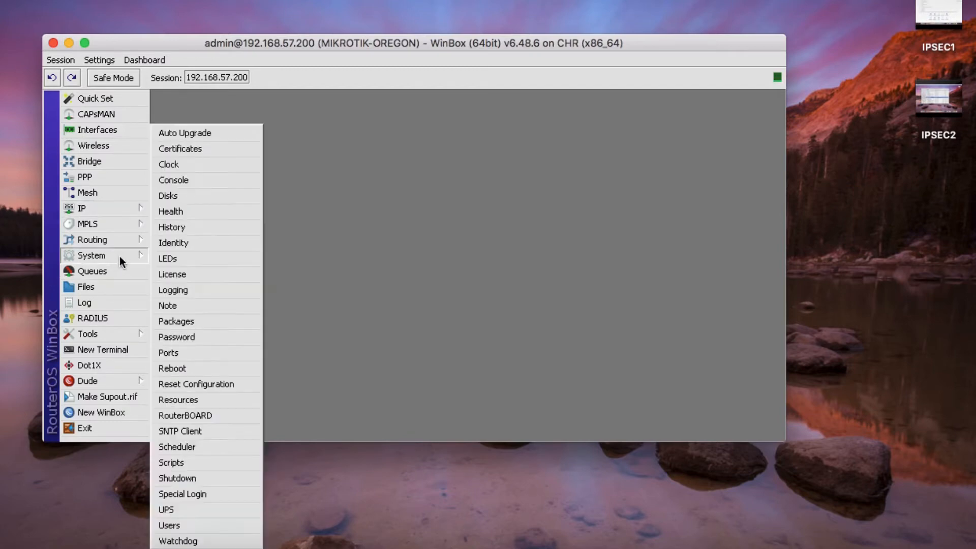
click(178, 337)
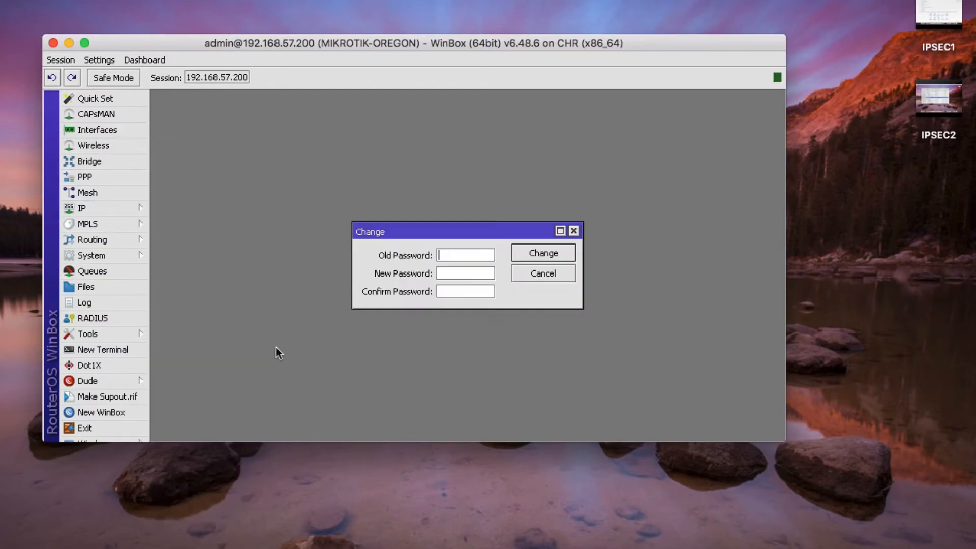
click(442, 276)
text(************)
key(Tab)
text(************)
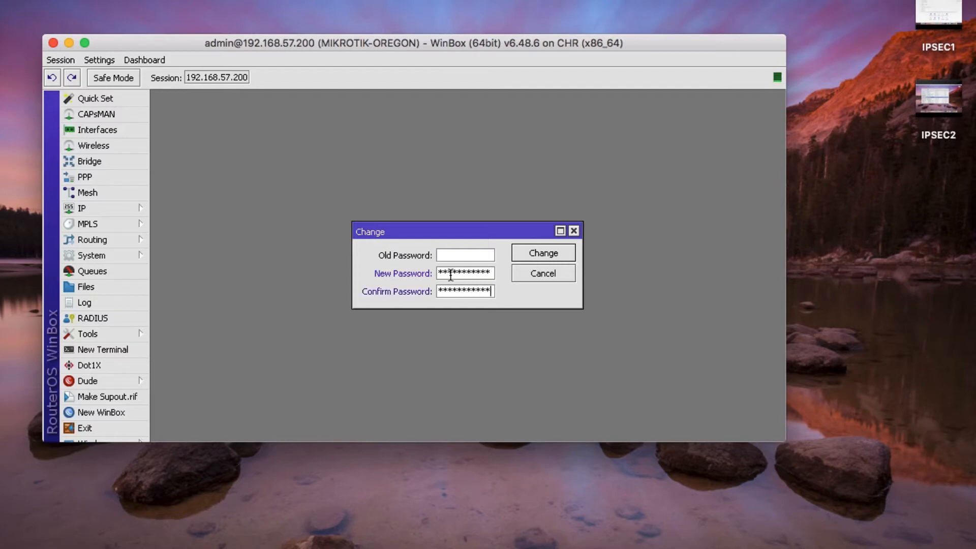
click(556, 261)
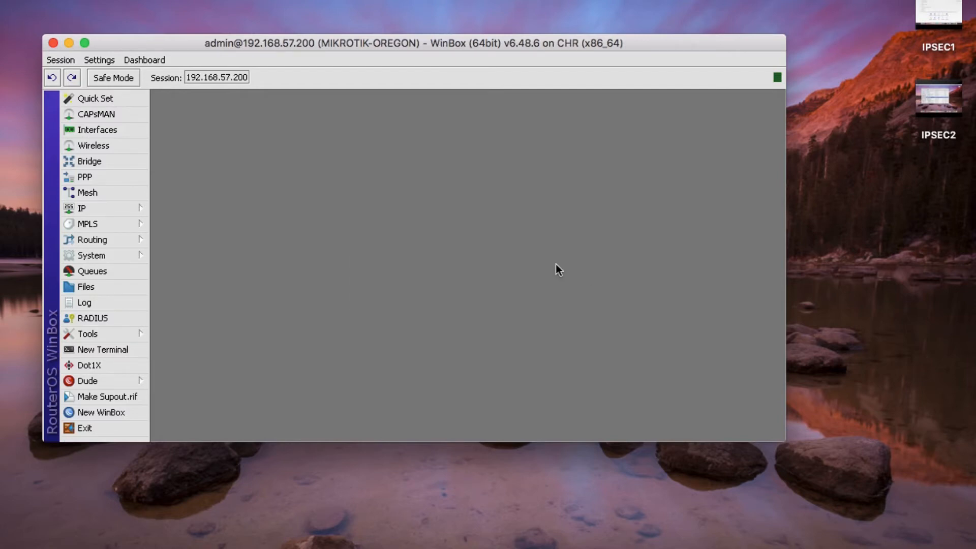
- Change the admin password again, correcting a typo in the new password
click(123, 257)
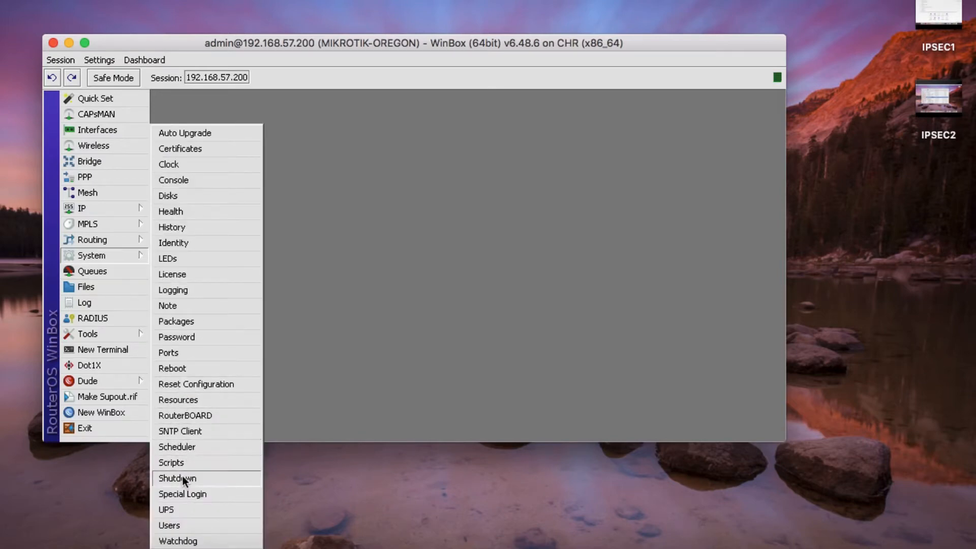
click(190, 336)
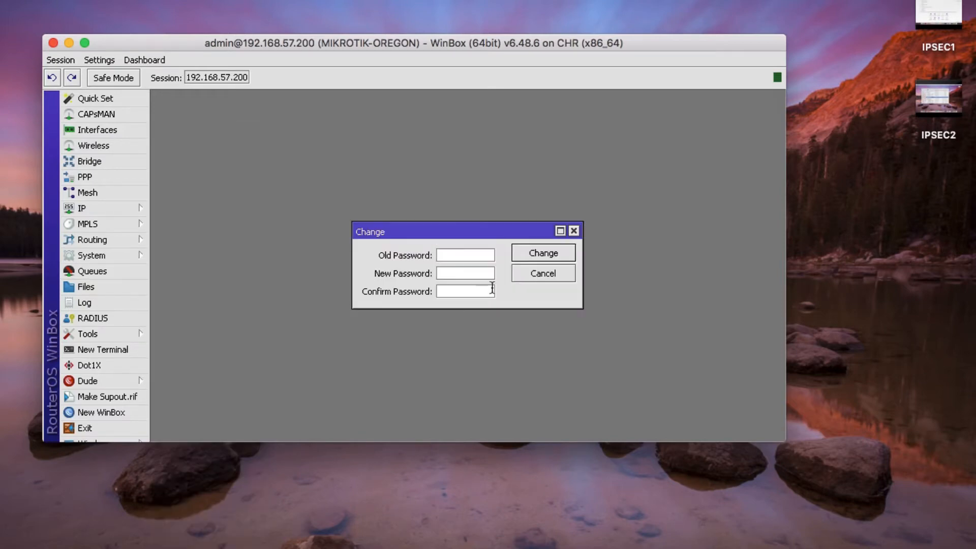
click(479, 272)
text(***)
key(BackSpace)
key(BackSpace)
key(BackSpace)
text(***********)
key(Tab)
text(*****)
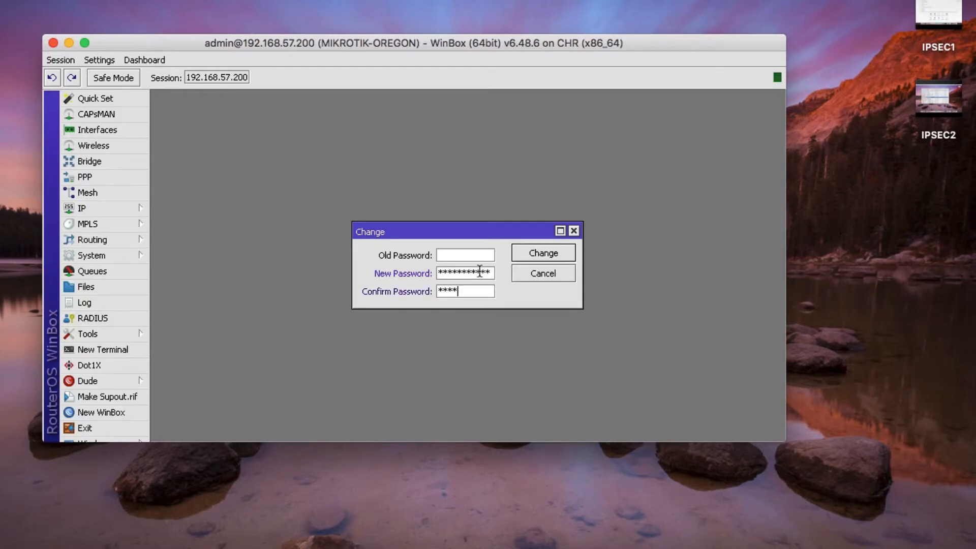
text(*******)
click(551, 257)
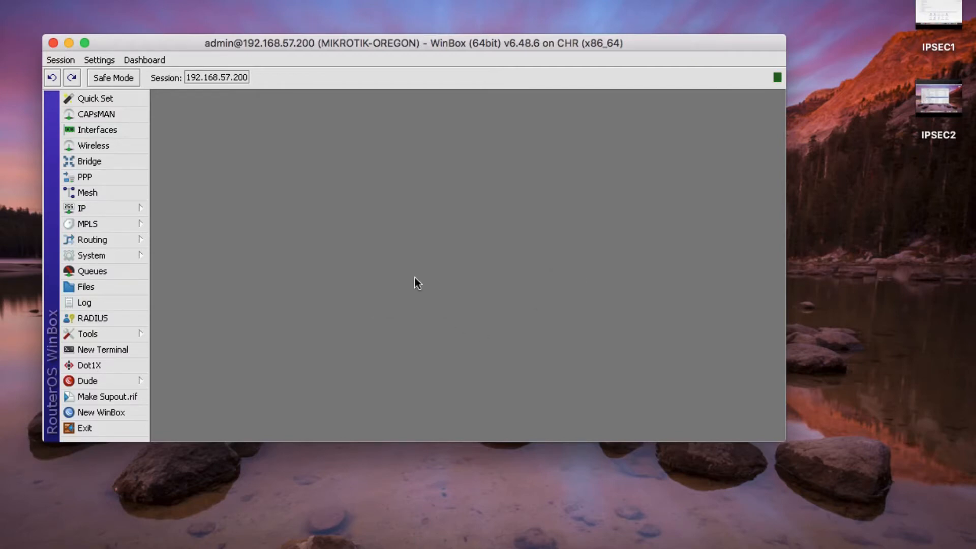
- Close the WinBox session, relaunch winbox64 from CrossOver, and hide the CrossOver window
click(53, 44)
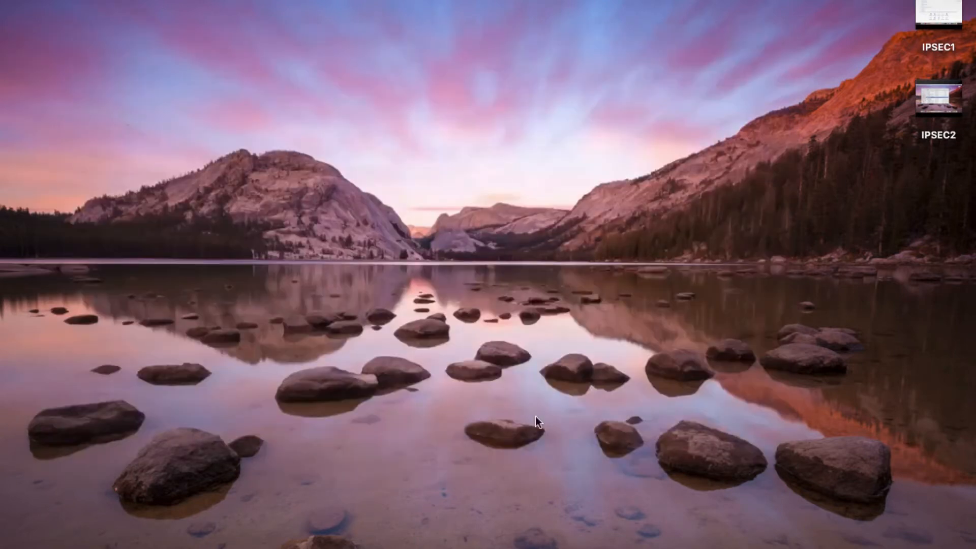
click(778, 541)
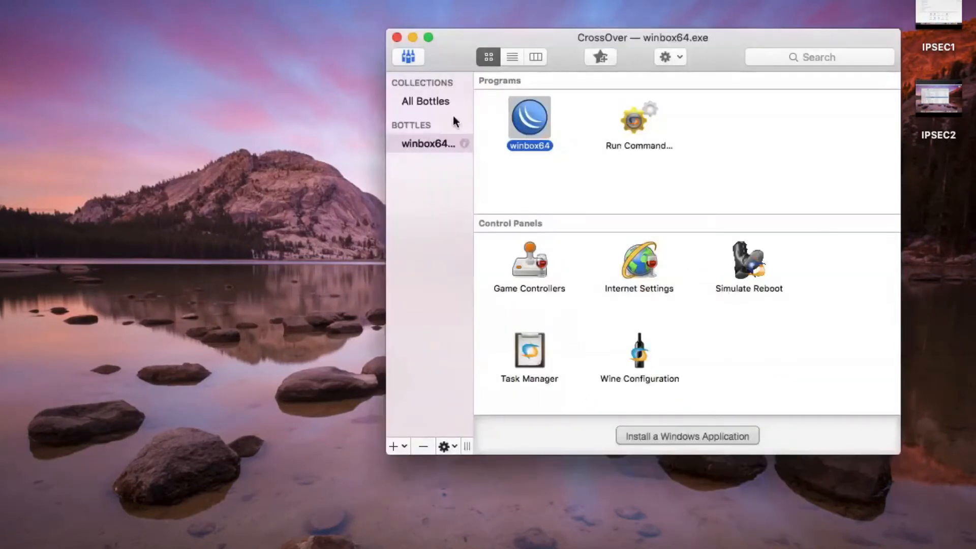
right_click(525, 133)
click(551, 142)
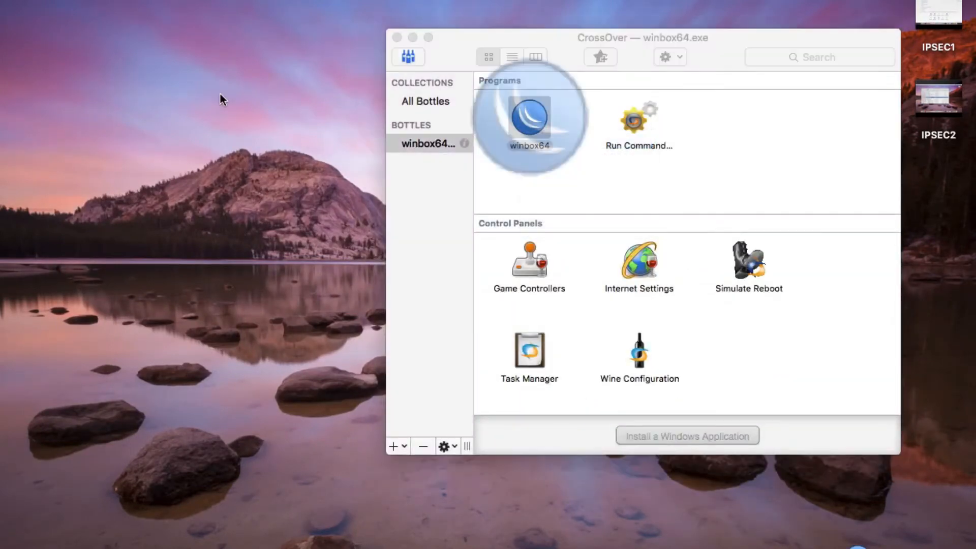
click(413, 39)
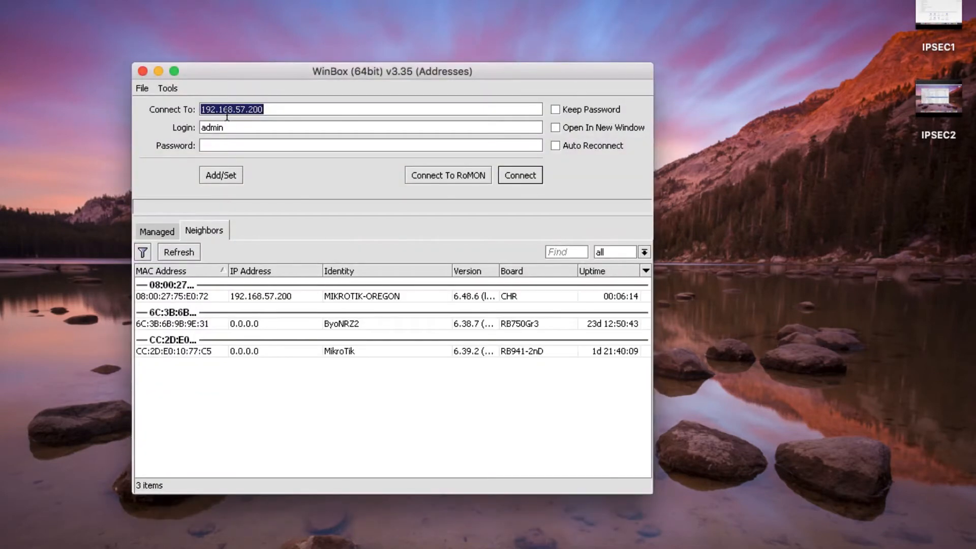
- Connect to 192.168.57.200 with the new admin password, then minimise the session window
click(223, 145)
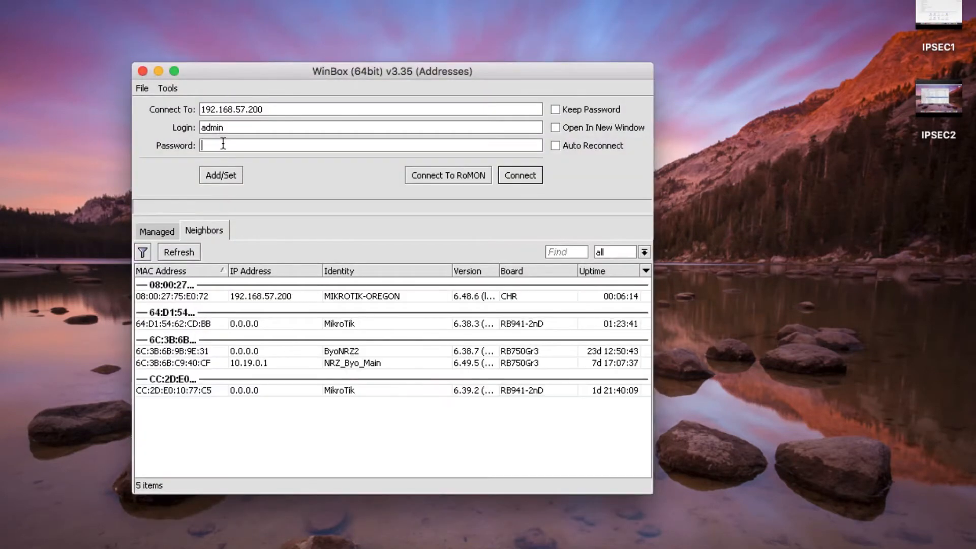
text(************)
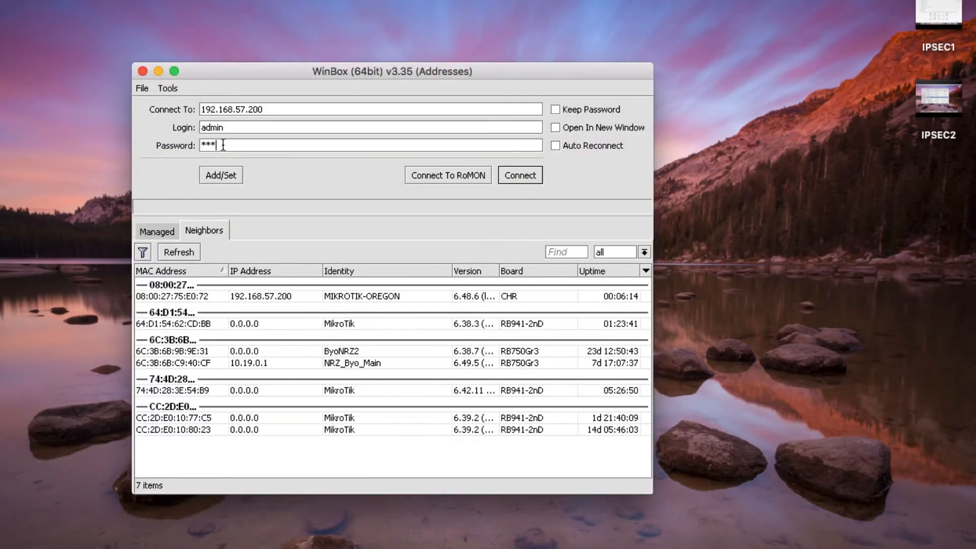
text(***)
click(534, 179)
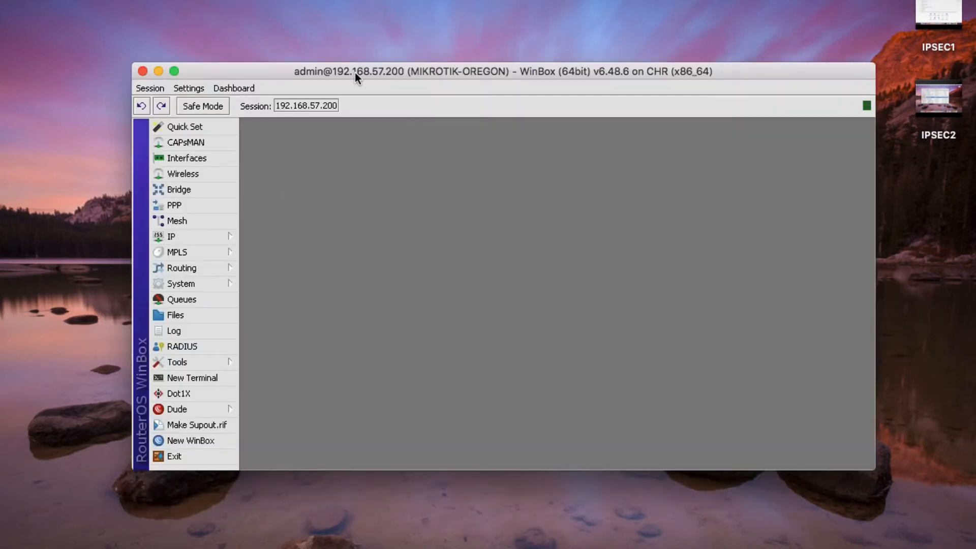
drag(355, 72, 242, 17)
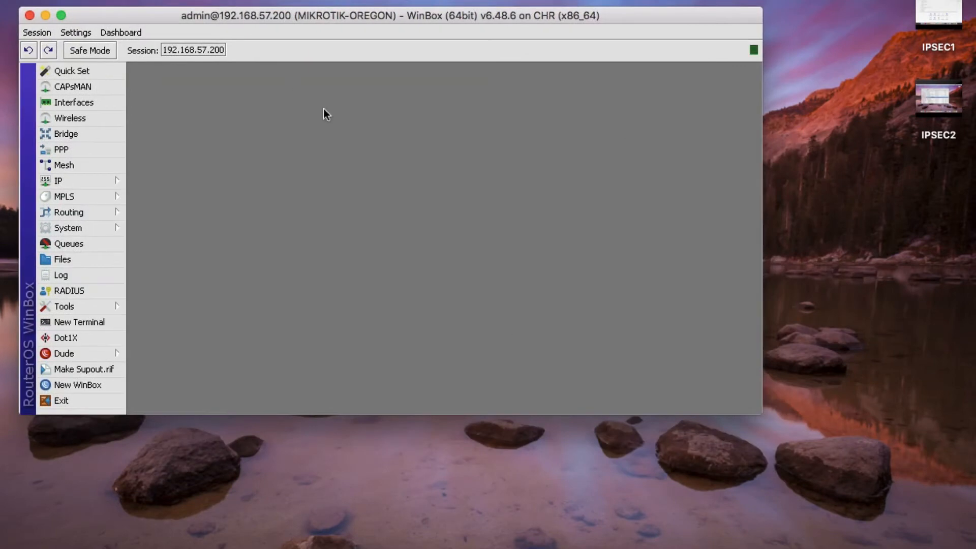
click(45, 15)
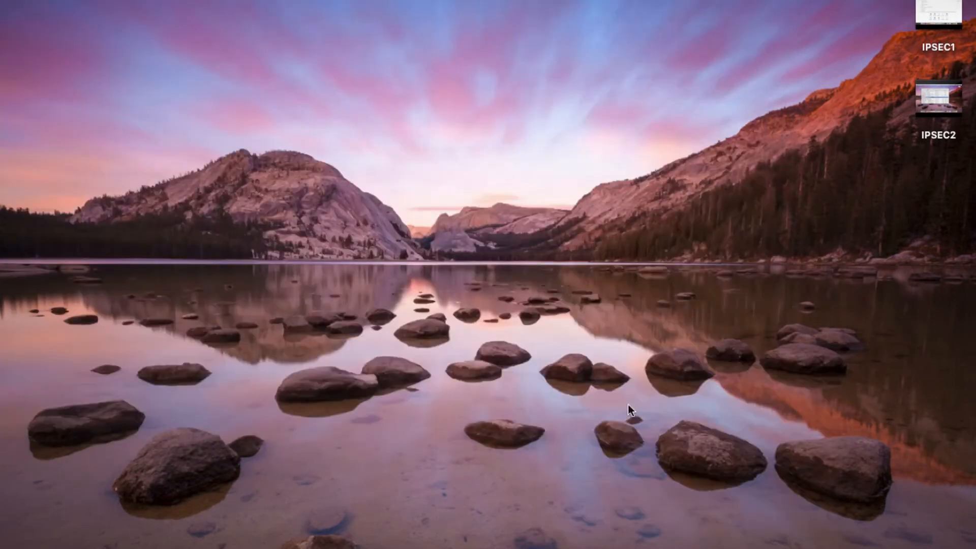
- Start the MIKROTIK N.VIRGINIA machine headless from its context menu
click(670, 537)
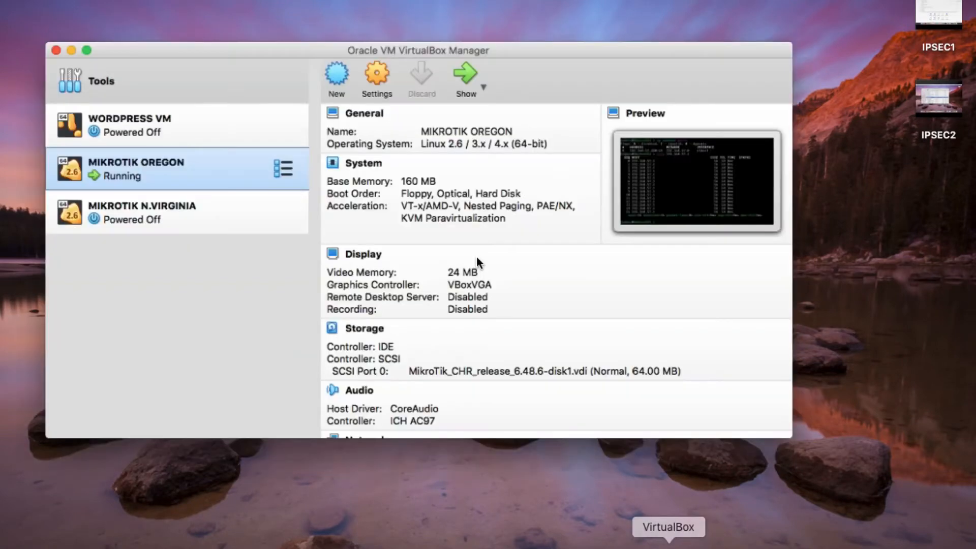
click(129, 206)
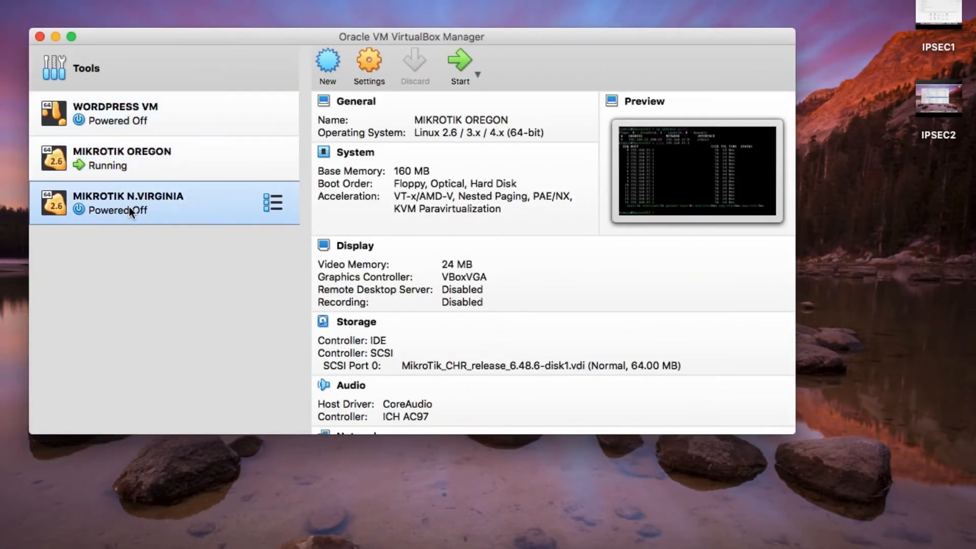
right_click(179, 195)
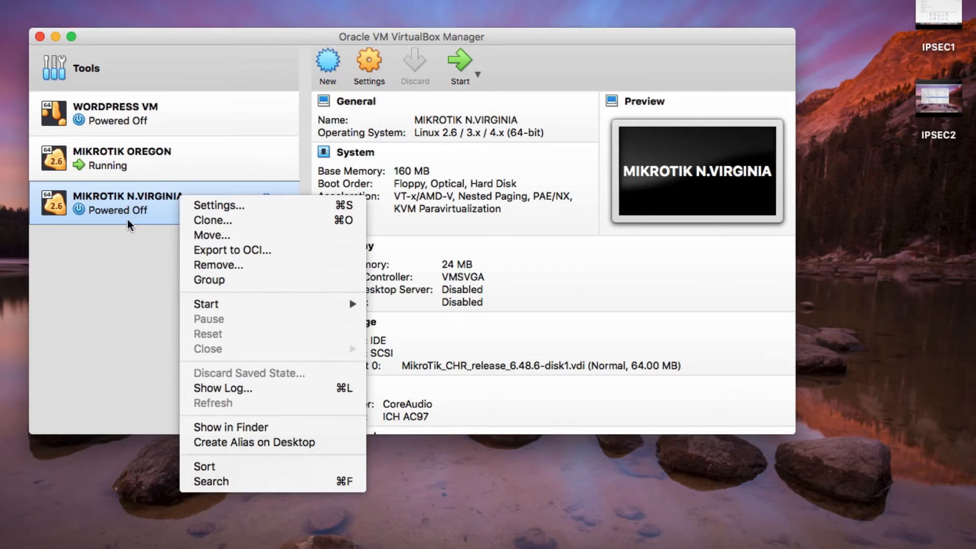
right_click(121, 201)
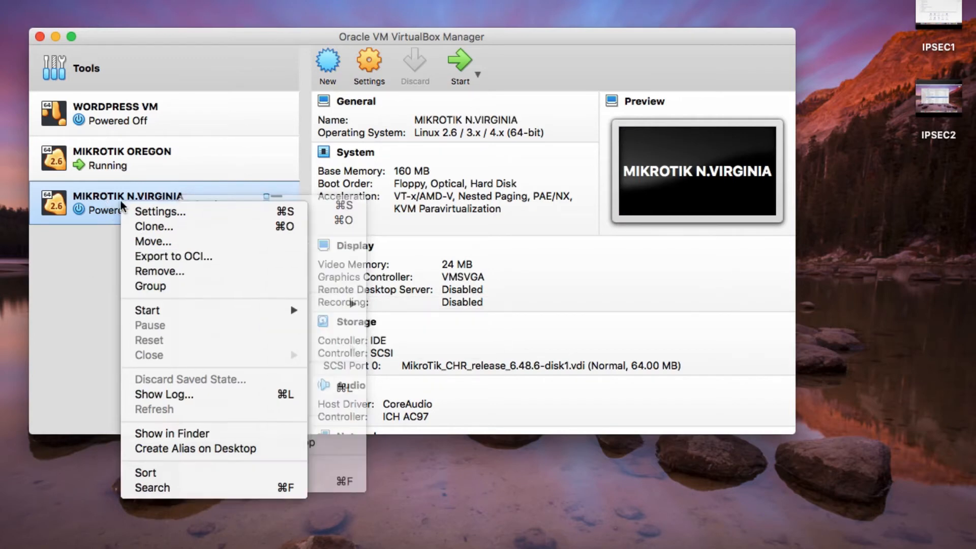
mouse_move(196, 311)
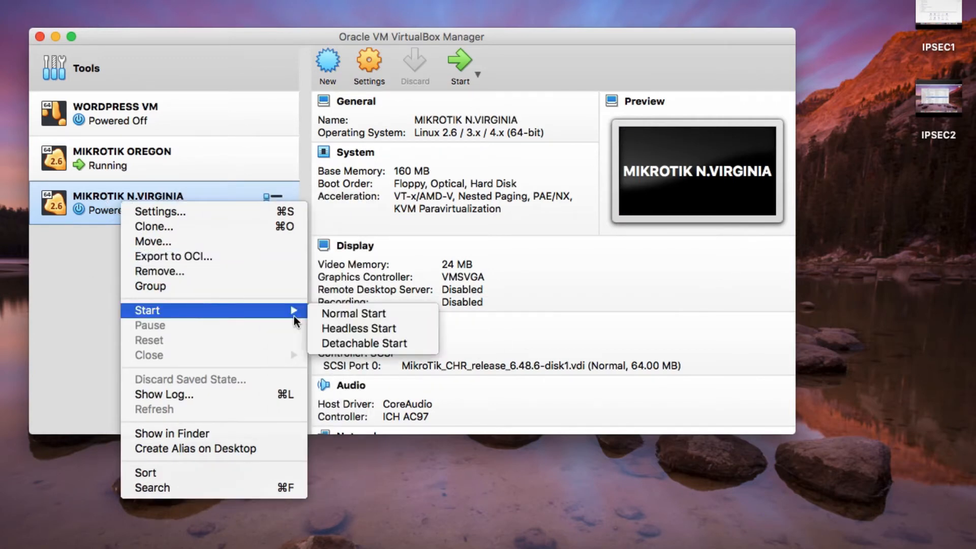
click(351, 327)
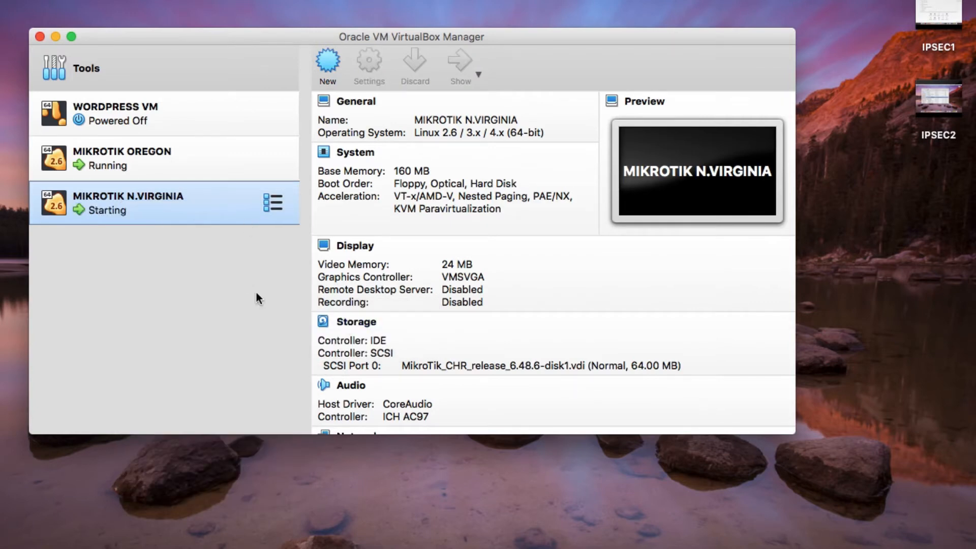
- Recheck the running MIKROTIK N.VIRGINIA machine's context menu in the VirtualBox Manager
right_click(159, 219)
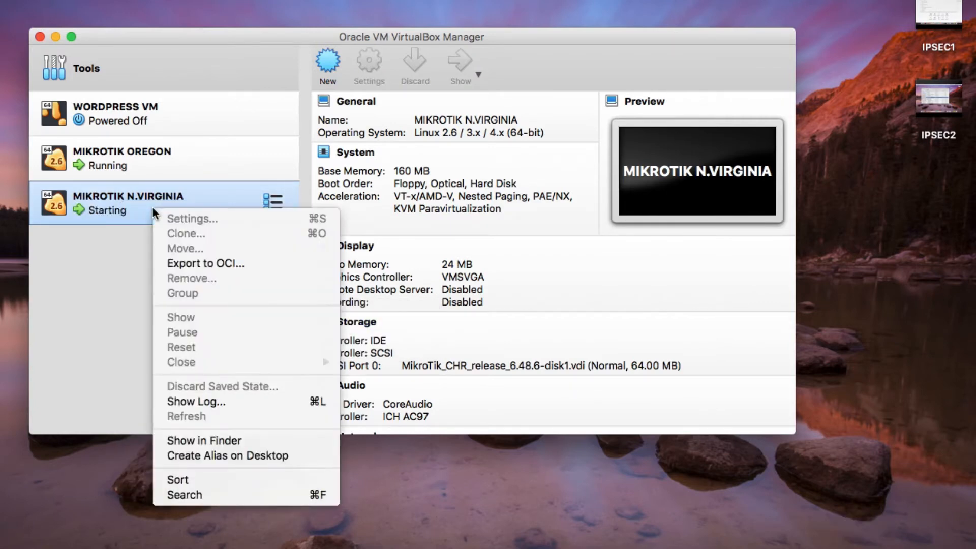
key(Escape)
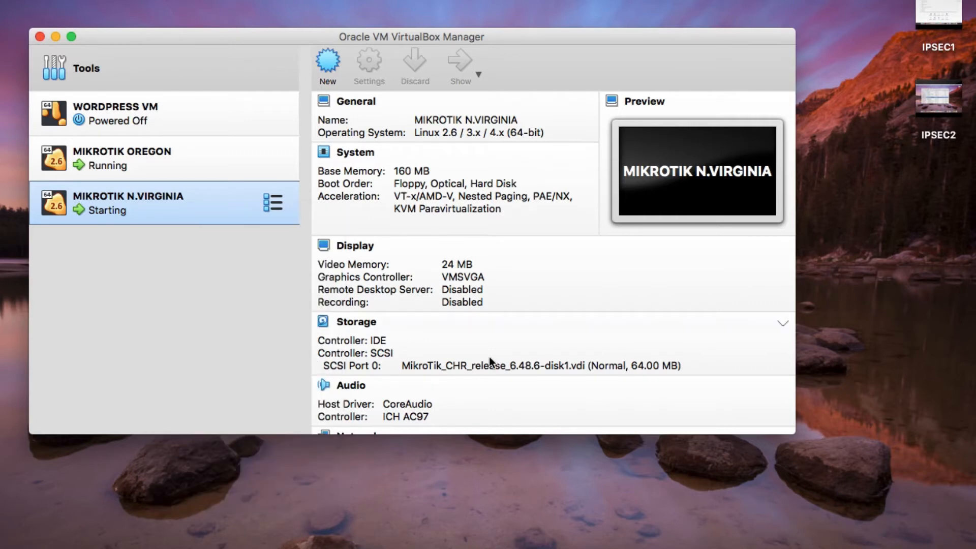
right_click(148, 200)
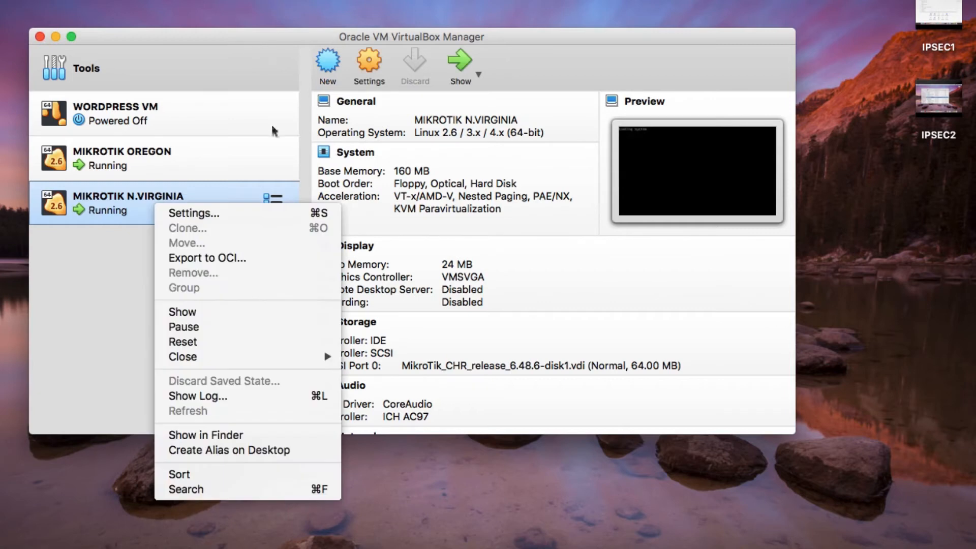
key(Escape)
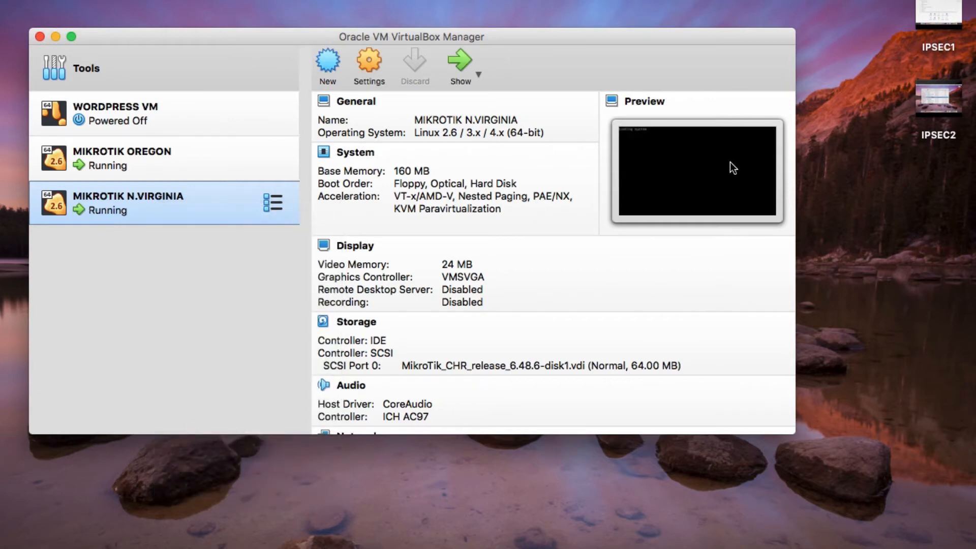
right_click(150, 194)
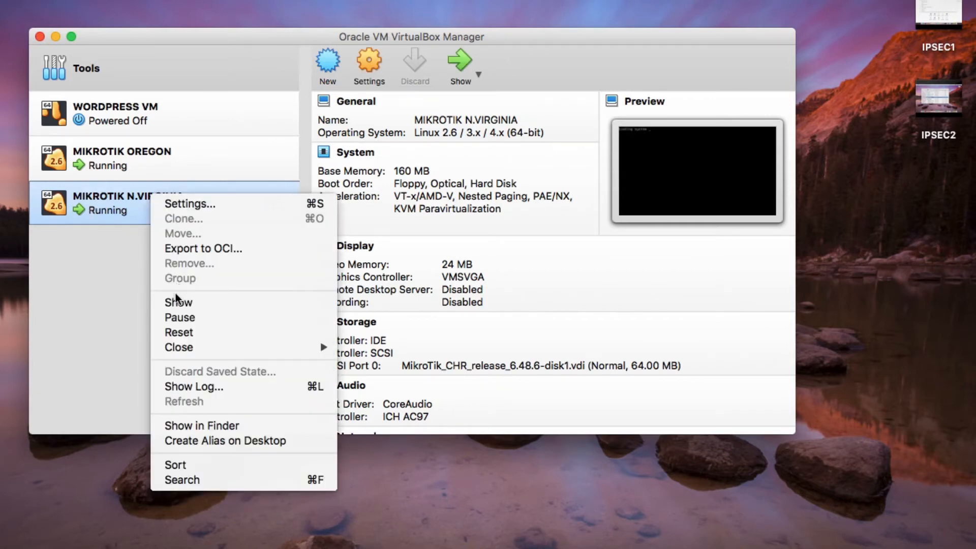
click(328, 181)
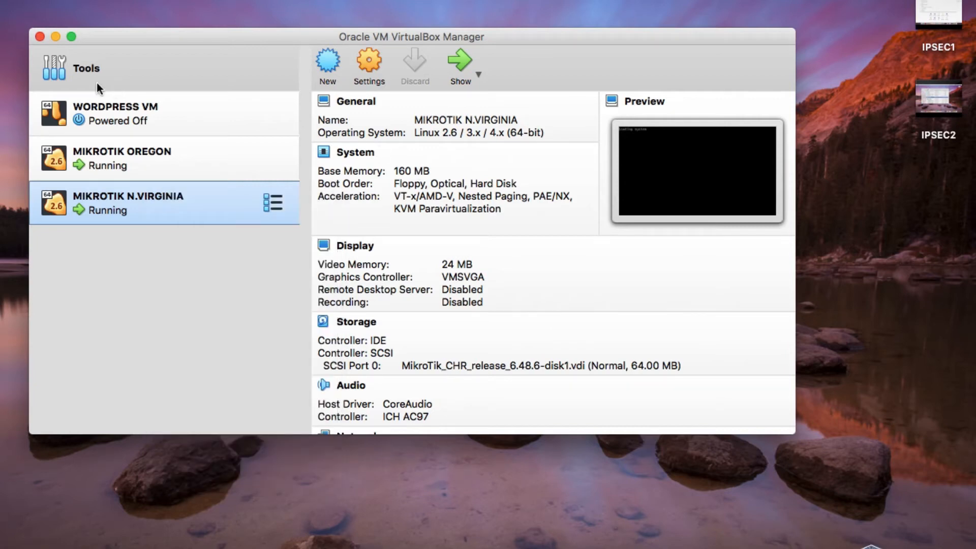
click(55, 37)
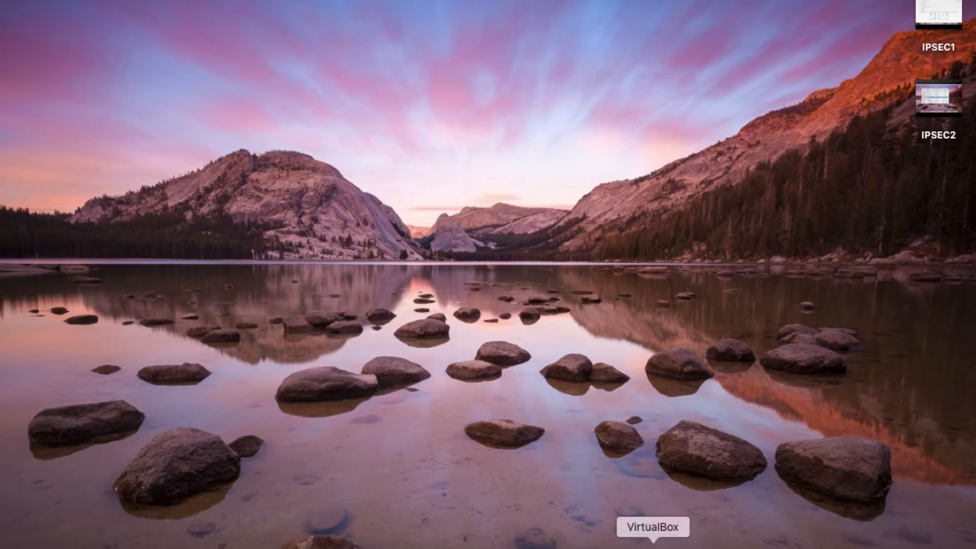
click(653, 544)
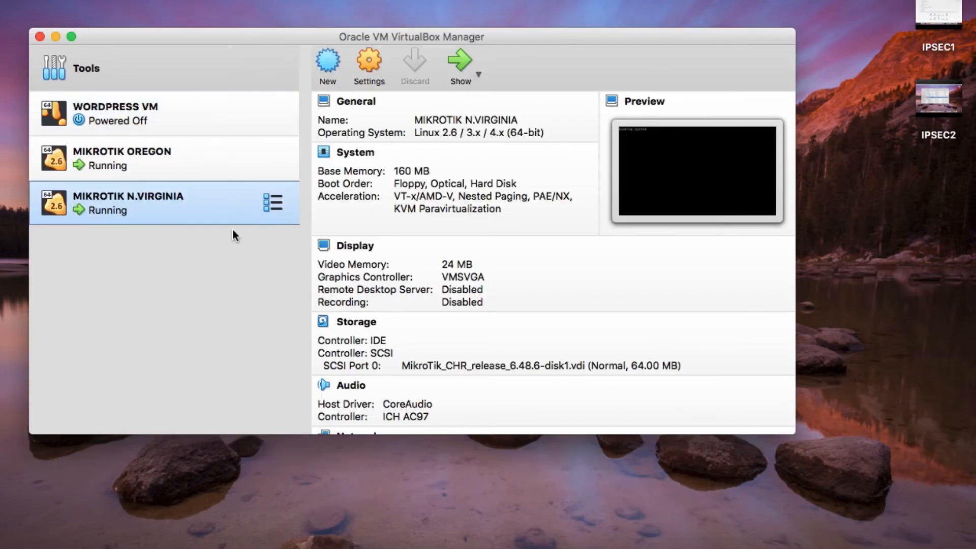
right_click(187, 194)
- Show the N.VIRGINIA console, hide the Manager, and park the console top-left while it boots
click(247, 319)
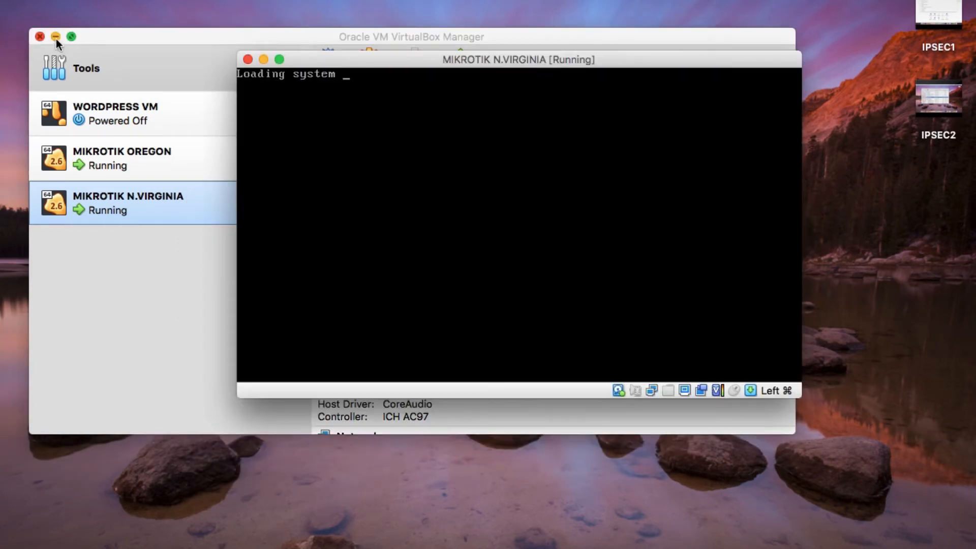
click(55, 36)
drag(325, 62, 130, 35)
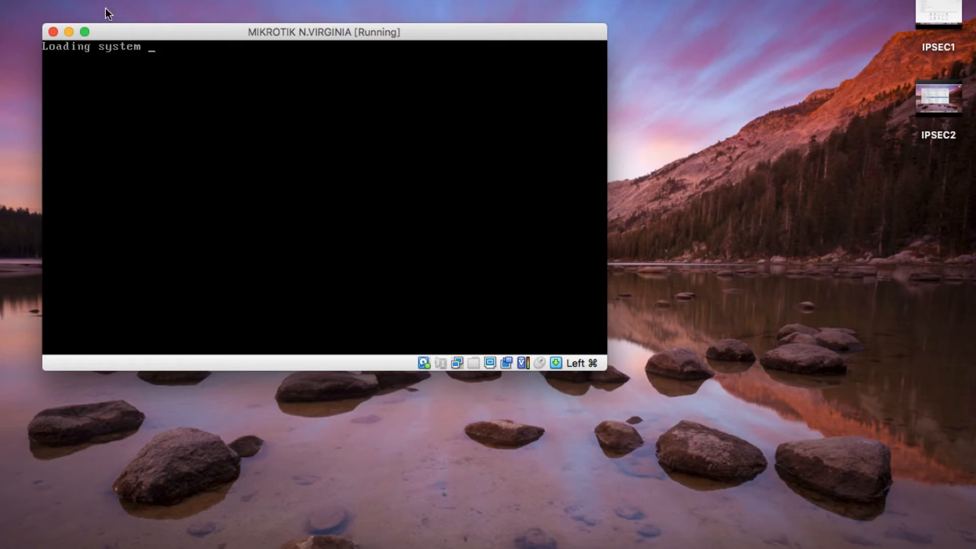
drag(117, 30, 106, 51)
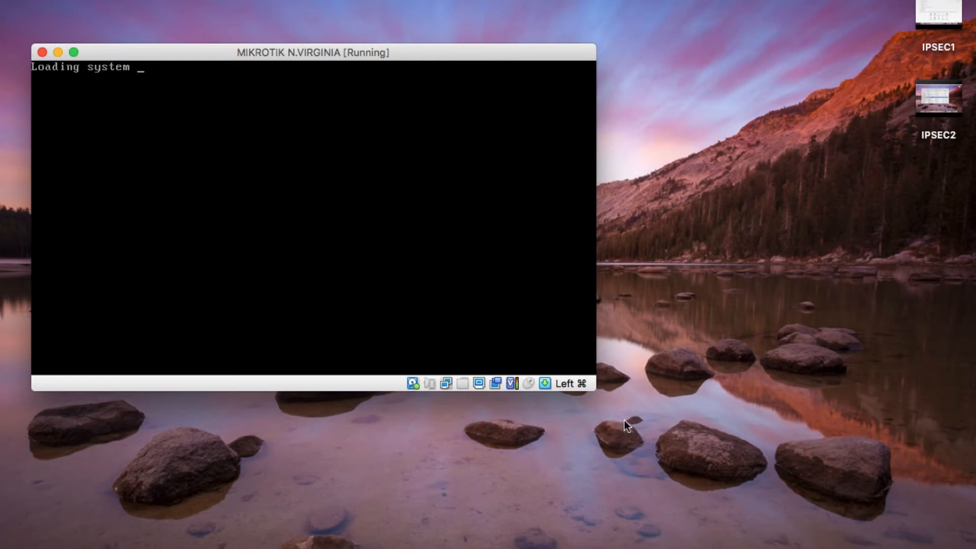
mouse_move(134, 53)
mouse_down()
mouse_move(126, 40)
mouse_move(128, 52)
mouse_move(284, 163)
mouse_move(162, 136)
mouse_move(136, 78)
mouse_move(136, 51)
mouse_up()
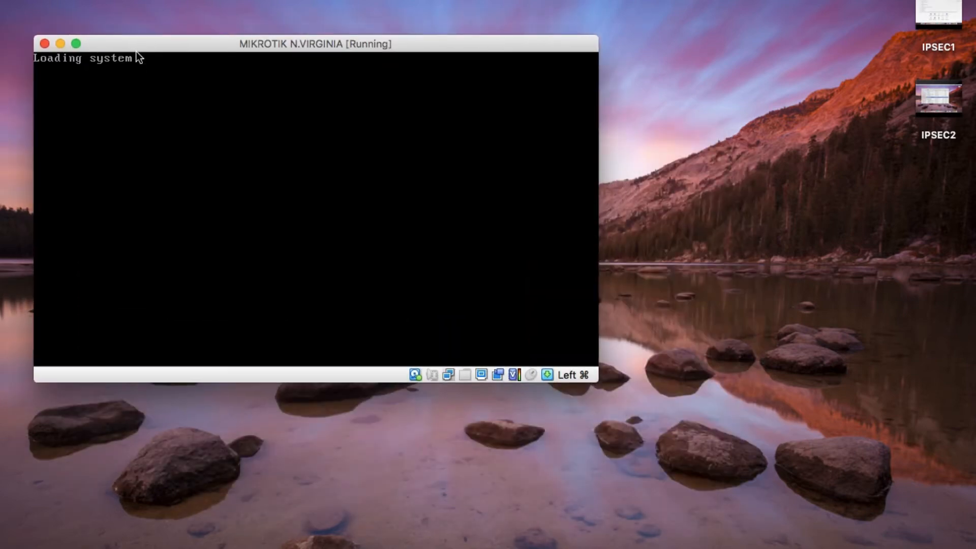
click(257, 91)
key(super)
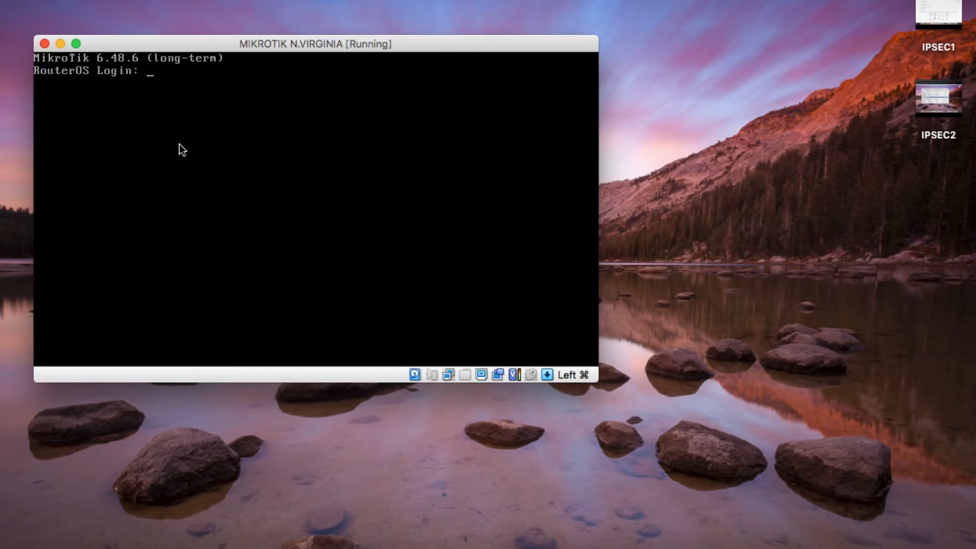
- Log in as admin, decline the license, and run 'ip address print'
text(admin)
key(Return)
key(Return)
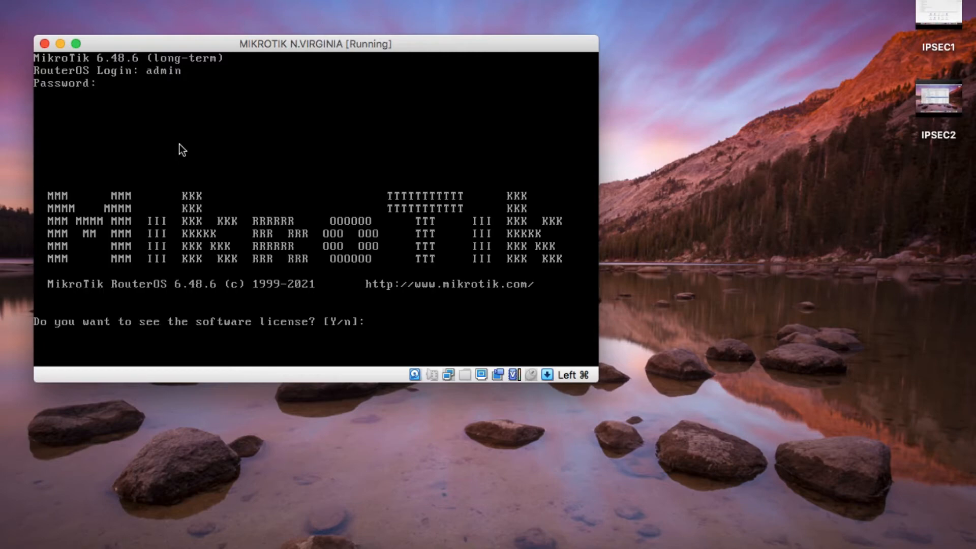
text(n)
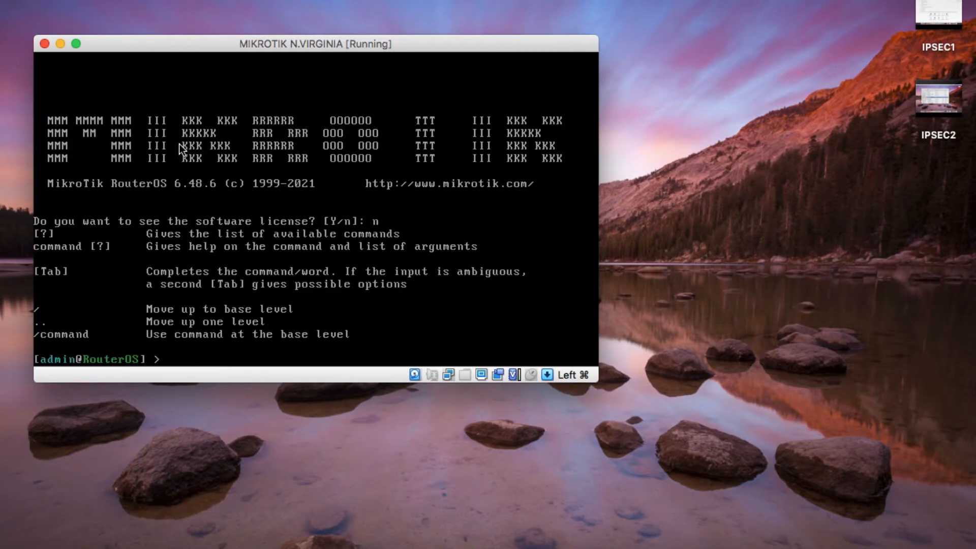
key(Return)
key(Return)
key(Return)
key(Return)
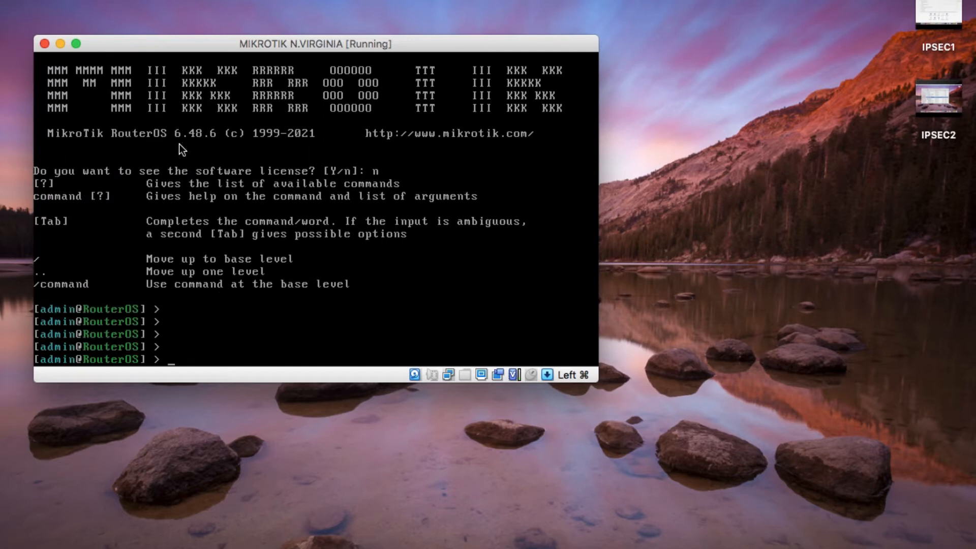
text(ip address print)
key(Return)
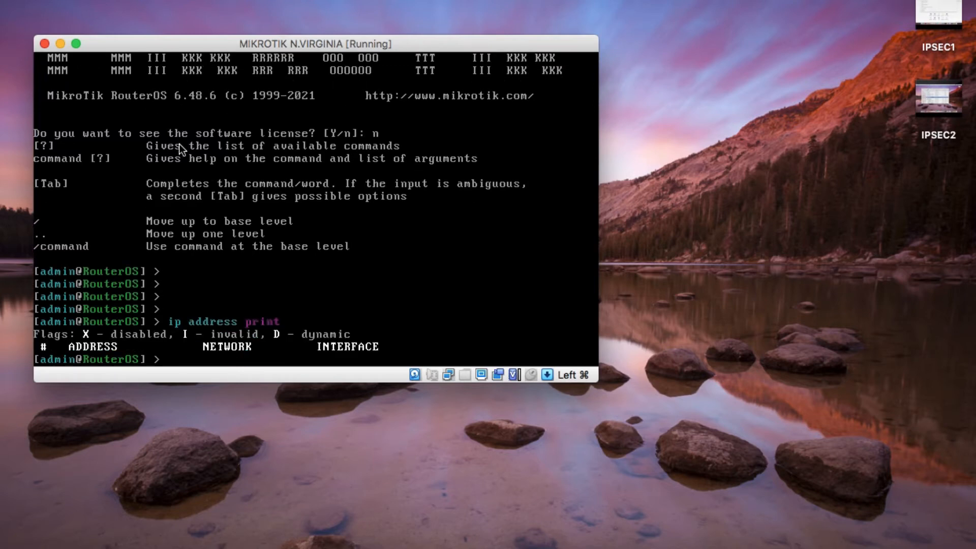
- Run 'interface print' to list ether1 and ether2, then begin an 'ip address add' command
text(interface print)
key(Return)
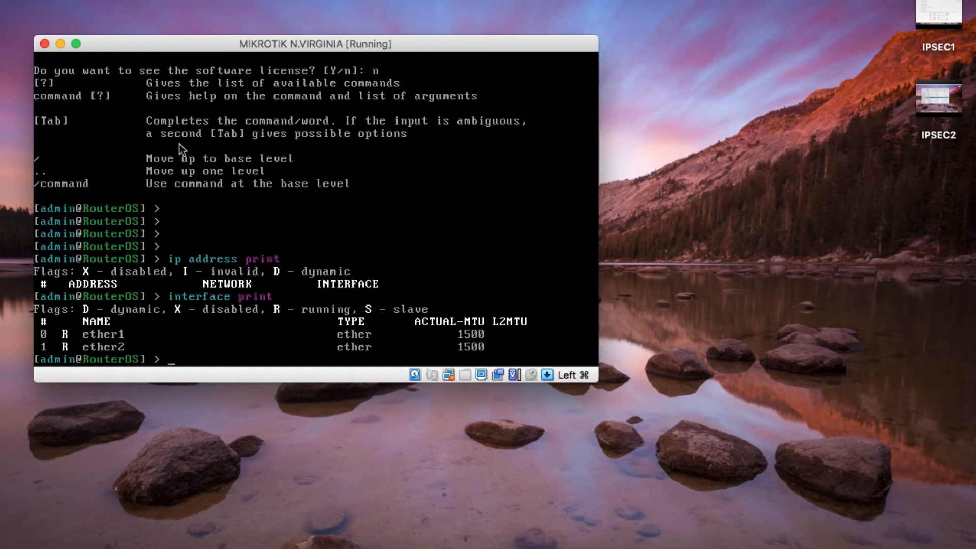
text(ip address add addre)
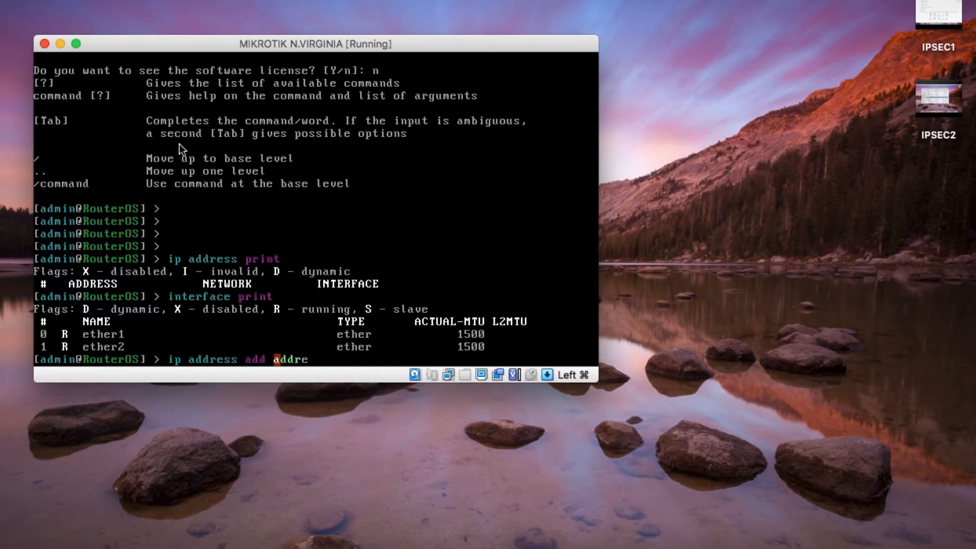
text(ss=192.168.57.)
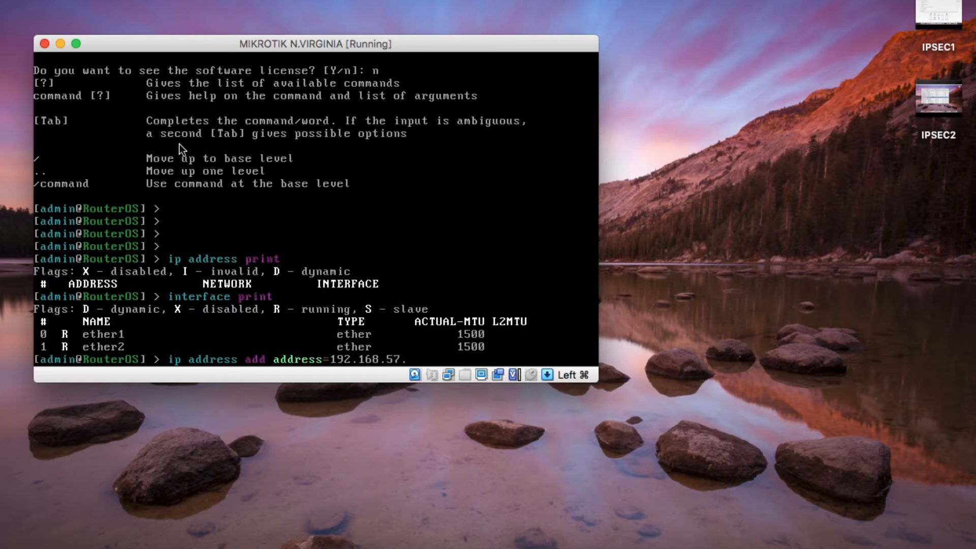
text(201)
- Add 192.168.57.210/24 on ether1 and confirm it with 'ip address print'
key(BackSpace)
key(BackSpace)
text(10/24 interface)
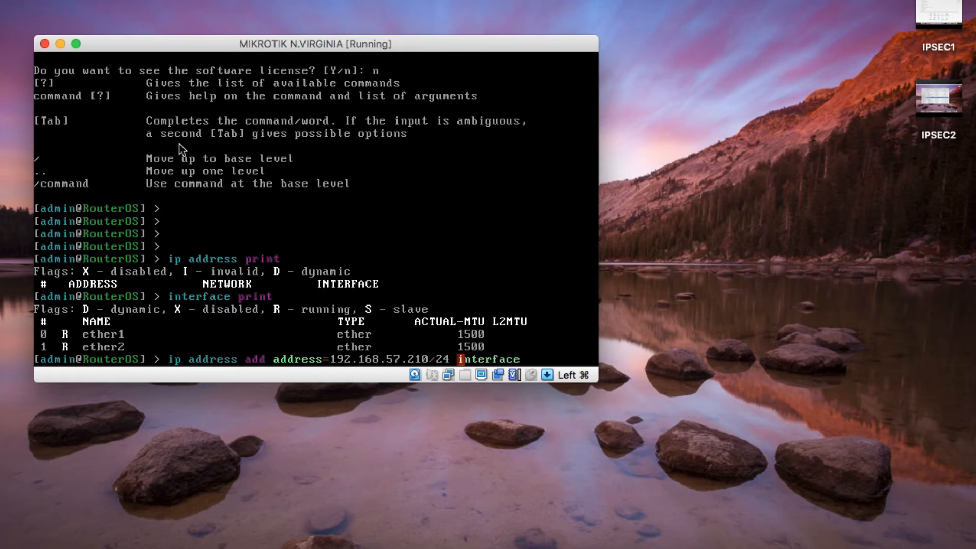
text(=etherrrrrr1)
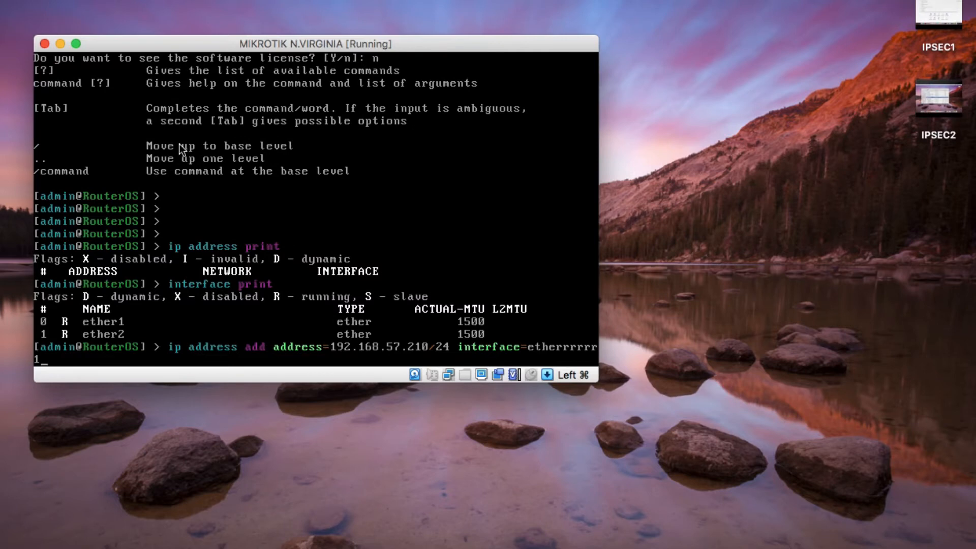
key(BackSpace)
key(BackSpace)
key(BackSpace)
key(BackSpace)
key(BackSpace)
key(BackSpace)
text(1)
key(Return)
key(Return)
key(Return)
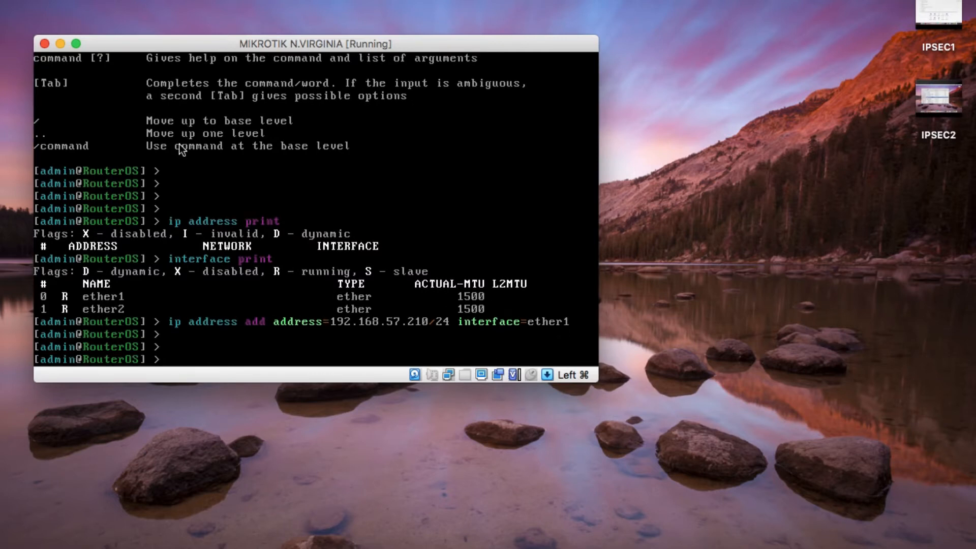
text(ip address print)
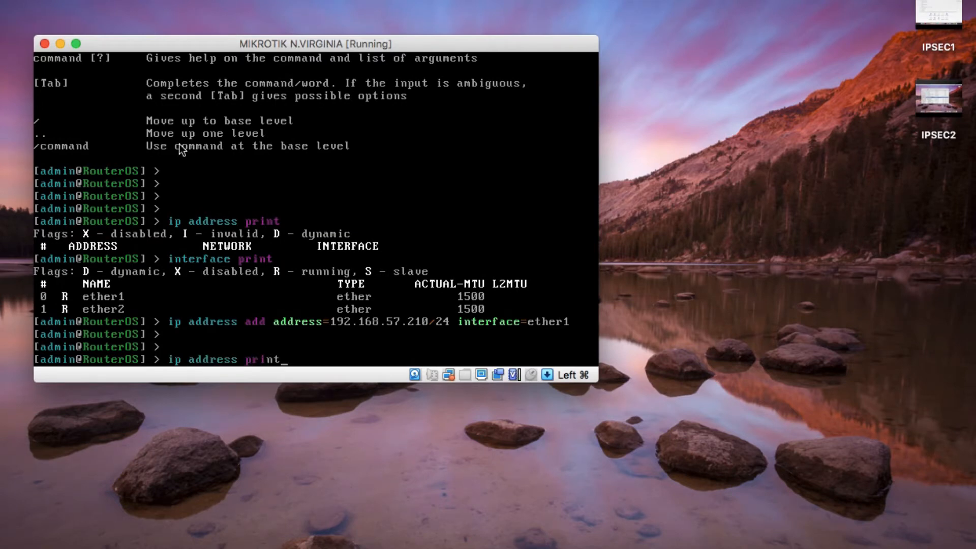
key(Return)
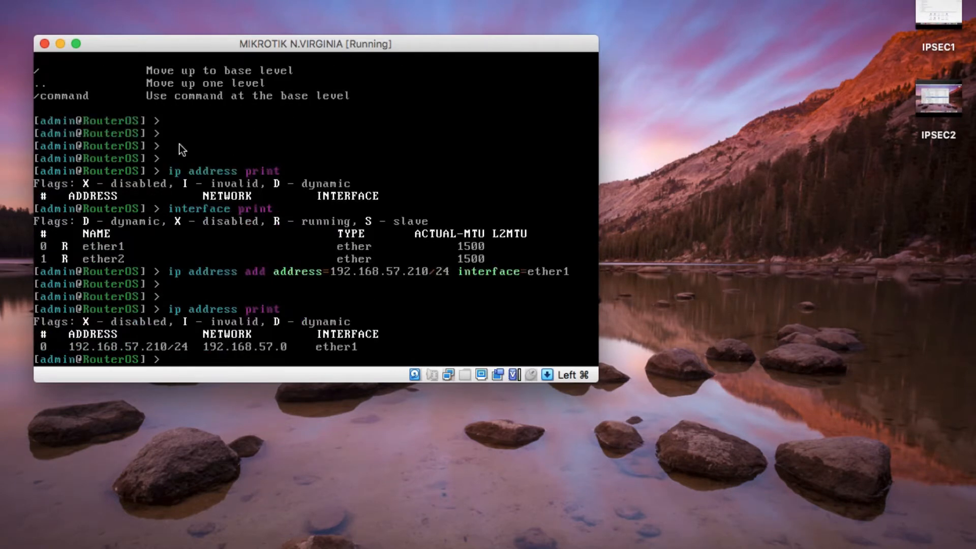
text(ping 192.168.57.1)
- Ping 192.168.57.1, then the Oregon router at 192.168.57.200, stopping each with Ctrl+C
key(Return)
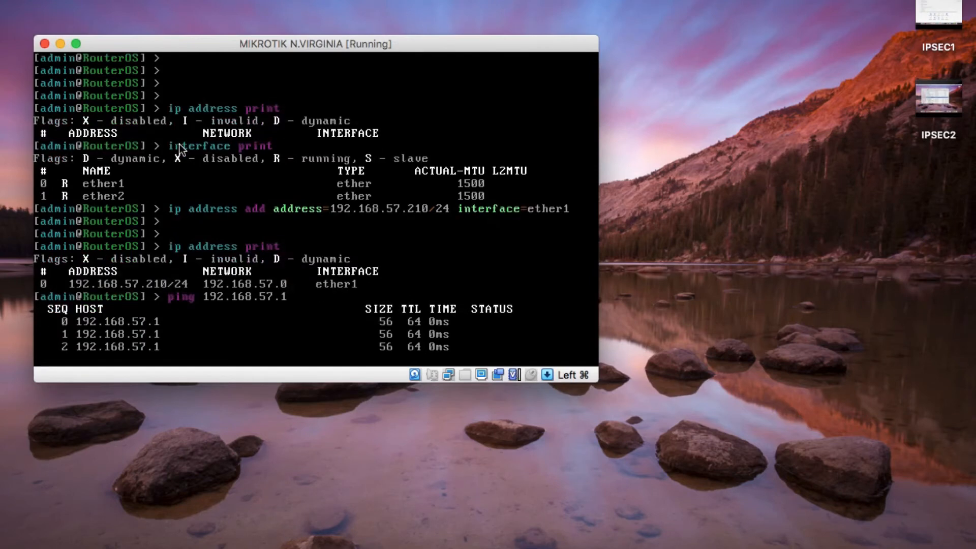
key(ctrl+c)
text(ping)
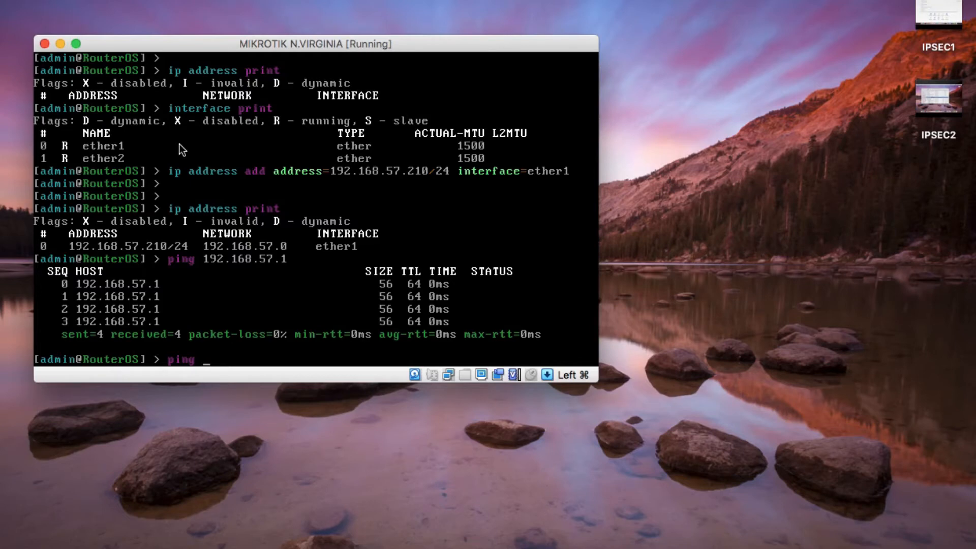
text( 192.168.57.200)
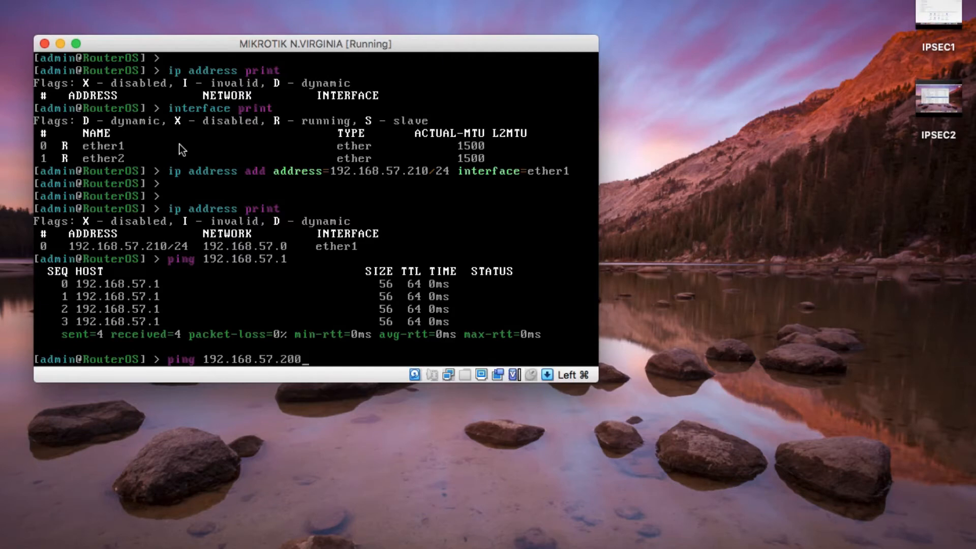
key(Return)
key(ctrl+c)
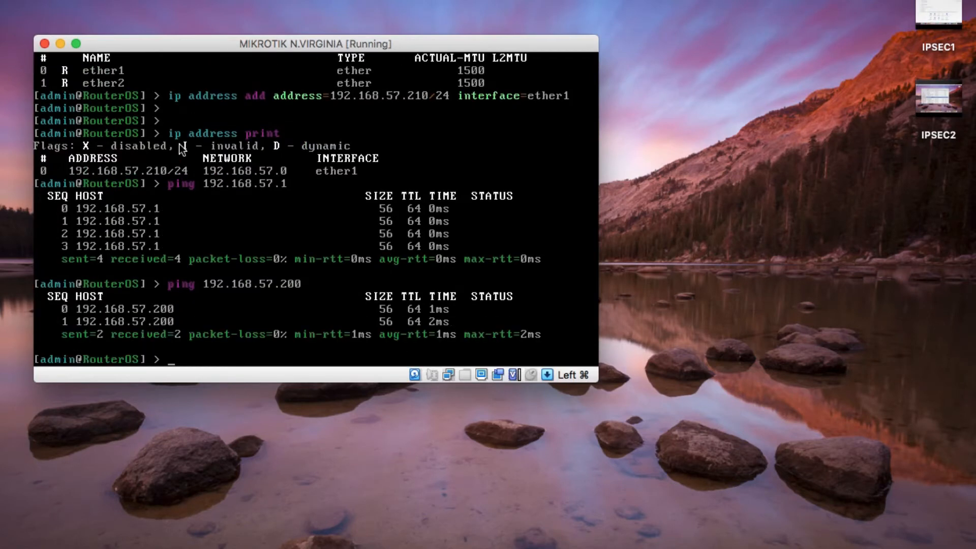
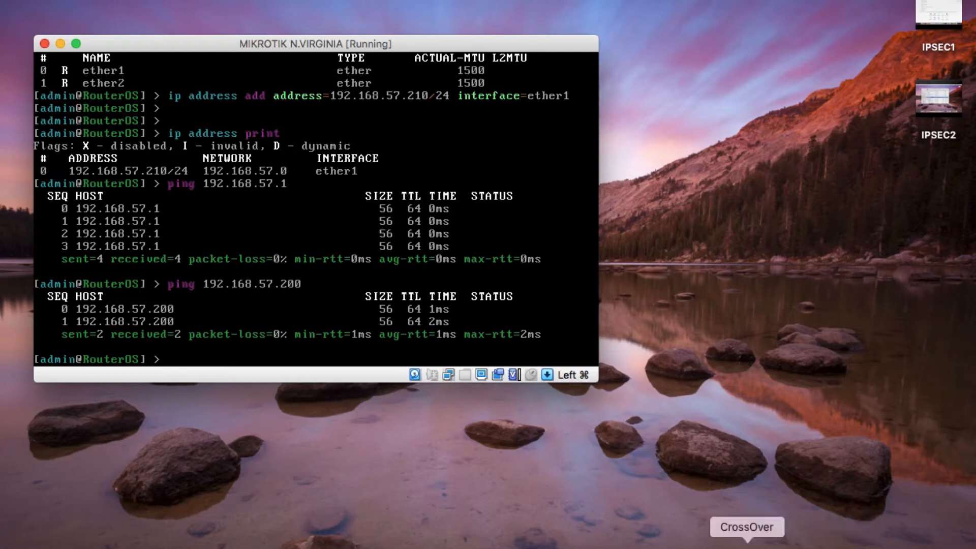
- Launch WinBox from the winbox64 CrossOver bottle and minimize the Oregon router session window
click(742, 543)
right_click(544, 125)
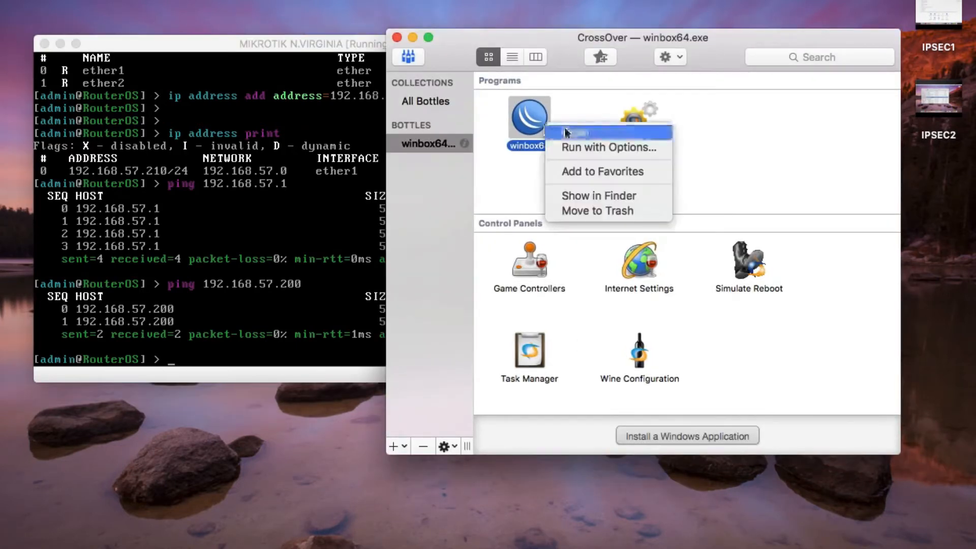
click(590, 134)
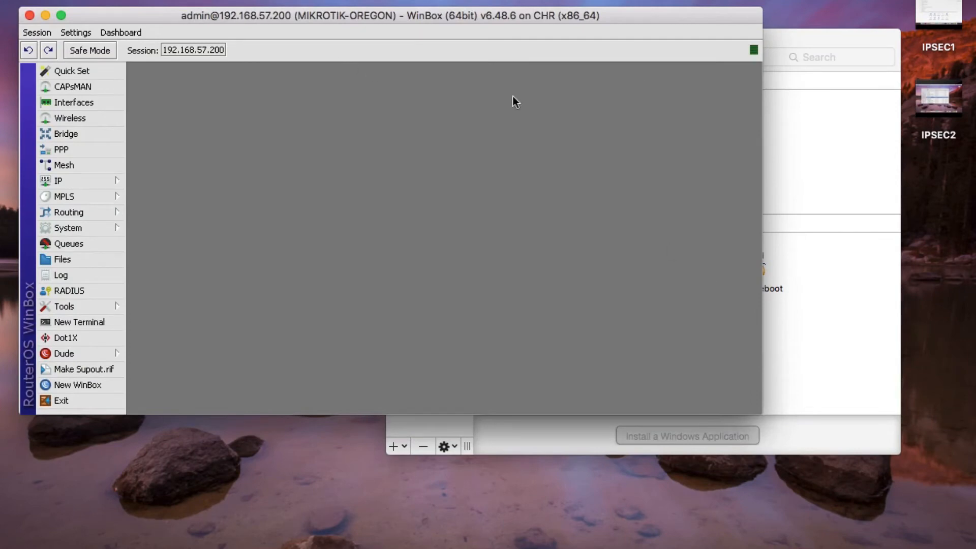
click(45, 16)
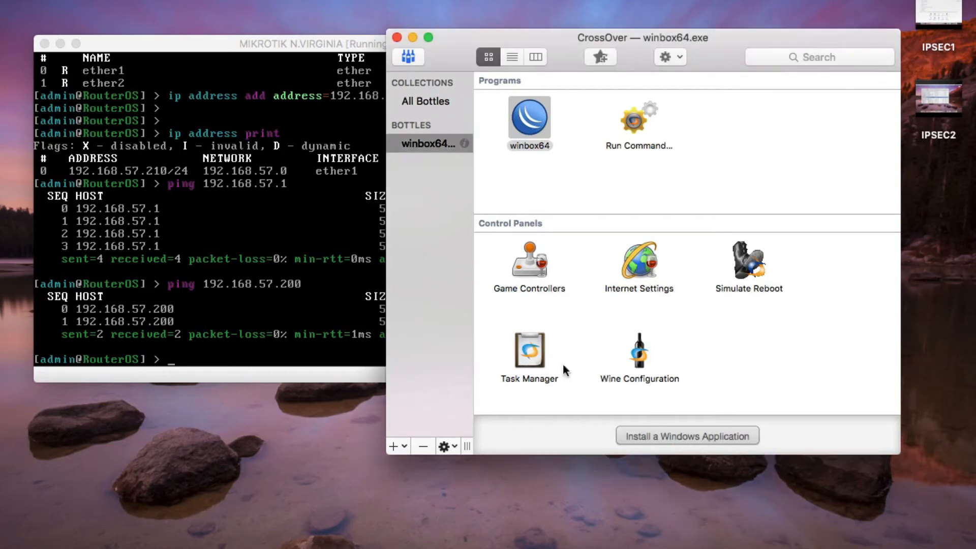
- Run Applications/winbox64.exe through CrossOver's Run Command to start a new WinBox instance
double_click(632, 125)
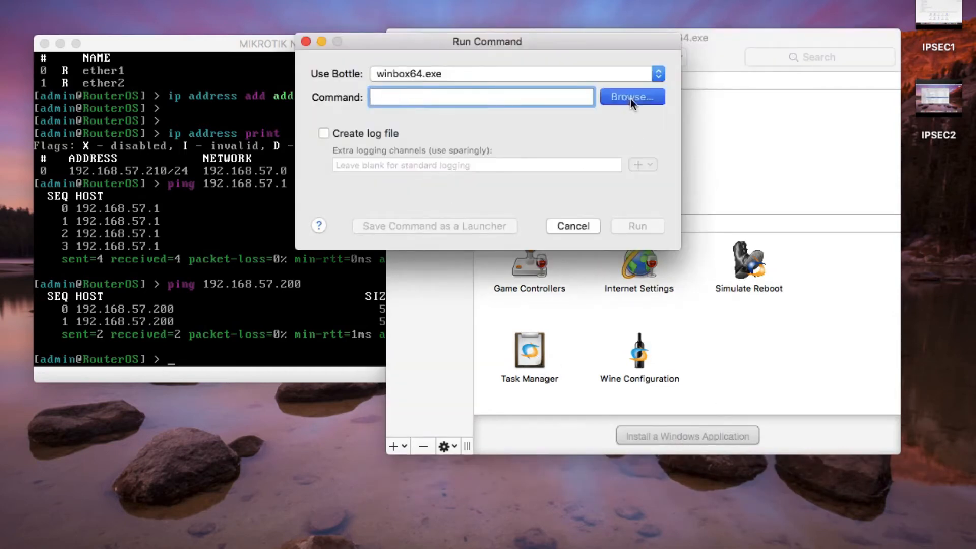
key(Return)
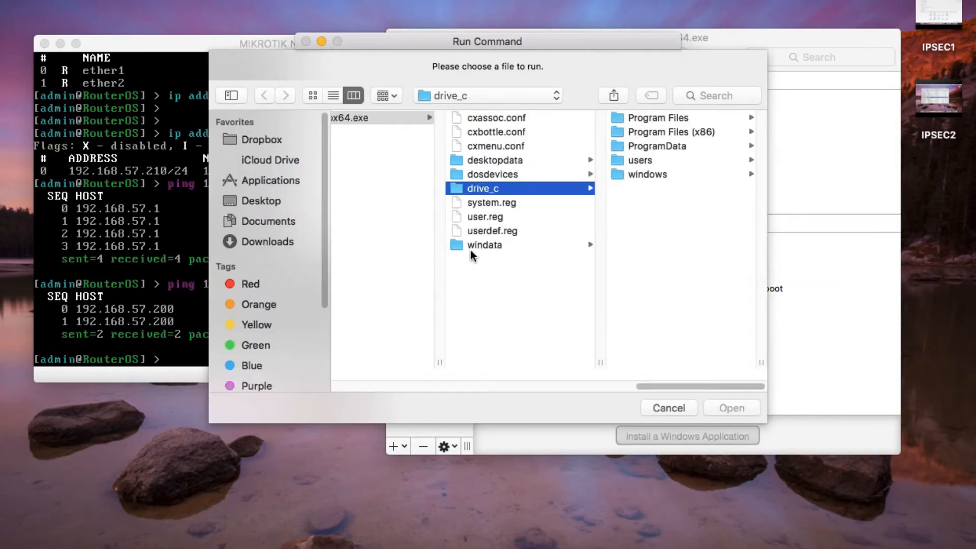
click(269, 188)
scroll(398, 370, down, 10)
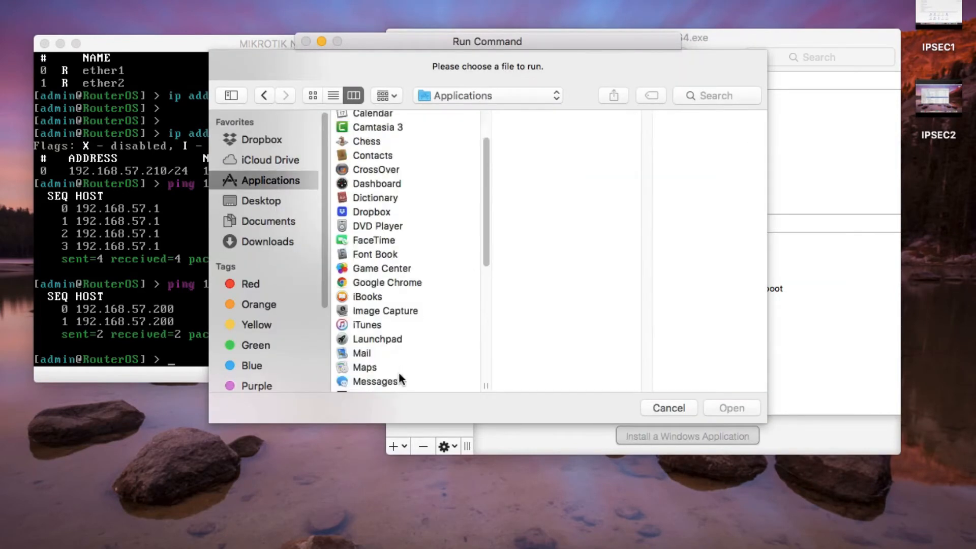
click(394, 387)
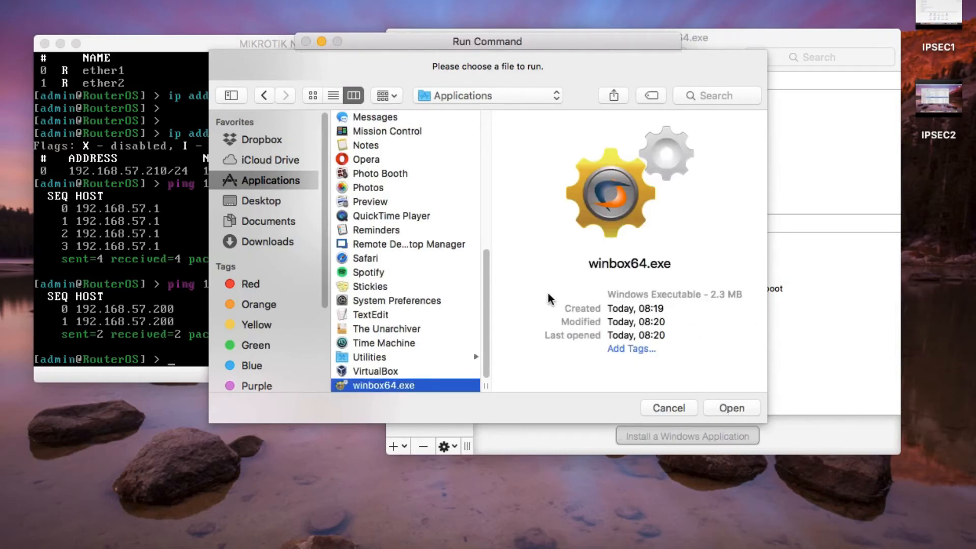
click(685, 327)
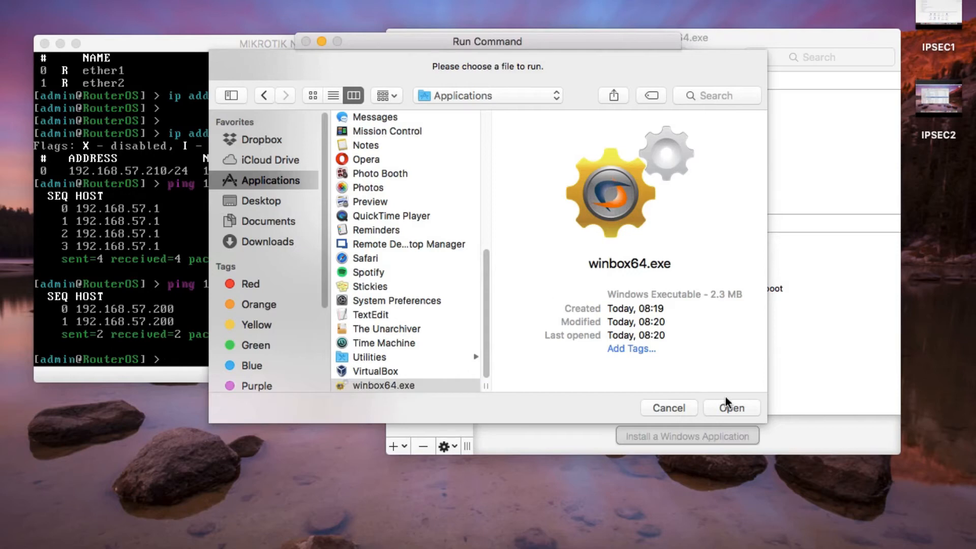
click(410, 385)
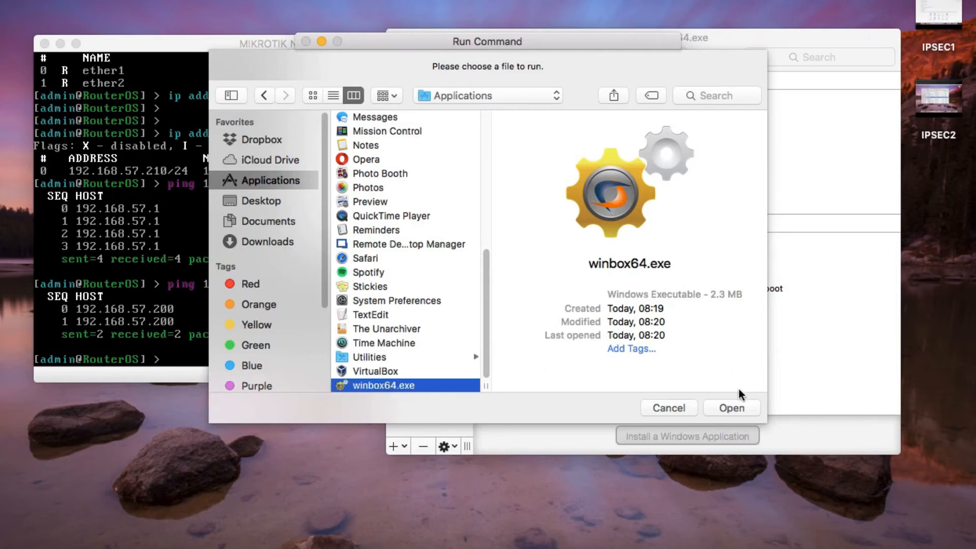
click(738, 405)
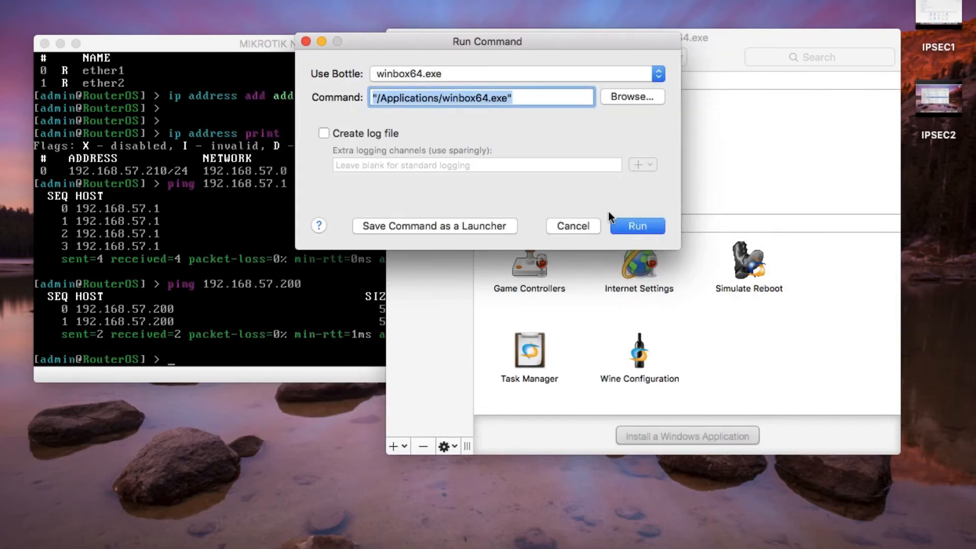
click(631, 227)
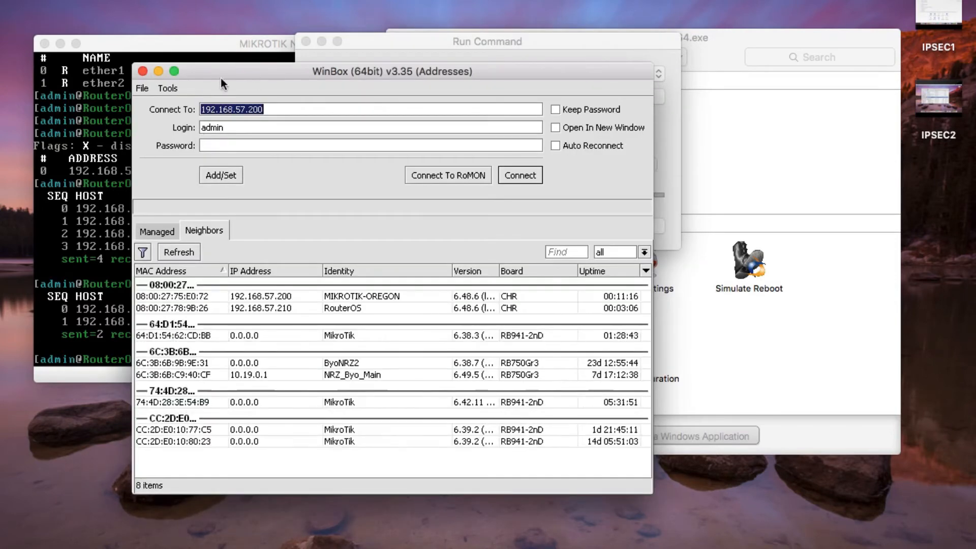
- Change the Connect To address from 192.168.57.200 to 192.168.57.210 and connect to that router
drag(225, 76, 463, 193)
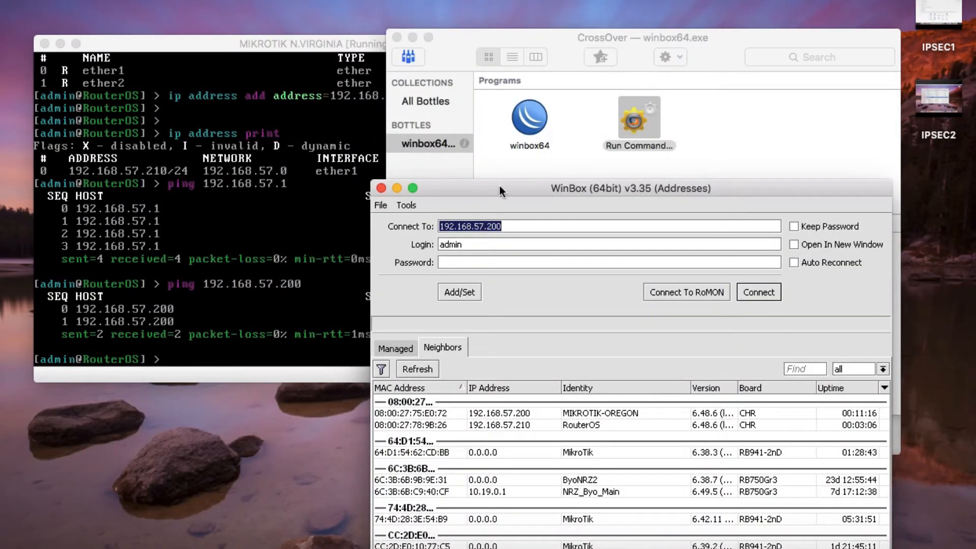
click(412, 37)
drag(493, 196, 481, 0)
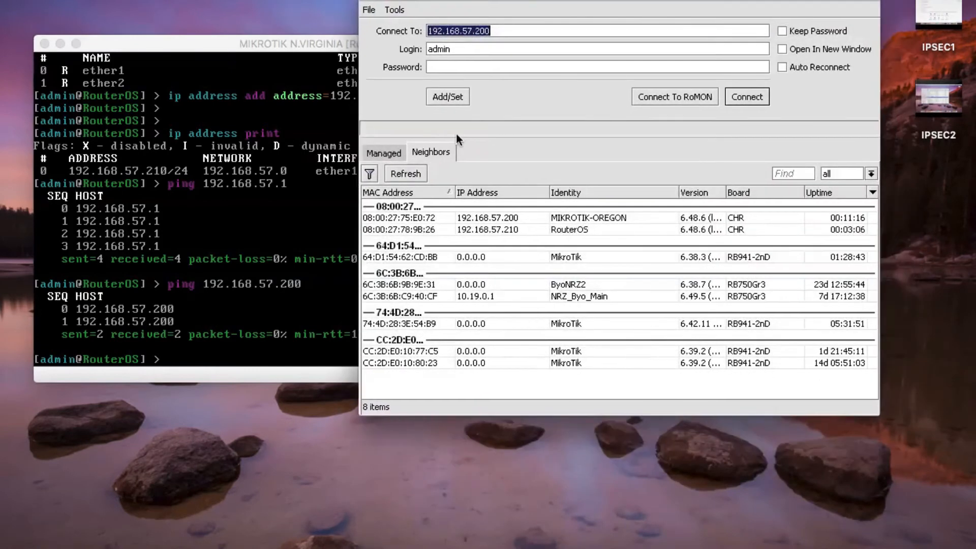
click(502, 31)
key(BackSpace)
key(BackSpace)
text(10)
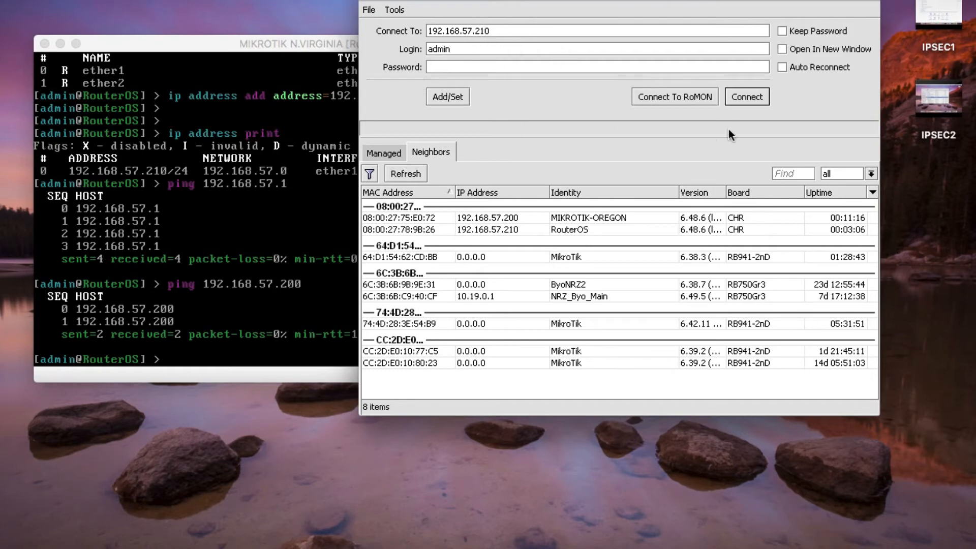
click(745, 98)
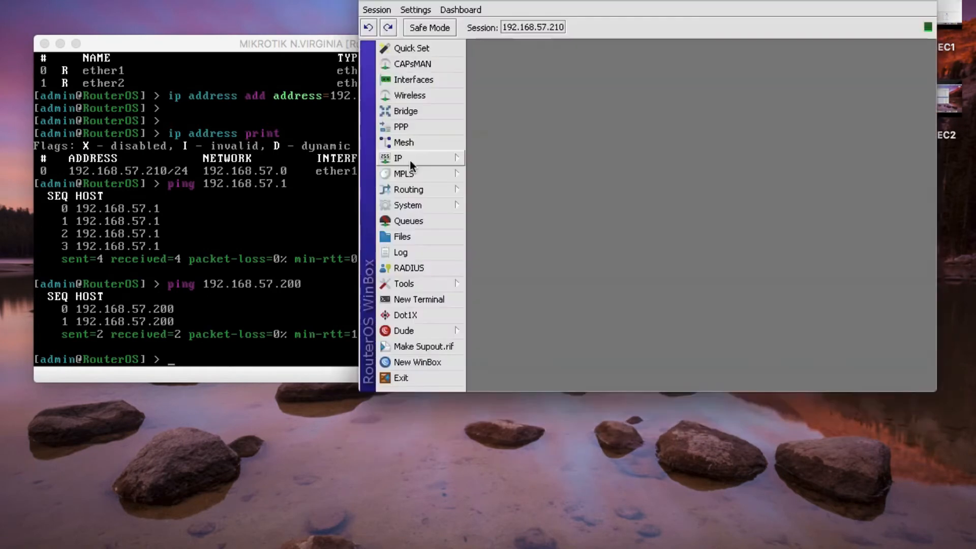
drag(550, 2, 519, 90)
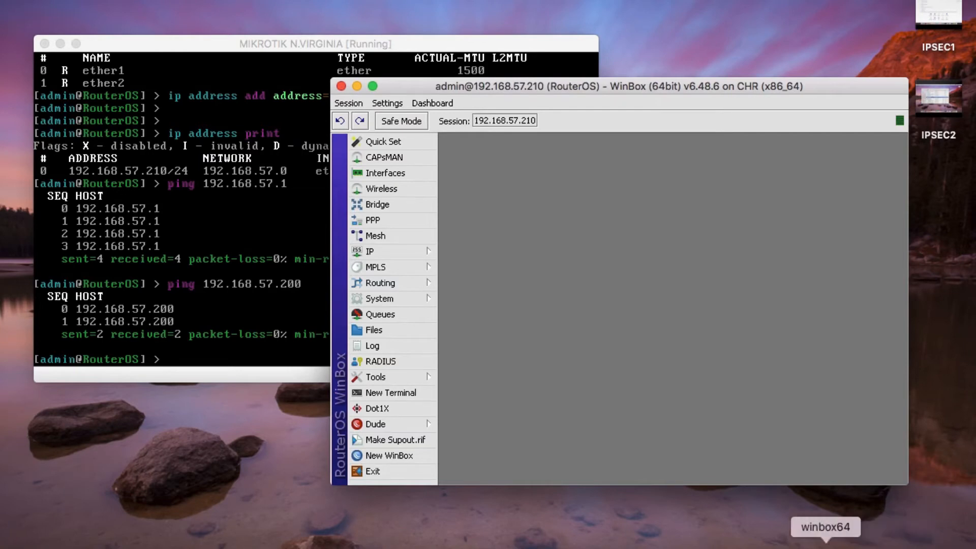
- Minimize the Oregon router window and dismiss Quick Set on the 192.168.57.210 router unchanged
click(827, 548)
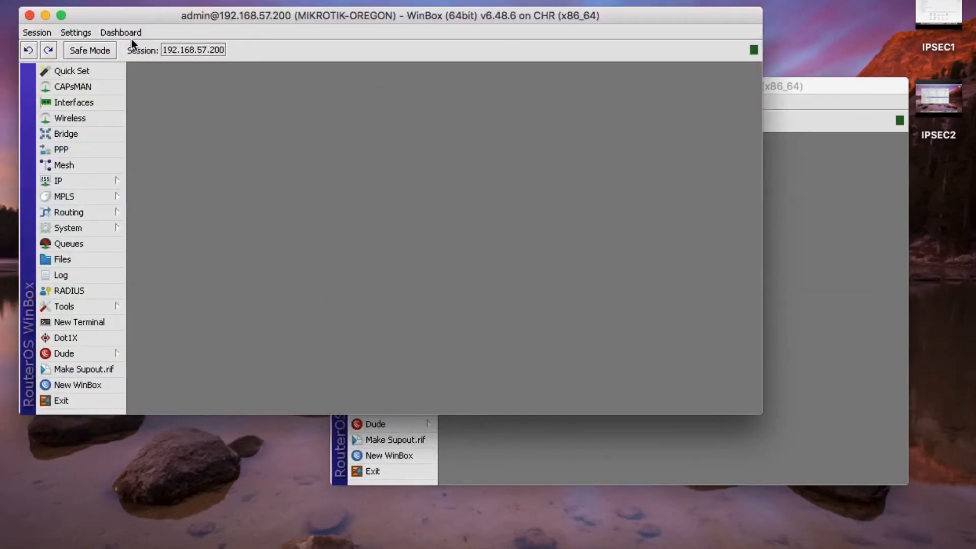
click(45, 15)
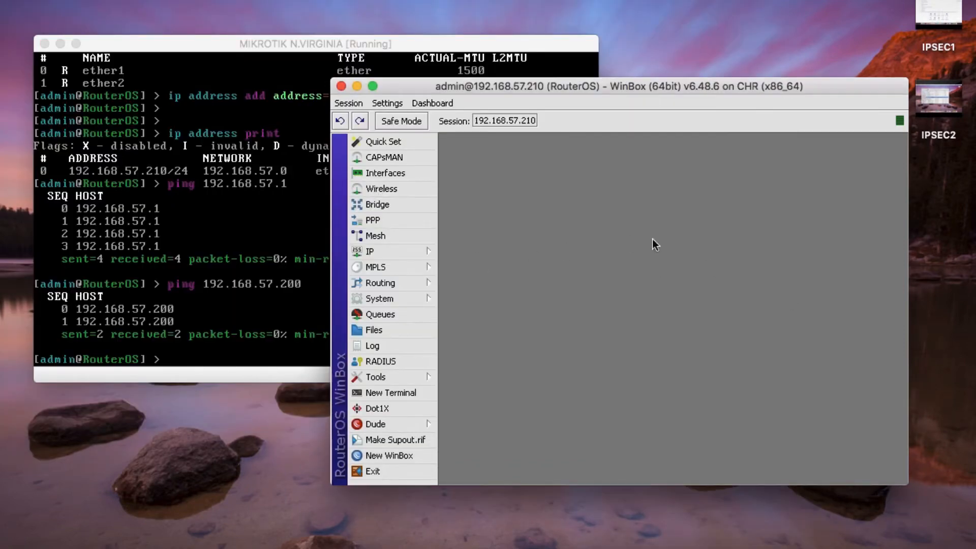
click(385, 139)
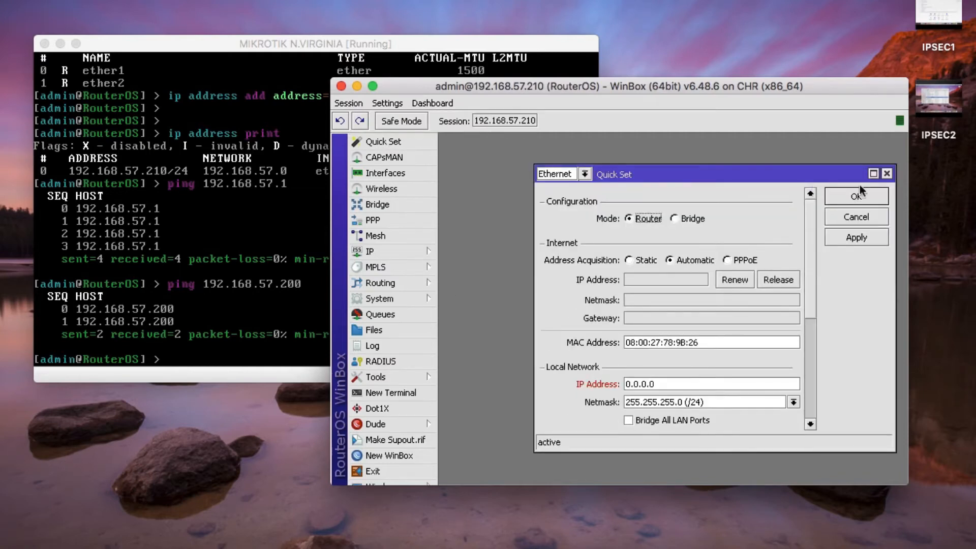
click(886, 174)
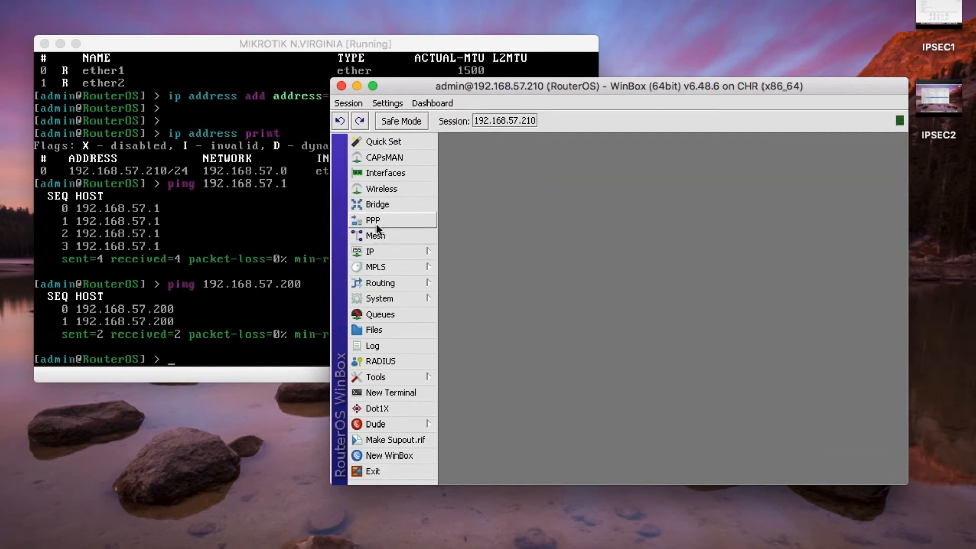
- Set and confirm a new admin password under System > Password, then close the session window
click(379, 299)
click(478, 343)
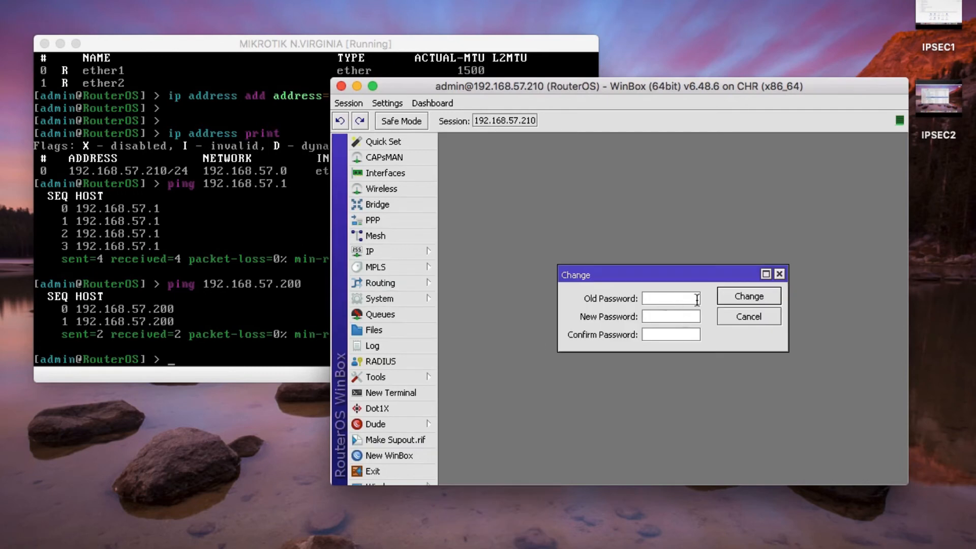
click(651, 316)
text(*******)
key(BackSpace)
key(BackSpace)
key(BackSpace)
key(BackSpace)
key(BackSpace)
key(BackSpace)
key(BackSpace)
text(***********)
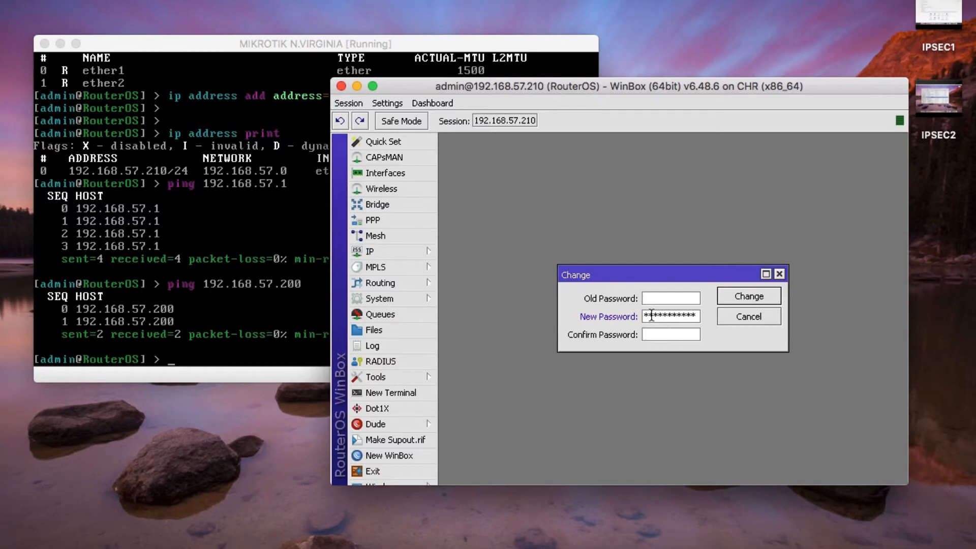
key(Tab)
text(********)
text(***)
click(751, 301)
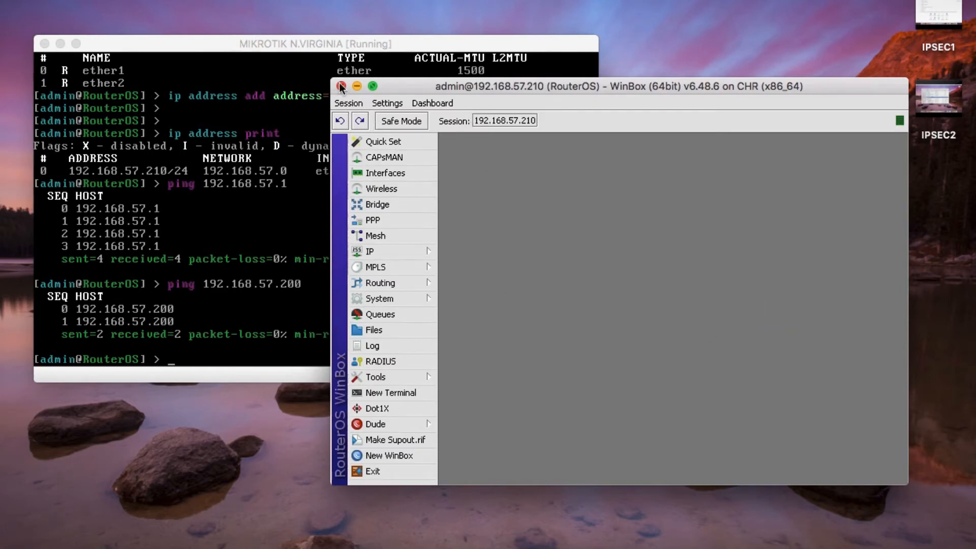
click(342, 86)
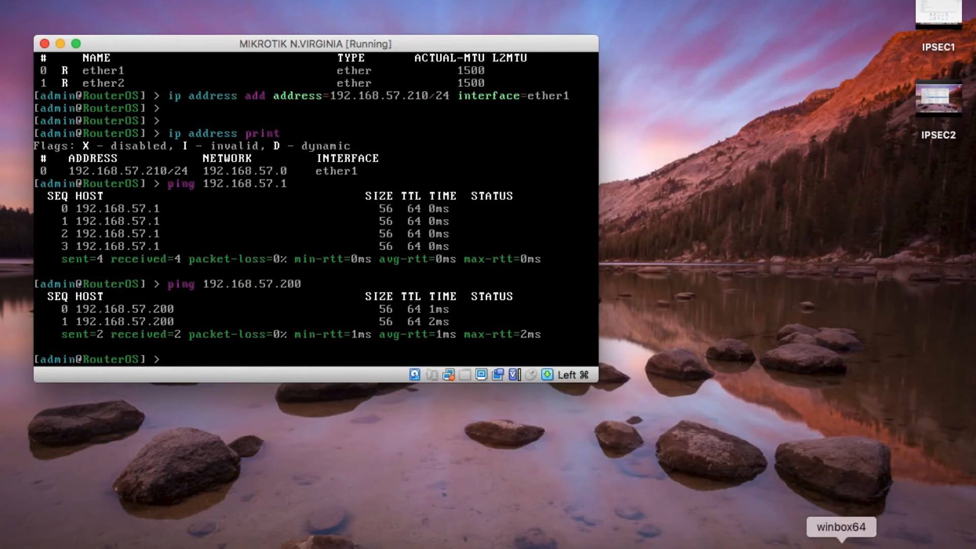
- Show all open WinBox windows and launch WinBox again from the winbox64 bottle
right_click(844, 541)
mouse_move(777, 467)
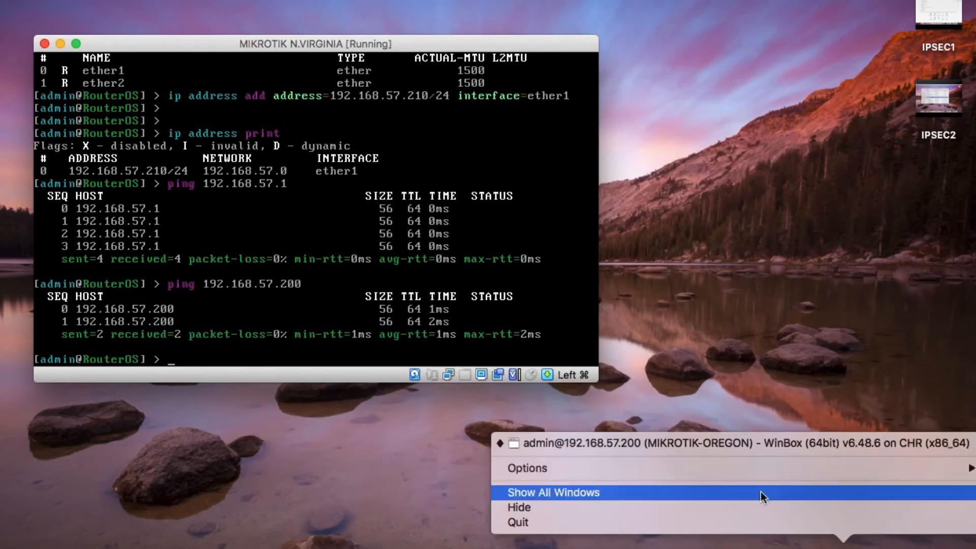
click(763, 492)
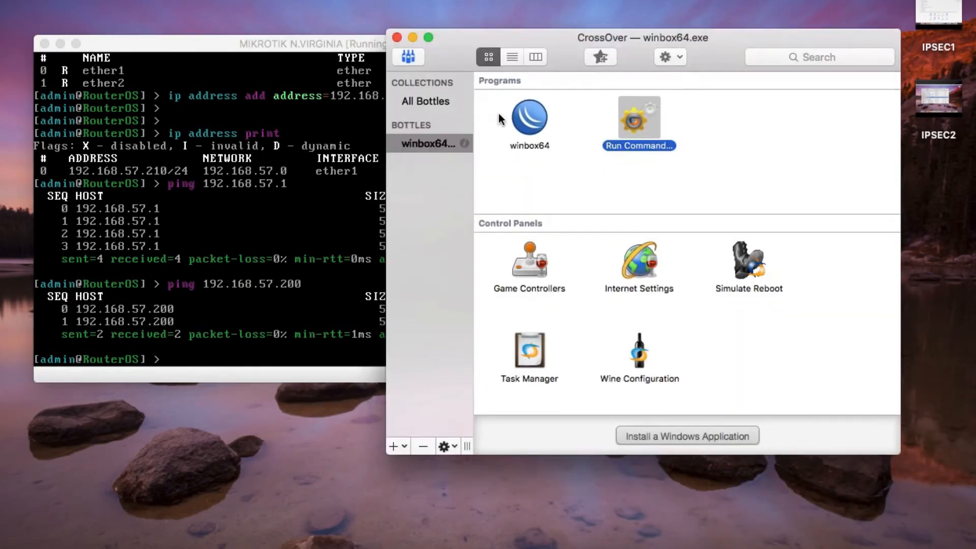
right_click(533, 121)
click(540, 127)
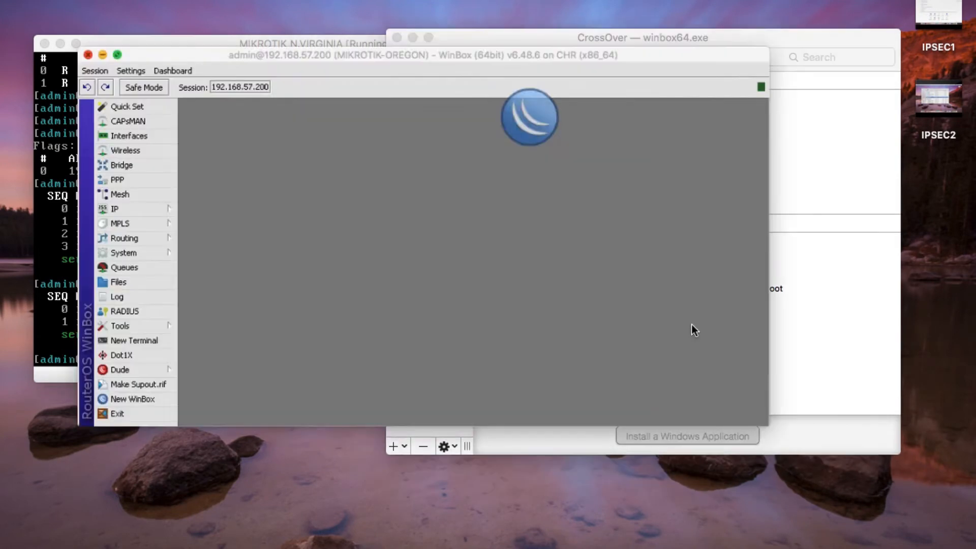
click(779, 206)
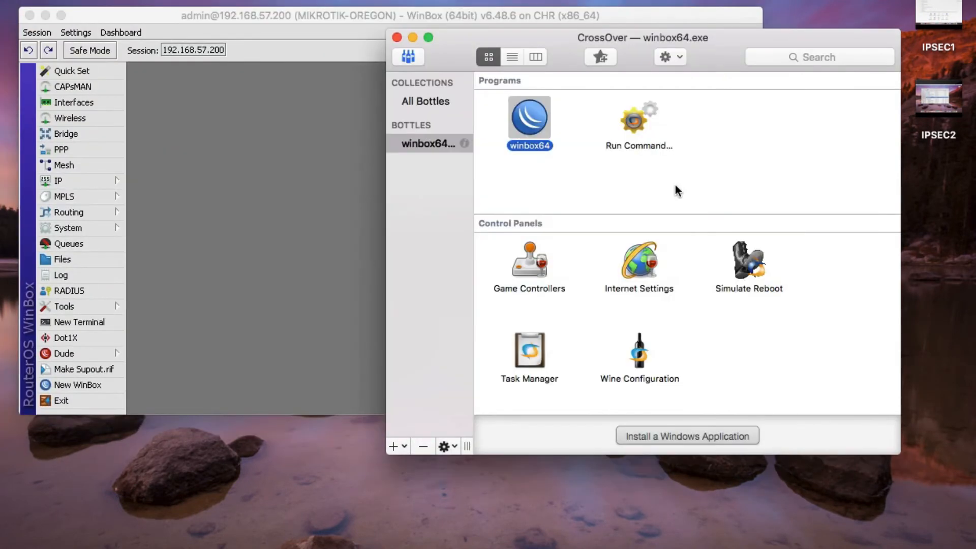
- Run Applications/winbox64.exe through CrossOver's Run Command to open a fresh WinBox login window
double_click(634, 136)
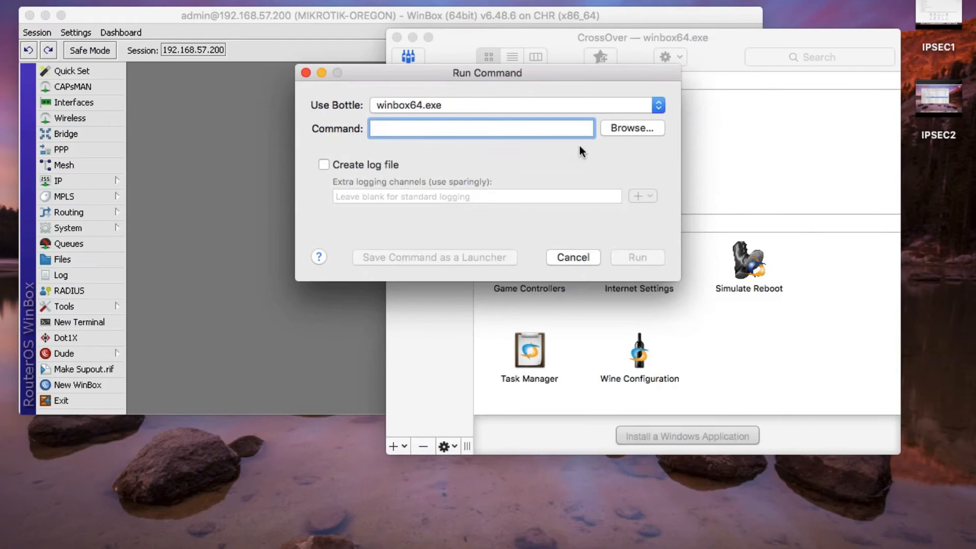
click(622, 131)
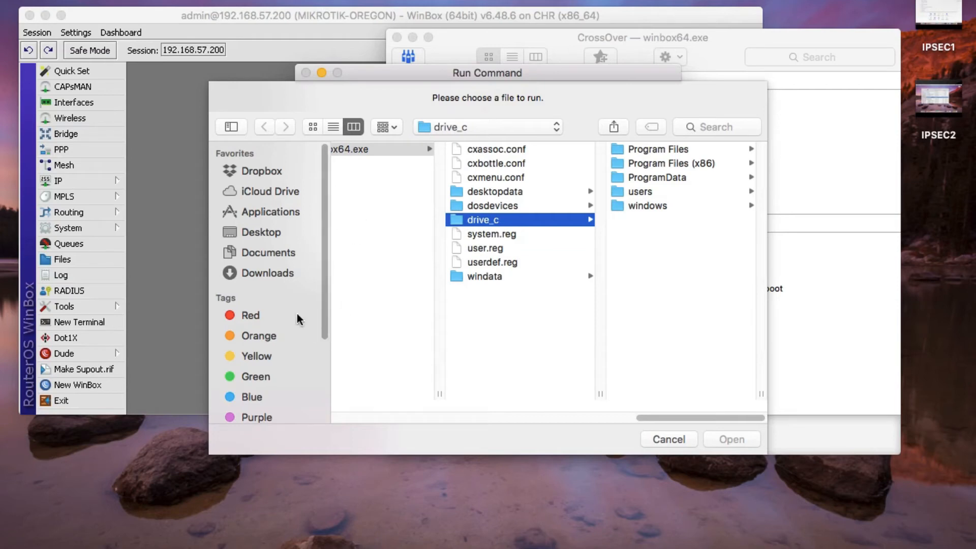
click(282, 272)
click(280, 250)
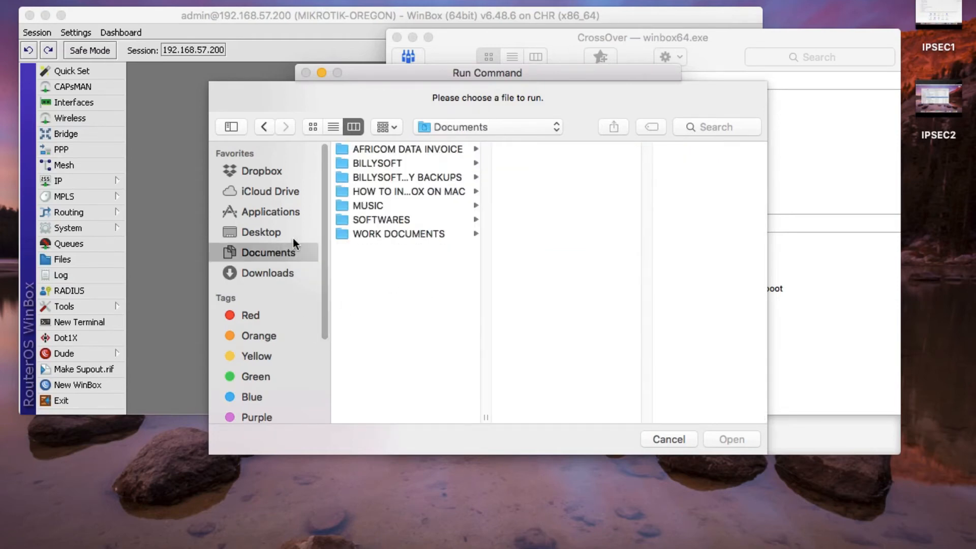
click(284, 212)
scroll(398, 289, down, 2)
scroll(386, 369, down, 10)
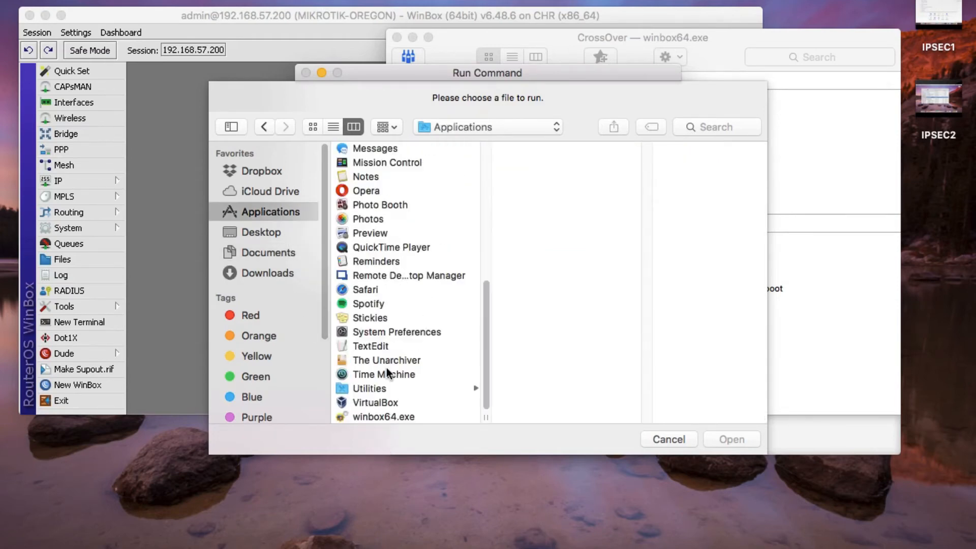
click(383, 416)
click(717, 438)
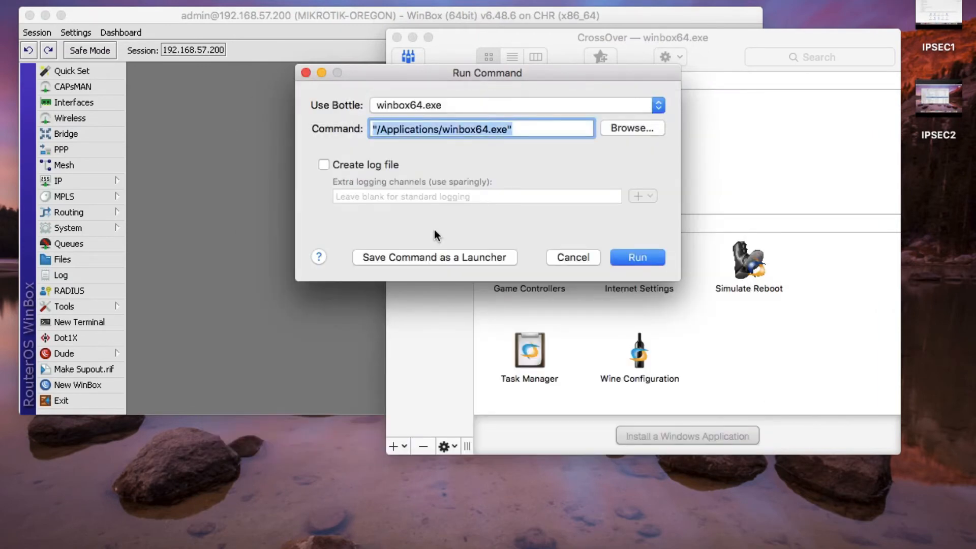
click(629, 258)
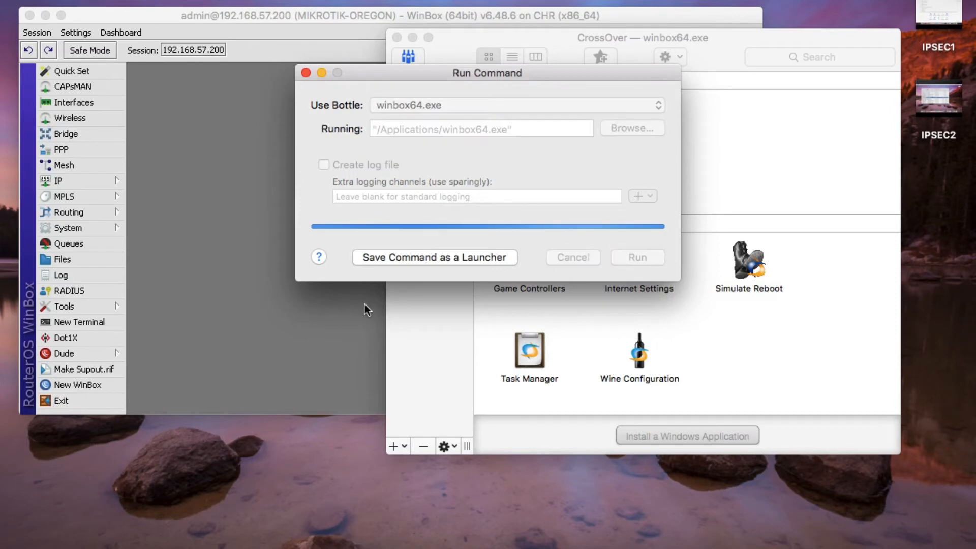
click(322, 72)
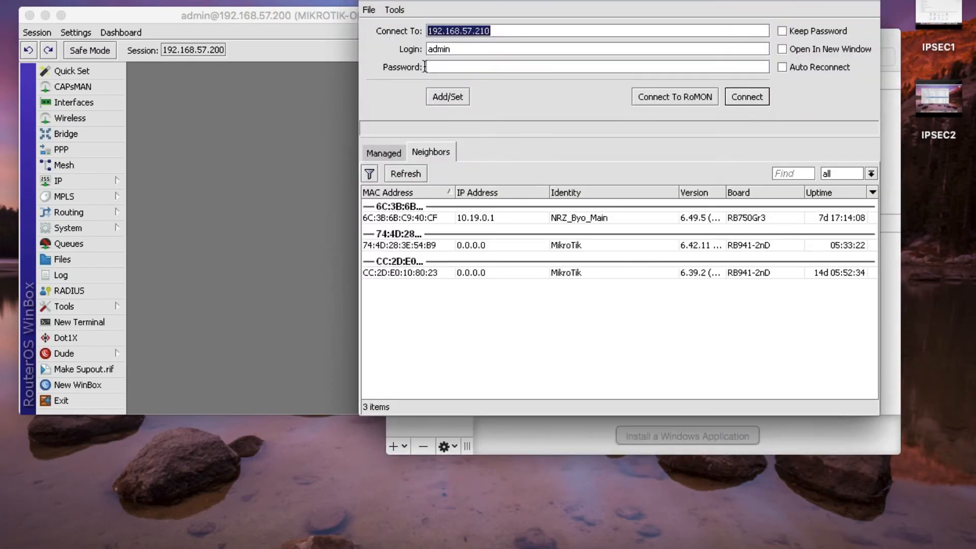
- Log in to 192.168.57.210 with the new admin password, minimizing the Oregon and CrossOver windows
click(488, 66)
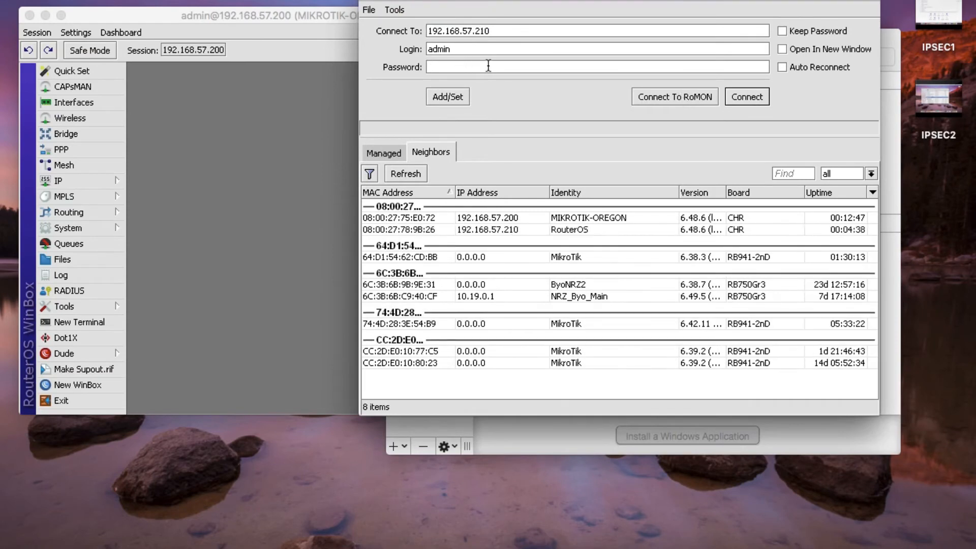
text(***************)
click(730, 94)
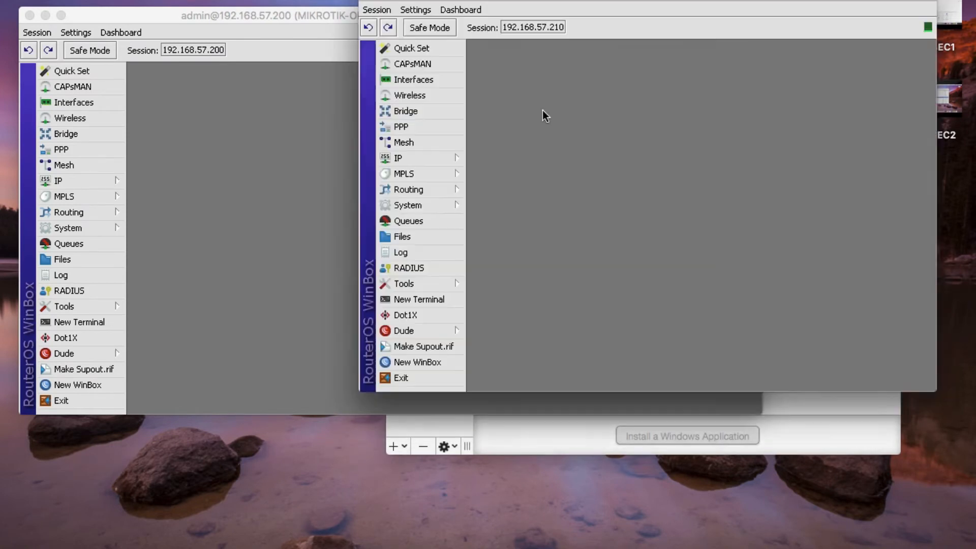
drag(578, 0, 511, 122)
click(46, 15)
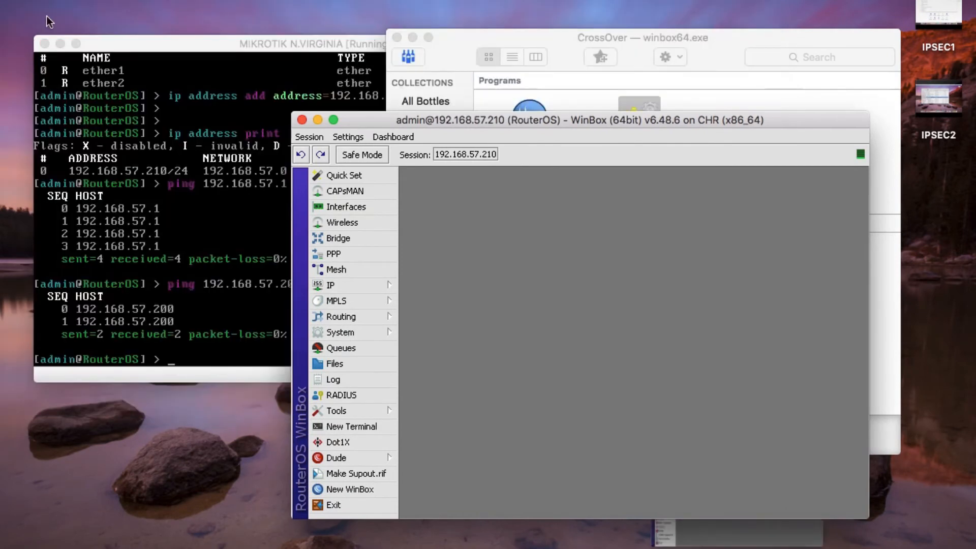
click(413, 39)
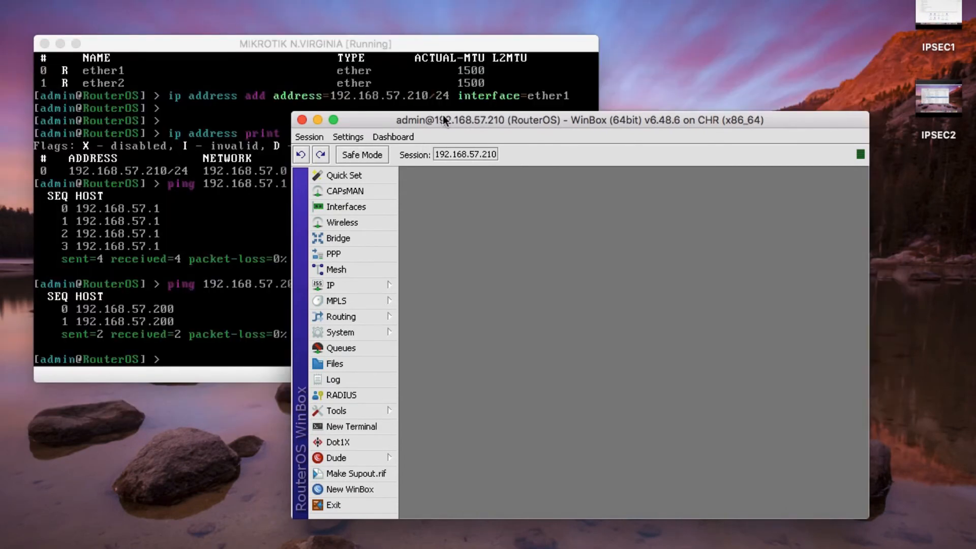
drag(443, 115, 415, 1)
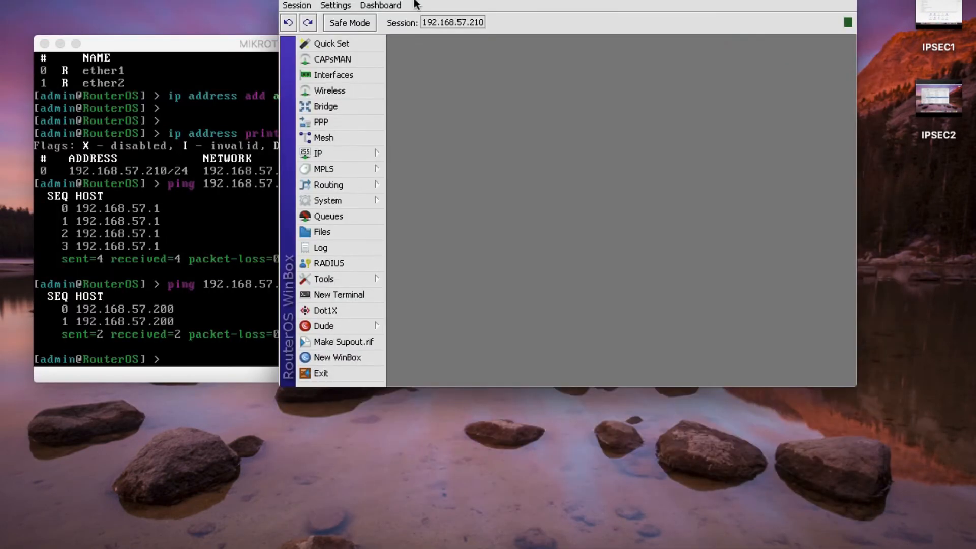
- In a maximized Quick Set, make the internet address Static with gateway 192.168.57.1 and DNS 8.8.8.8
click(365, 44)
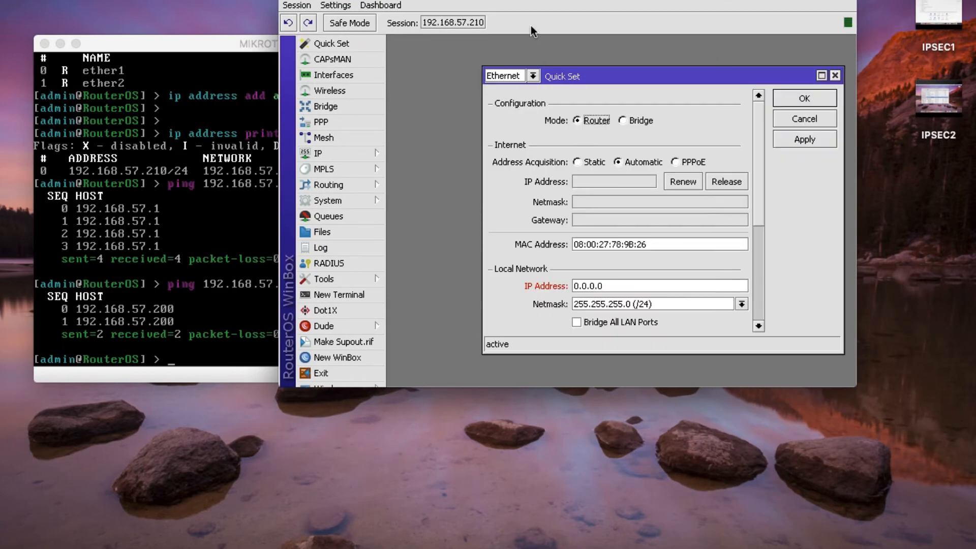
drag(521, 3, 503, 42)
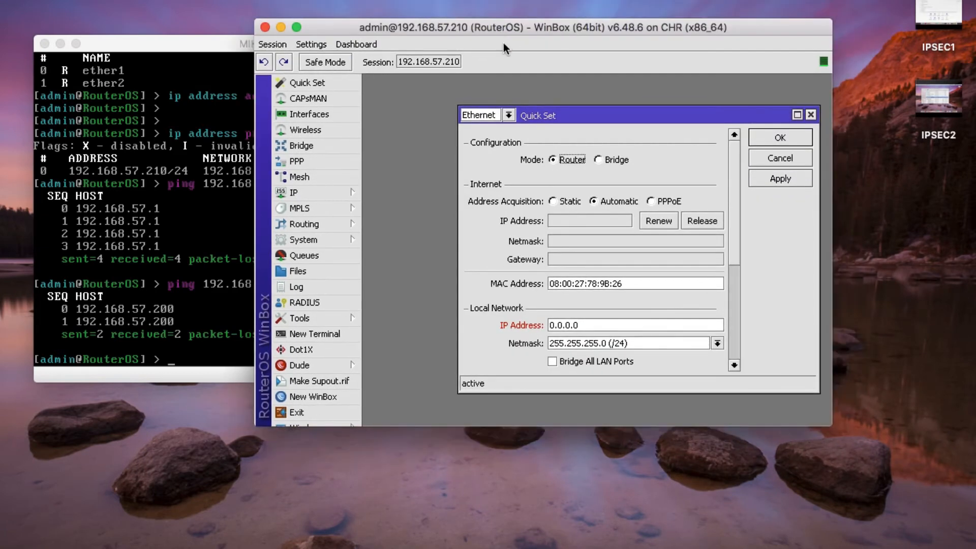
click(797, 115)
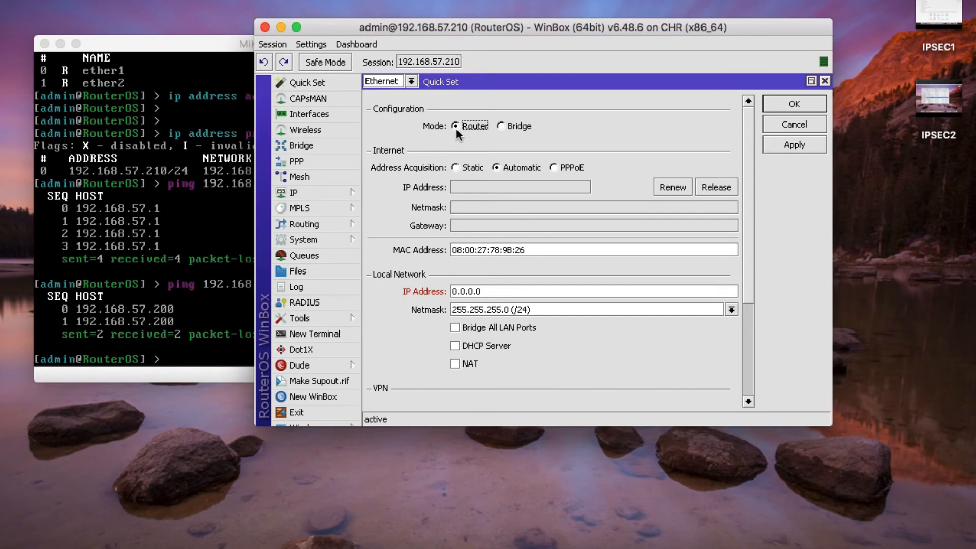
click(456, 169)
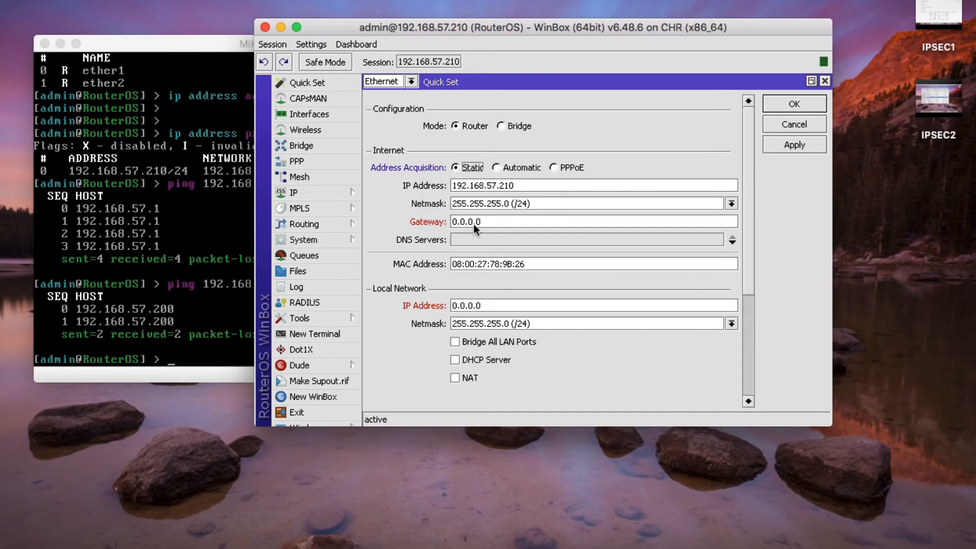
double_click(489, 224)
text(192.168.57.1)
click(474, 239)
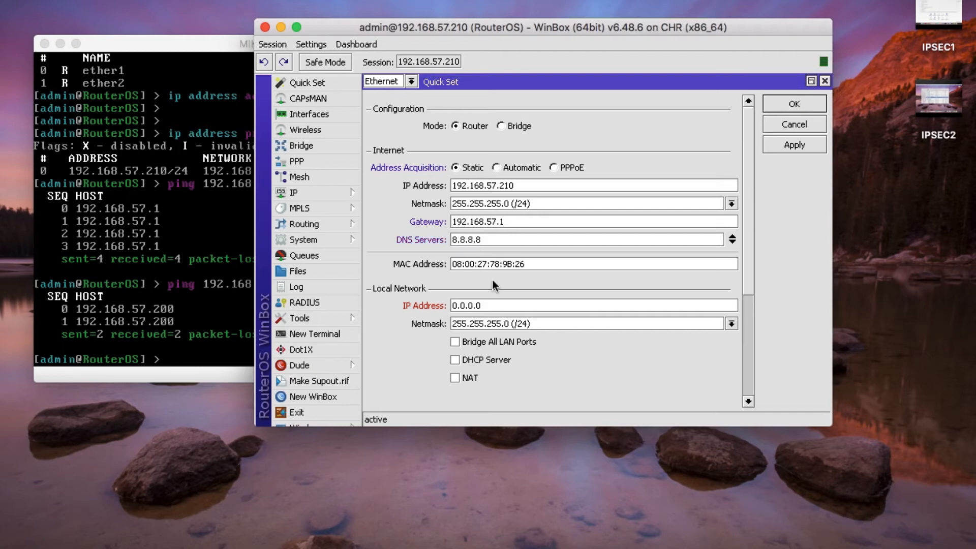
- Set the Quick Set local network IP address to 192.168.20.1
drag(750, 275, 747, 312)
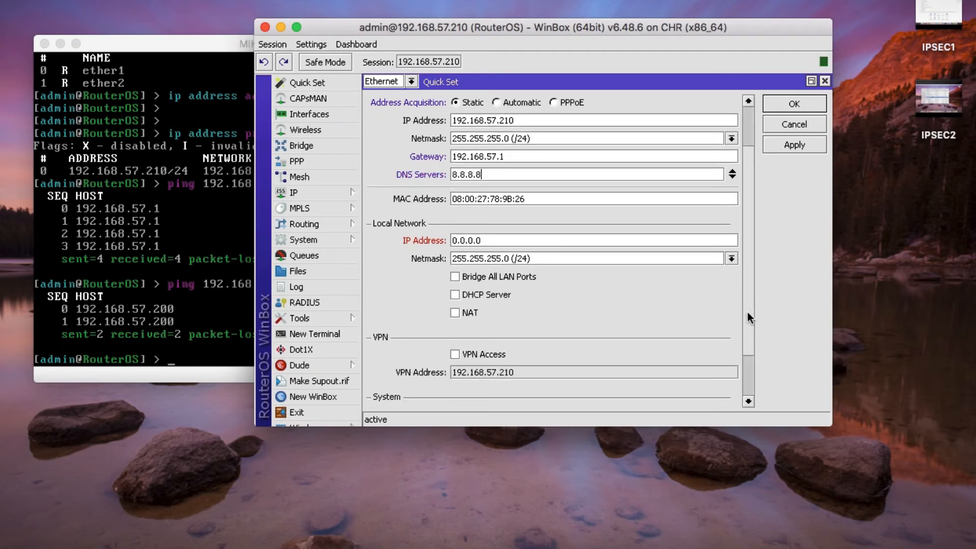
drag(495, 44, 423, 74)
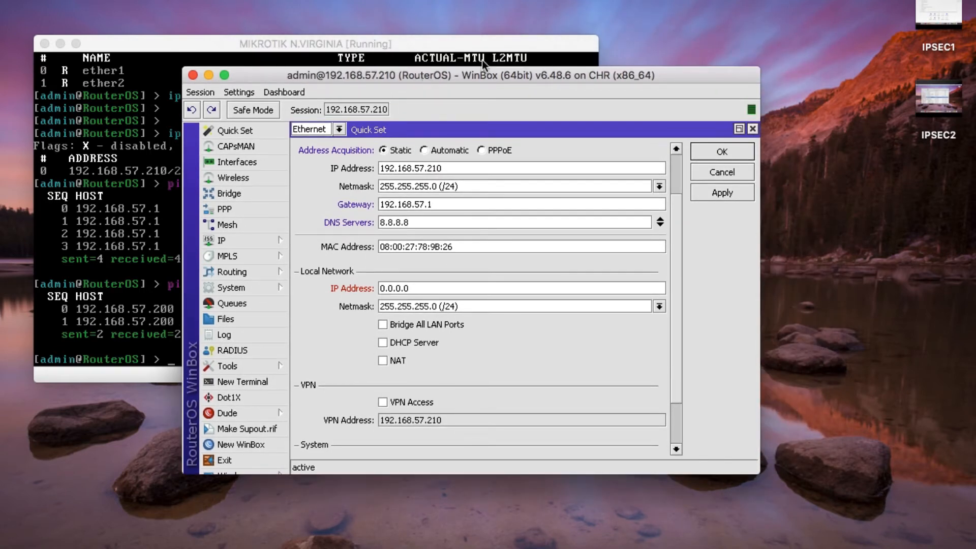
click(60, 43)
drag(320, 75, 275, 58)
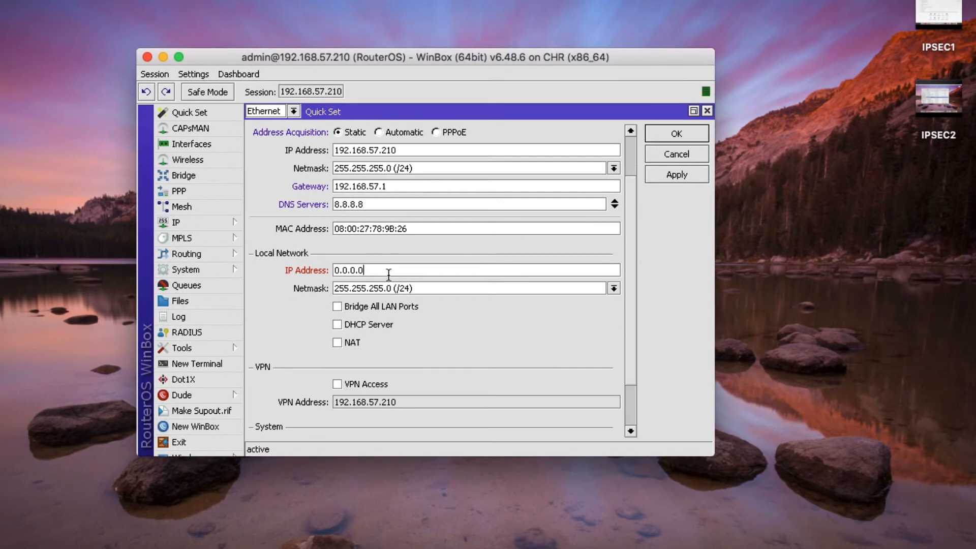
drag(387, 271, 181, 238)
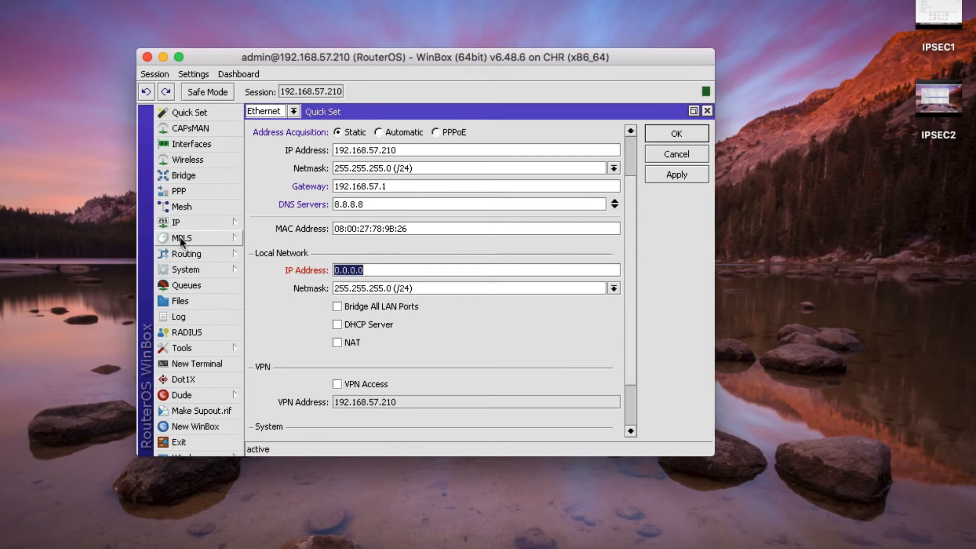
text(192.168.20.1)
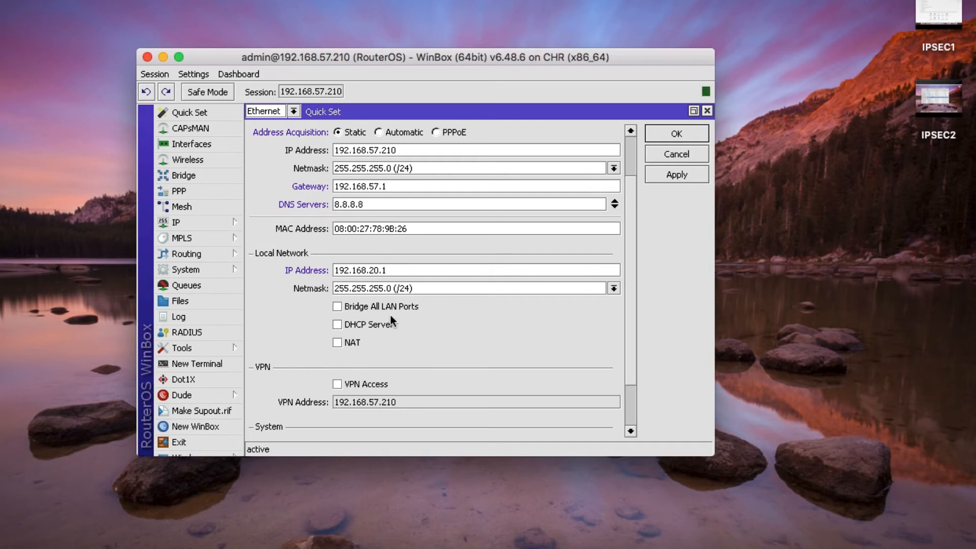
- Enable Bridge All LAN Ports, DHCP Server and NAT, with DHCP range 192.168.20.10-192.168.20.254
click(338, 307)
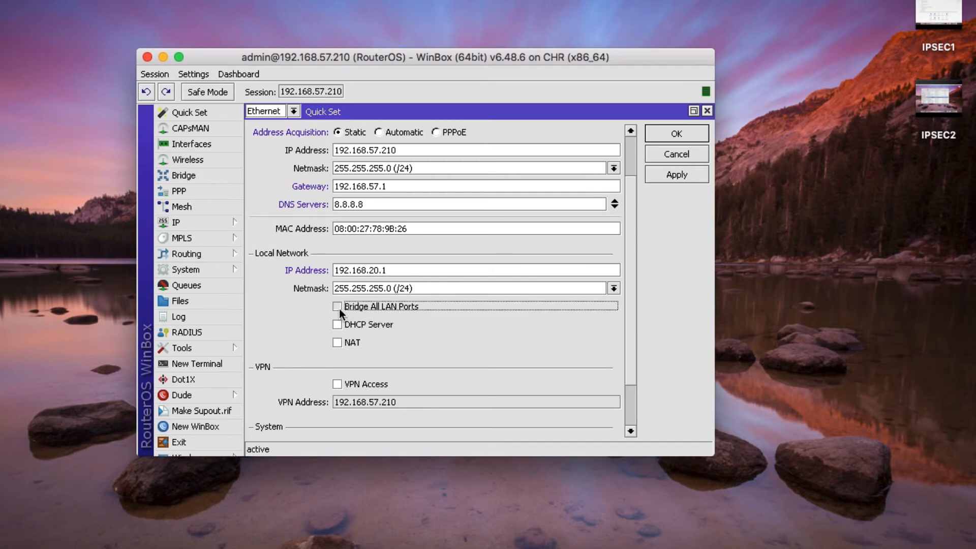
click(337, 326)
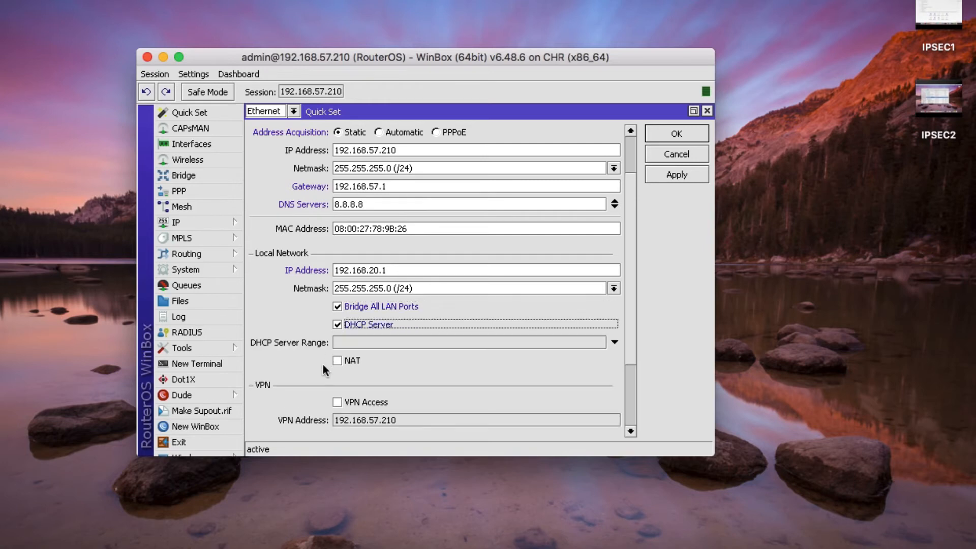
click(338, 361)
click(362, 343)
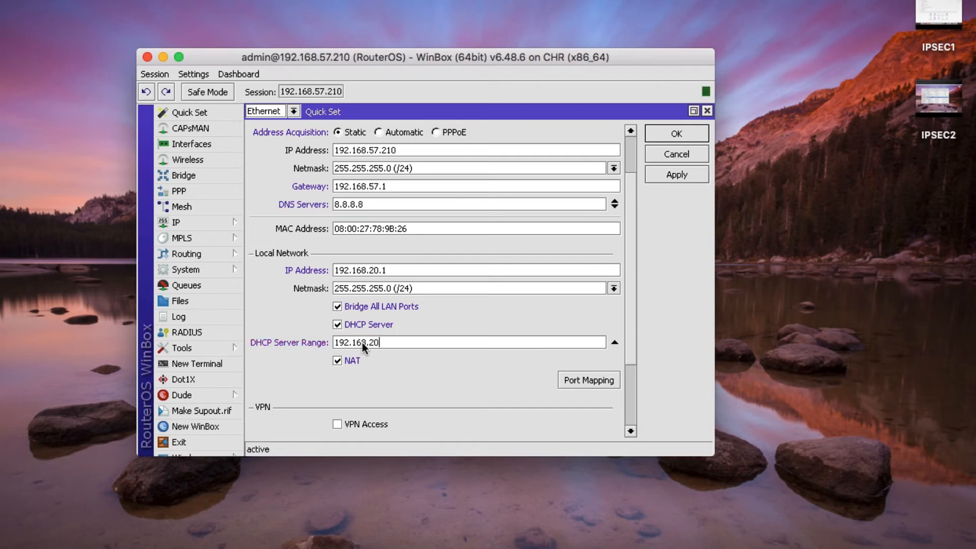
text(192.168.20.10-192.168.20.254)
- Set the router identity to MIKROTIK N.VIRGINIA and apply and save Quick Set
scroll(573, 251, down, 5)
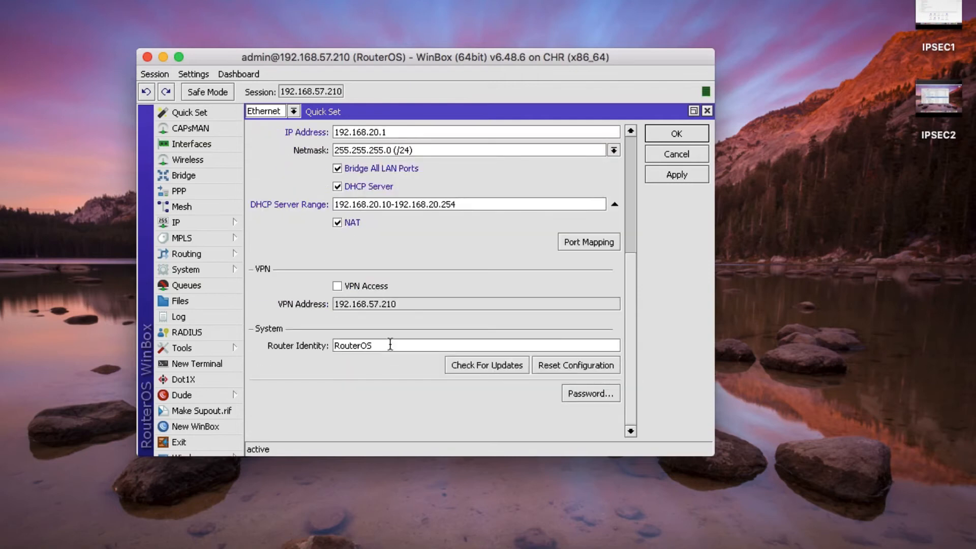
drag(374, 346, 300, 331)
text(MIKROTIK N.VIRGINIA)
click(676, 176)
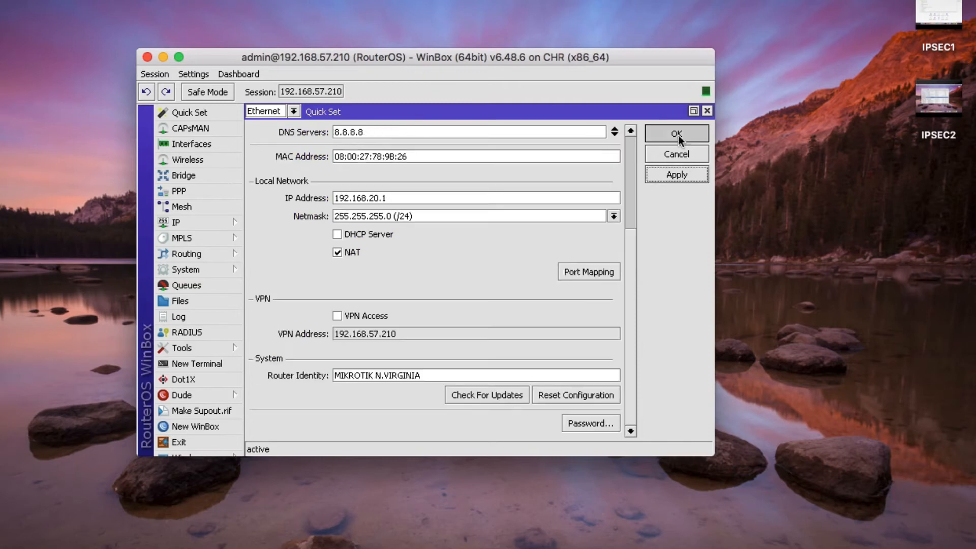
click(678, 136)
- Reopen Quick Set, re-tick DHCP Server, apply, and close it with OK
click(223, 114)
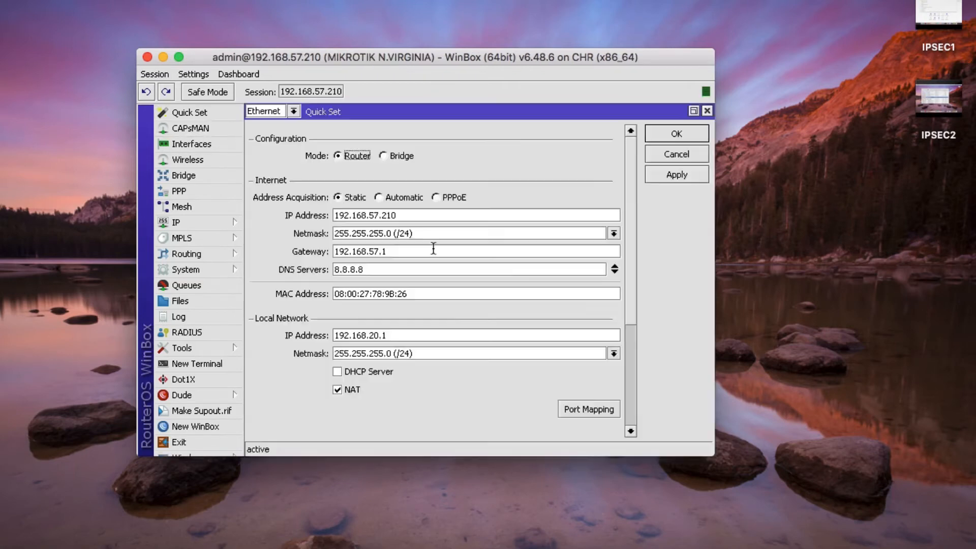
scroll(433, 248, down, 3)
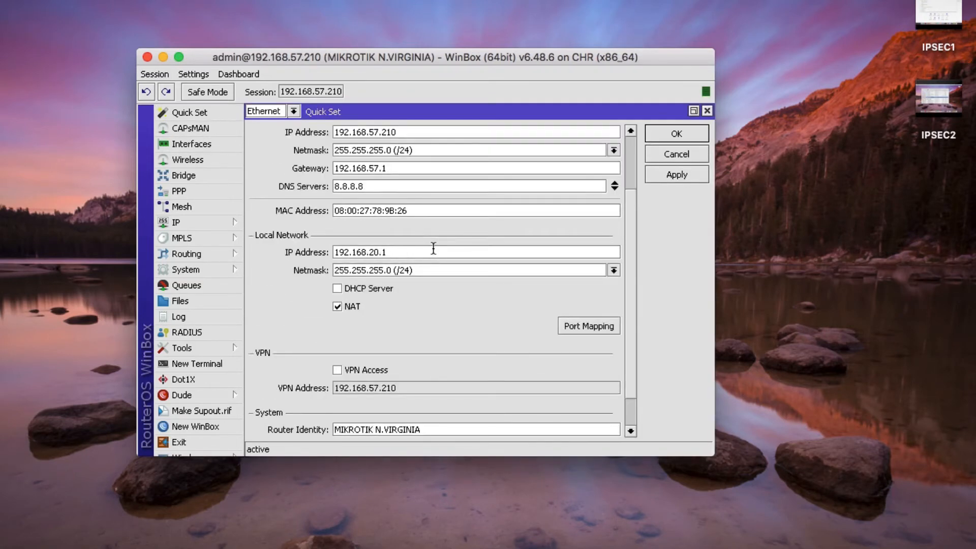
click(338, 288)
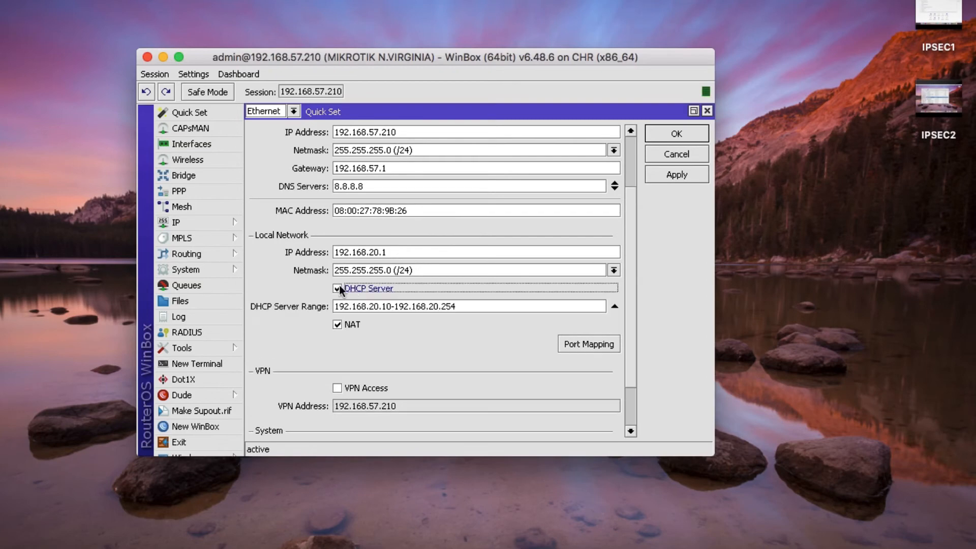
click(663, 177)
scroll(414, 267, up, 3)
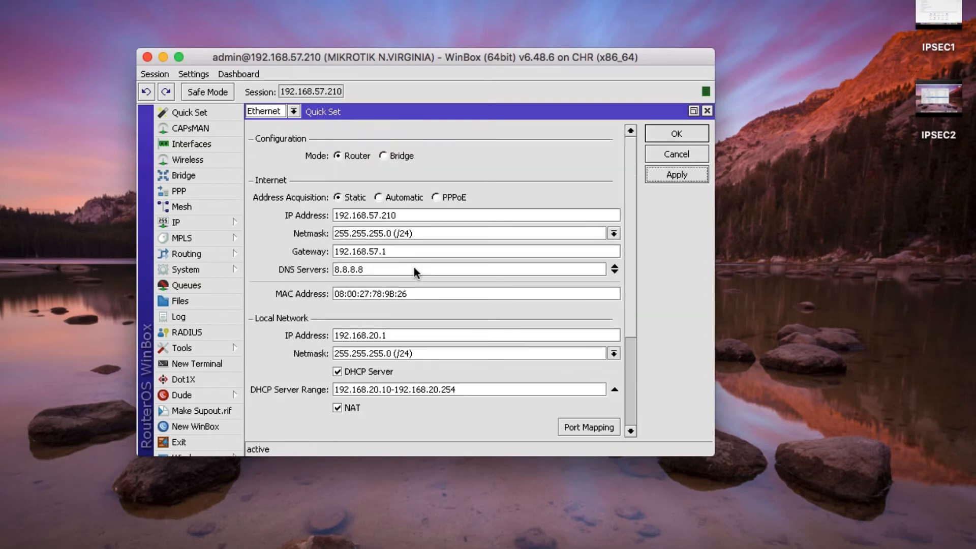
scroll(460, 278, down, 4)
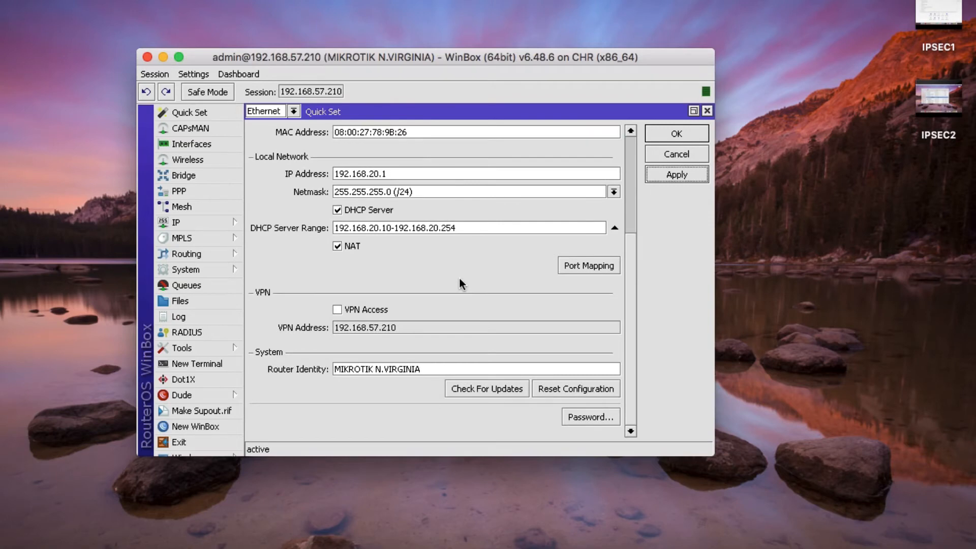
click(681, 137)
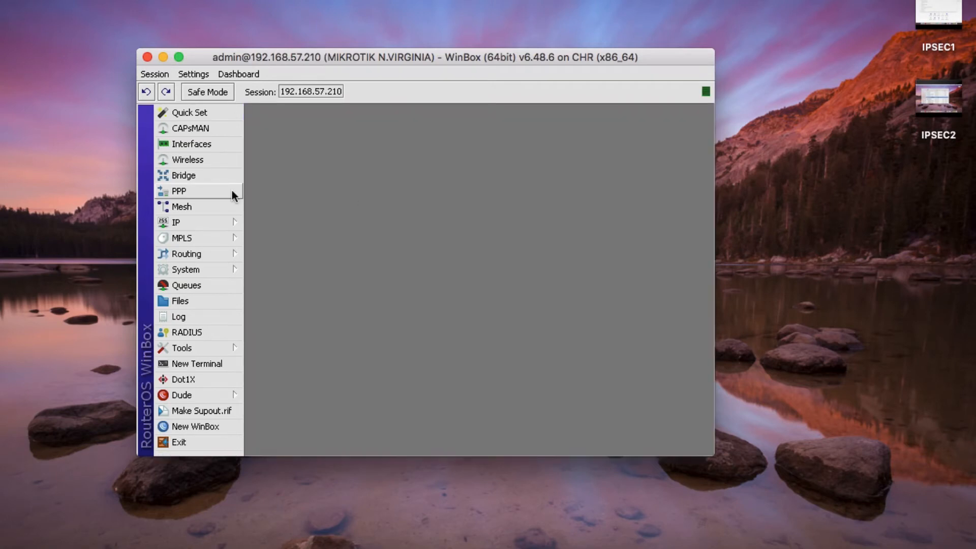
- Check the bridge1 and ether1 entries in IP > Addresses, then close the list and move WinBox upper left
click(196, 221)
click(289, 197)
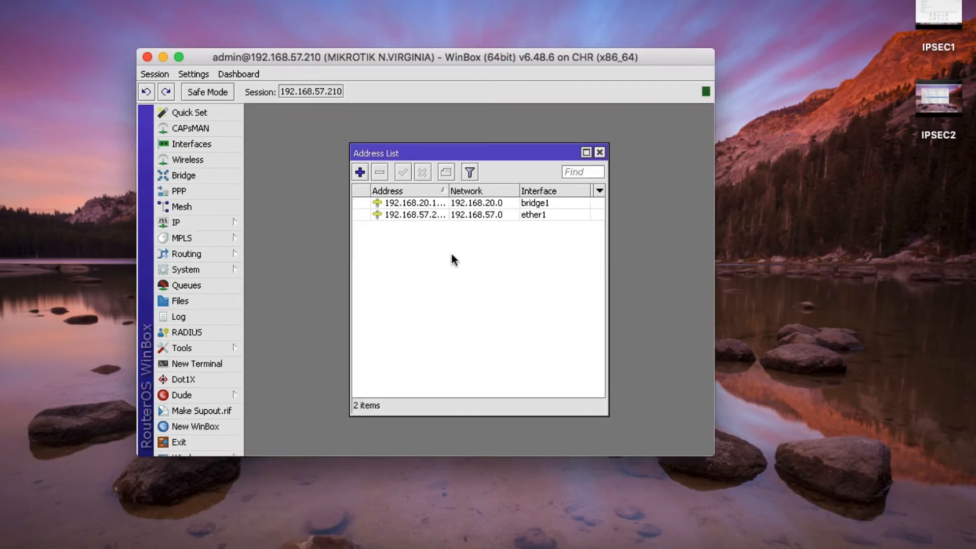
click(600, 153)
drag(325, 60, 236, 48)
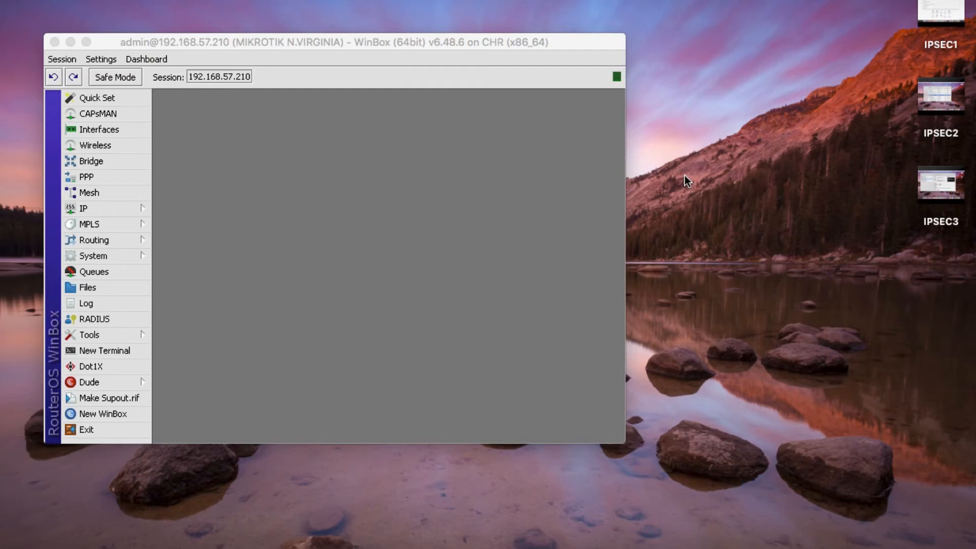
click(311, 47)
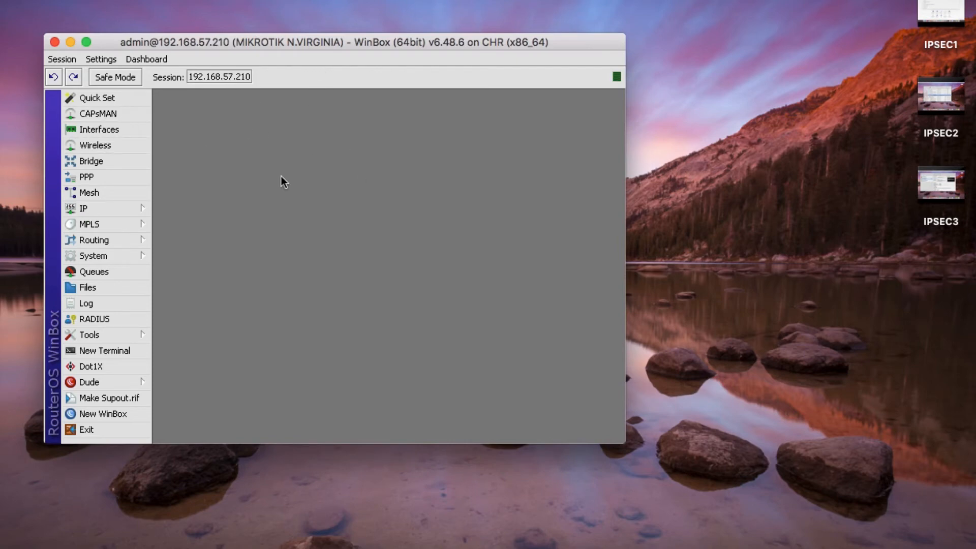
- Open IP > IPsec maximized in an enlarged WinBox window and switch to the Profiles list
click(109, 205)
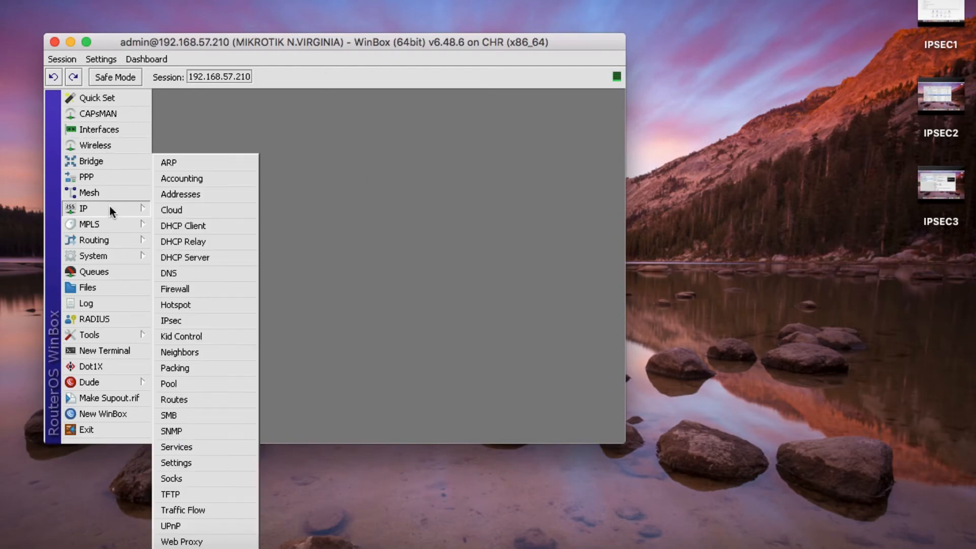
click(193, 325)
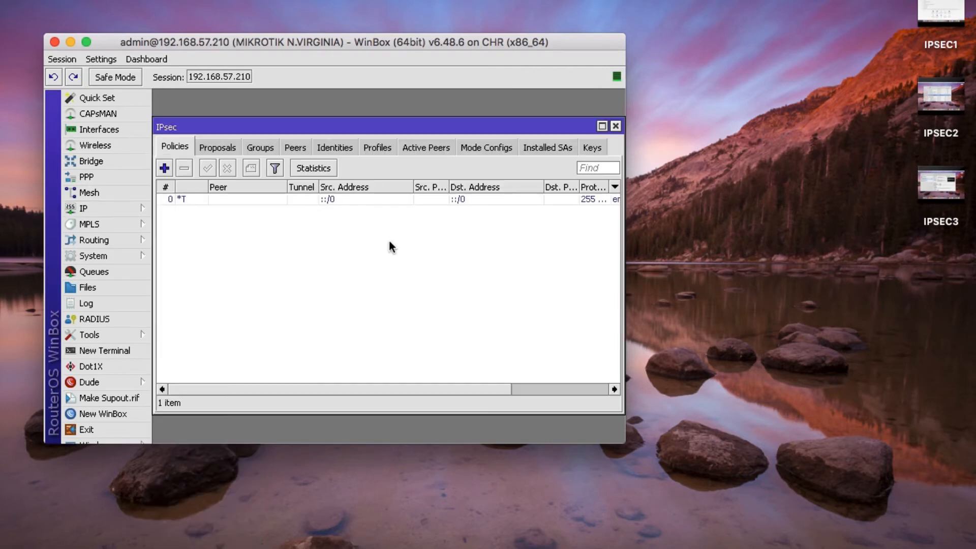
click(602, 126)
drag(622, 441, 677, 473)
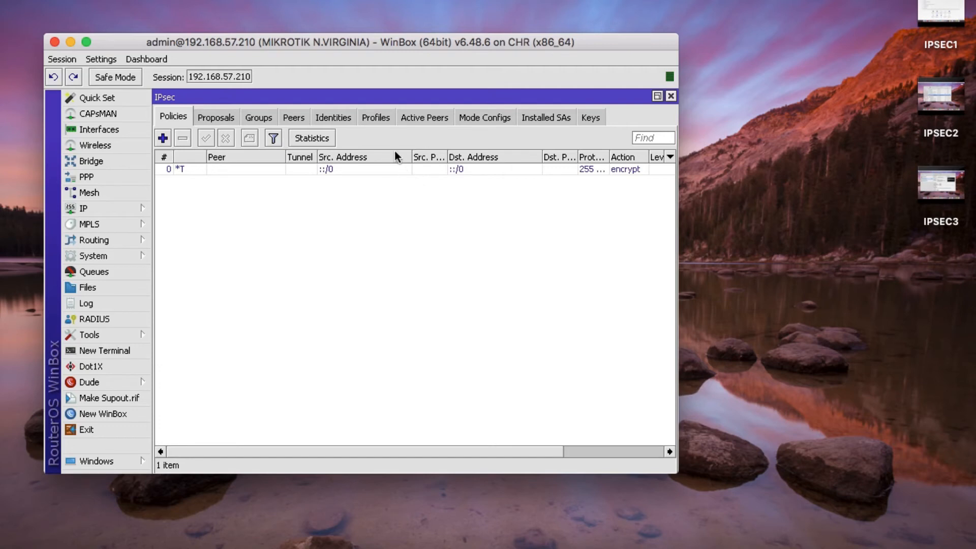
click(377, 117)
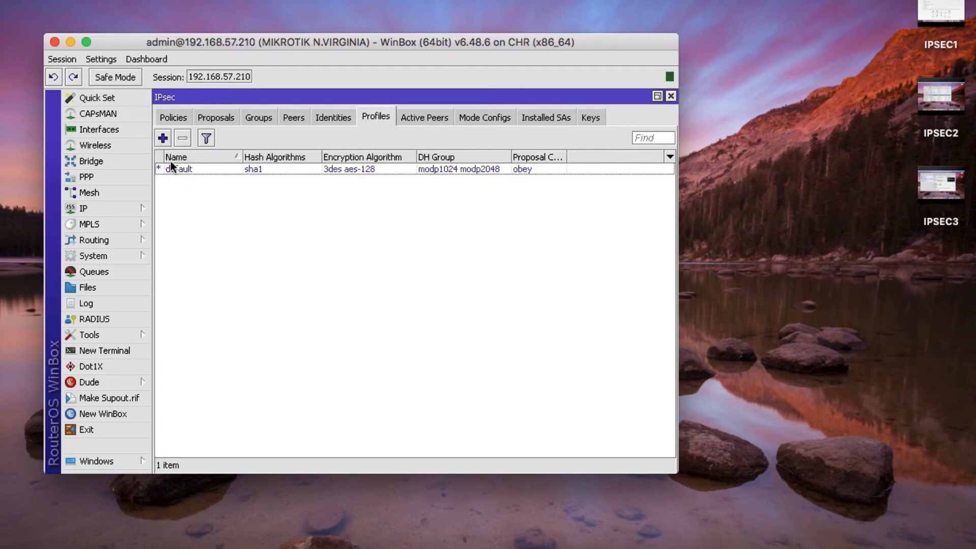
- Create a new IPsec profile named N.VIRGINIA PROFILE with sha256 hash algorithm
click(166, 142)
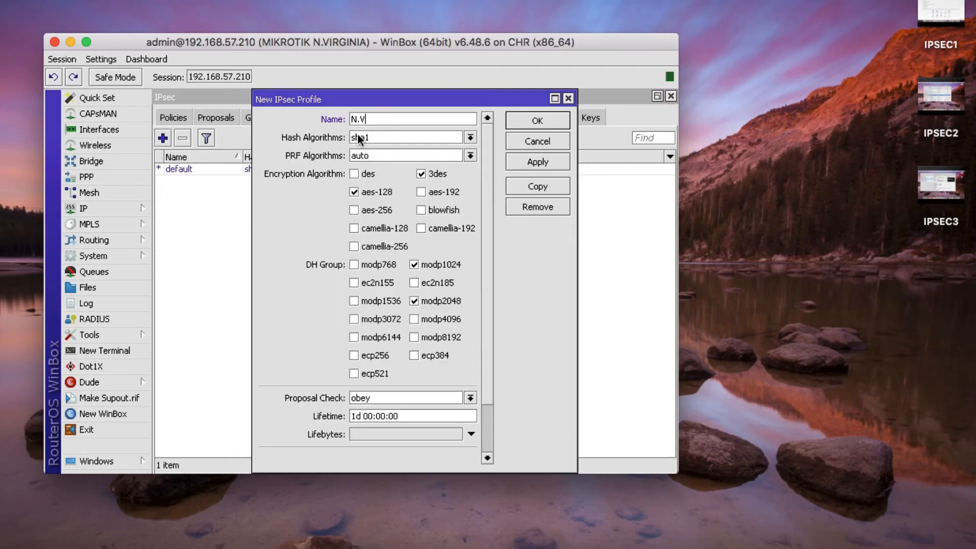
text(N.VIRGINIA PROFILE)
click(377, 138)
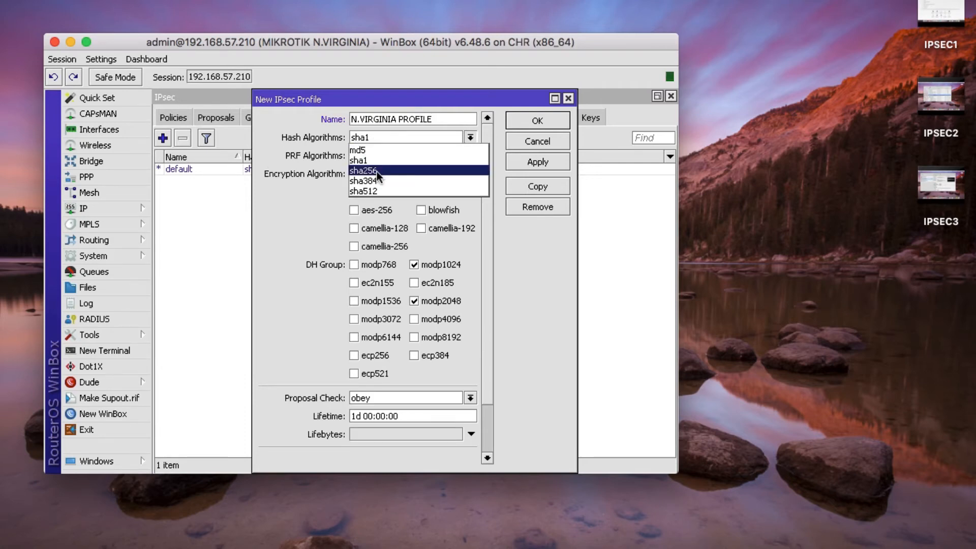
click(377, 172)
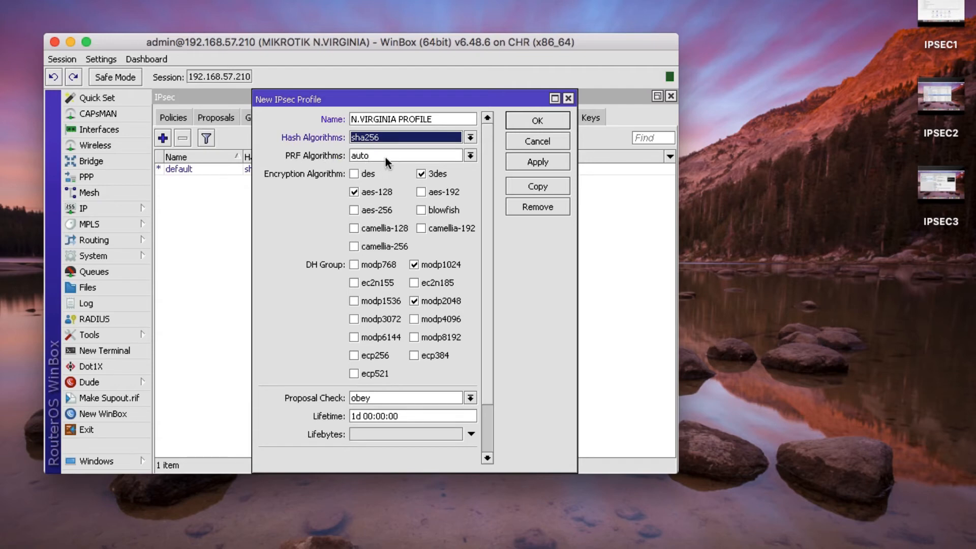
- Limit the profile to aes-256 encryption and DH group modp2048, save it, and widen the Name column
click(354, 192)
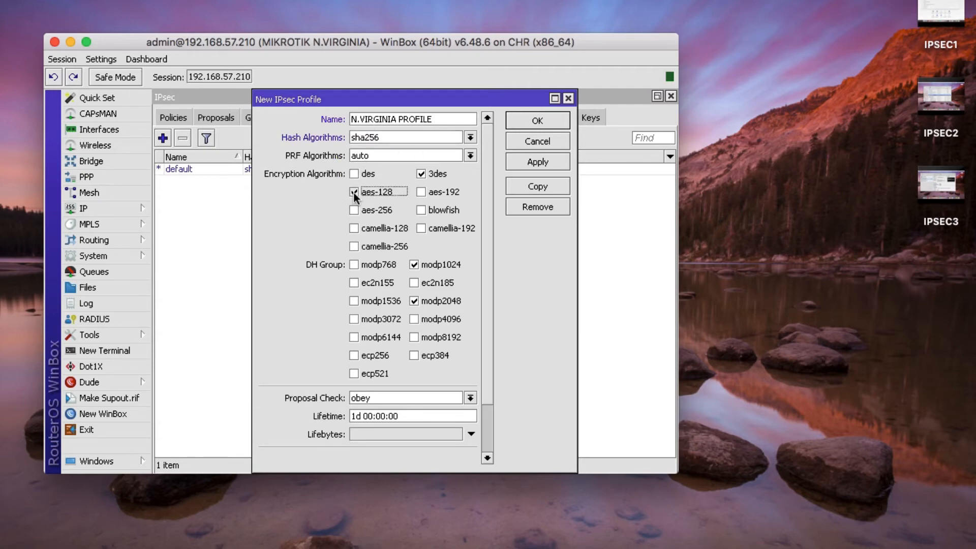
click(421, 174)
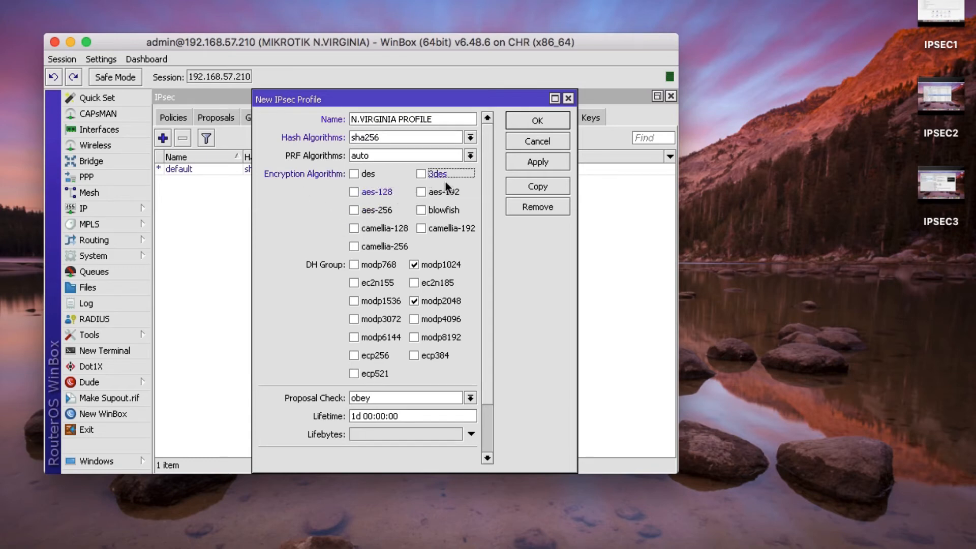
click(354, 211)
click(413, 266)
click(415, 301)
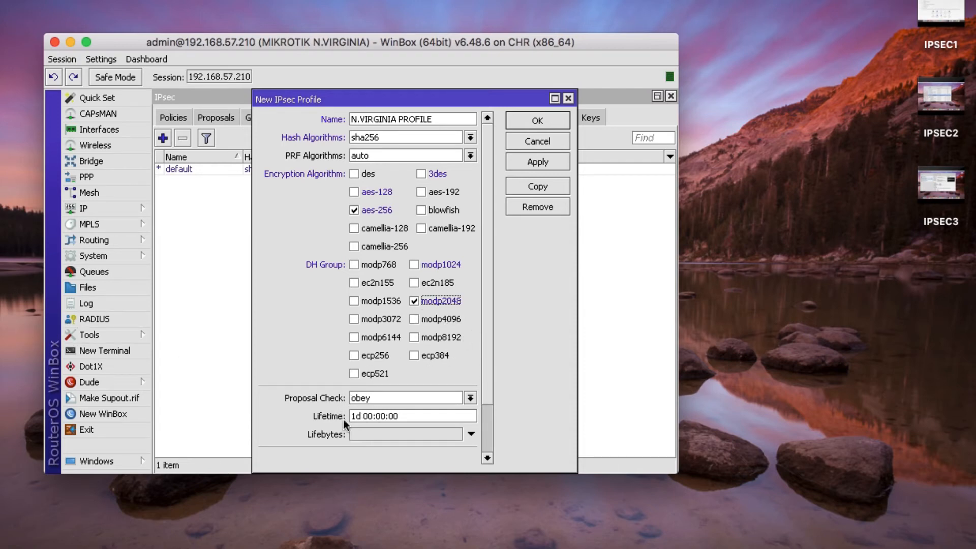
scroll(395, 395, down, 3)
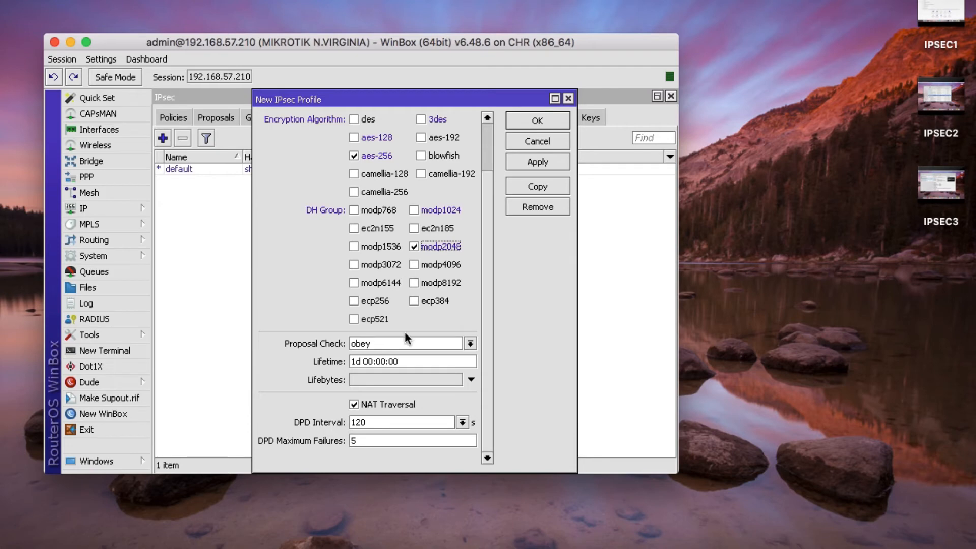
scroll(405, 332, up, 3)
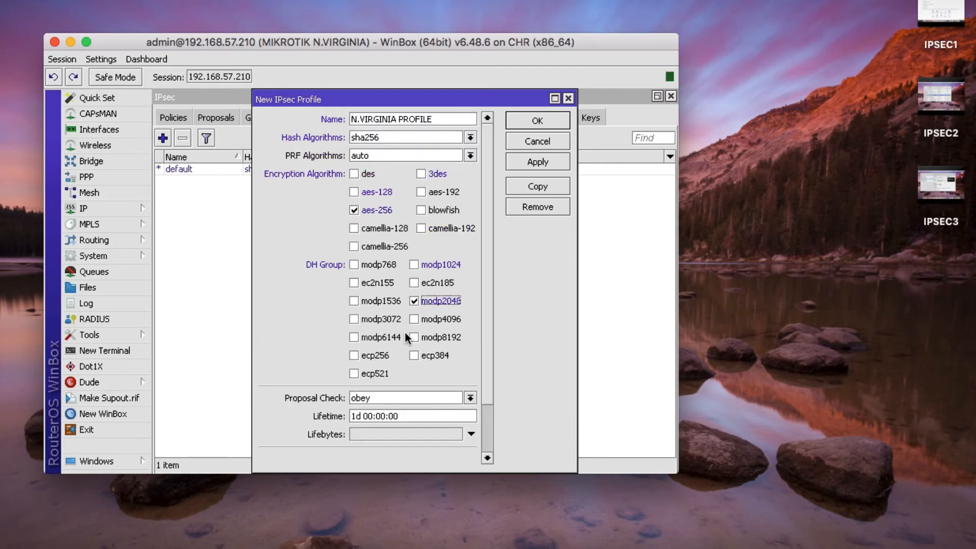
click(539, 163)
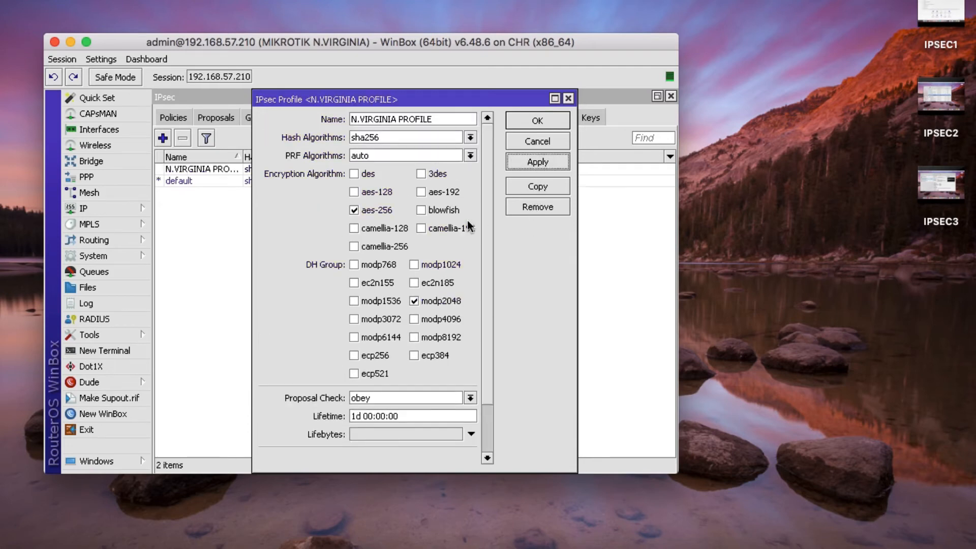
click(523, 125)
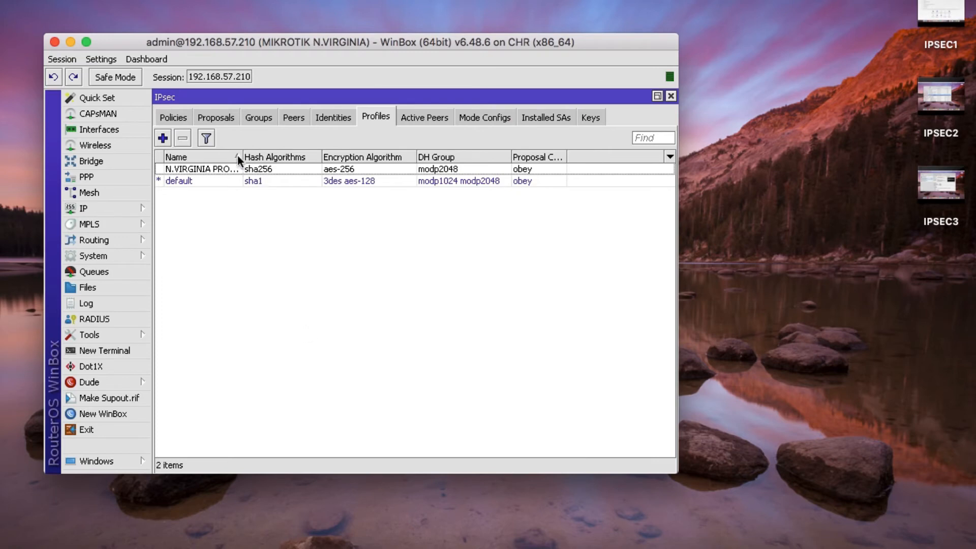
drag(243, 156, 308, 157)
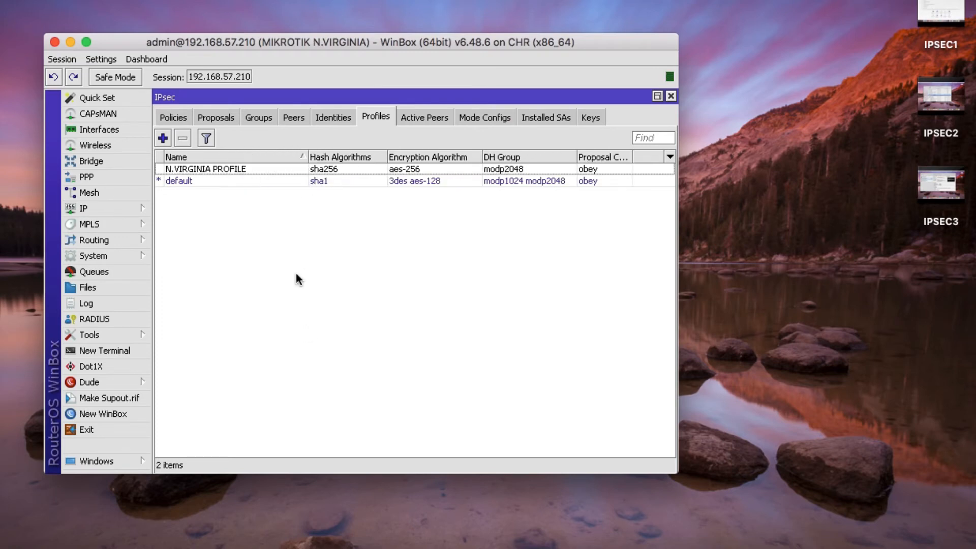
- Create and save peer N.VIRGINIA PEER: address 192.168.57.200, local address 192.168.57.210
click(299, 122)
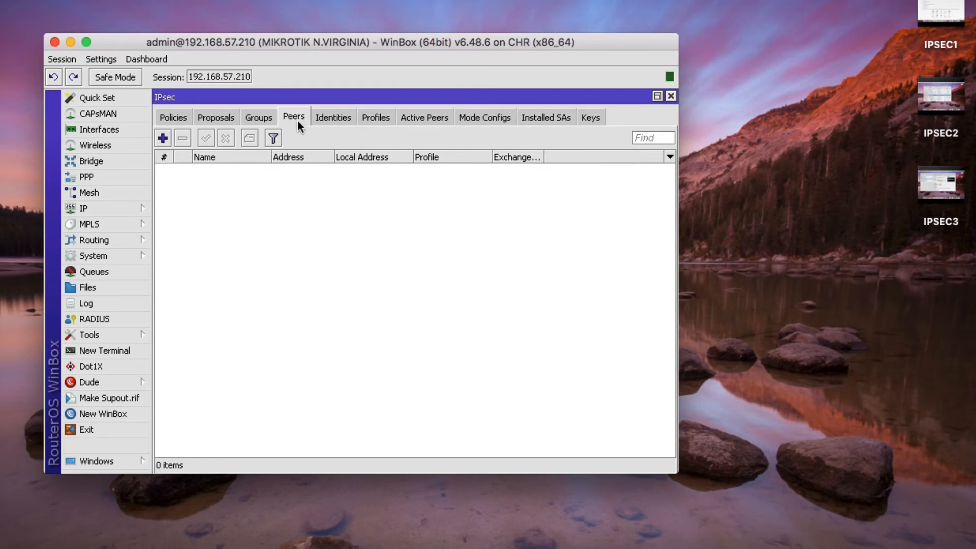
click(162, 138)
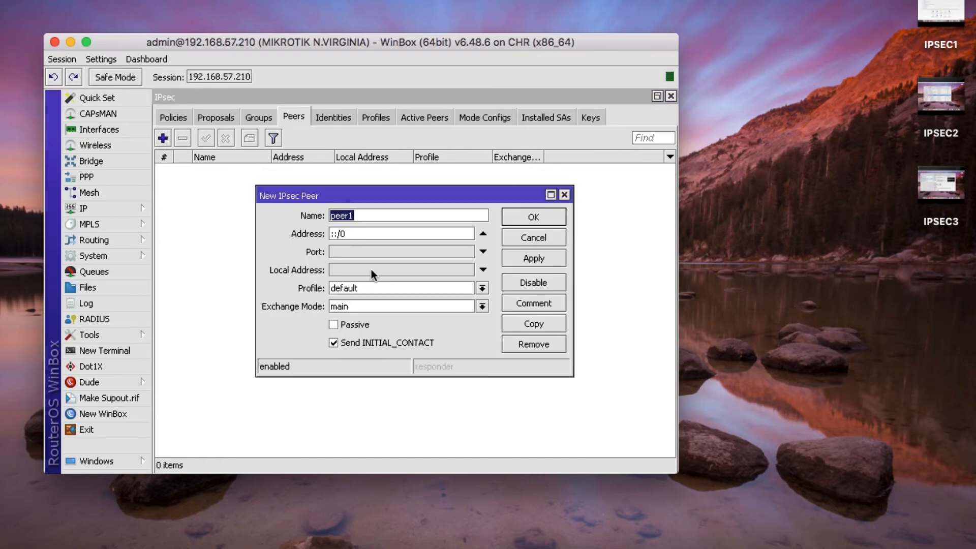
text(N.VIRGINIA PEER)
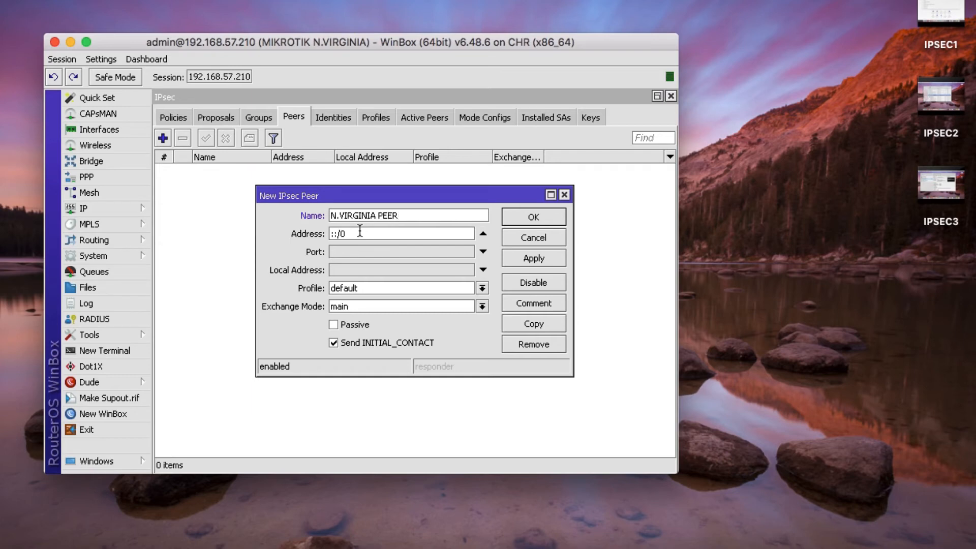
drag(355, 236, 315, 231)
text(192.168.57.200)
click(346, 269)
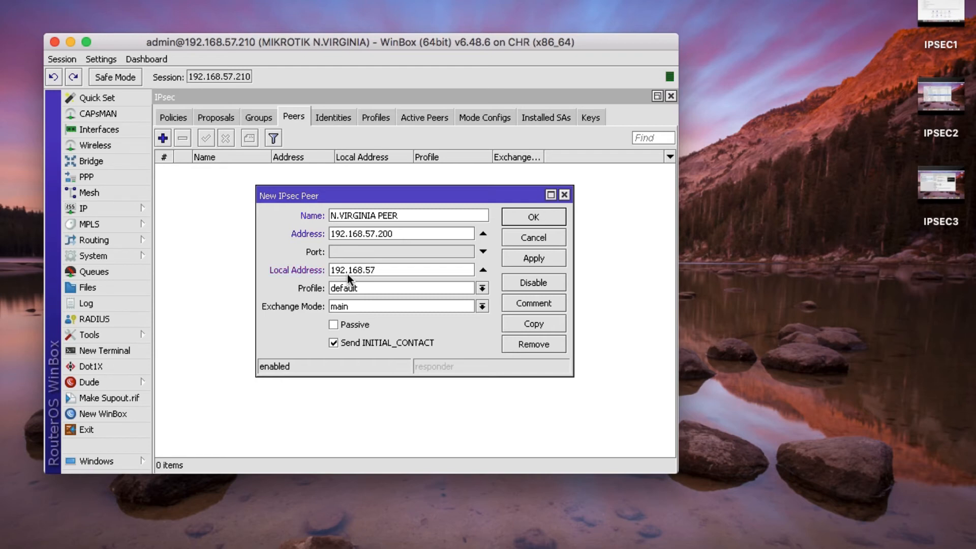
text(210)
click(528, 261)
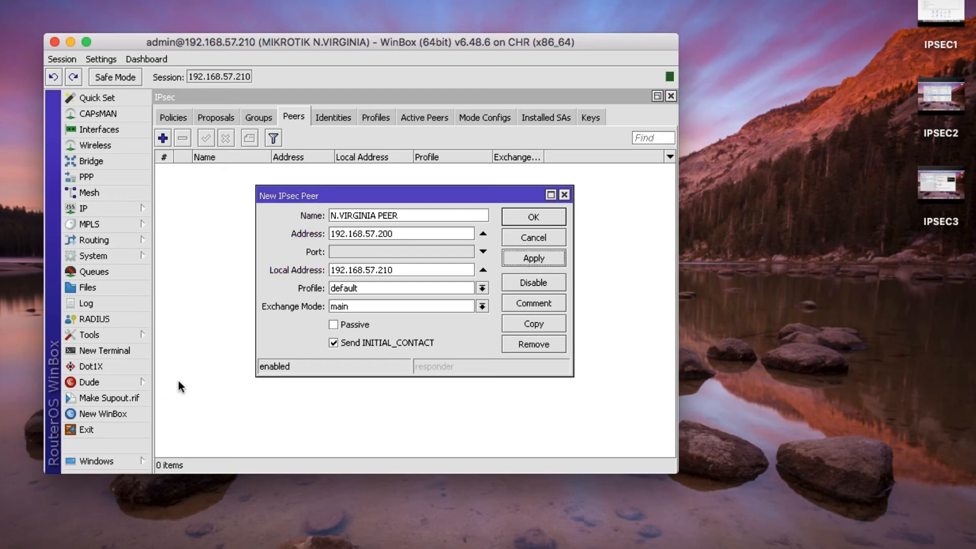
click(538, 218)
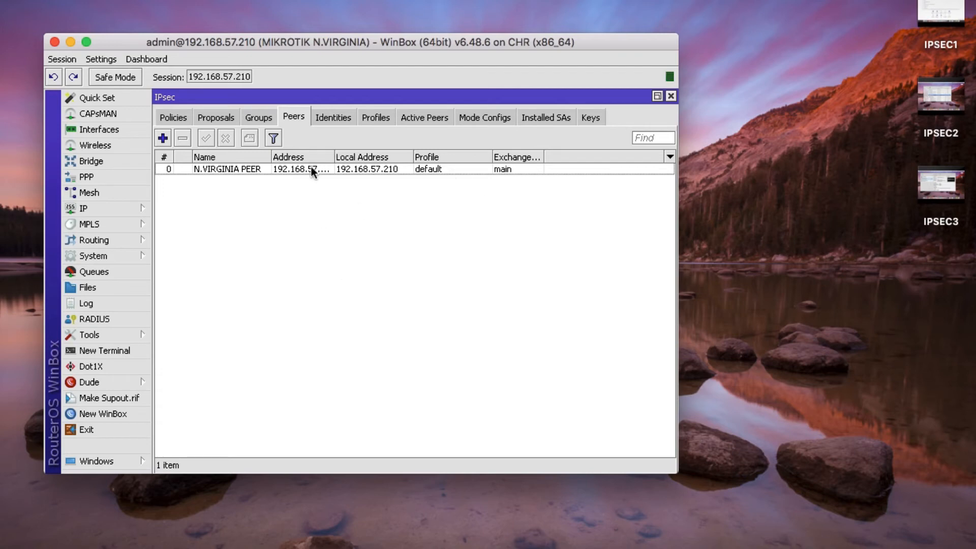
- Save a pre-shared-key identity with its secret for N.VIRGINIA PEER, then show the Proposals list
click(331, 120)
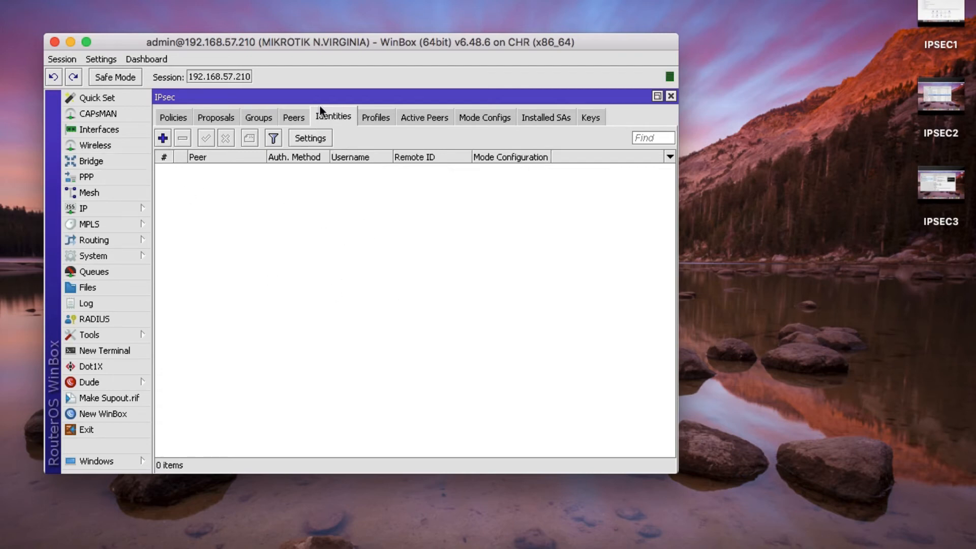
click(161, 139)
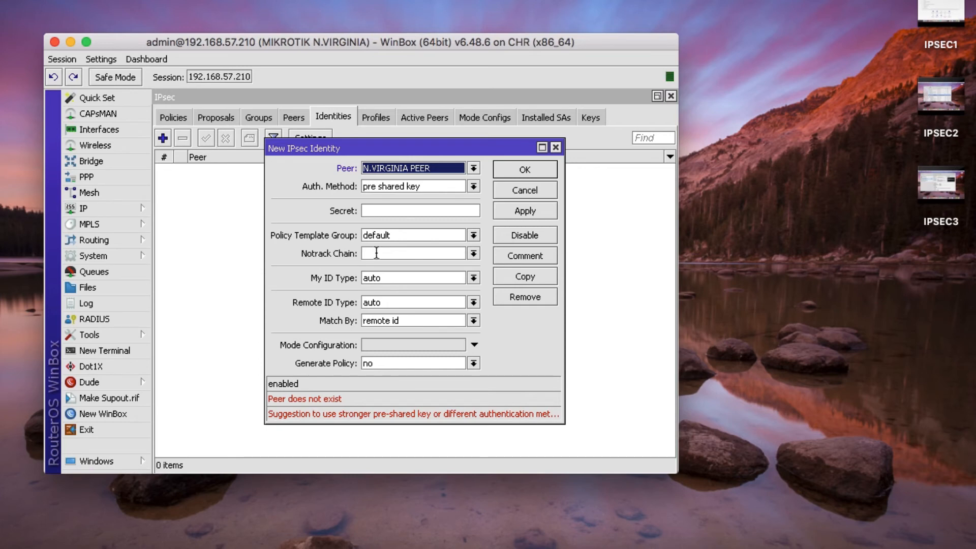
click(393, 214)
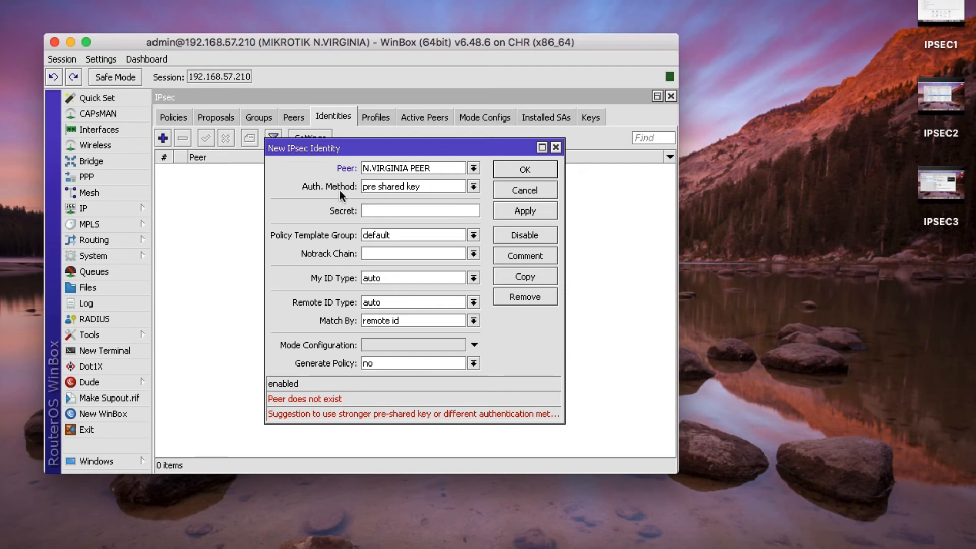
click(395, 187)
click(394, 187)
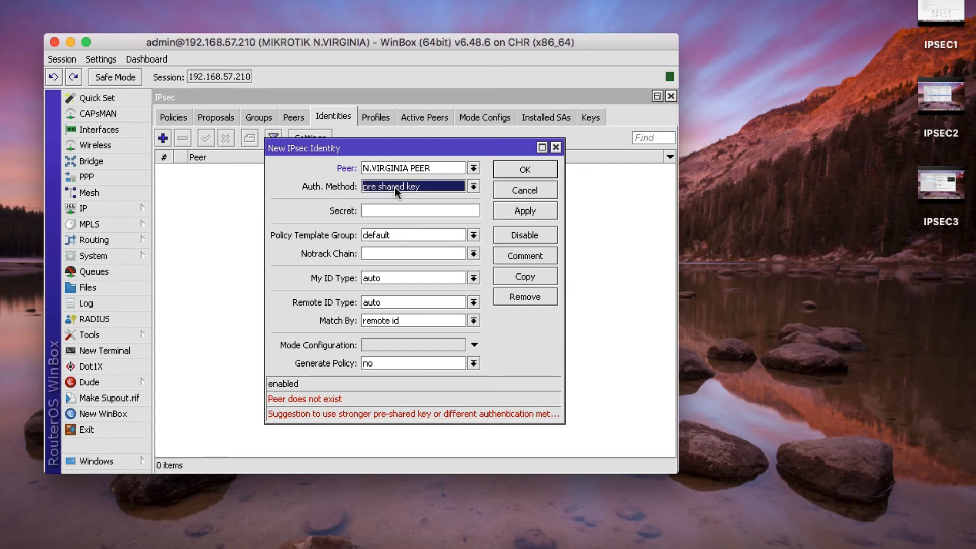
click(394, 210)
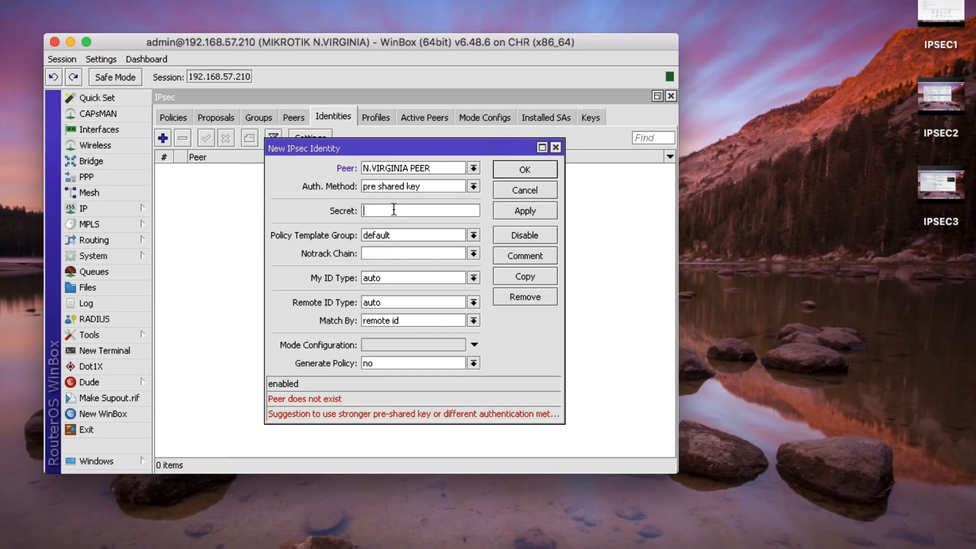
text(******)
click(531, 212)
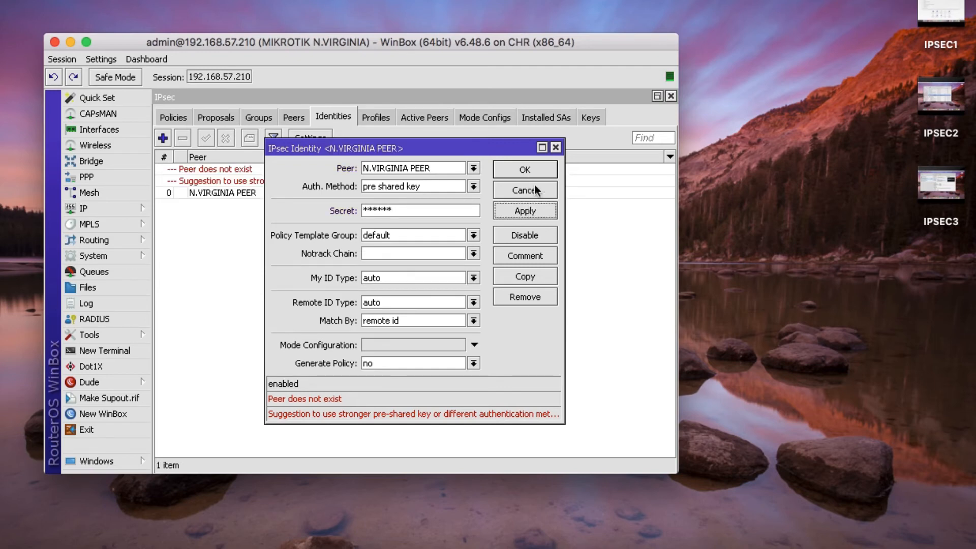
click(533, 170)
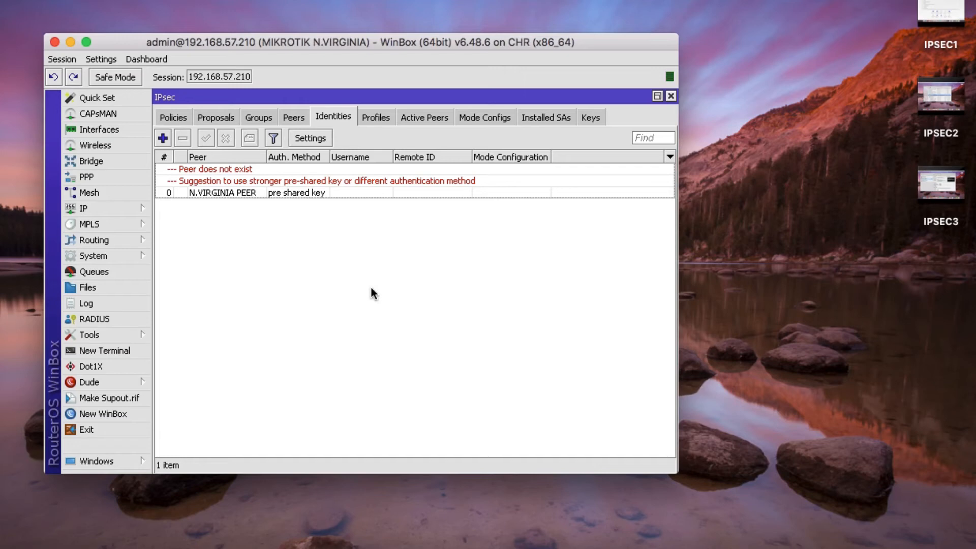
click(222, 118)
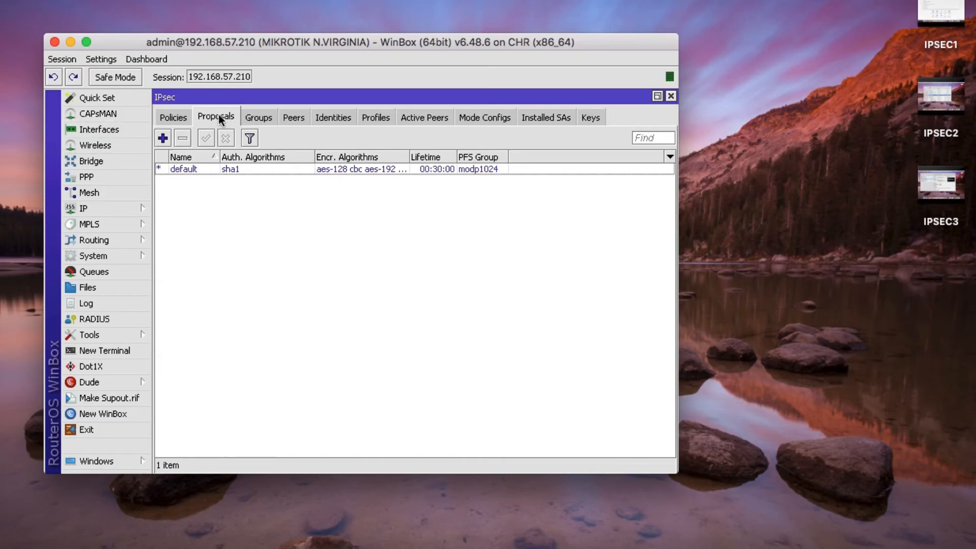
- Create NVIRGINIA PROPOSAL with only sha256 and aes-256 cbc, 24:00:00 lifetime and modp2048 PFS
click(165, 142)
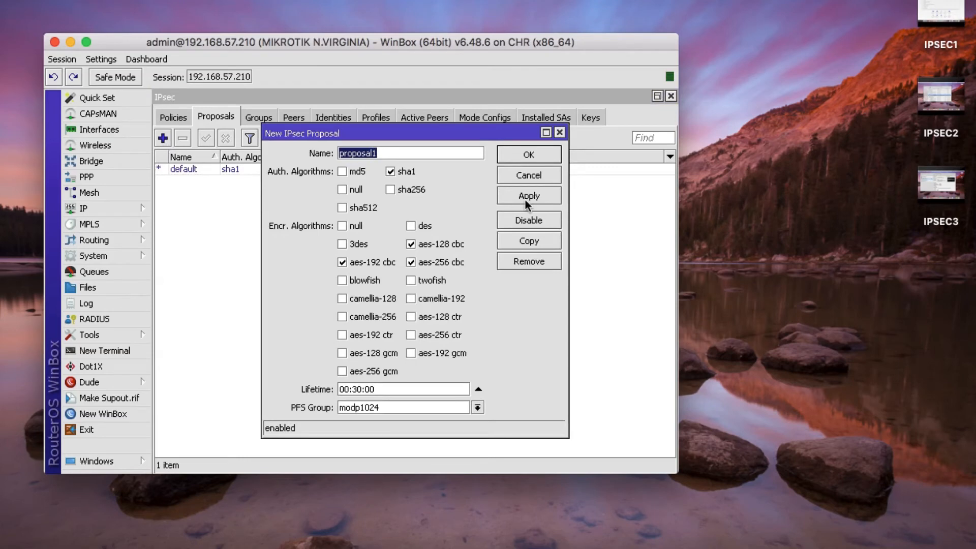
text(N)
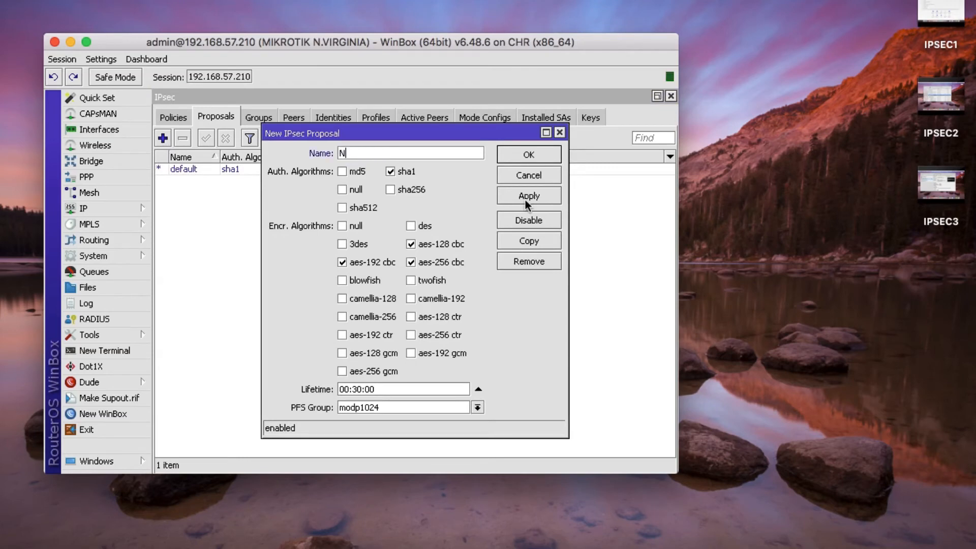
text(VIRGINIA PROPOSAL)
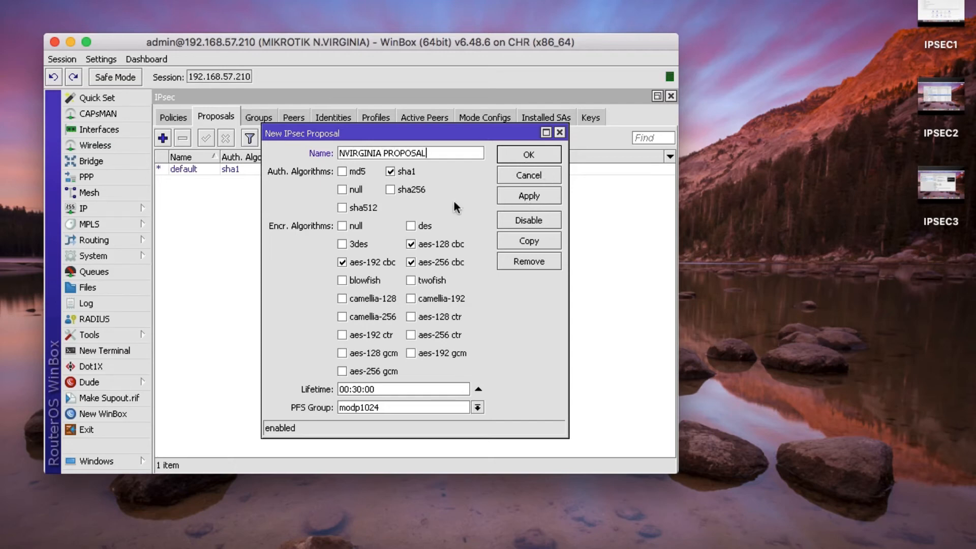
click(394, 175)
click(343, 264)
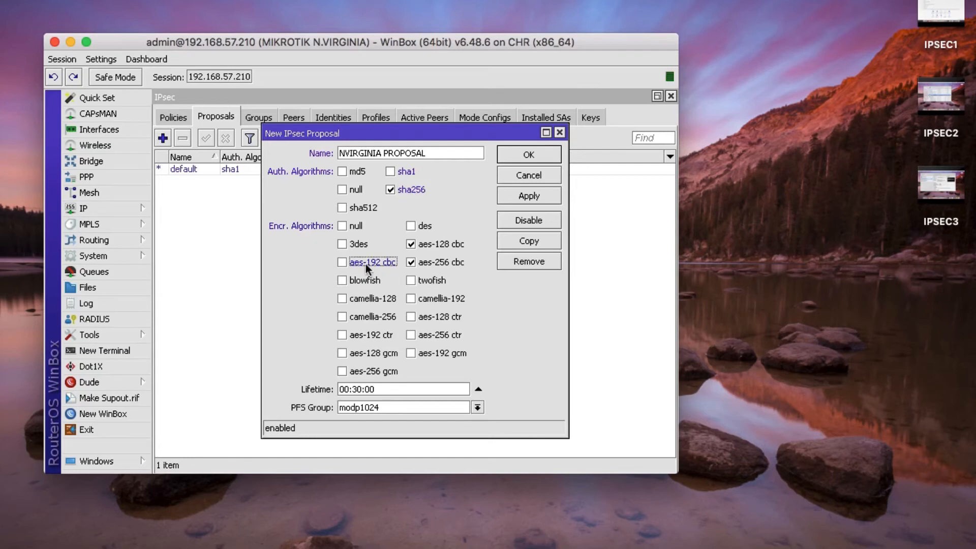
click(409, 248)
click(341, 390)
double_click(341, 390)
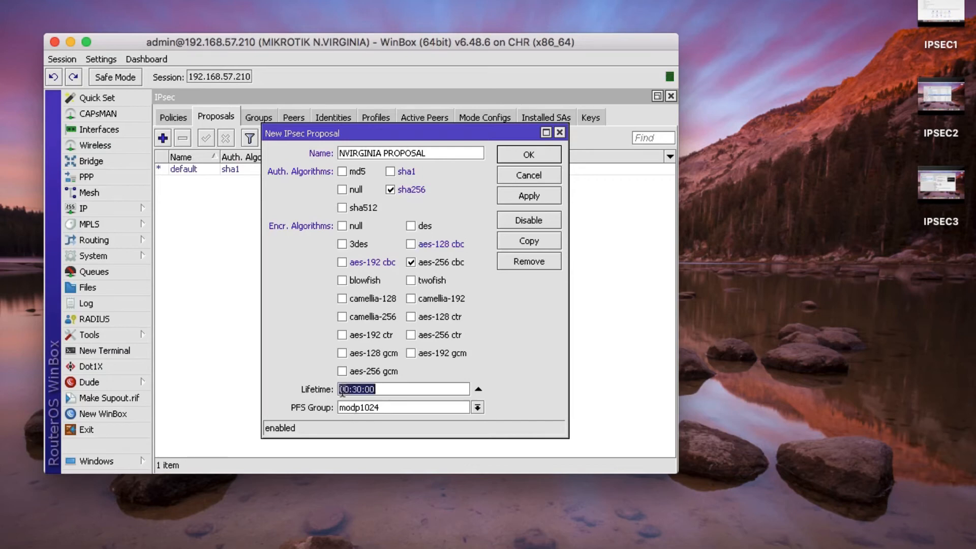
text(24)
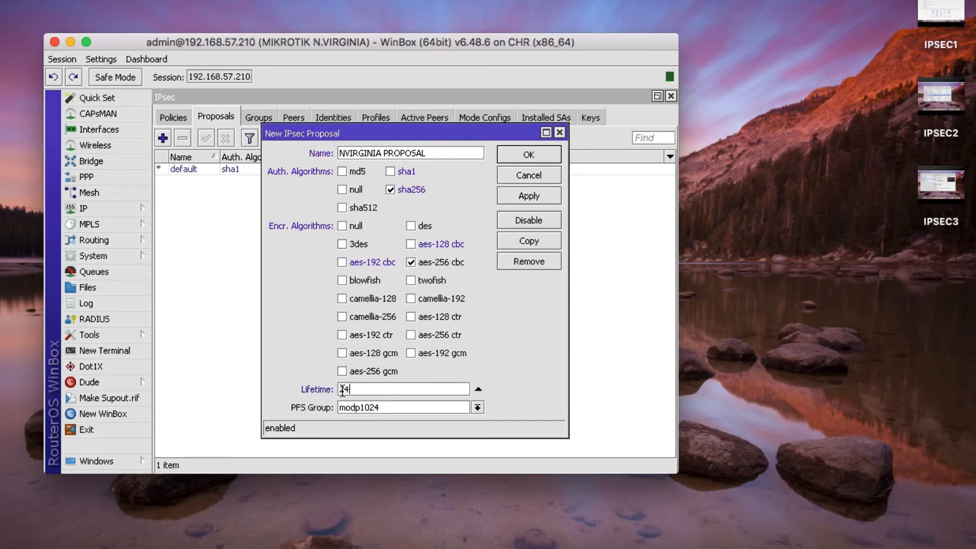
text(:00:00)
click(360, 408)
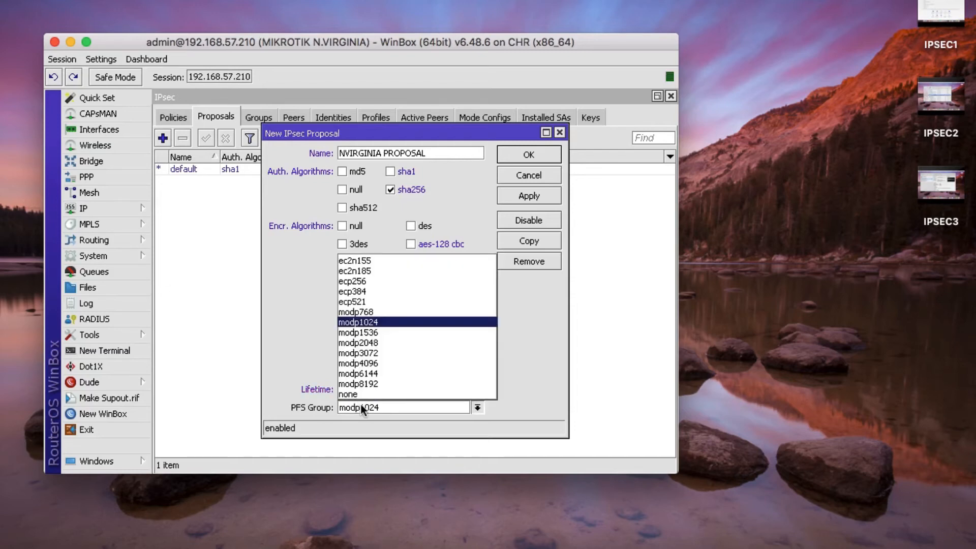
click(380, 344)
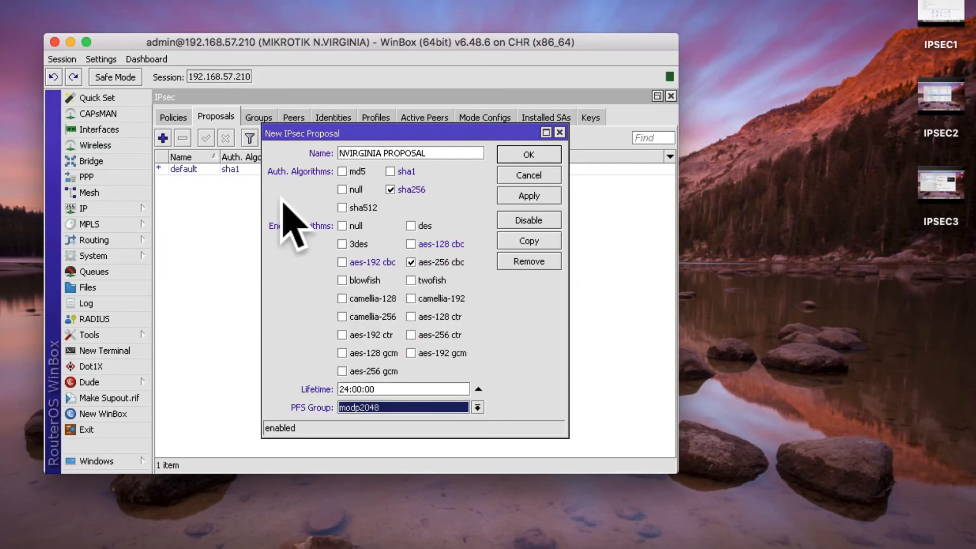
click(502, 196)
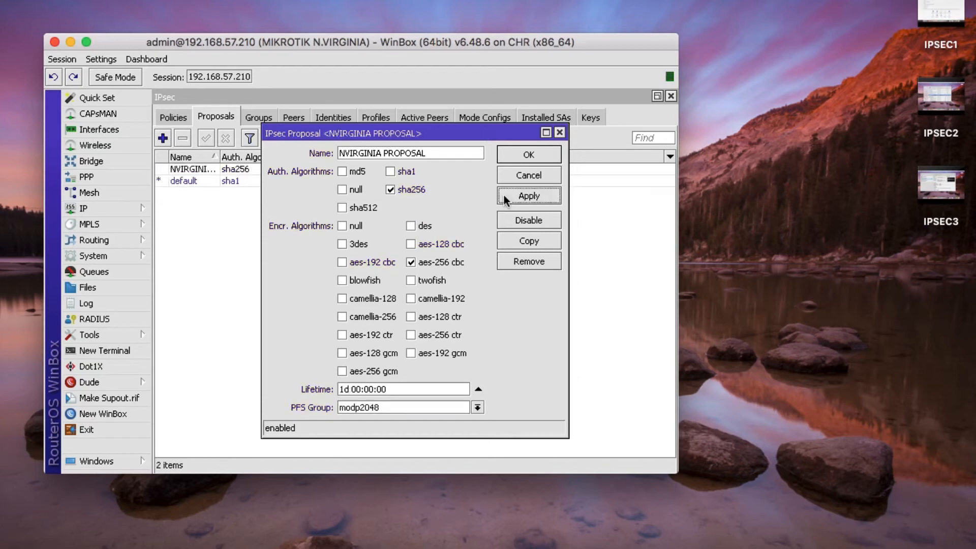
click(524, 160)
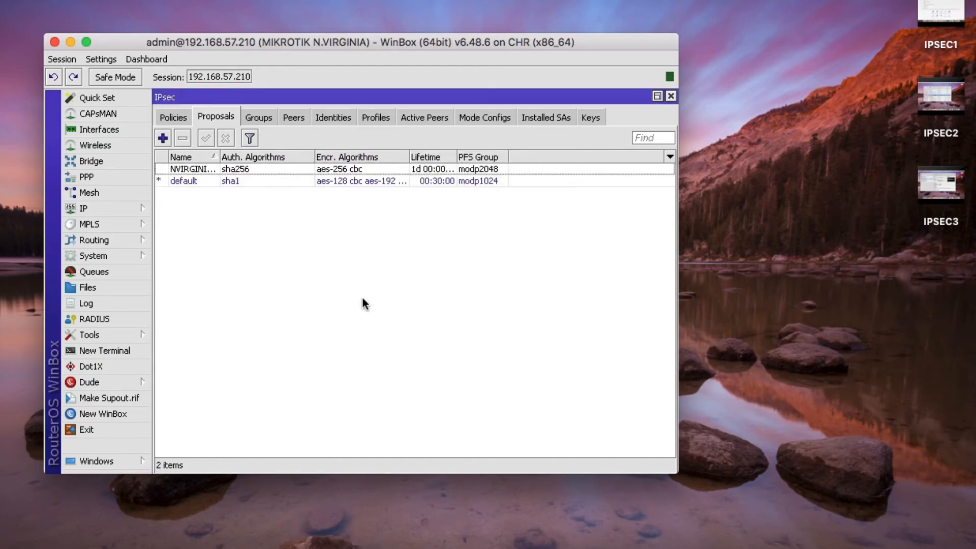
- Start a new IPsec policy for N.VIRGINIA PEER with tunnel mode turned on
click(179, 117)
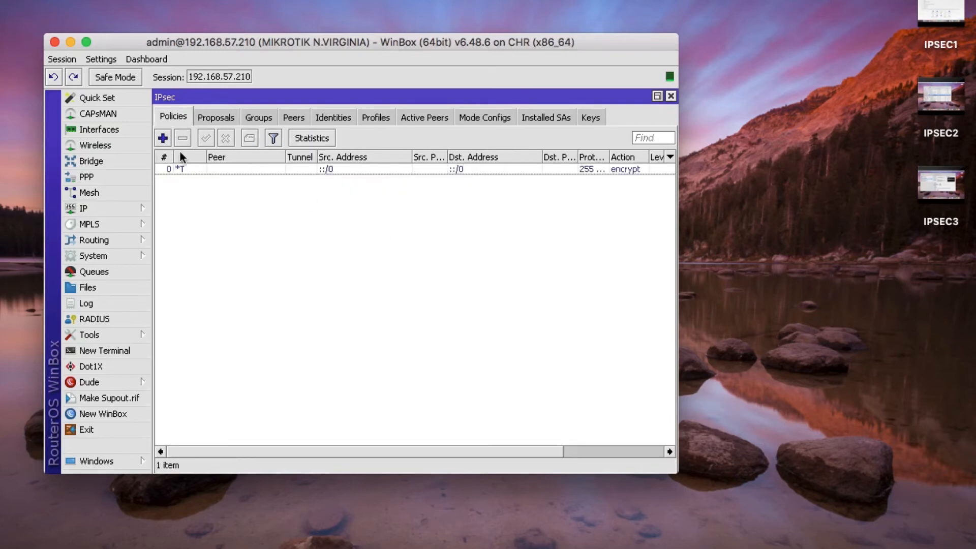
click(164, 139)
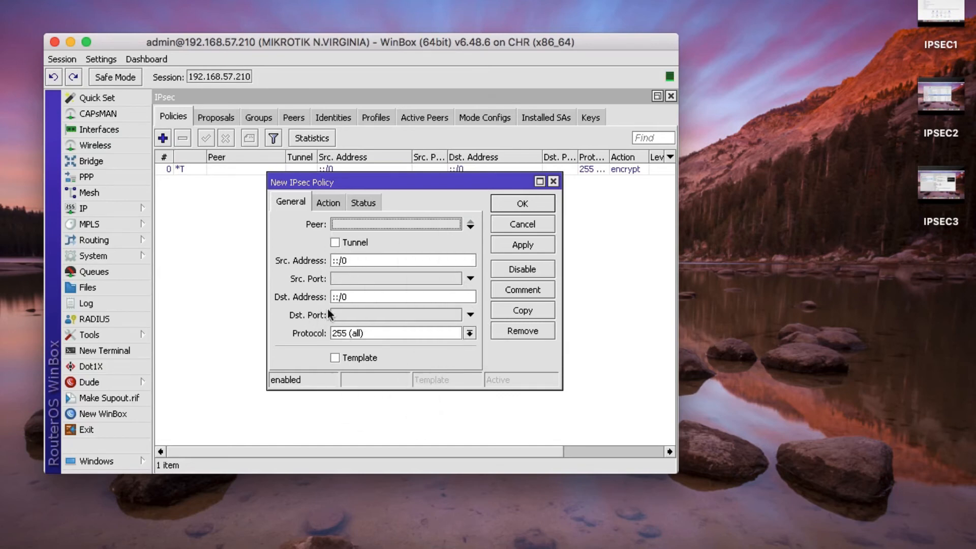
click(345, 227)
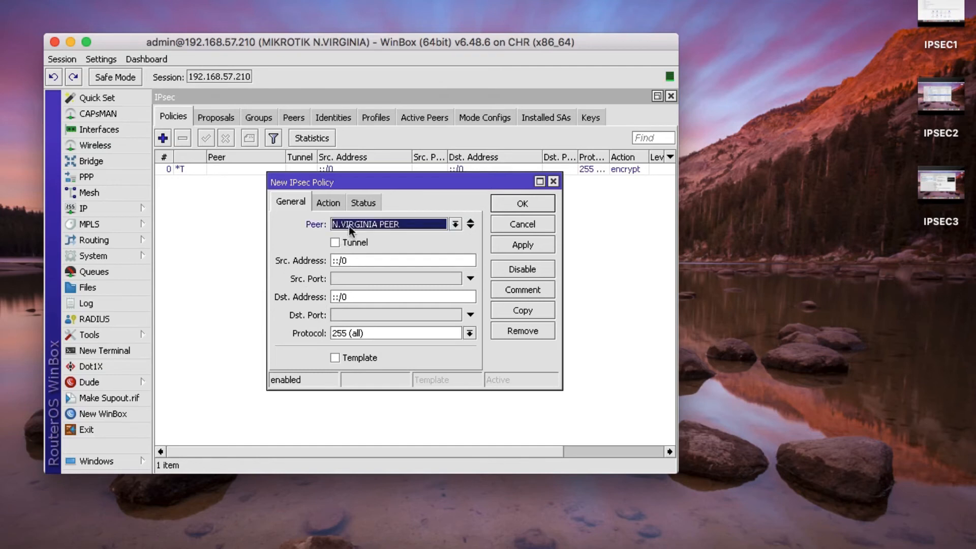
click(335, 243)
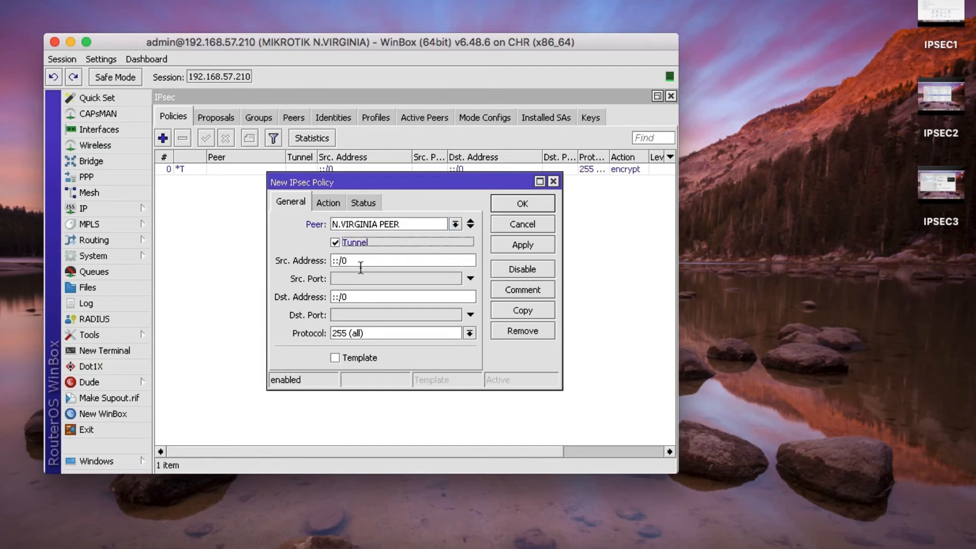
- Check the router's IP addresses, then set source 192.168.20.0/24 and destination 192.168.10.0/24
drag(374, 260, 295, 261)
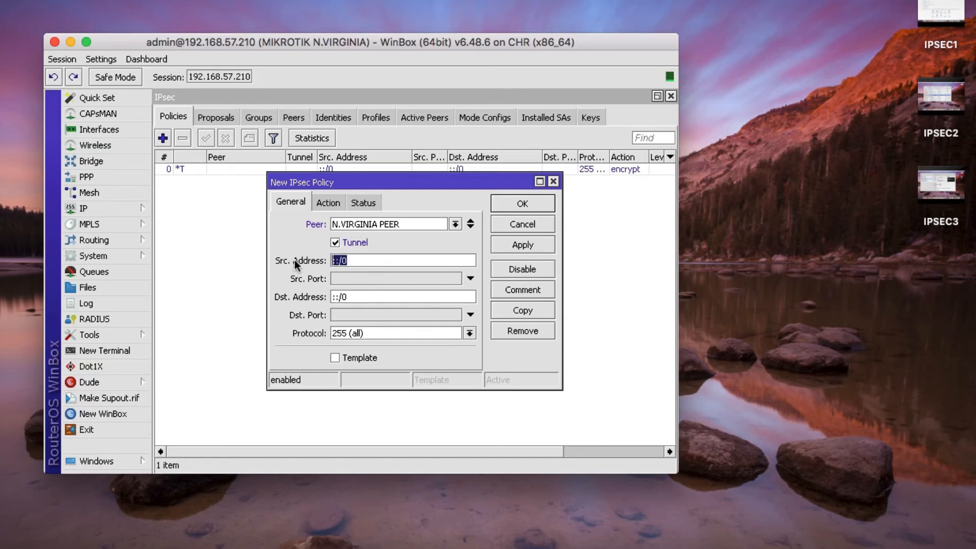
click(108, 208)
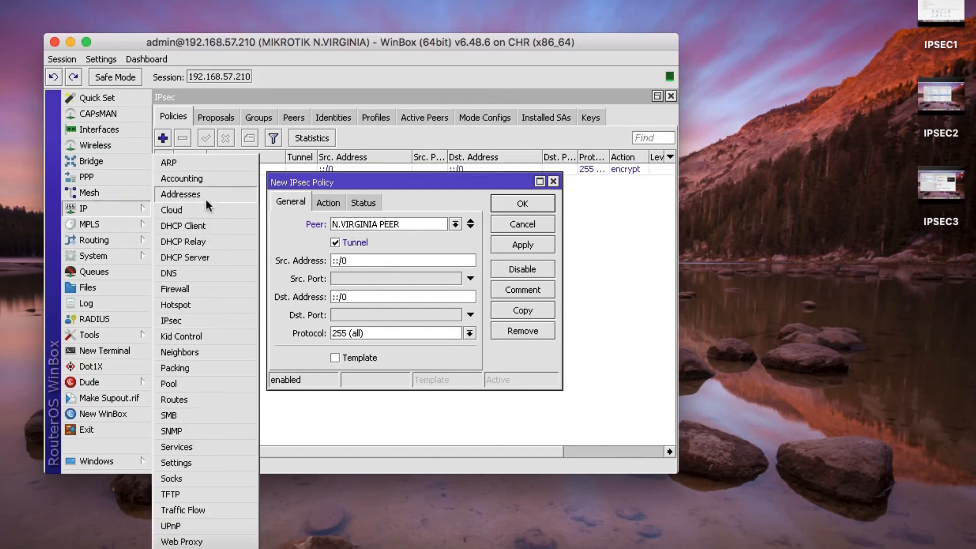
click(206, 196)
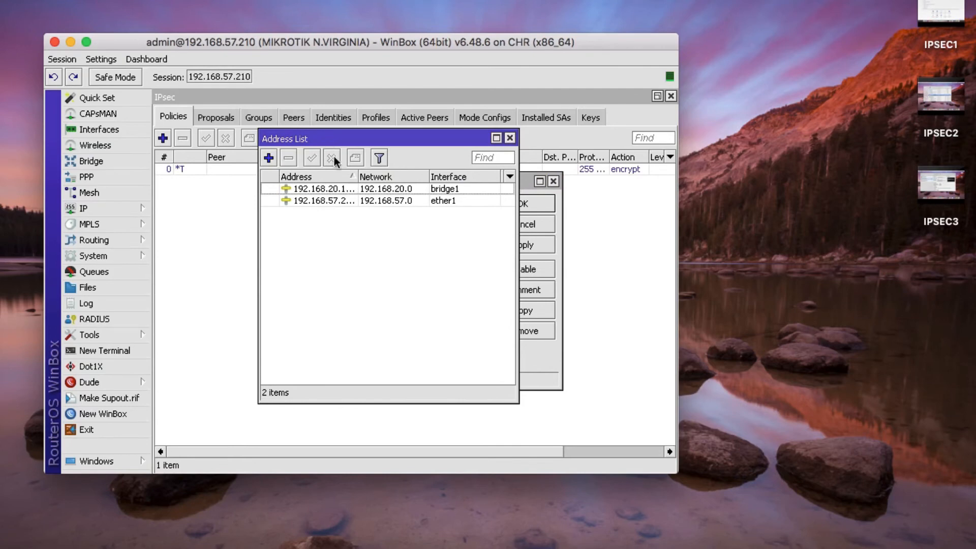
drag(358, 178, 441, 188)
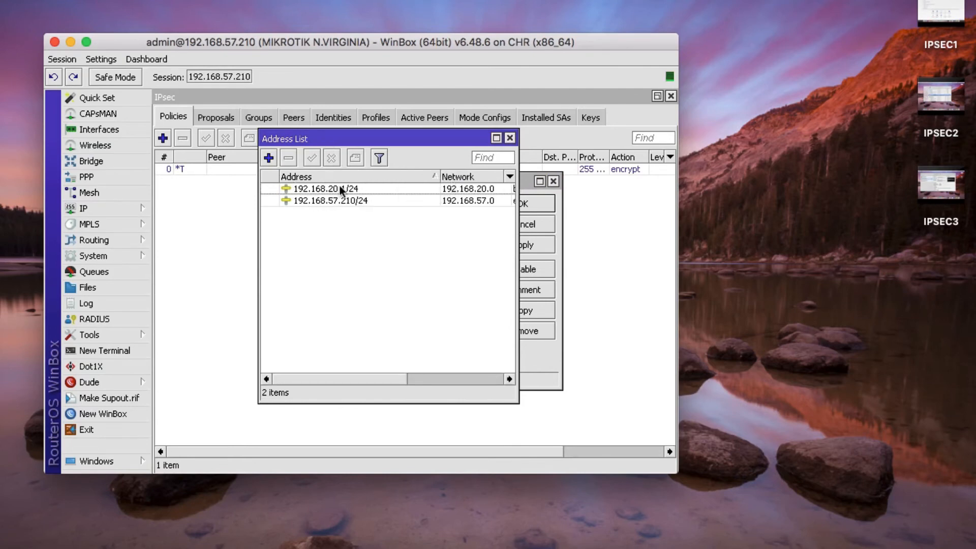
click(510, 137)
drag(356, 260, 321, 262)
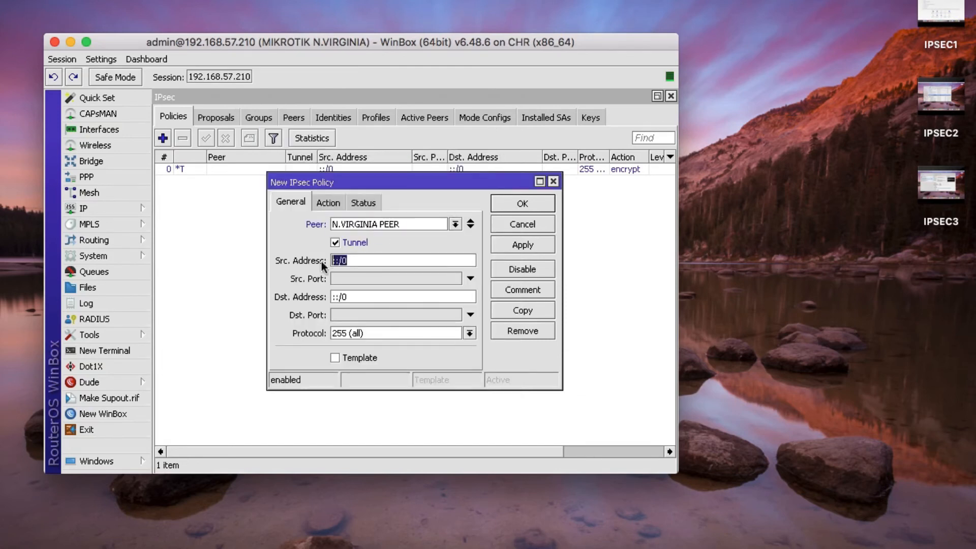
text(192.168.20.0/24)
double_click(363, 296)
text(192.16)
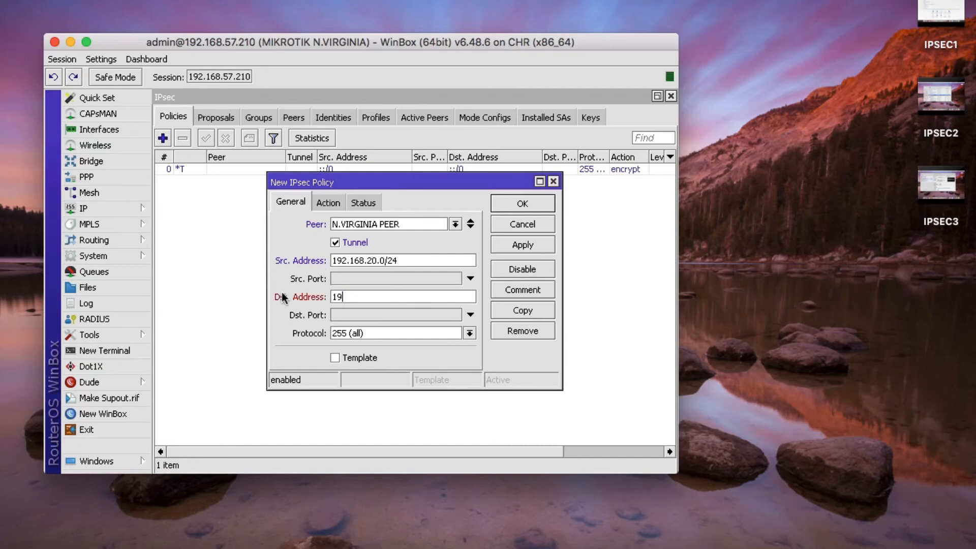
text(8.10.0/24)
- Save the policy with proposal NVIRGINIA PROPOSAL and bring the Oregon router's session forward
click(329, 206)
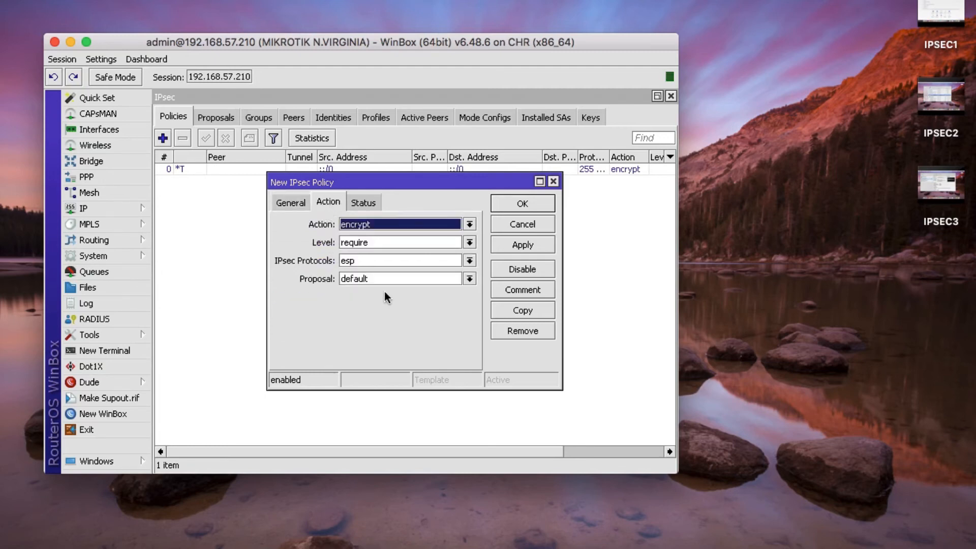
click(362, 280)
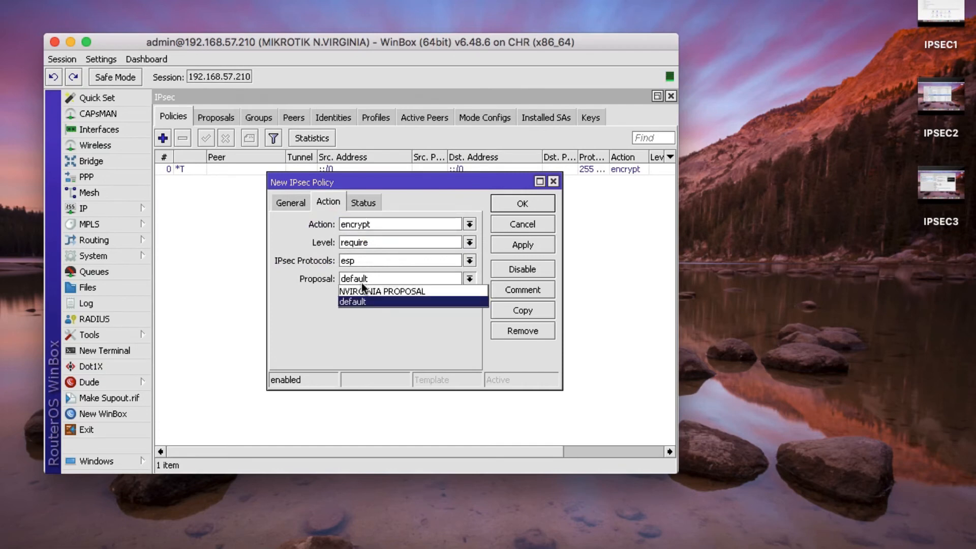
click(380, 291)
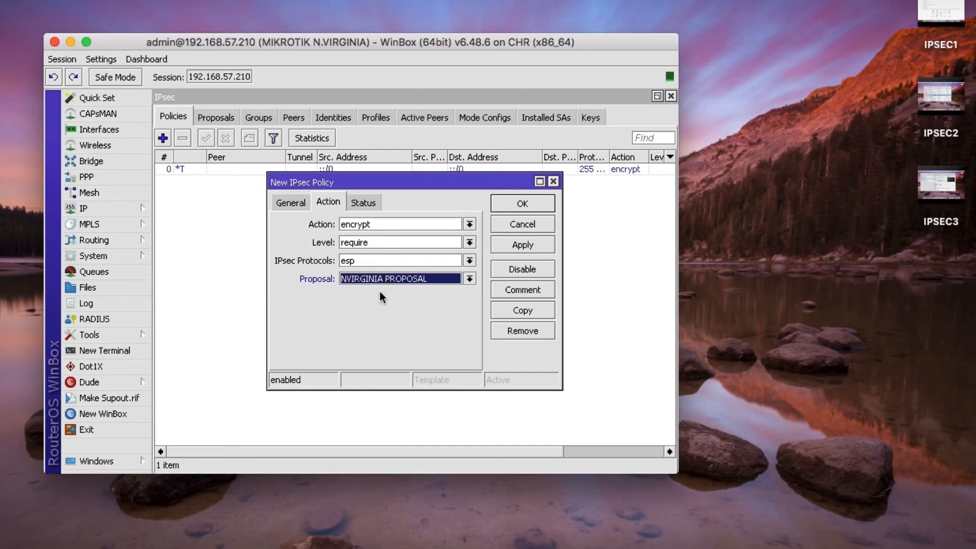
click(525, 247)
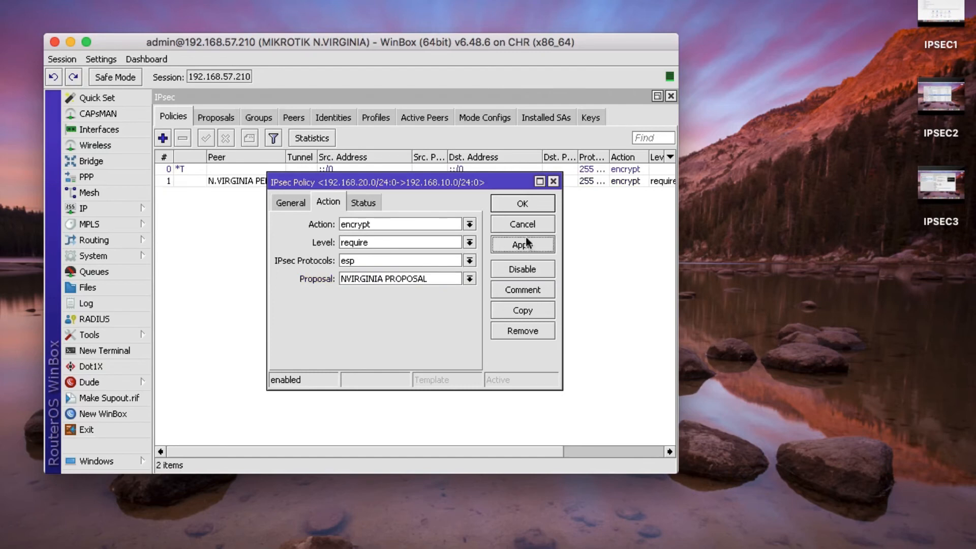
click(526, 206)
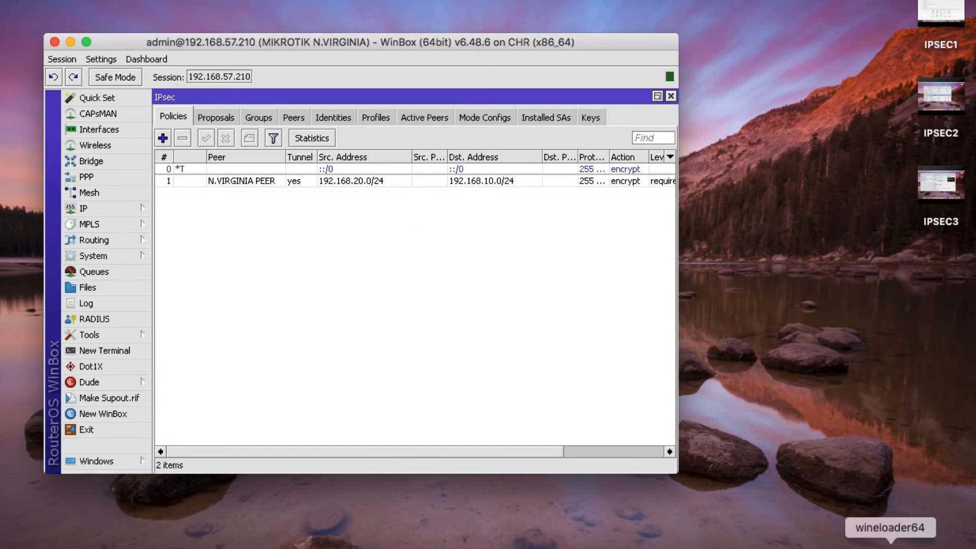
click(826, 548)
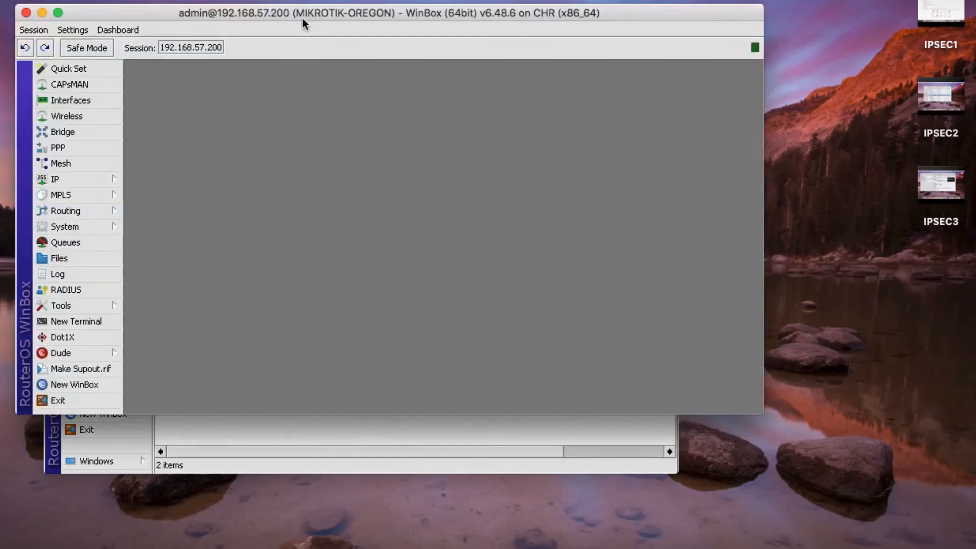
- Place both router windows side by side and open the Oregon router's IPsec Profiles list
drag(302, 19, 507, 14)
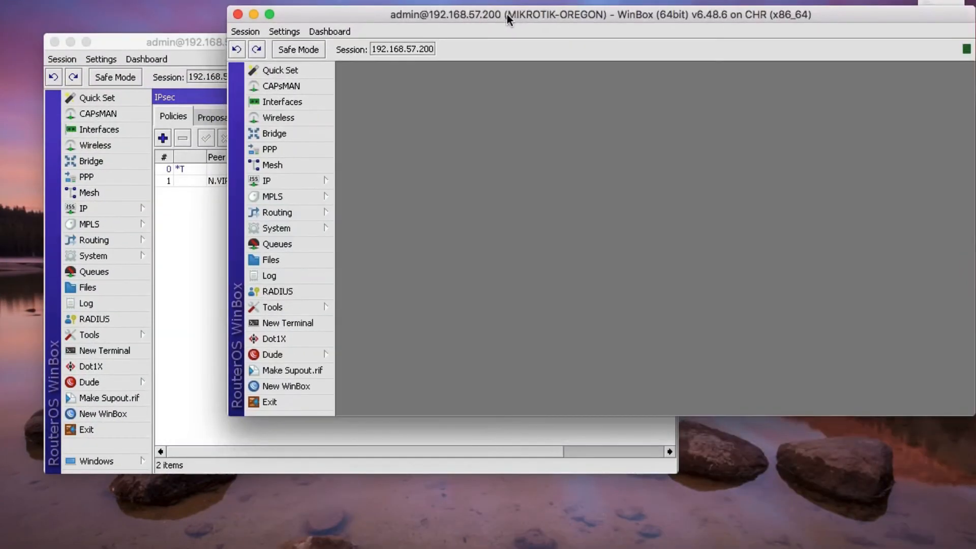
drag(184, 41, 162, 89)
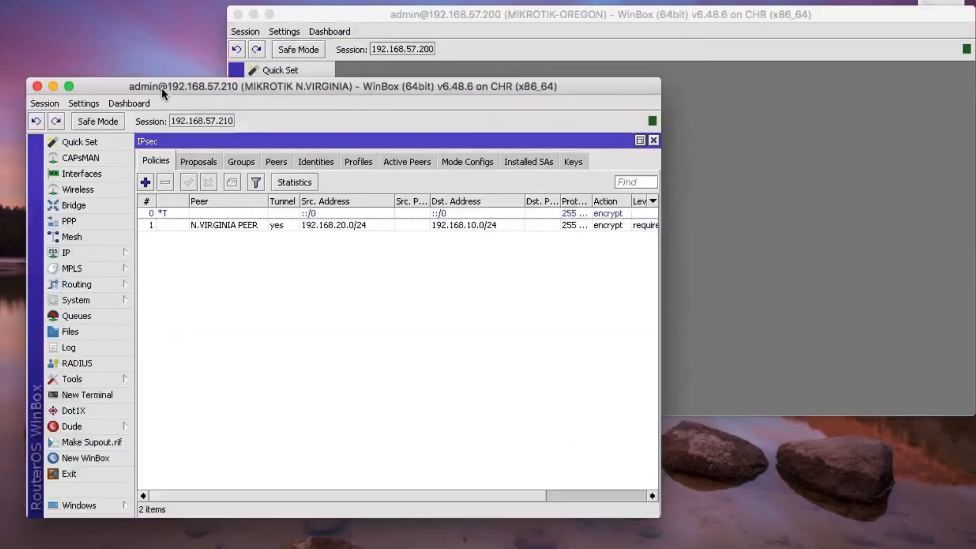
click(806, 136)
click(269, 180)
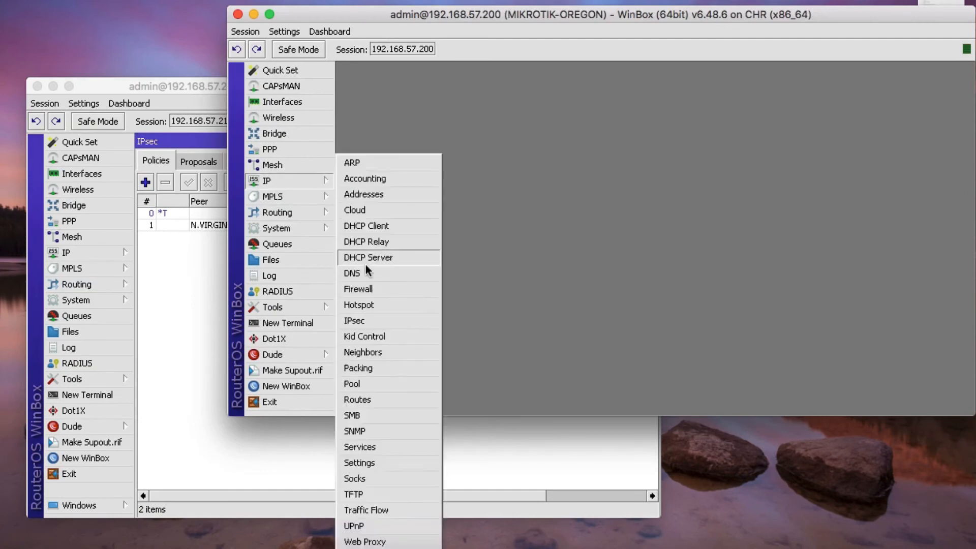
click(371, 318)
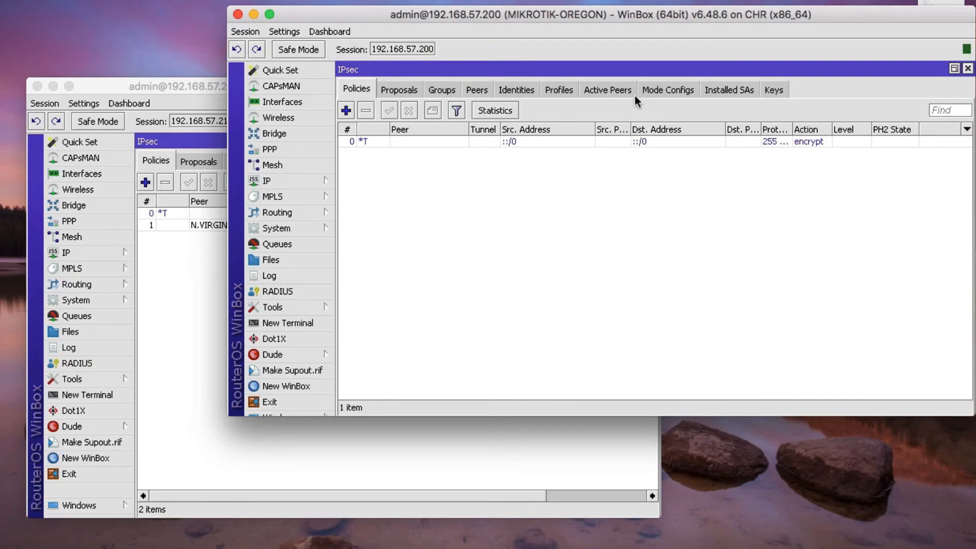
click(559, 90)
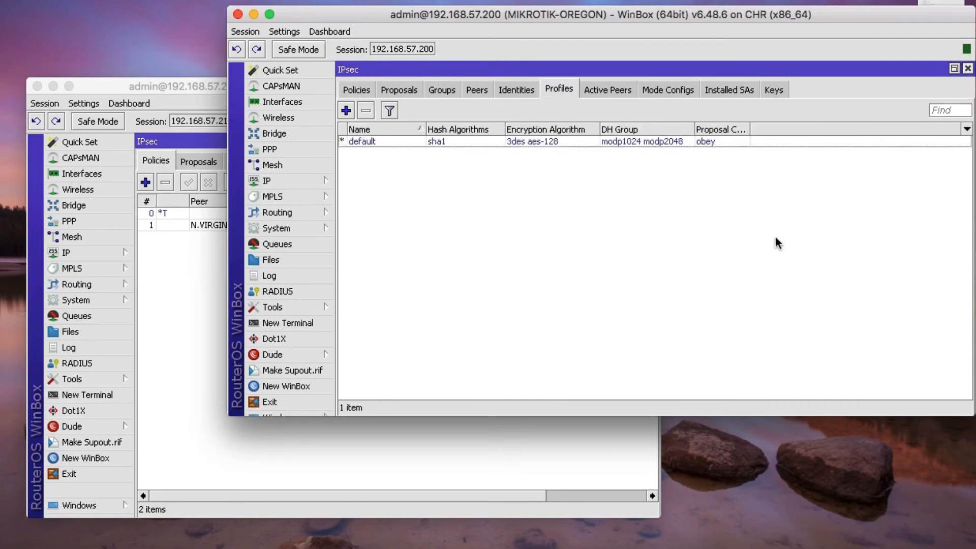
- Create OREGON PROFILE with sha256 hash, only aes-256 encryption and modp2048 DH group
click(346, 111)
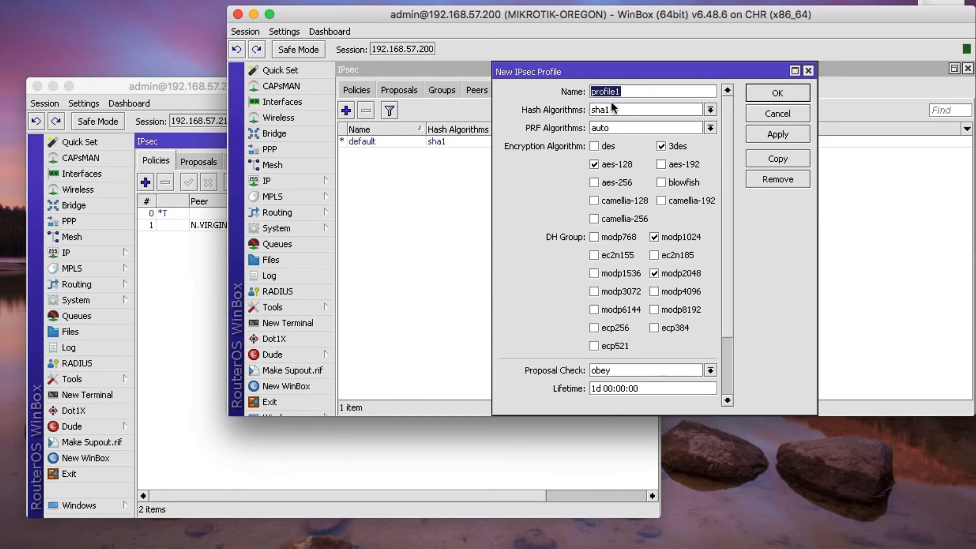
text(OREGON PROFILE)
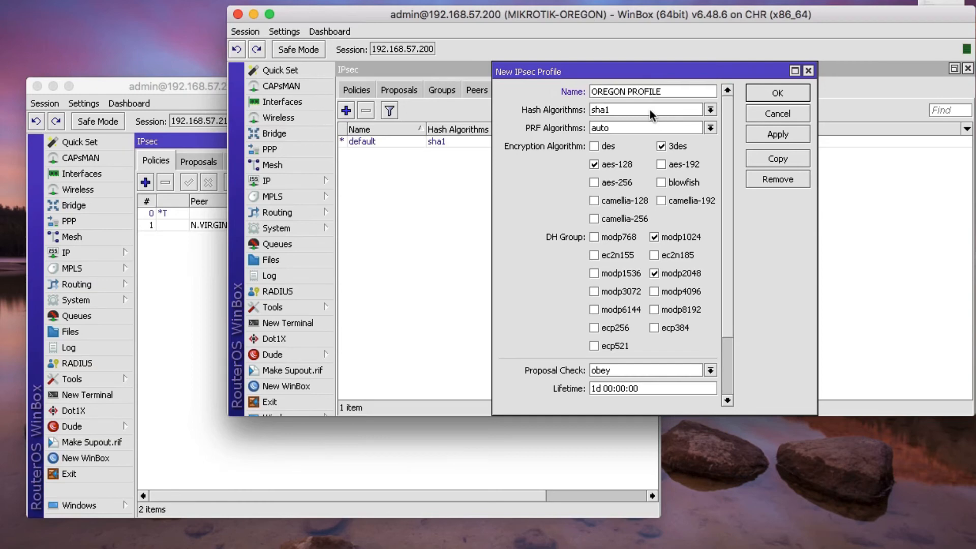
click(650, 110)
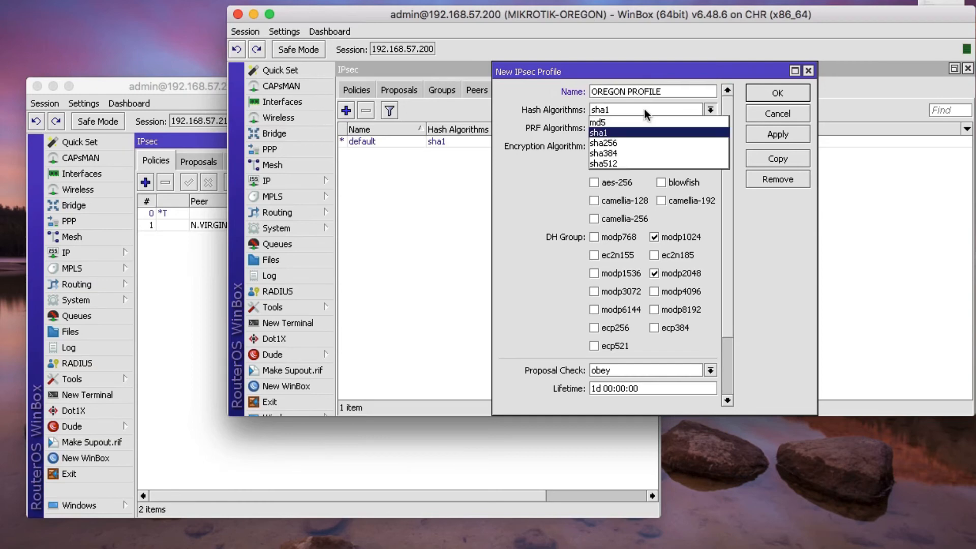
click(633, 137)
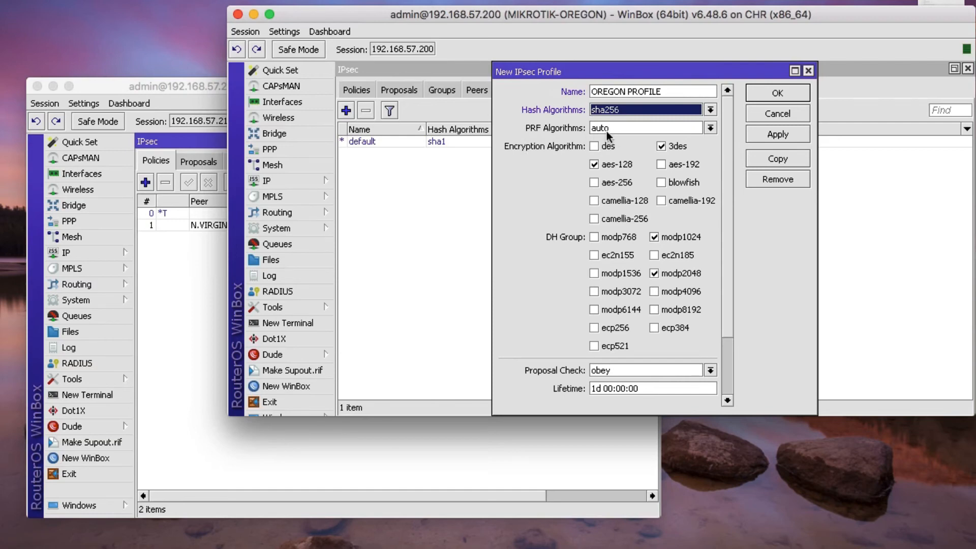
click(593, 165)
click(594, 165)
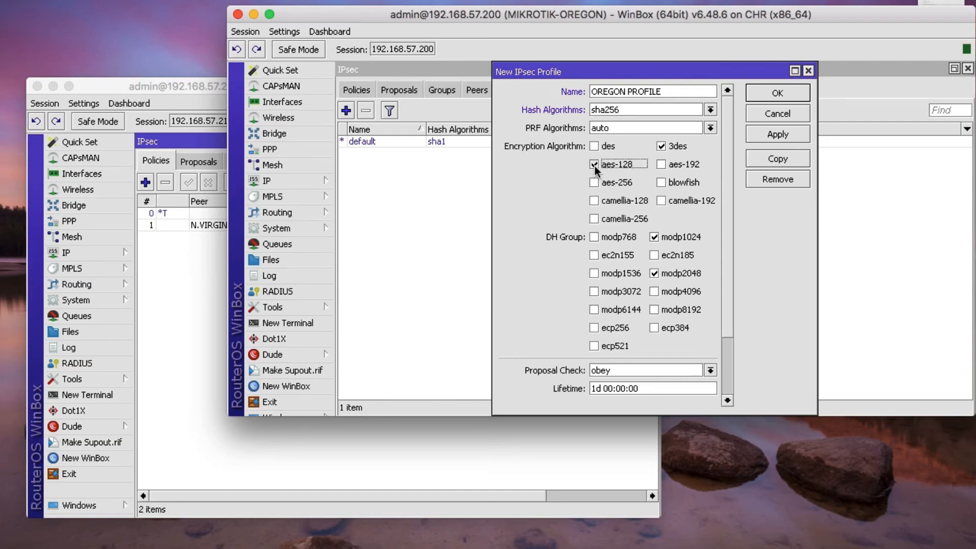
click(664, 147)
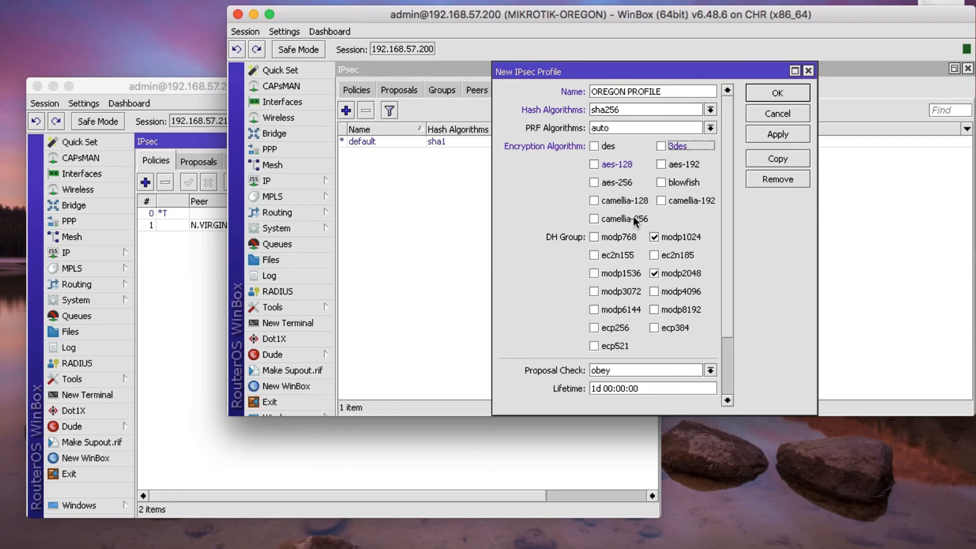
click(594, 183)
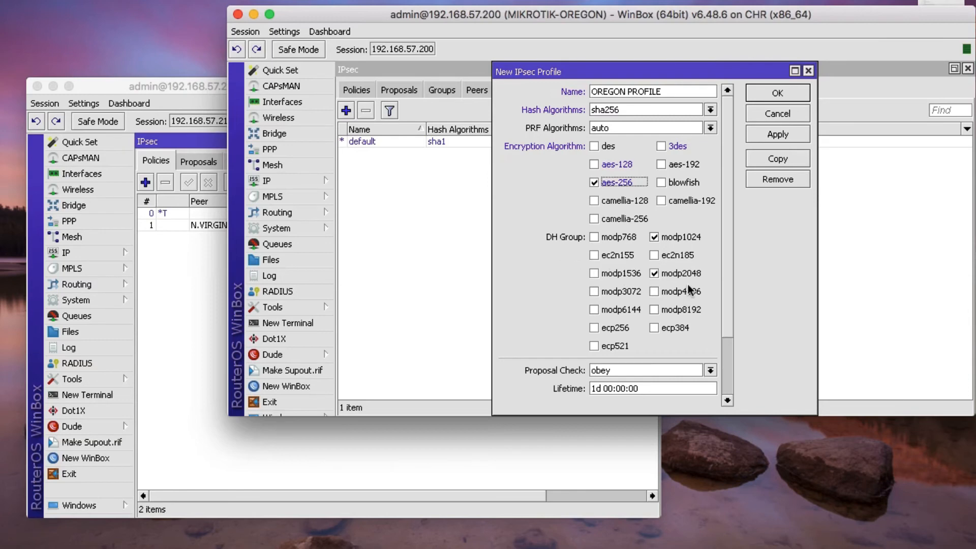
click(655, 237)
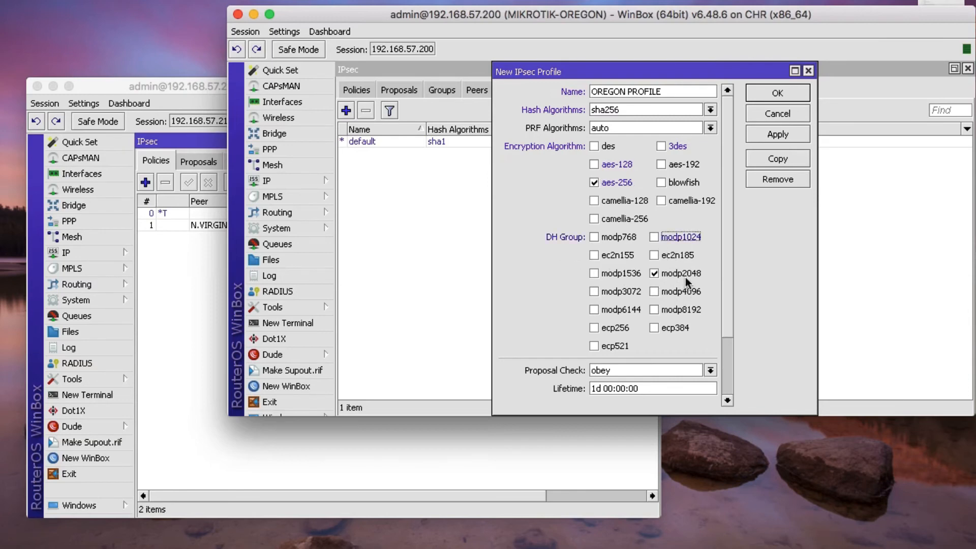
click(656, 274)
scroll(621, 352, down, 4)
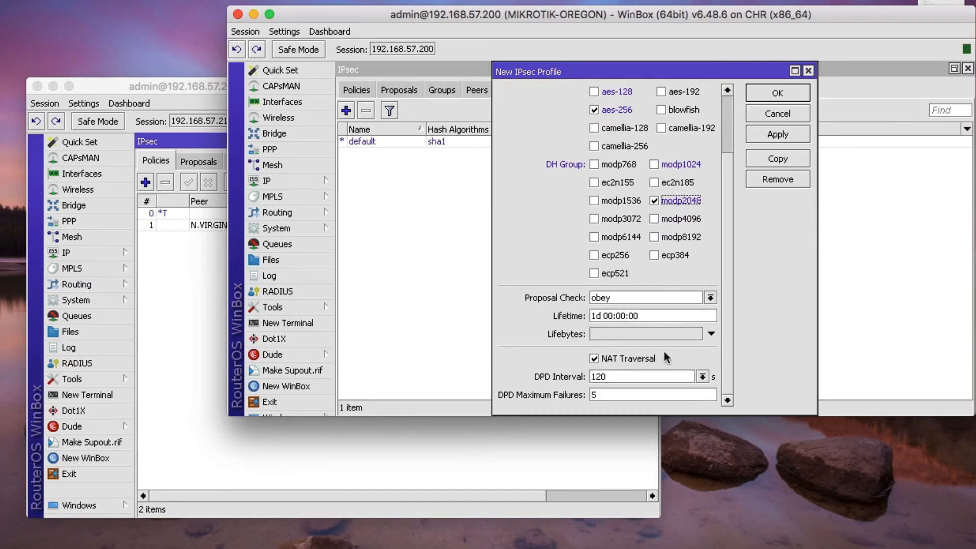
click(766, 133)
click(764, 95)
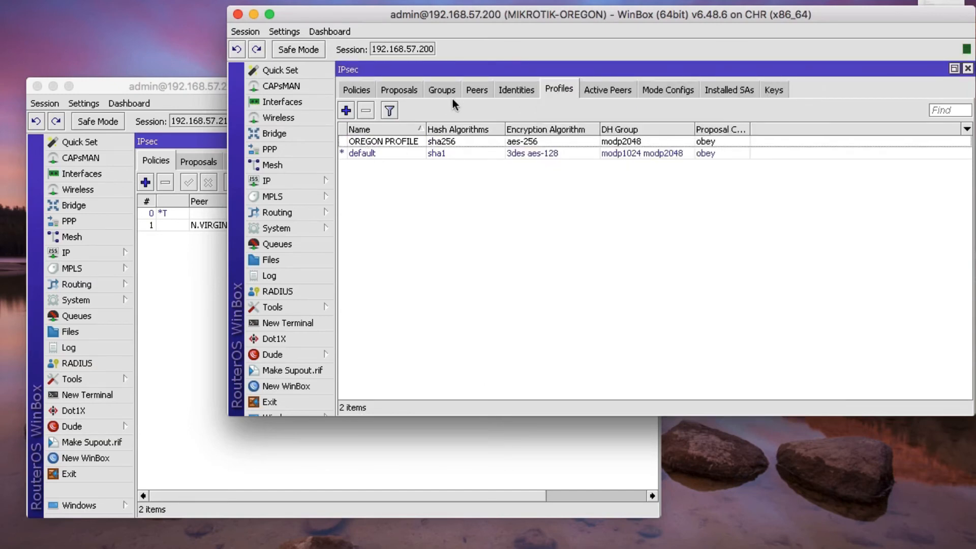
- Create OREGON PEER: address 192.168.57.210, local 192.168.57.200, profile OREGON PROFILE
click(481, 92)
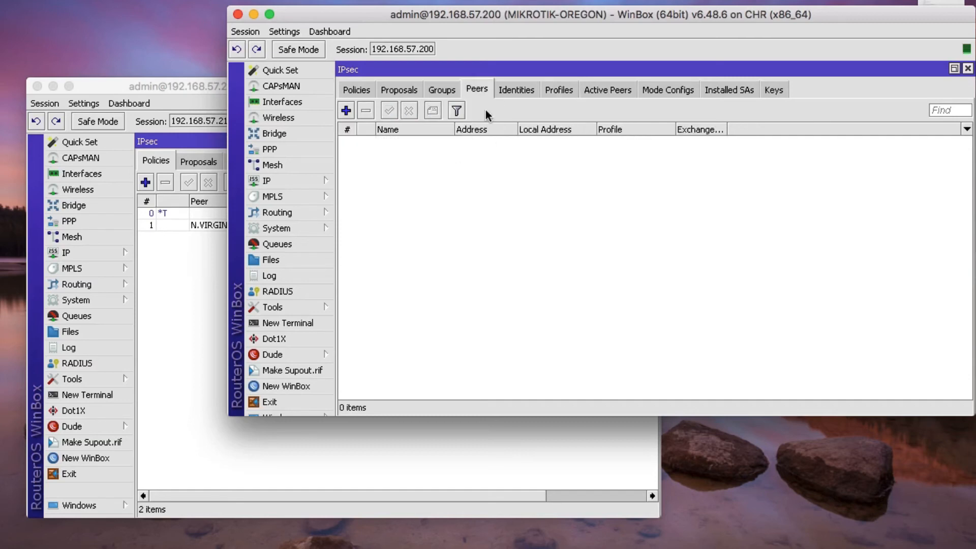
click(347, 111)
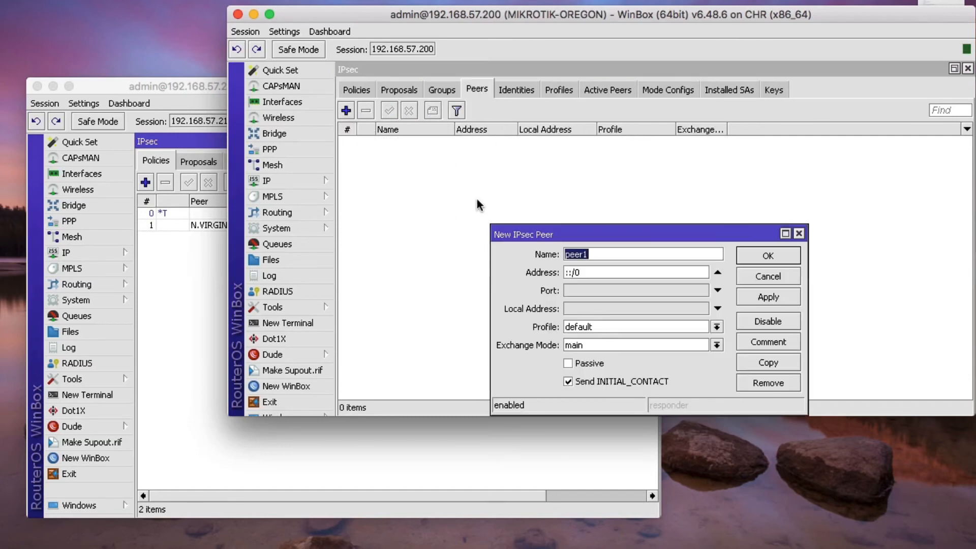
drag(567, 231, 462, 164)
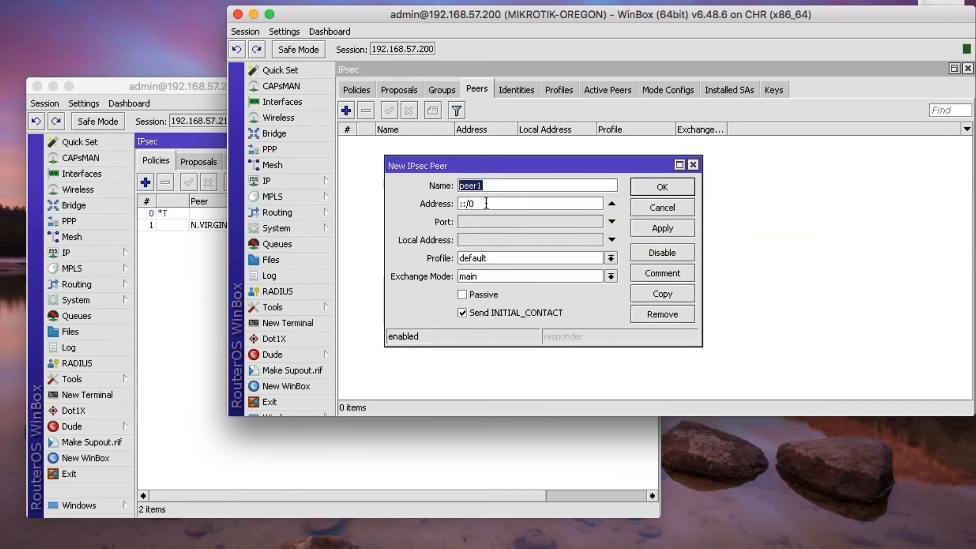
text(OREGON PEER)
key(Tab)
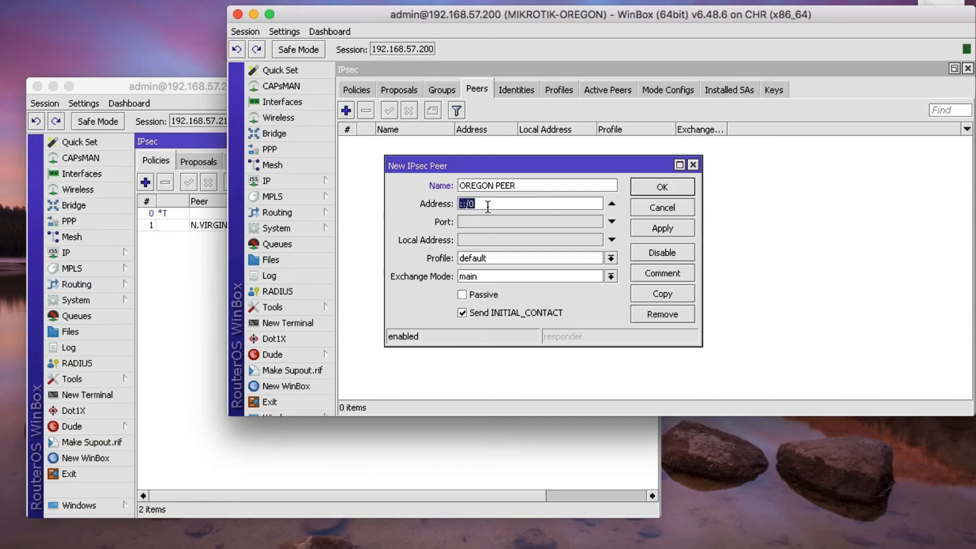
text(192.168.57.2)
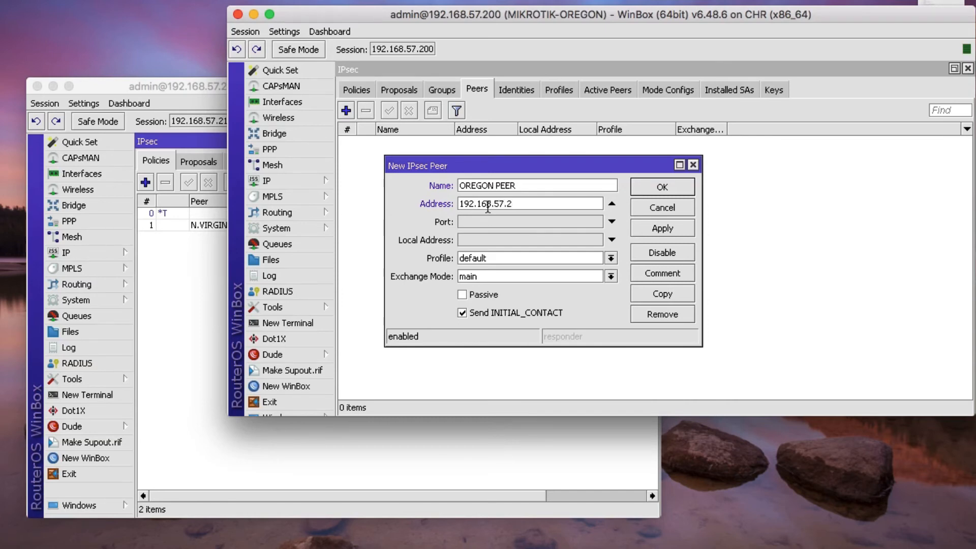
text(10)
click(497, 241)
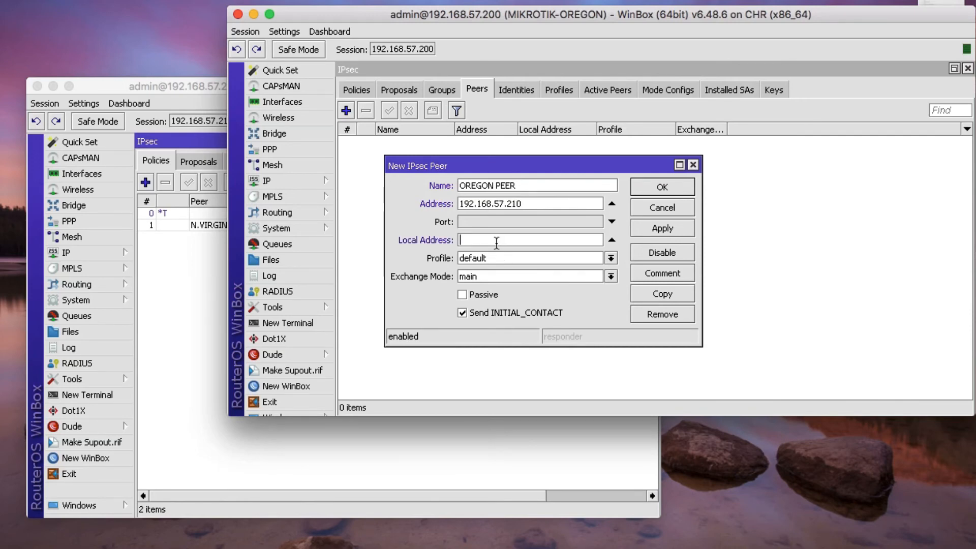
text(192.168.57.200)
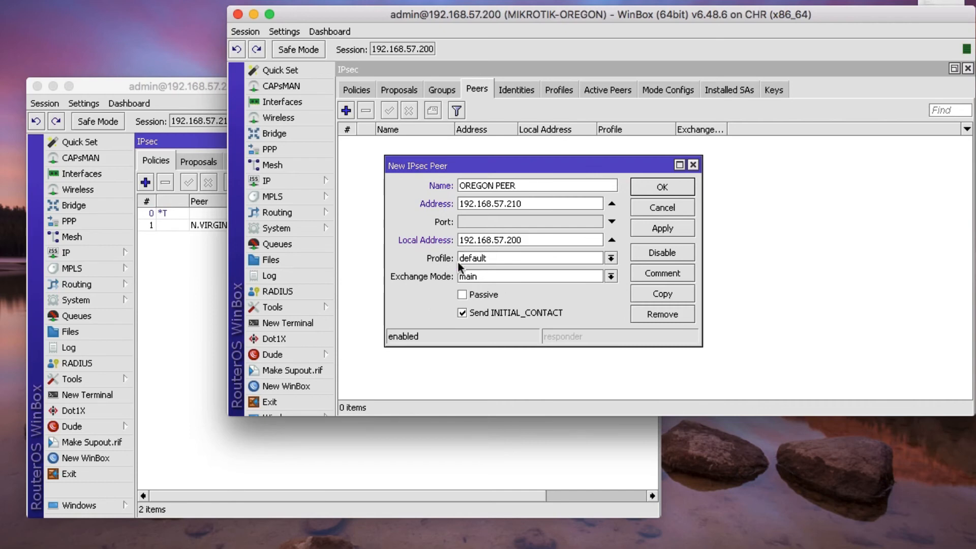
click(475, 260)
click(480, 267)
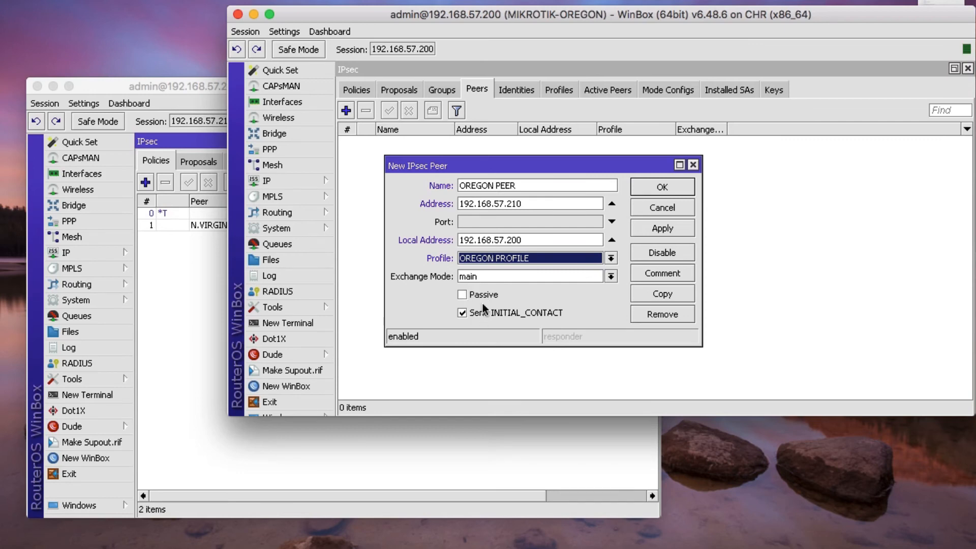
click(653, 226)
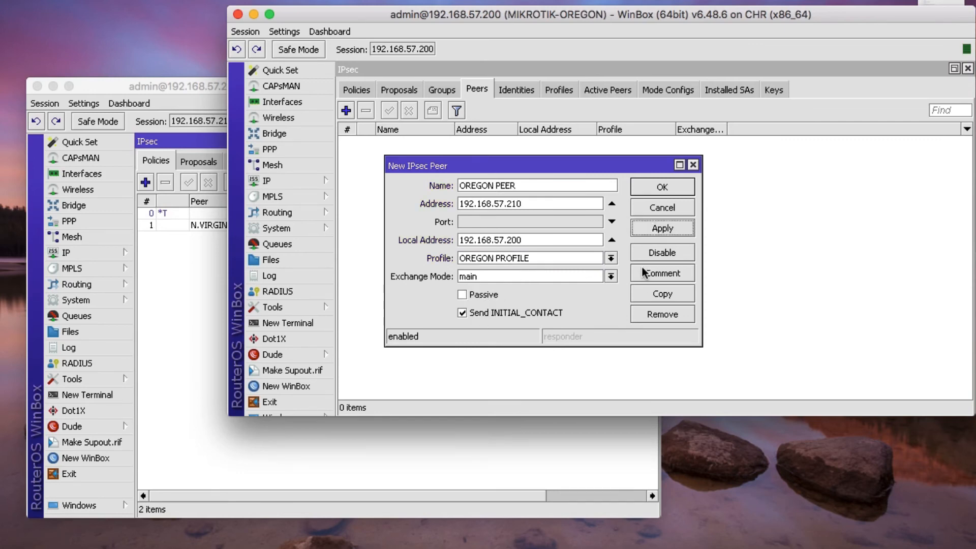
- Switch N.VIRGINIA PEER to N.VIRGINIA PROFILE on the N.Virginia router, then return to Oregon
click(194, 279)
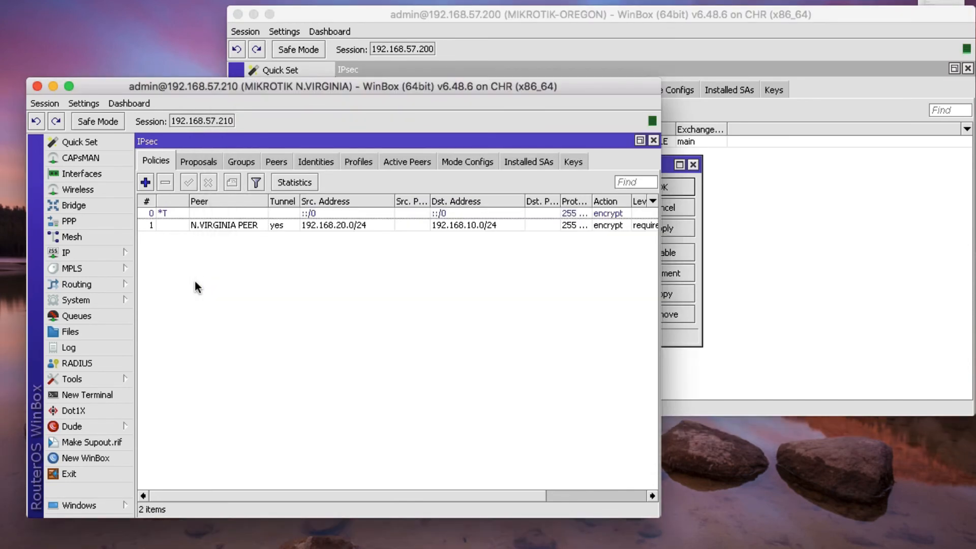
click(277, 162)
double_click(277, 215)
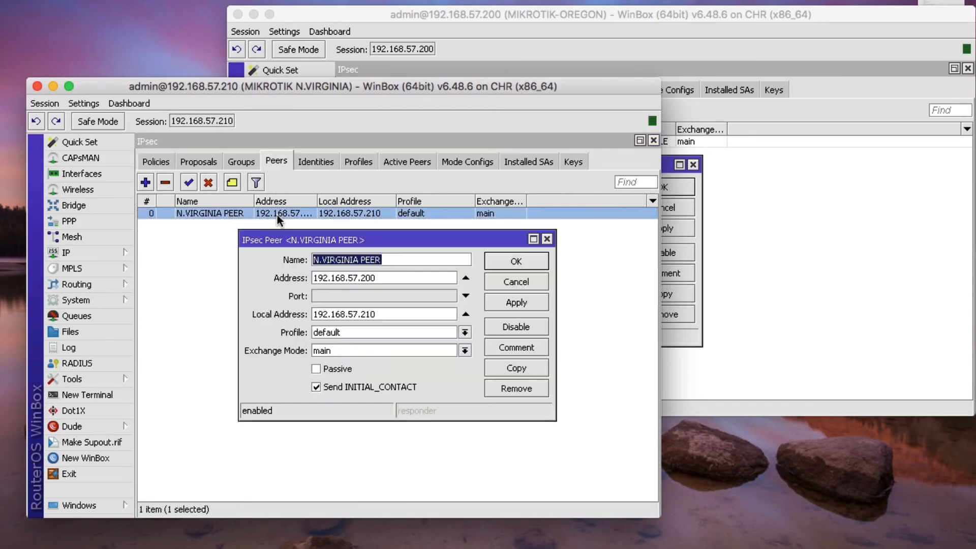
click(334, 338)
click(338, 343)
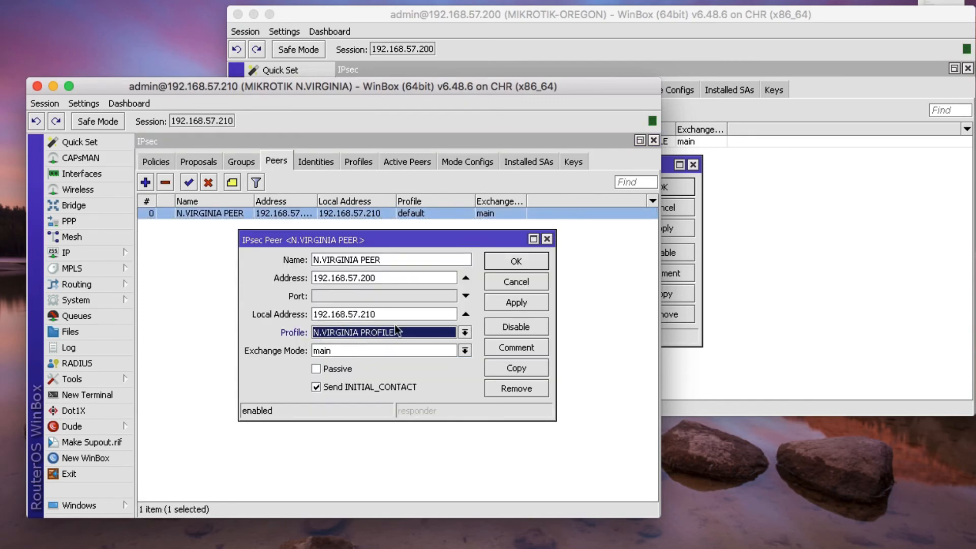
click(516, 302)
click(514, 263)
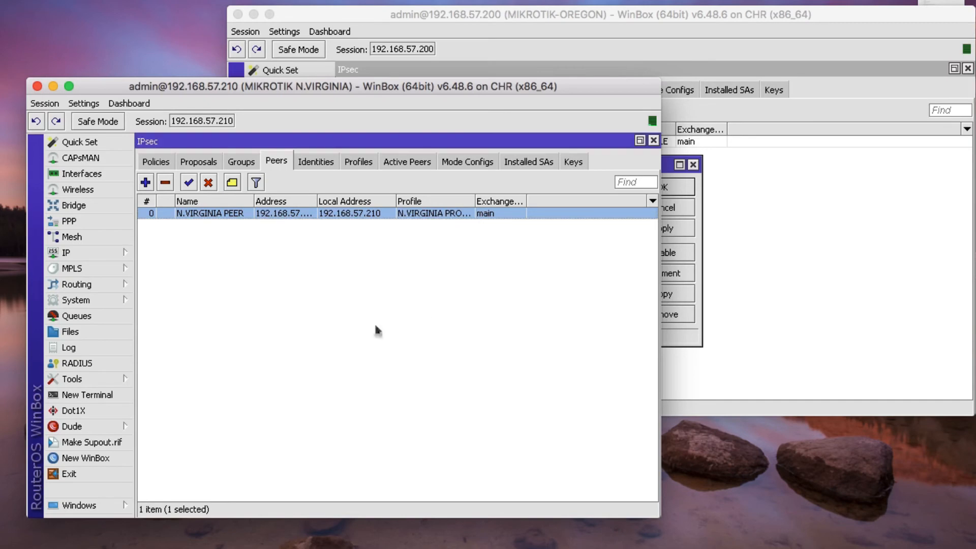
click(773, 211)
click(199, 277)
click(702, 227)
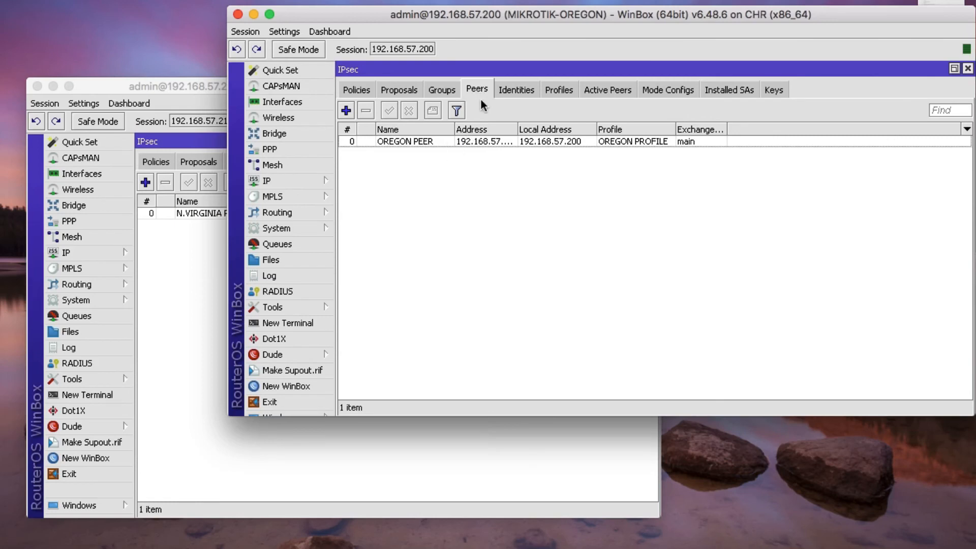
- Save a pre-shared-key identity with its secret for OREGON PEER, then show the Proposals list
click(517, 90)
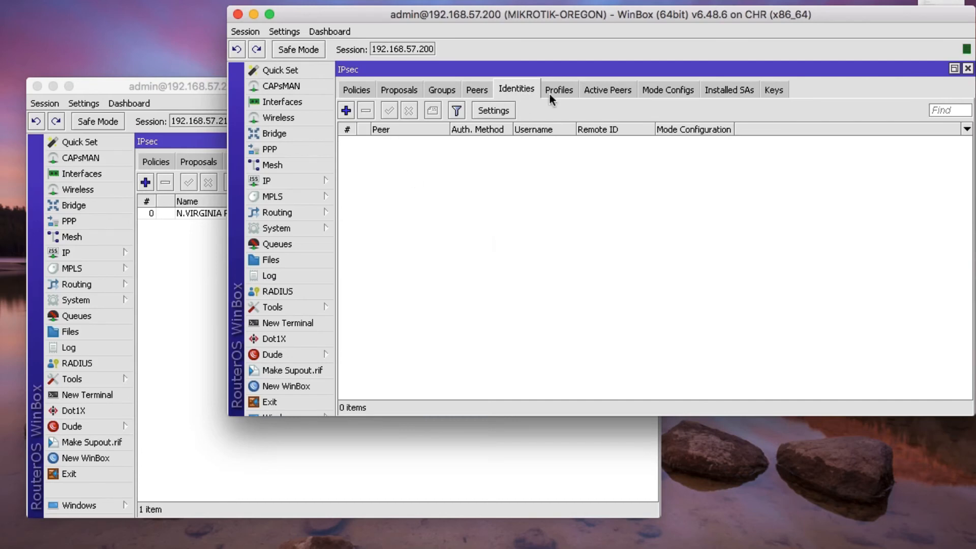
click(347, 111)
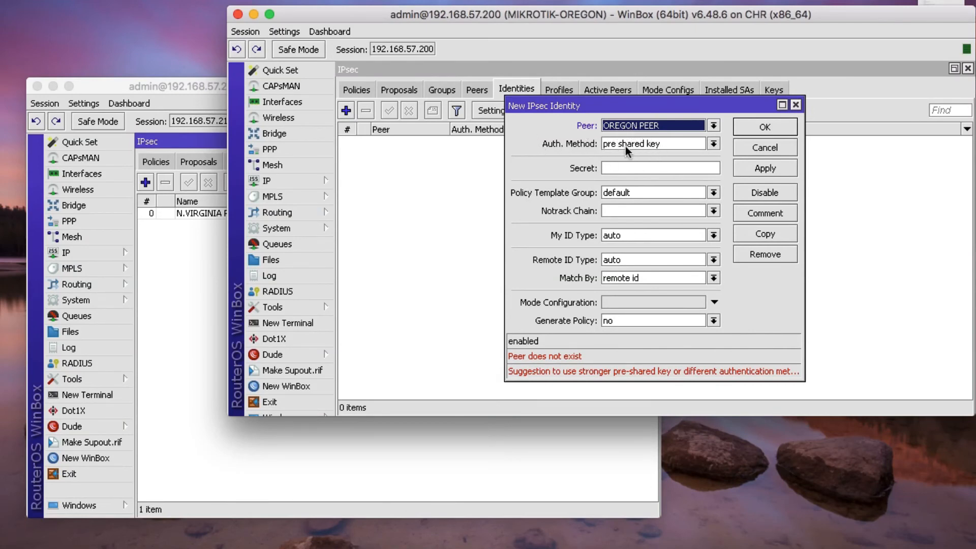
click(630, 170)
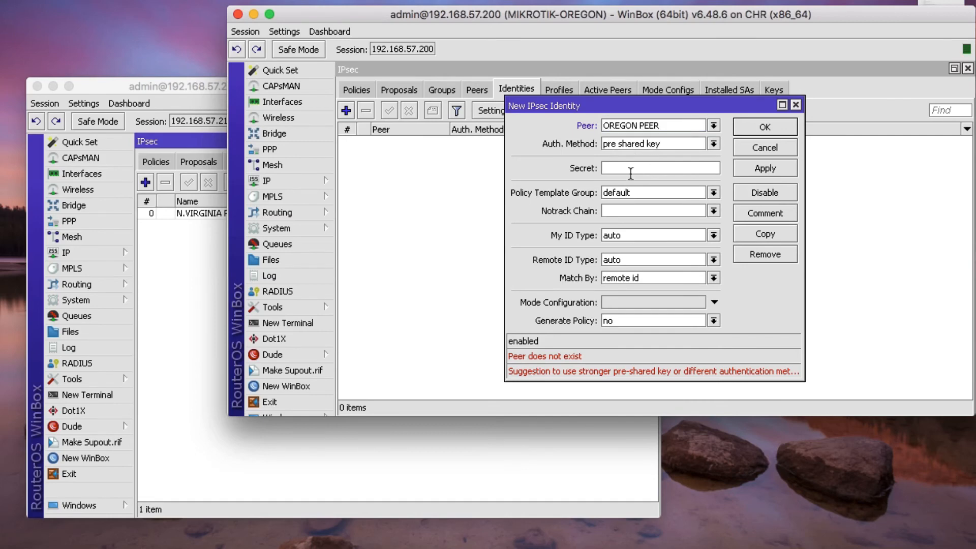
text(******)
click(771, 169)
click(766, 131)
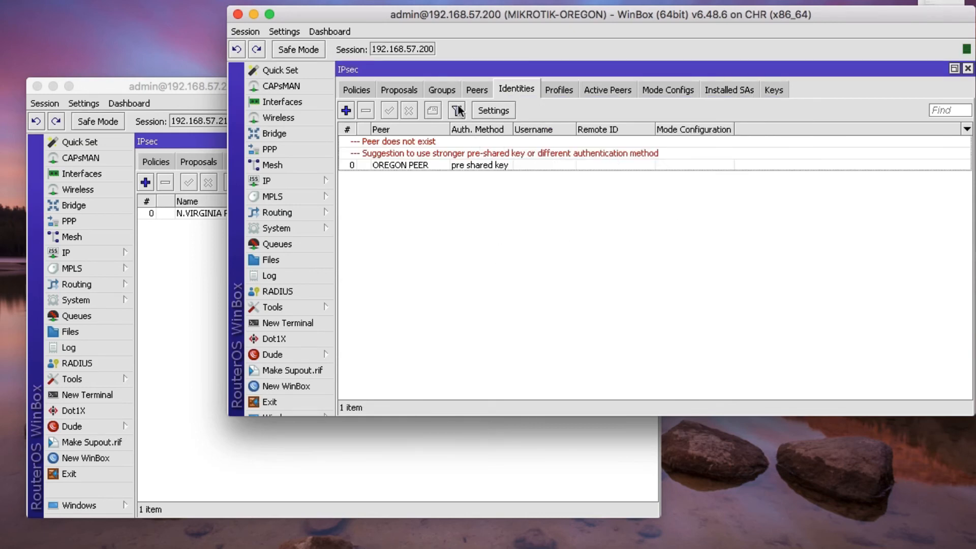
click(410, 94)
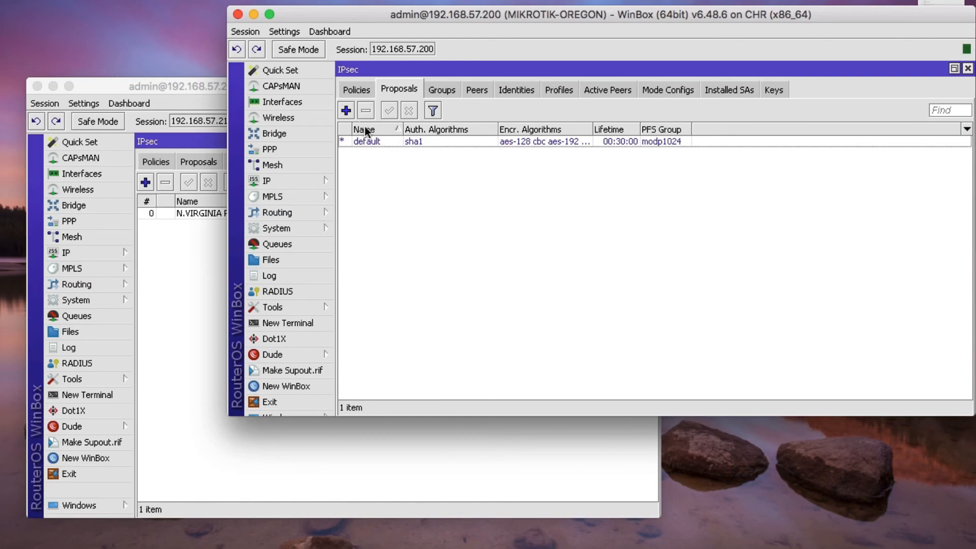
- Start OREGON PROPOSAL with only sha256 authentication and aes-256 cbc encryption
click(345, 110)
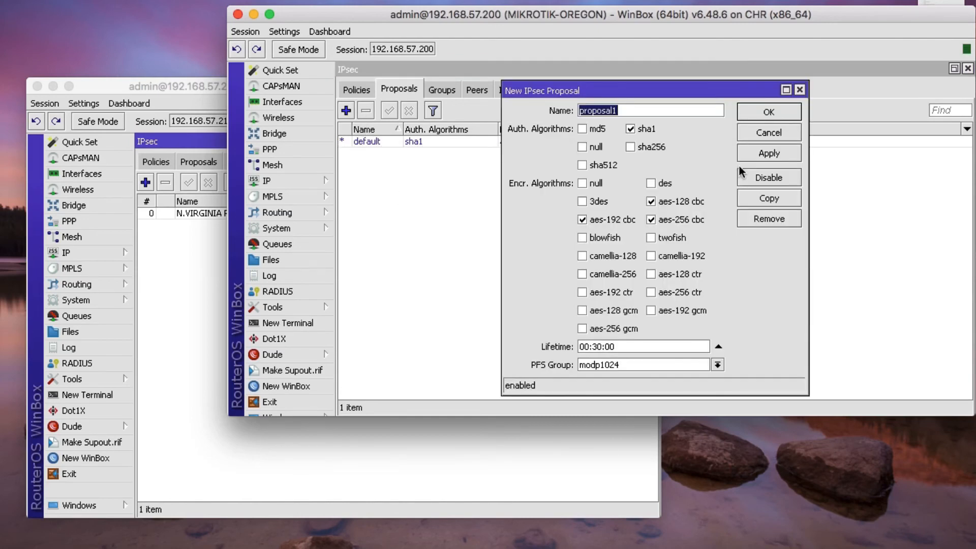
text(OREG)
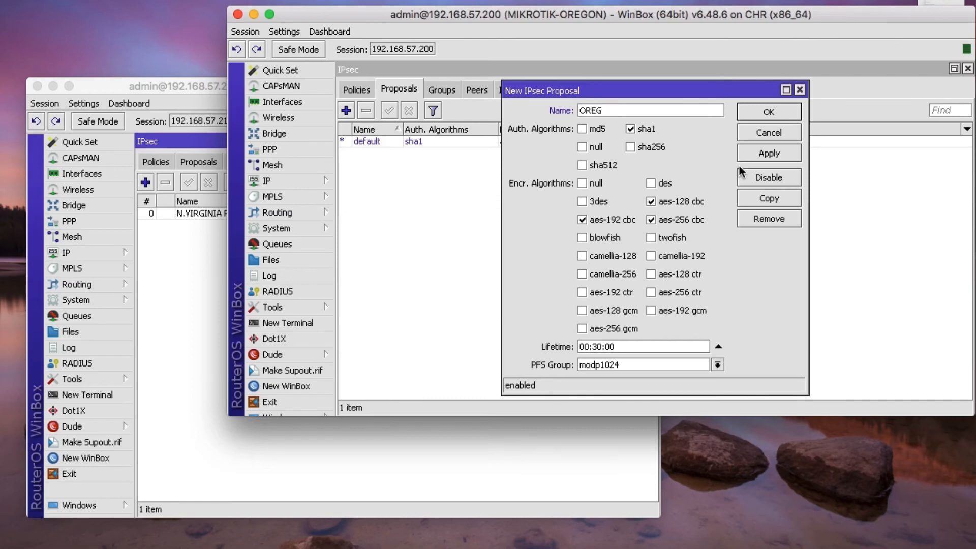
text(ON PROPOSAL)
click(630, 129)
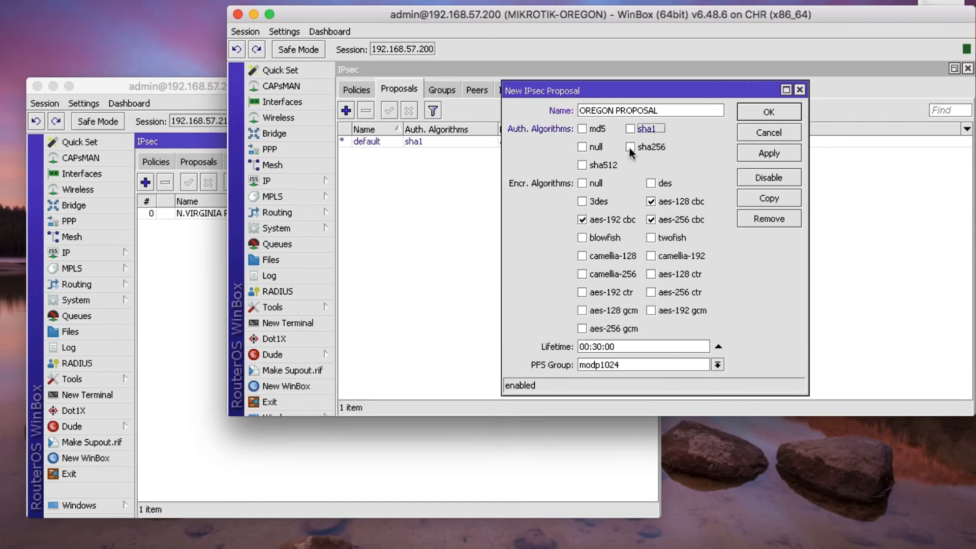
click(630, 147)
click(582, 219)
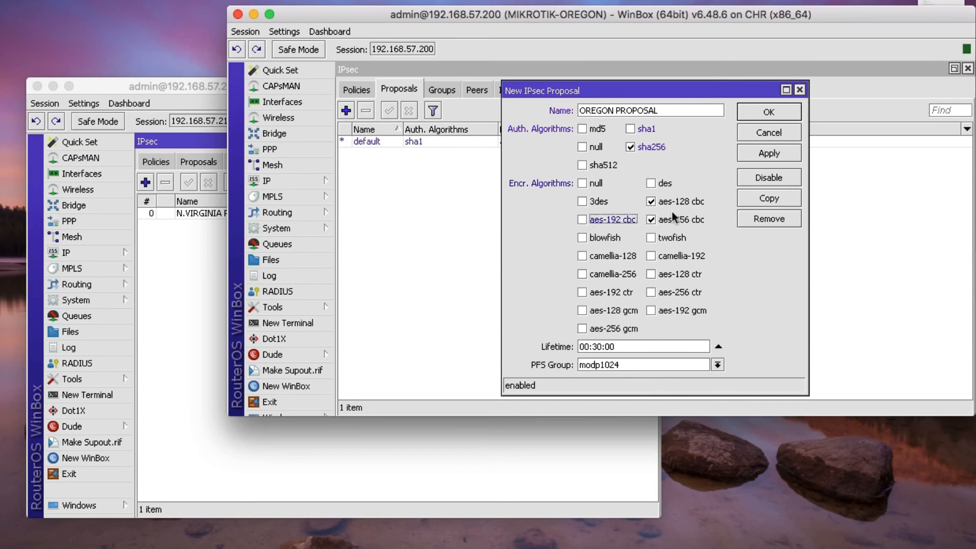
click(651, 202)
click(650, 220)
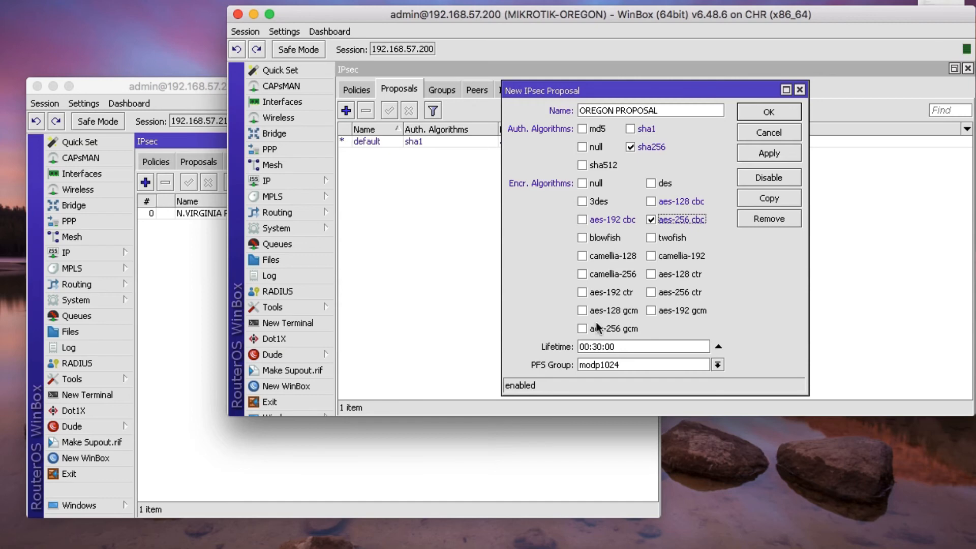
- Give it a 24:00:00 lifetime and modp2048 PFS group, save it, then show Policies
double_click(585, 351)
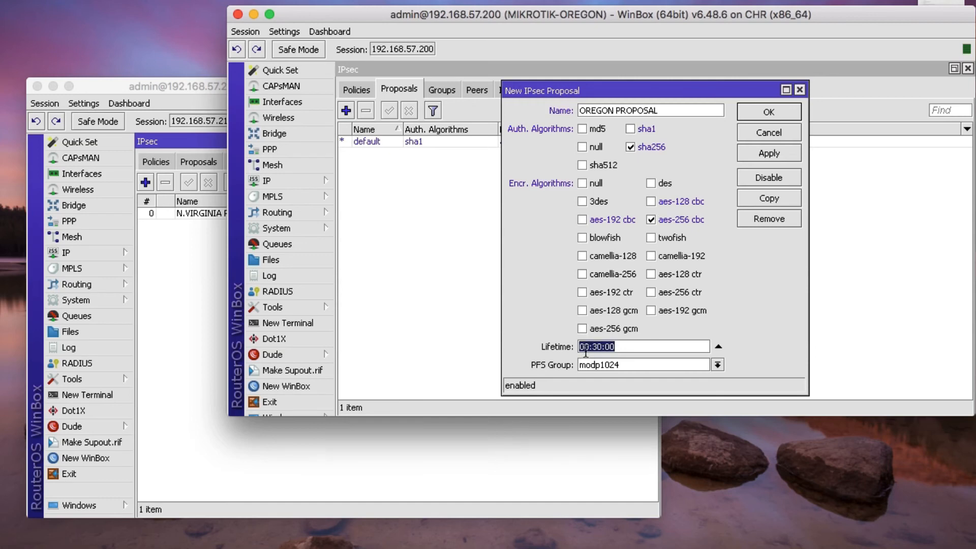
text(24:00)
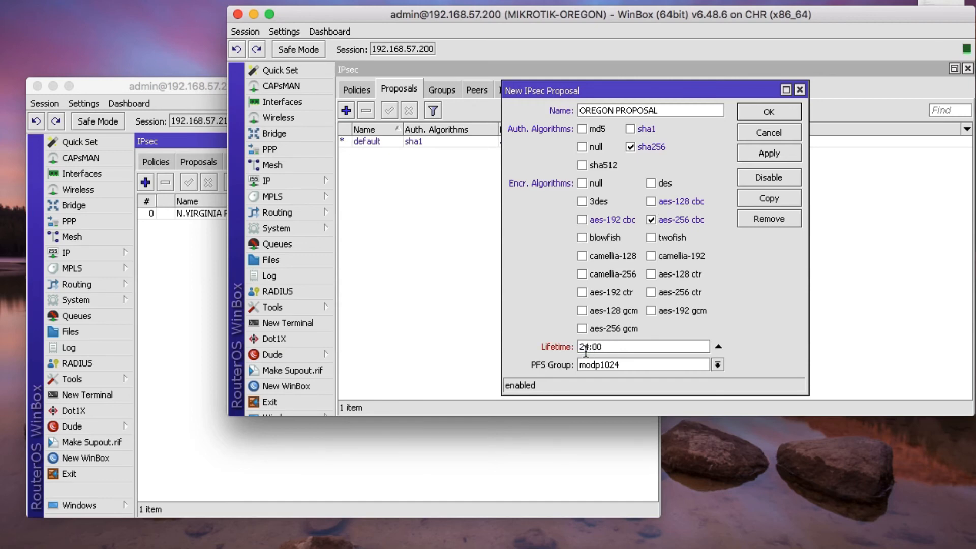
text(:00)
click(601, 365)
click(603, 458)
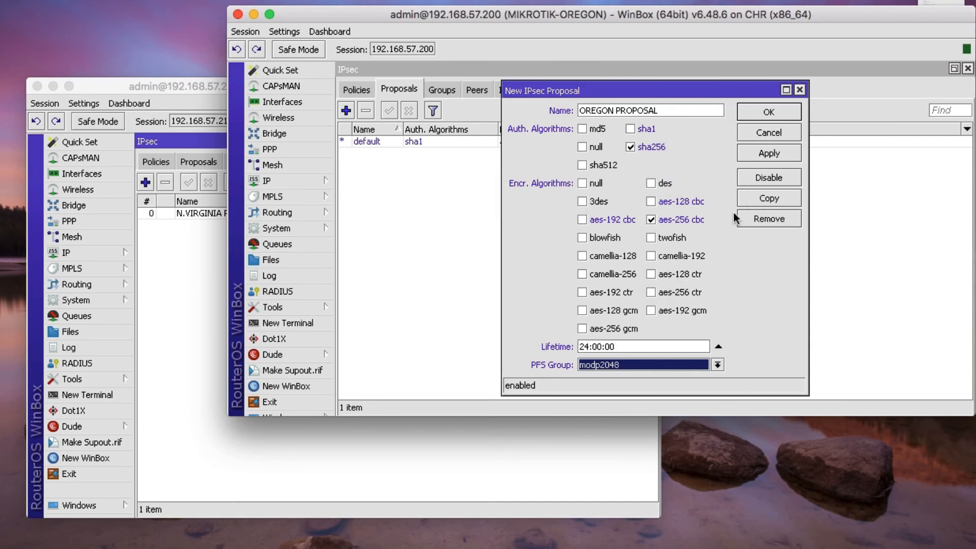
click(762, 154)
click(762, 113)
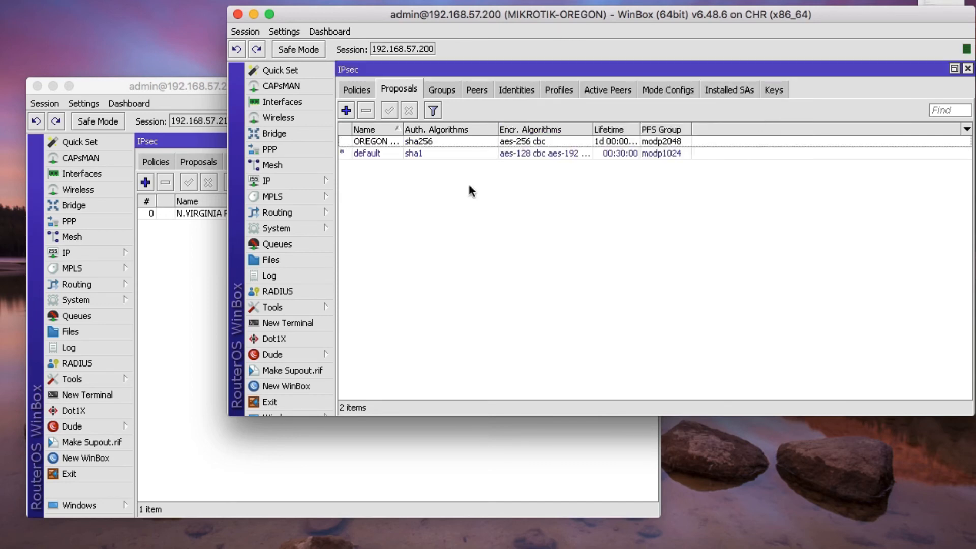
click(365, 92)
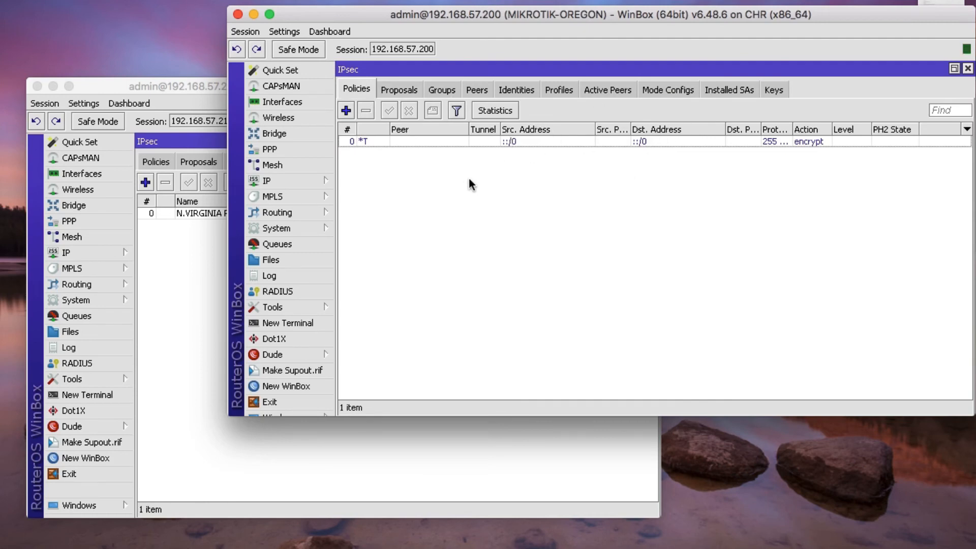
- Create a new IPsec policy for OREGON PEER and mark it as a tunnel policy
click(346, 111)
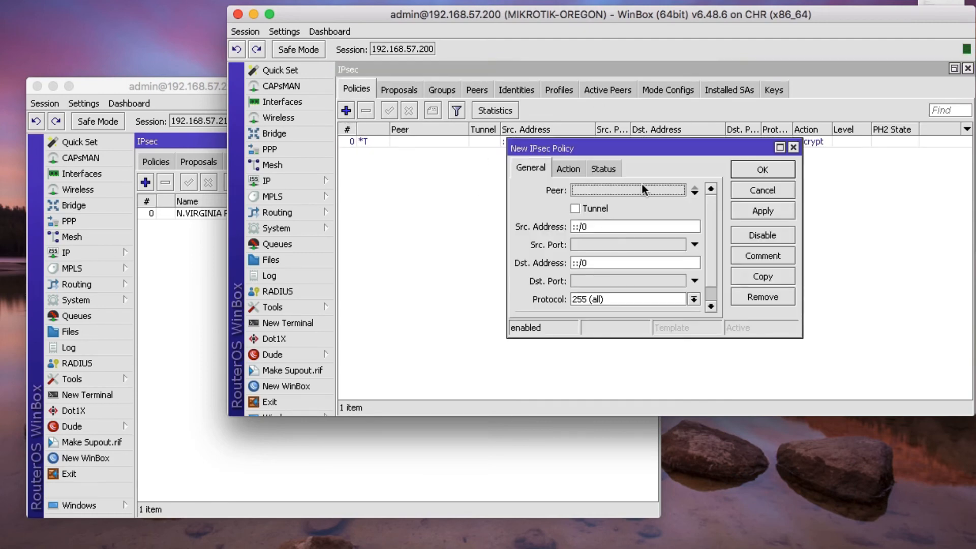
click(594, 191)
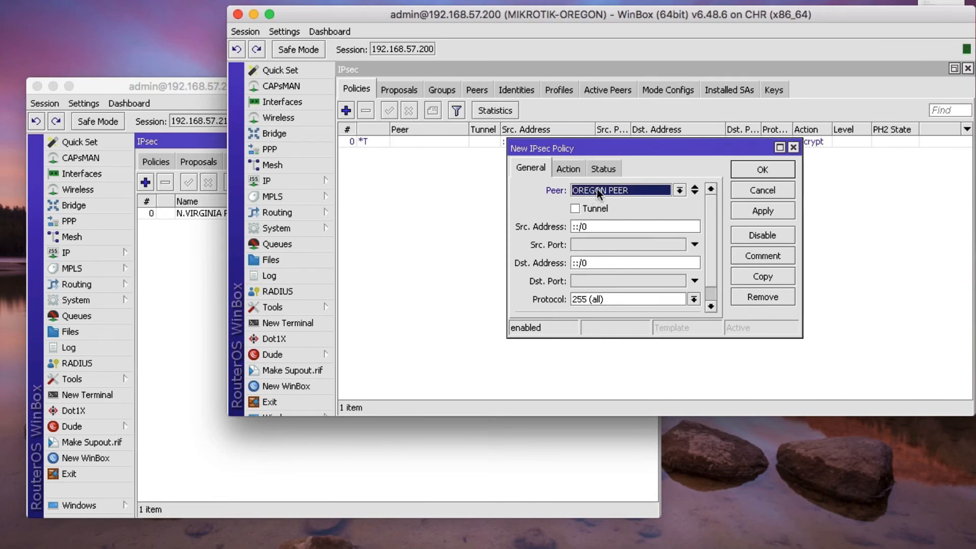
click(575, 209)
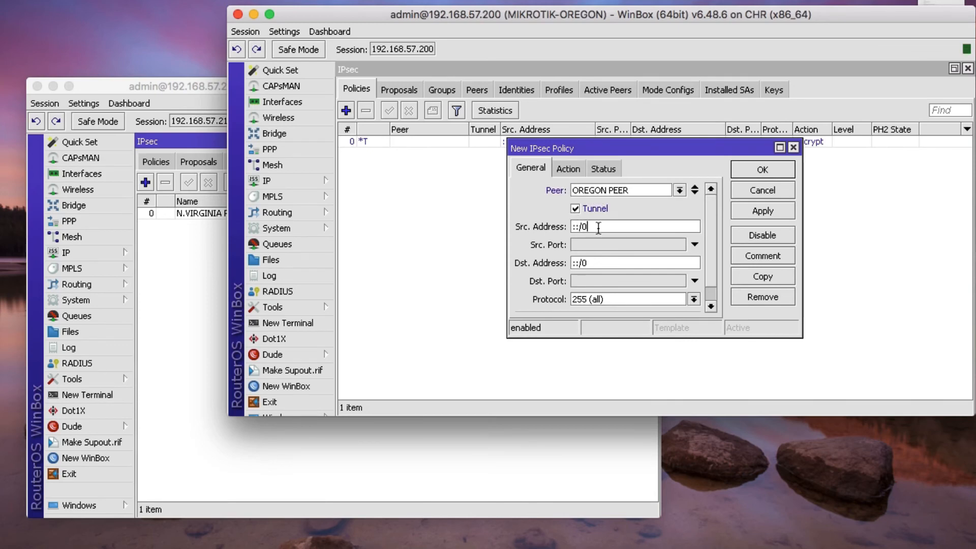
key(Tab)
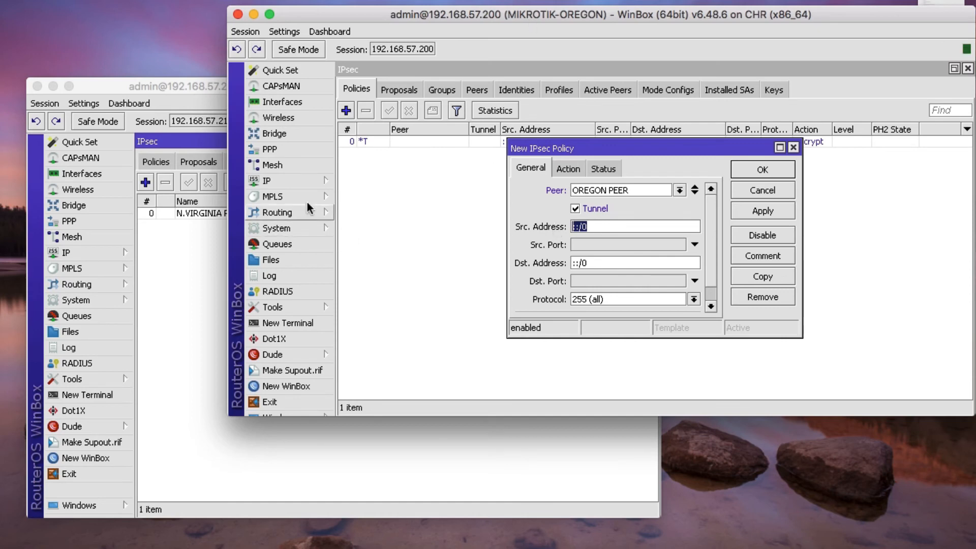
- Check the router's IP address list to confirm the 192.168.10.1/24 LAN address
click(288, 181)
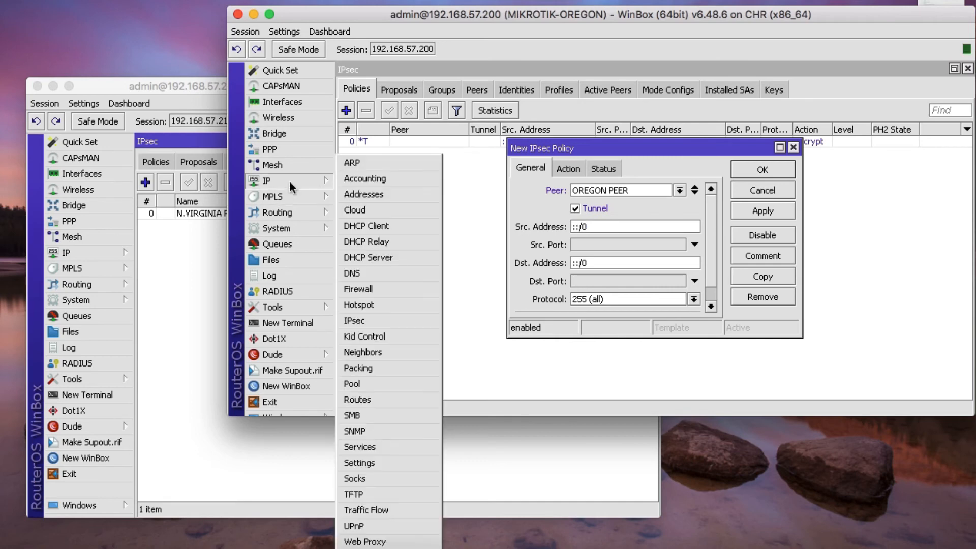
click(371, 201)
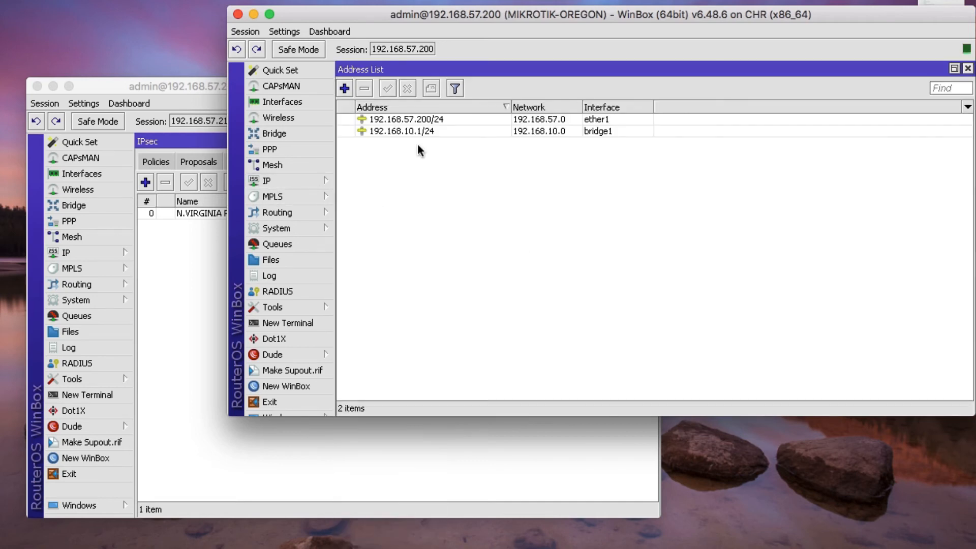
click(392, 133)
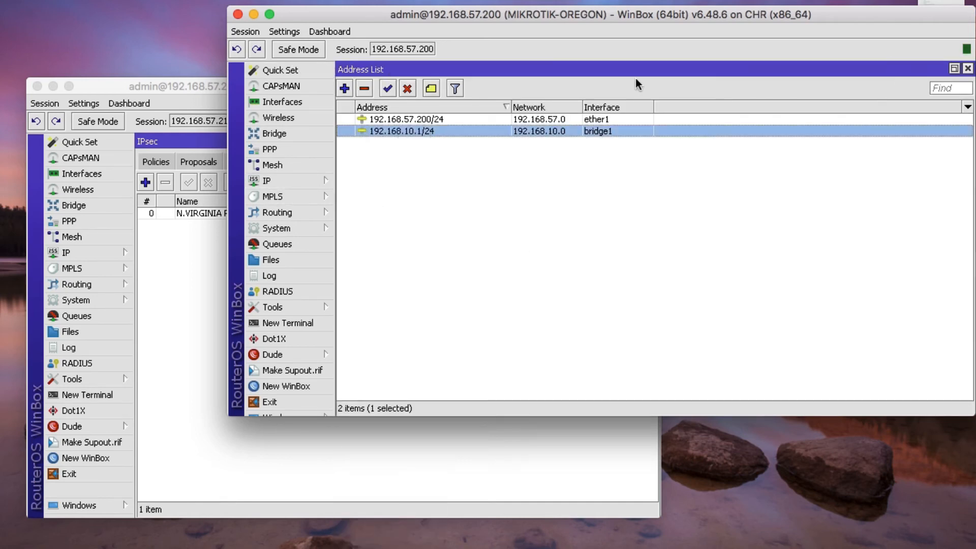
click(967, 68)
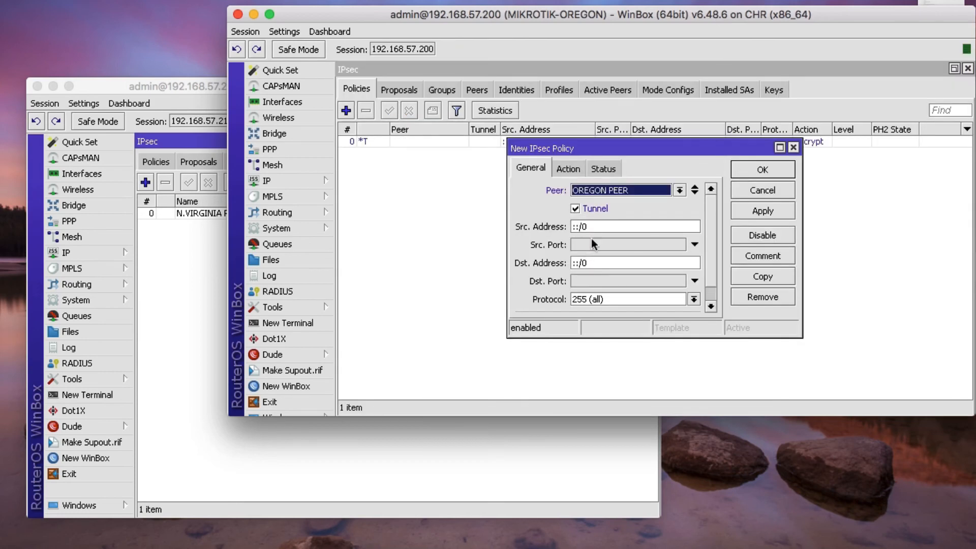
- Set the policy's source address to 192.168.10.0/24 and destination to 192.168.20.0/24
double_click(598, 228)
text(192)
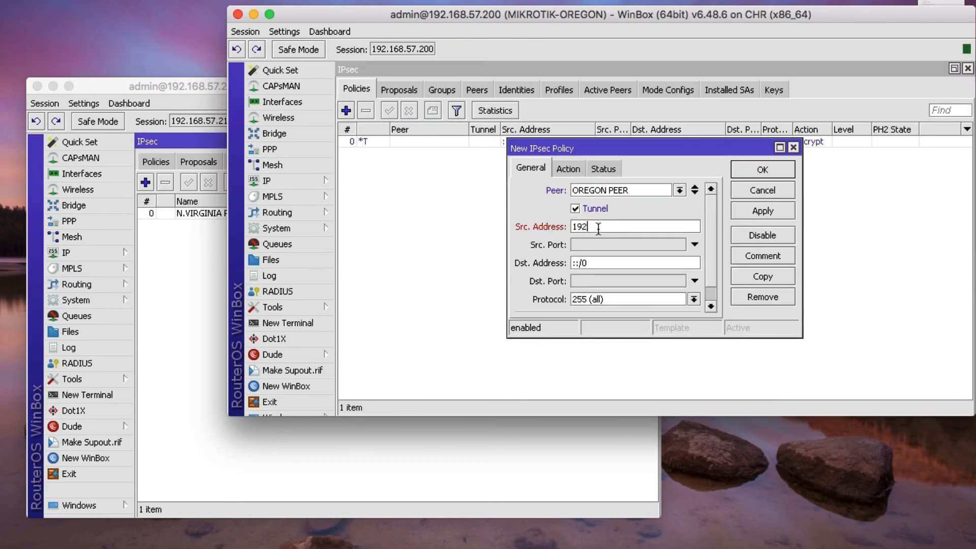
text(.168.10.0/24)
double_click(594, 263)
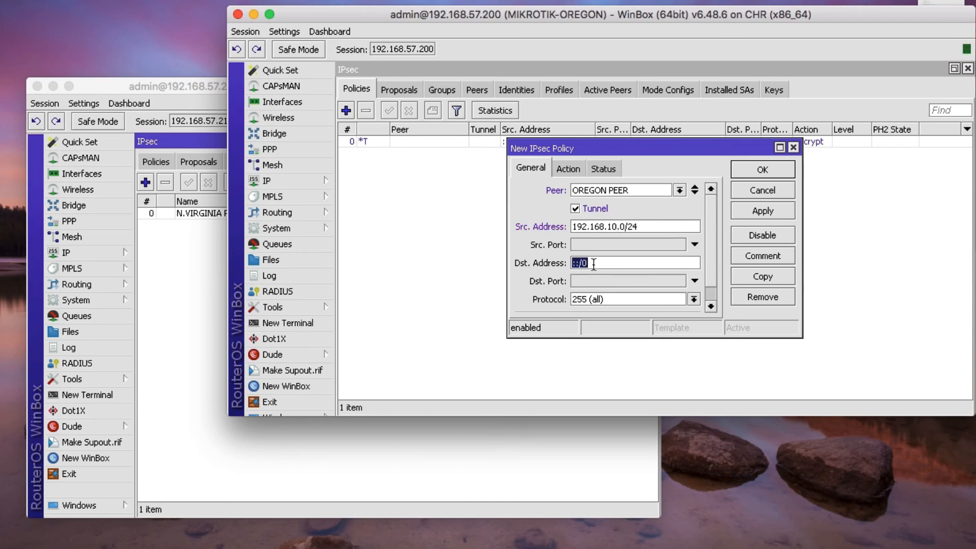
text(192.168.20/)
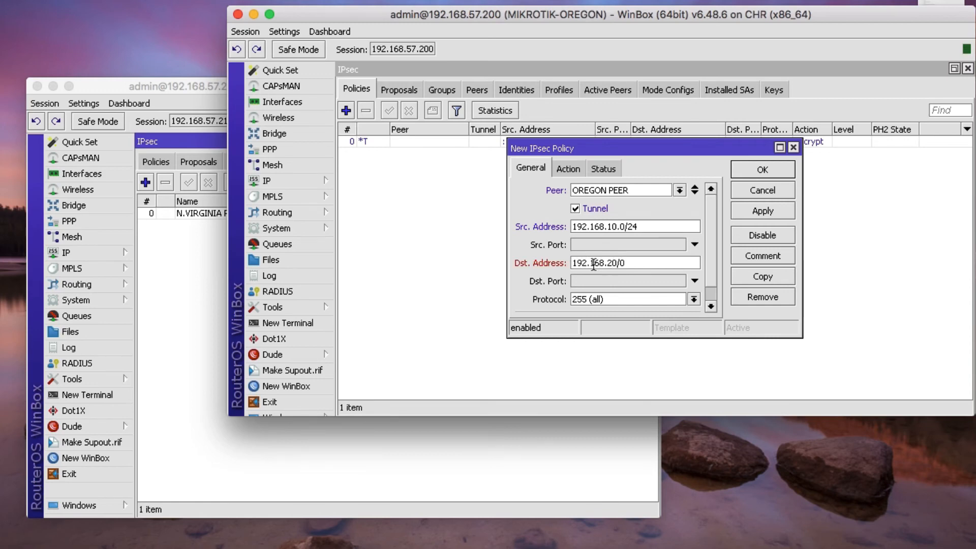
key(BackSpace)
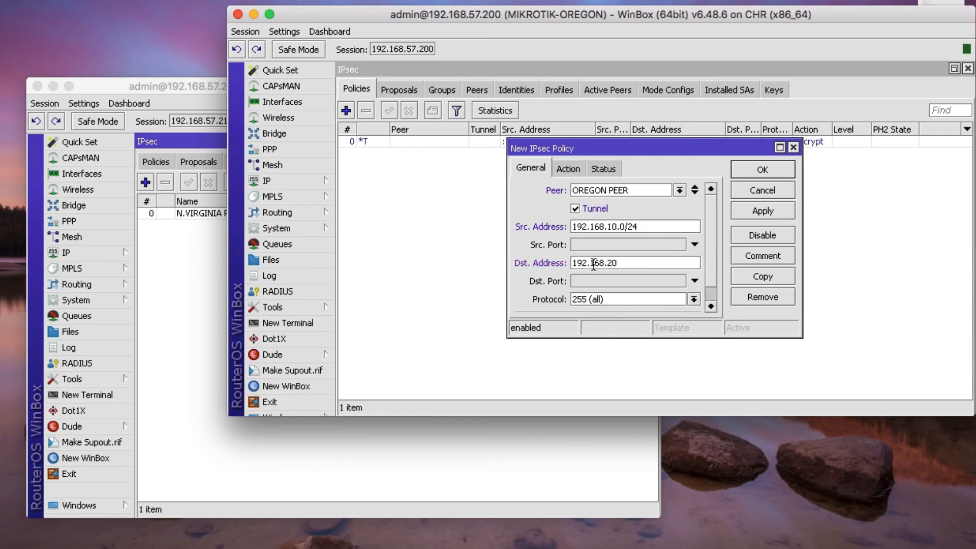
text(.0/24)
- Assign OREGON PROPOSAL as the policy's proposal and save the policy
click(566, 169)
click(593, 247)
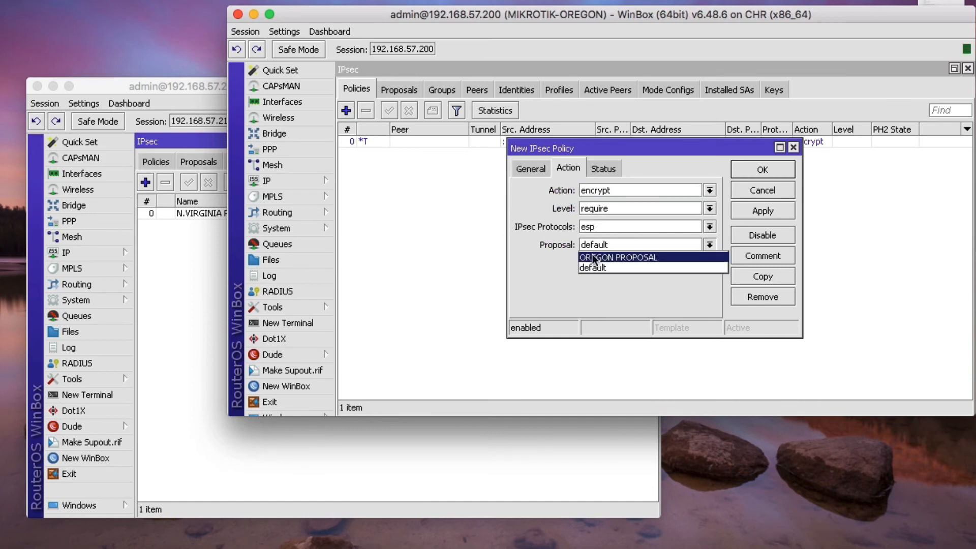
click(593, 254)
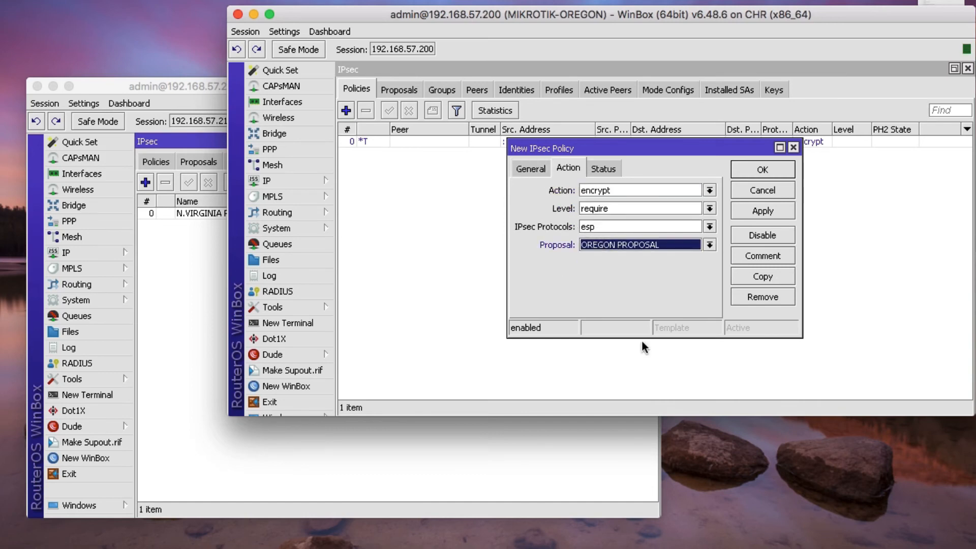
click(770, 210)
click(765, 168)
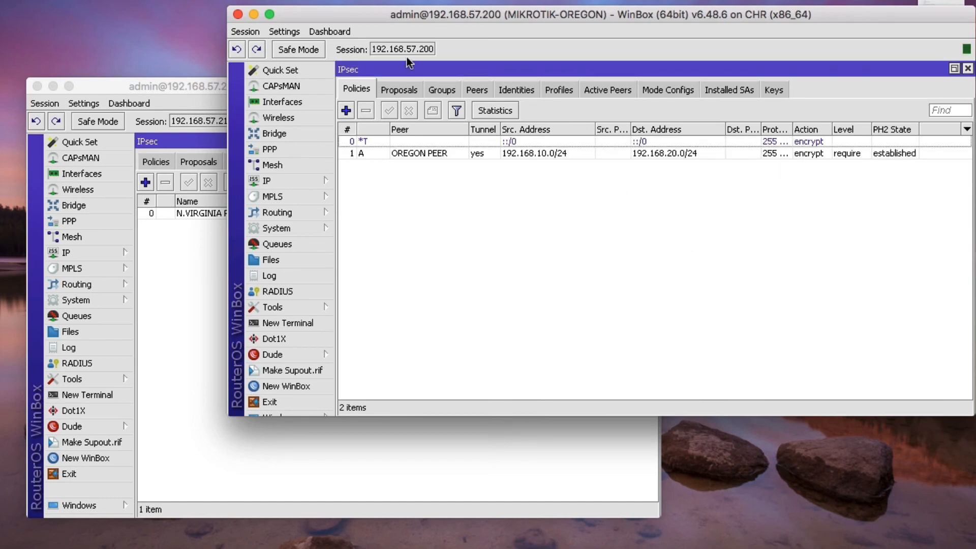
- Open the Oregon router's log and select the ISAKMP-SA established entry between 192.168.57.200 and 192.168.57.210
drag(425, 13, 311, 18)
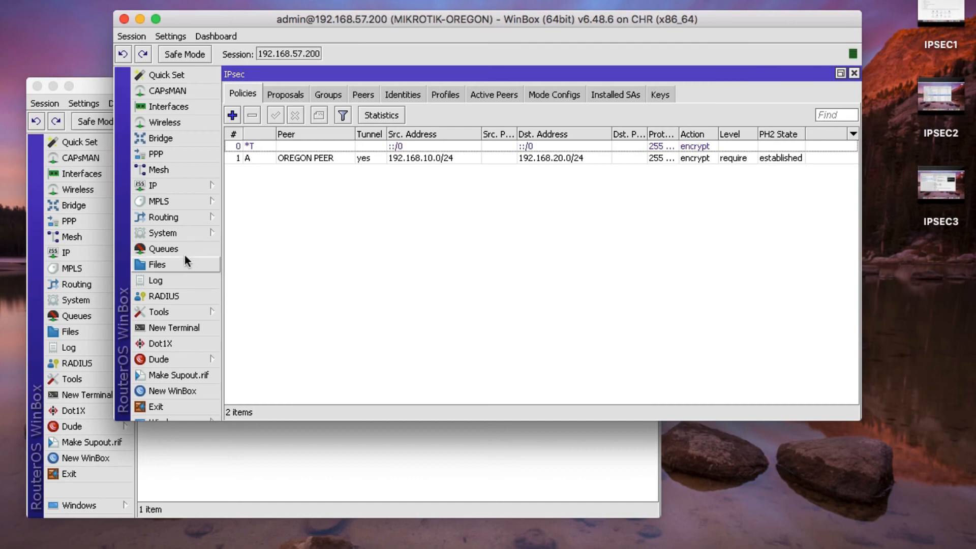
click(188, 279)
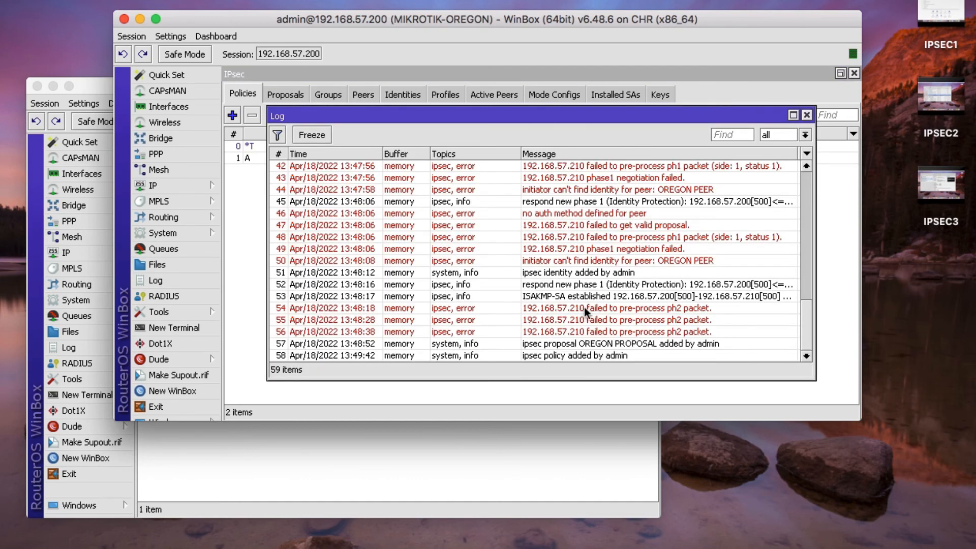
drag(804, 305, 813, 346)
click(580, 298)
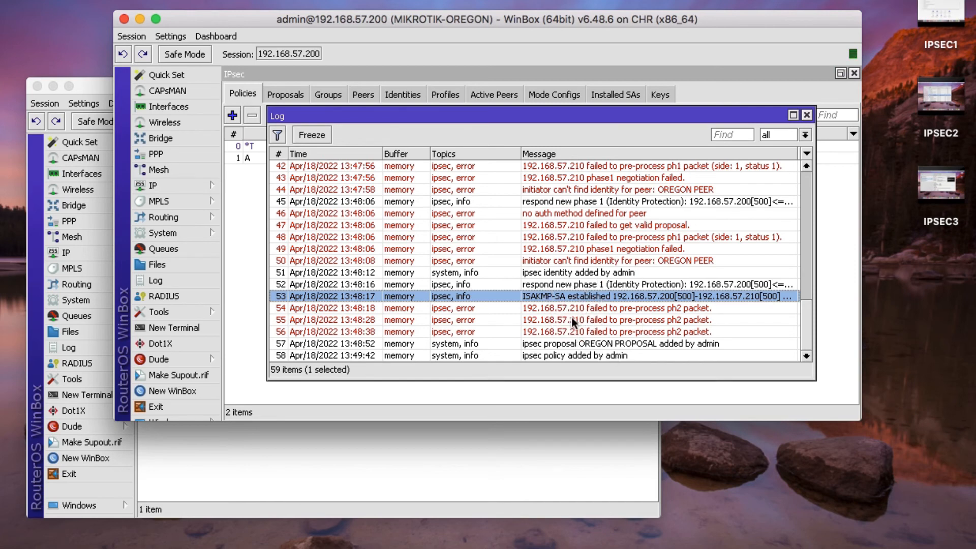
scroll(559, 249, up, 4)
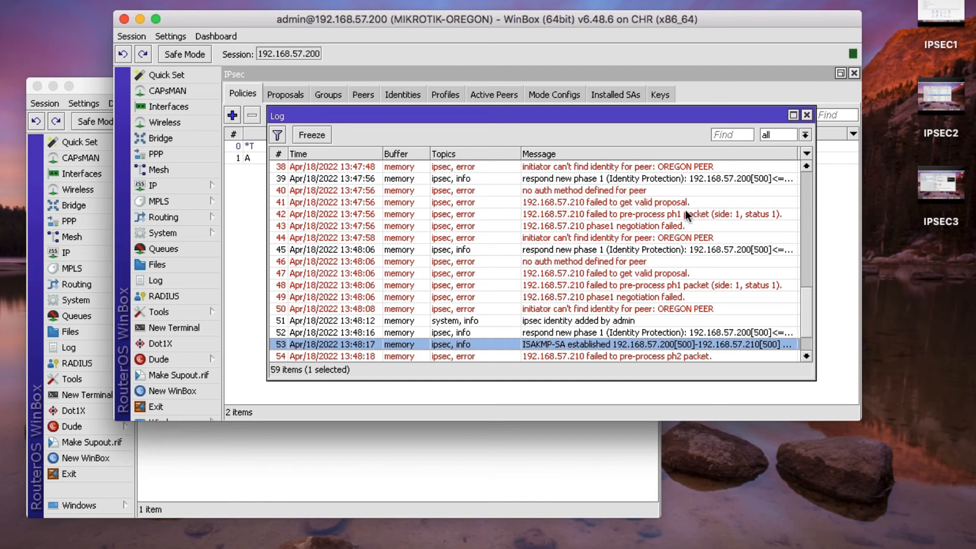
- Confirm the Oregon OREGON PEER policy's PH2 State is established, then switch to the N.Virginia router
click(807, 116)
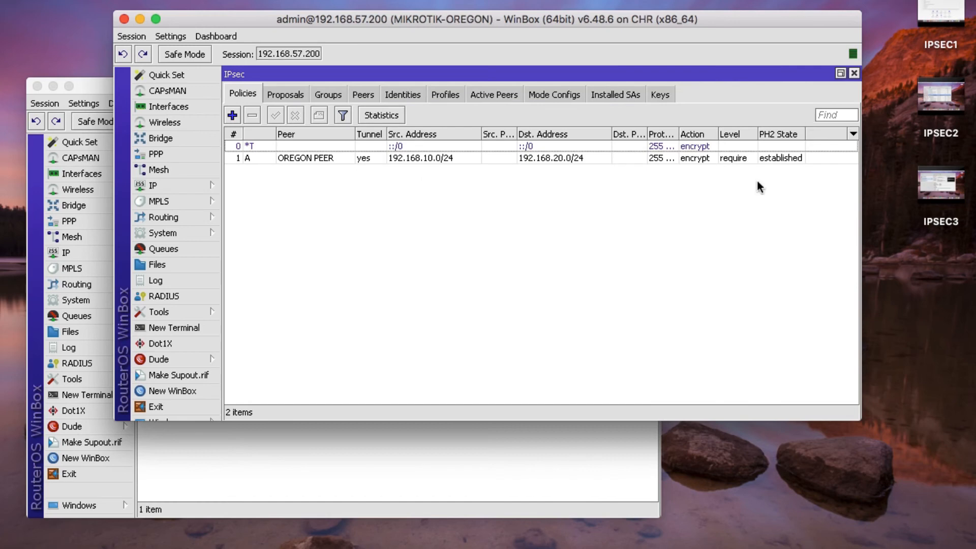
click(771, 158)
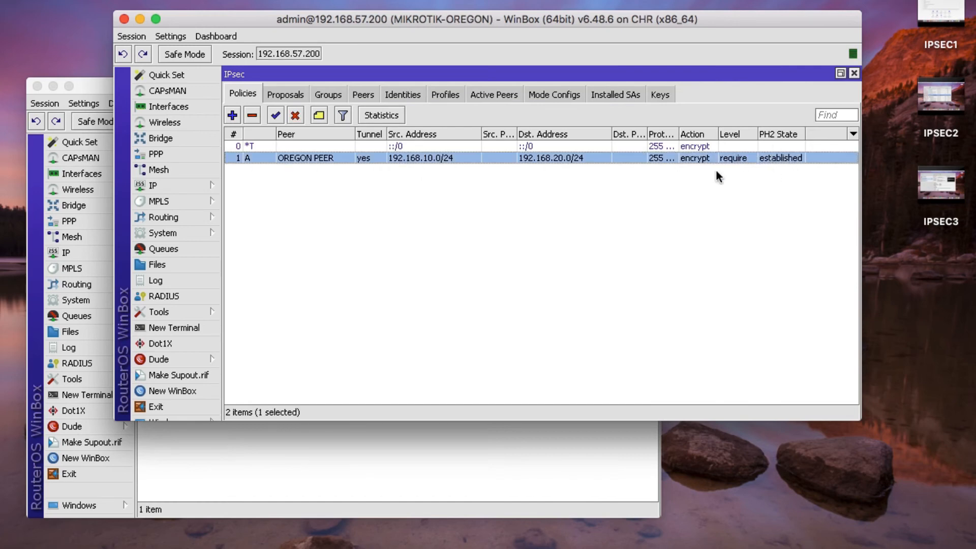
click(86, 93)
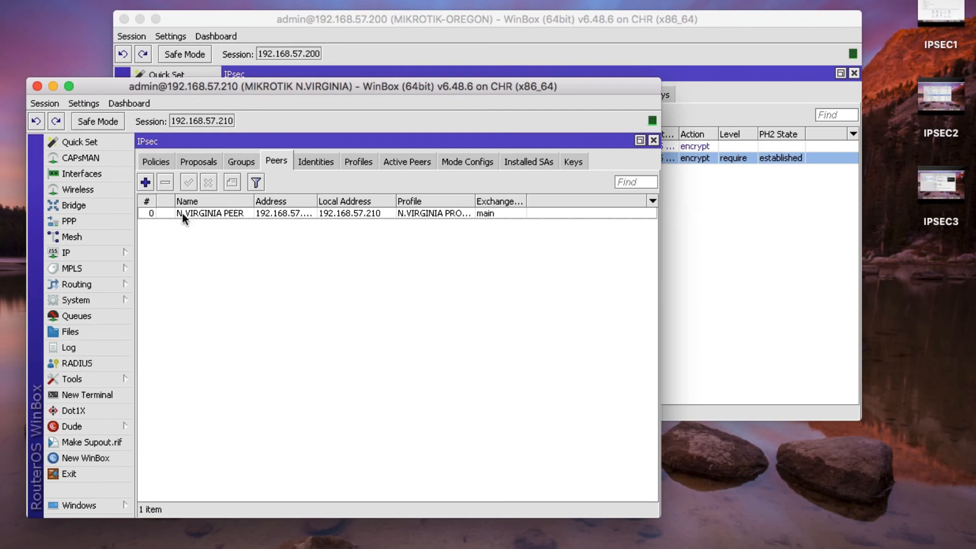
- Confirm N.Virginia's 192.168.20.0/24 to 192.168.10.0/24 policy shows PH2 State established, checking its log
click(147, 160)
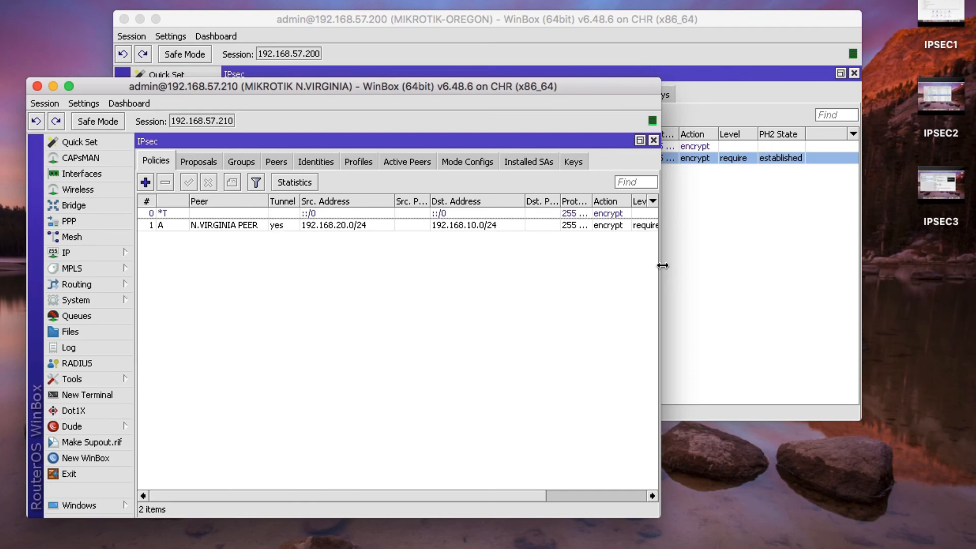
drag(666, 265, 779, 269)
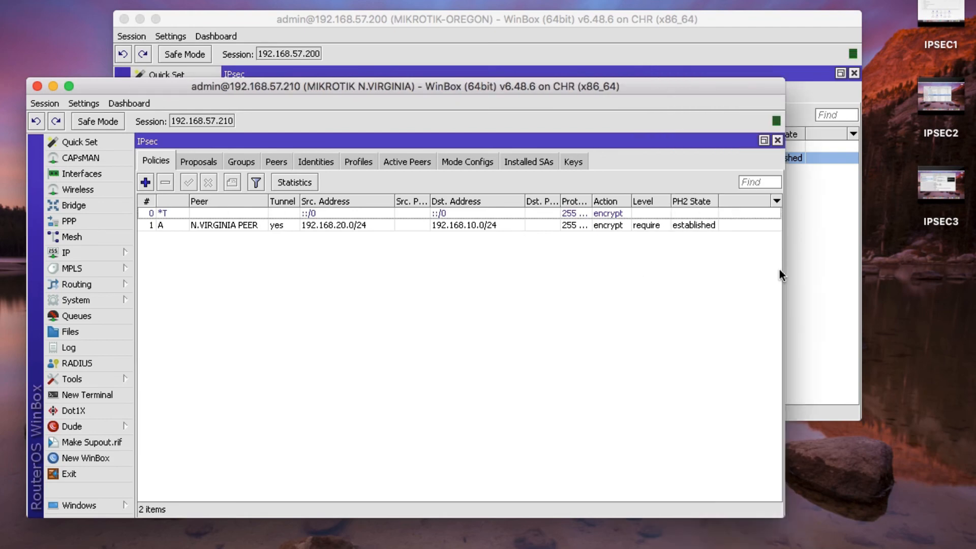
click(702, 228)
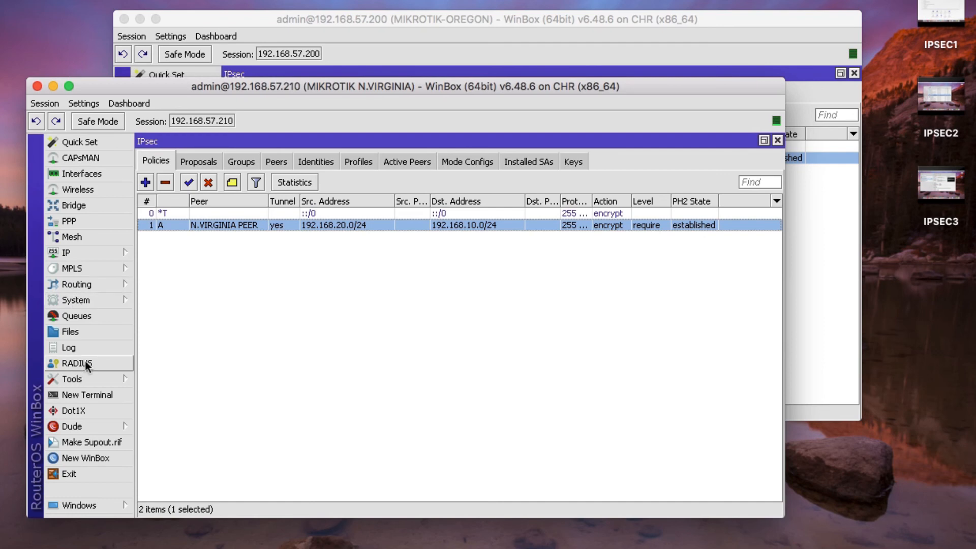
click(90, 348)
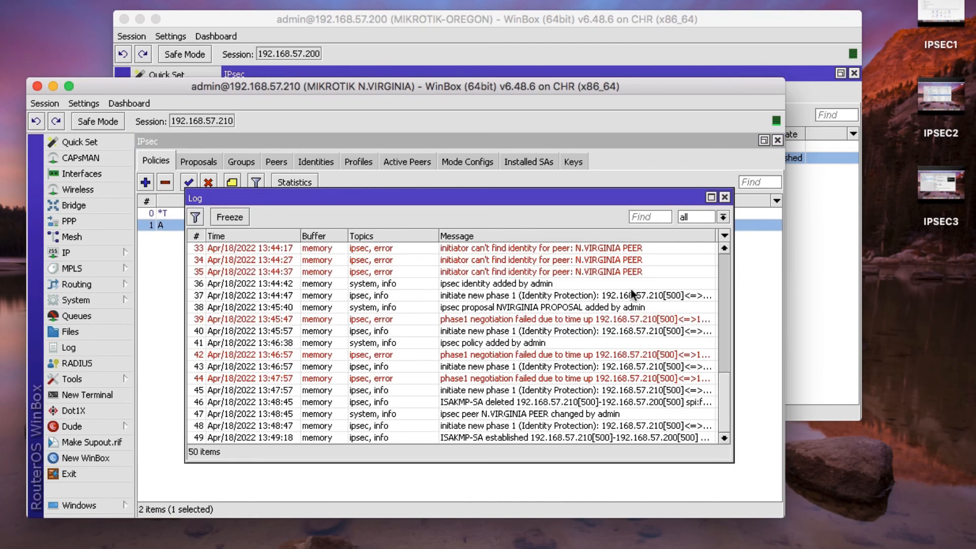
click(725, 198)
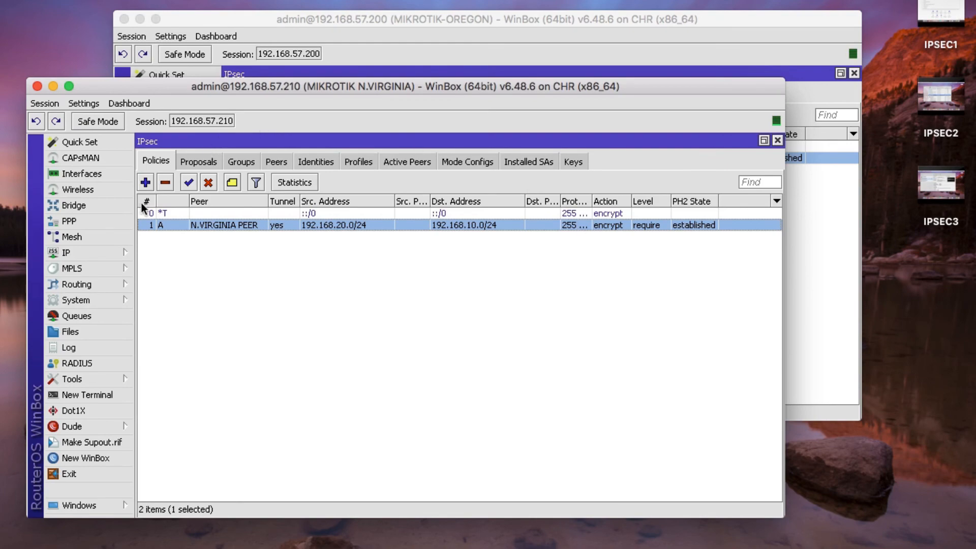
drag(301, 90, 474, 3)
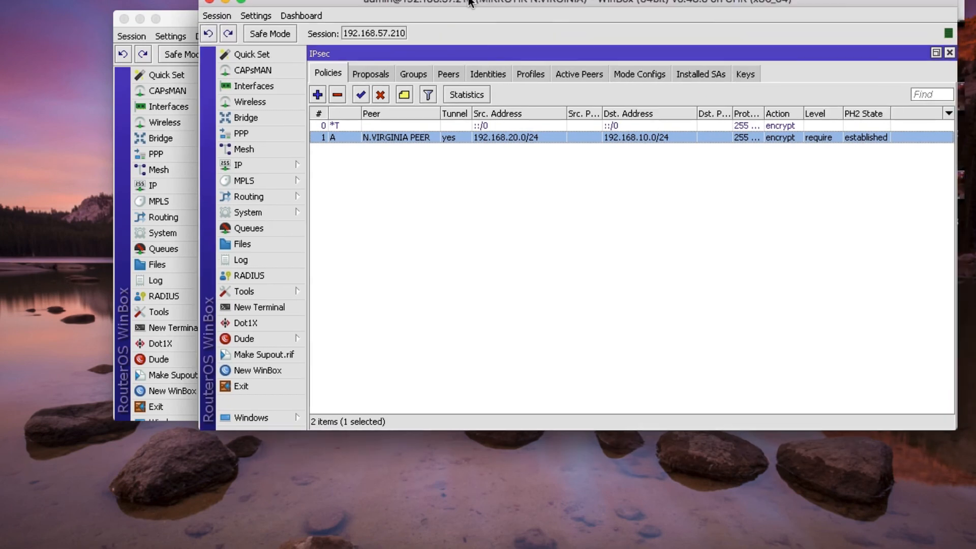
- Run 'ip address print' in a maximized N.Virginia terminal, showing 192.168.20.1/24 on bridge1
click(262, 307)
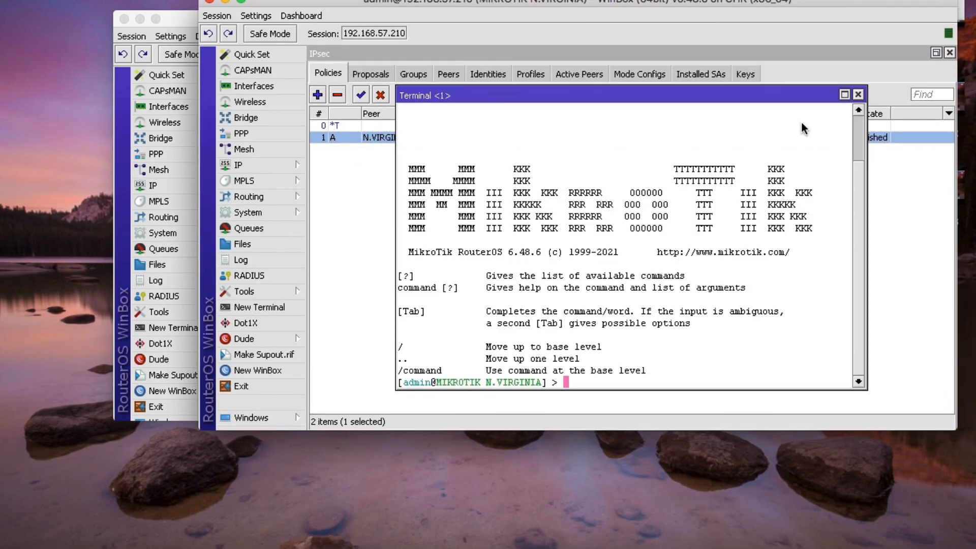
click(844, 94)
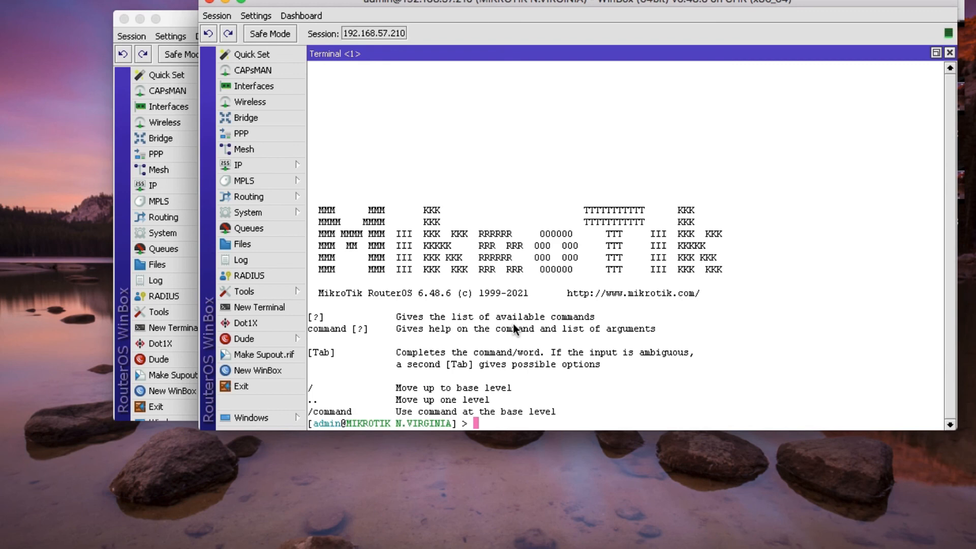
text(ip address print)
key(Return)
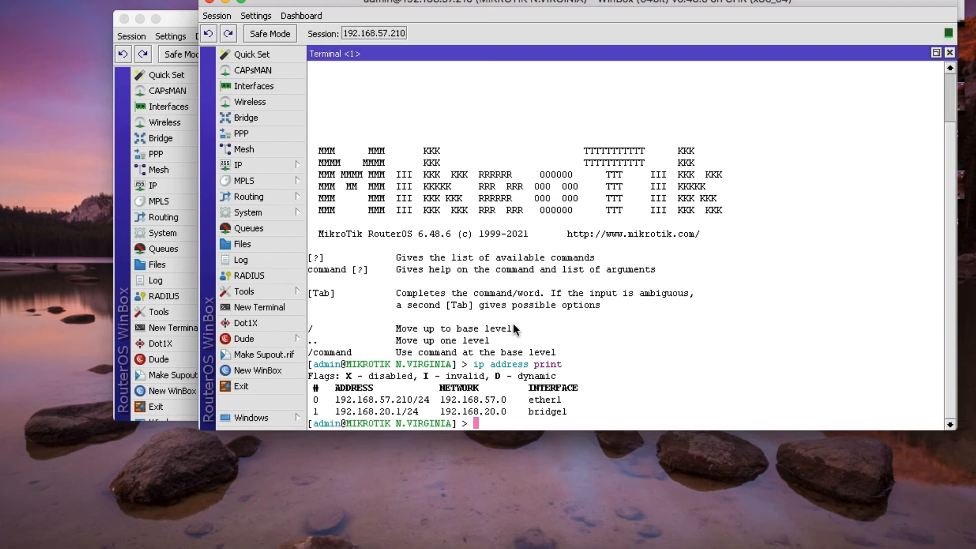
text(ping 192.16)
key(BackSpace)
key(BackSpace)
key(BackSpace)
key(BackSpace)
key(BackSpace)
key(BackSpace)
key(BackSpace)
key(BackSpace)
key(BackSpace)
key(BackSpace)
key(BackSpace)
- Close the terminal and IPsec windows and start a new srcnat rule in the maximized Firewall NAT list
click(949, 52)
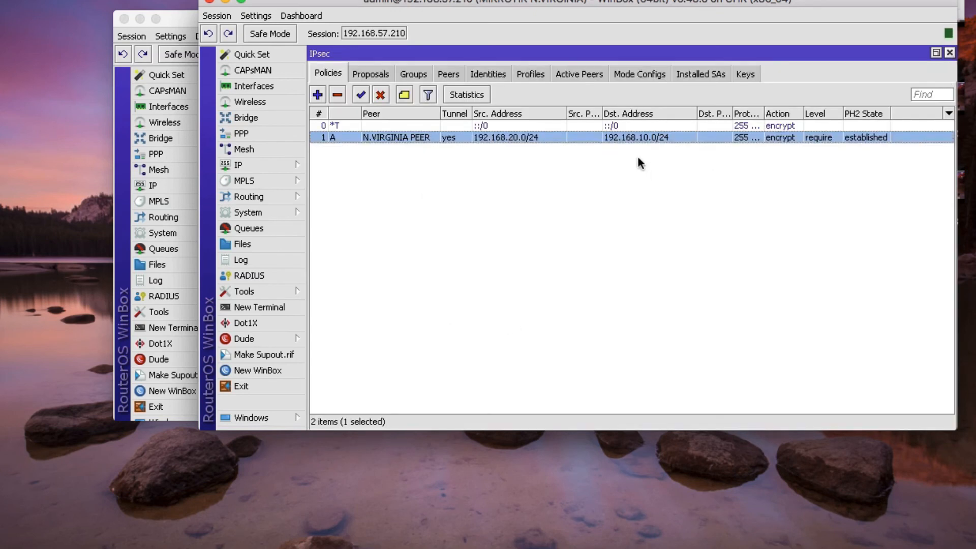
click(950, 52)
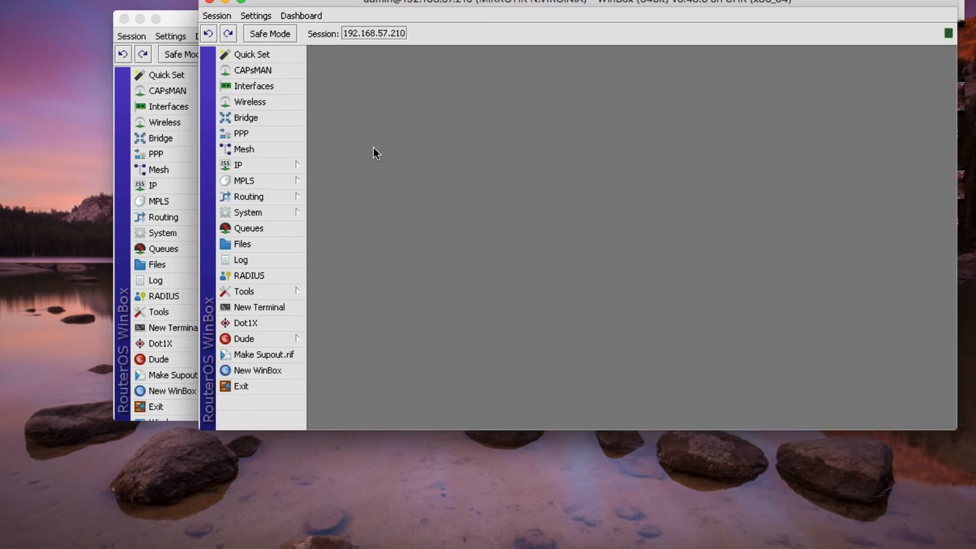
click(244, 168)
click(330, 288)
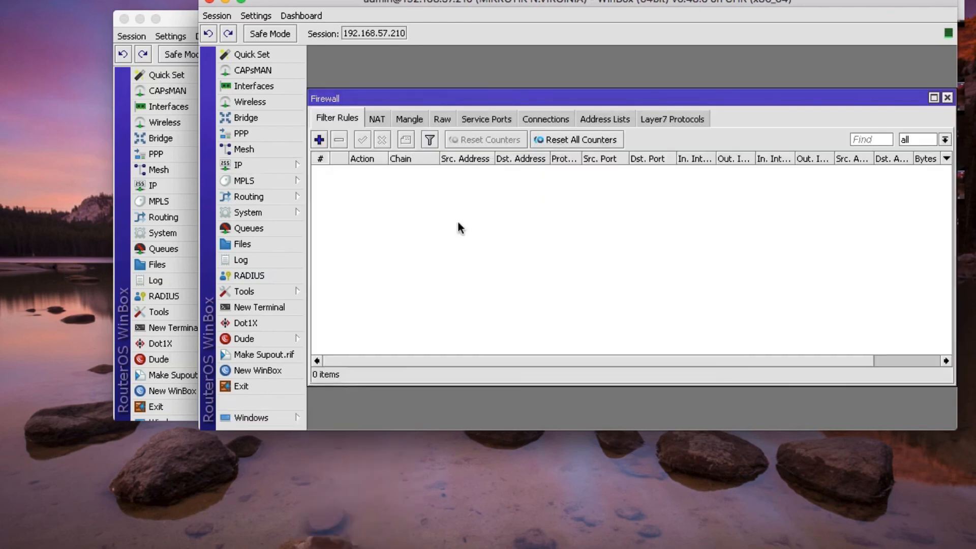
click(933, 98)
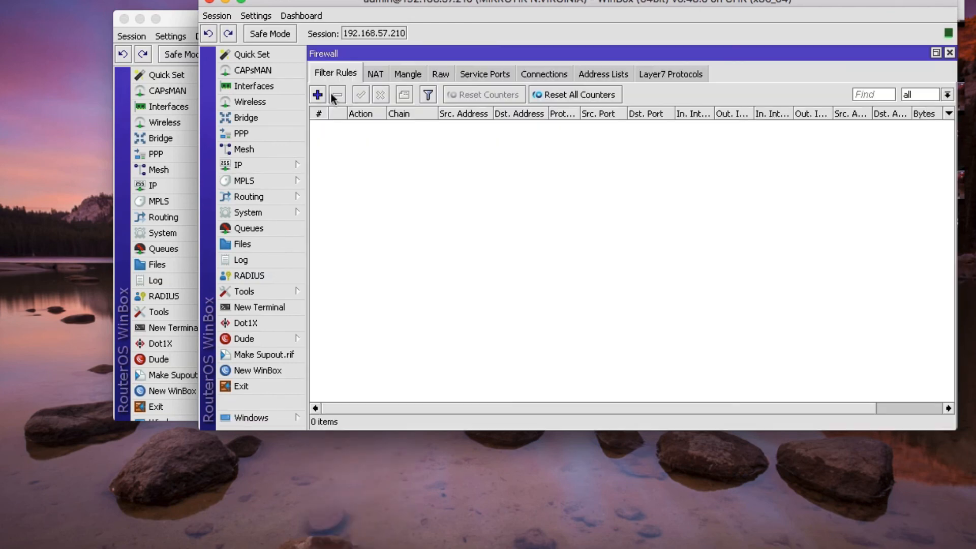
click(374, 77)
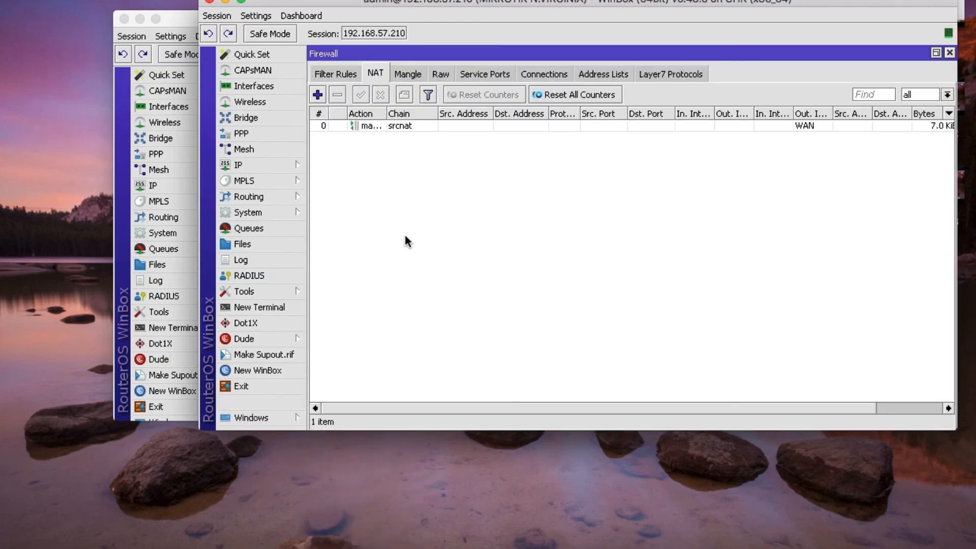
click(317, 95)
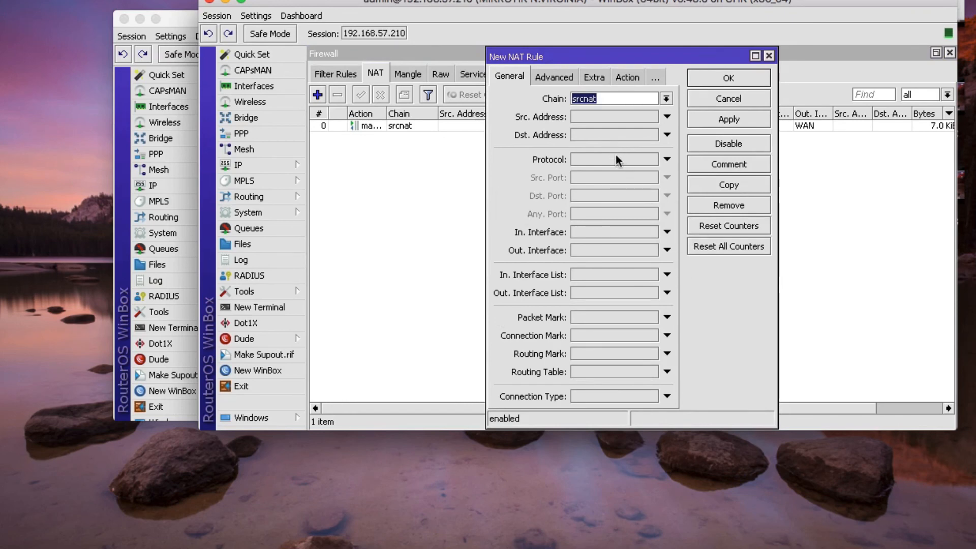
- Check the router's addresses and set the new NAT rule's source address to 192.168.20.0/24
drag(593, 56, 492, 63)
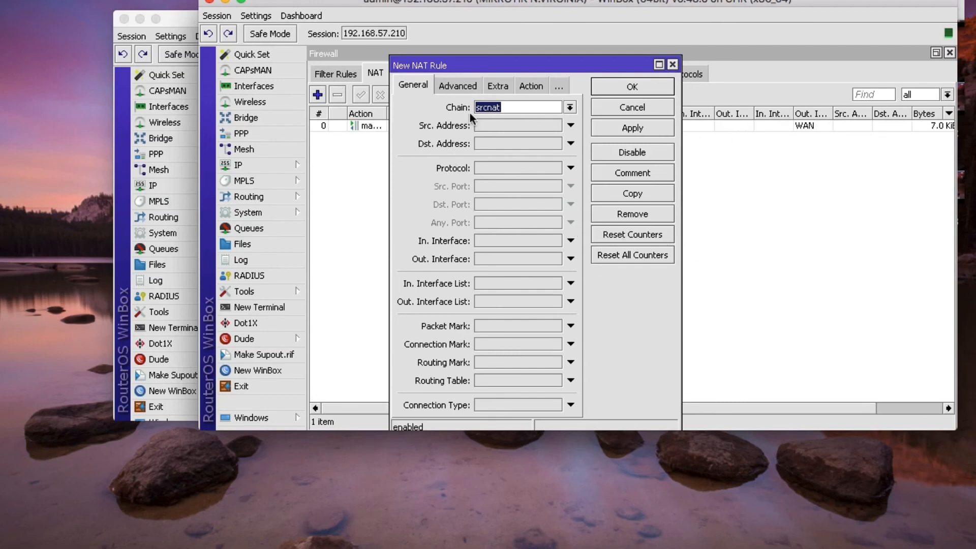
click(492, 127)
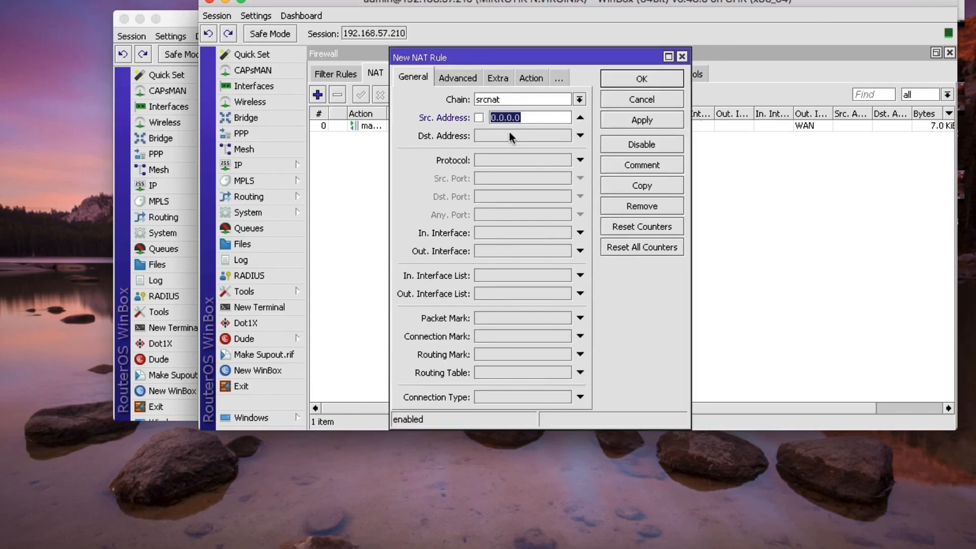
click(270, 164)
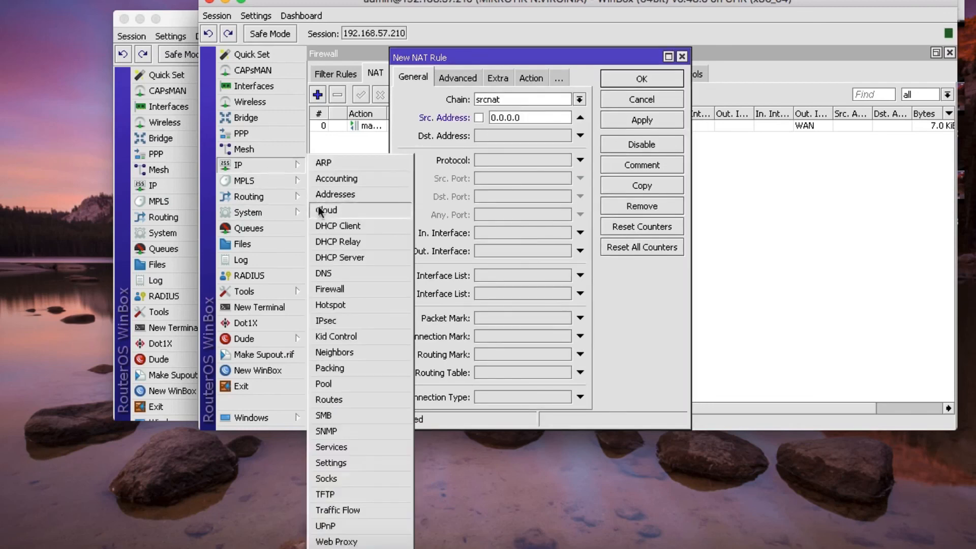
click(364, 211)
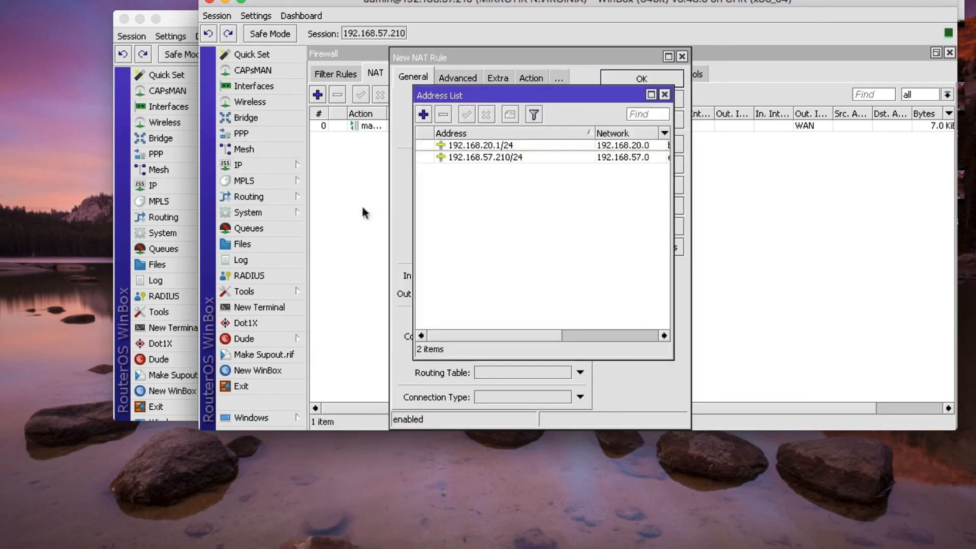
click(664, 95)
click(523, 117)
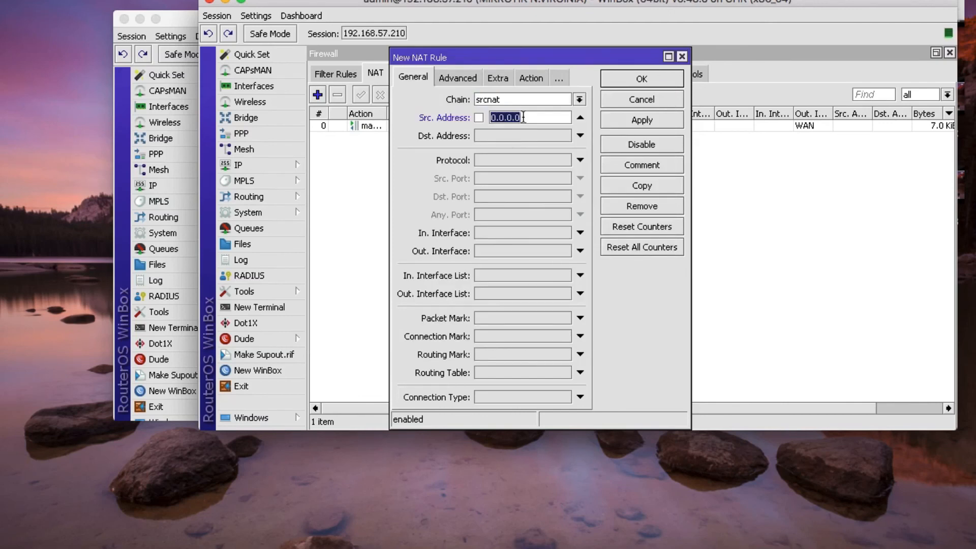
text(192.168.20.0/24)
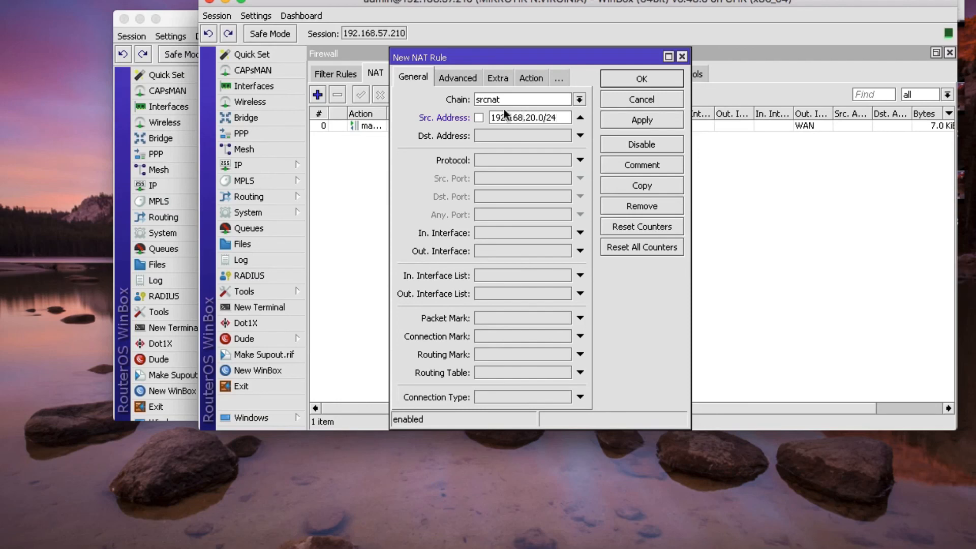
- Set the rule's destination to 192.168.10.0/24 with action accept and save it
click(502, 135)
text(192)
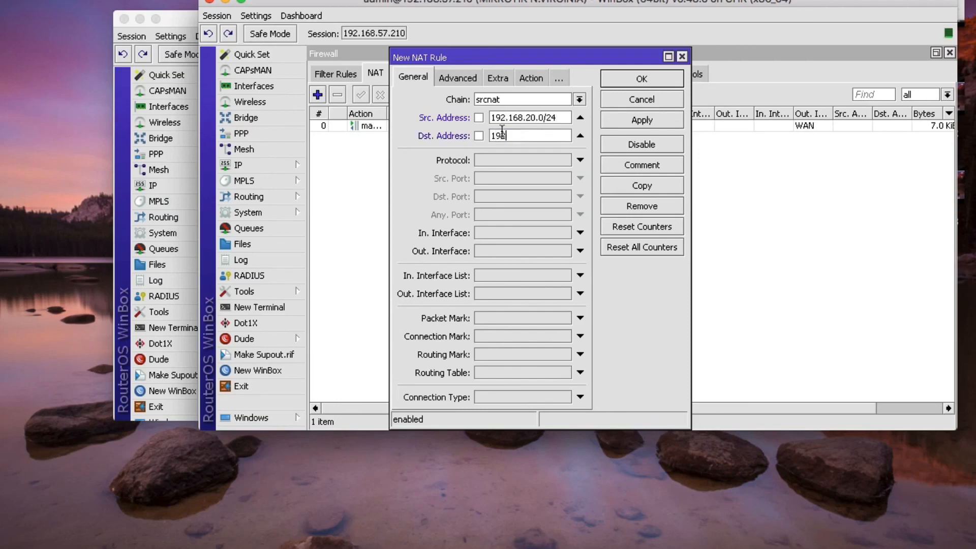
text(.168.)
text(10/.)
text(0)
text(/)
text(24)
click(534, 79)
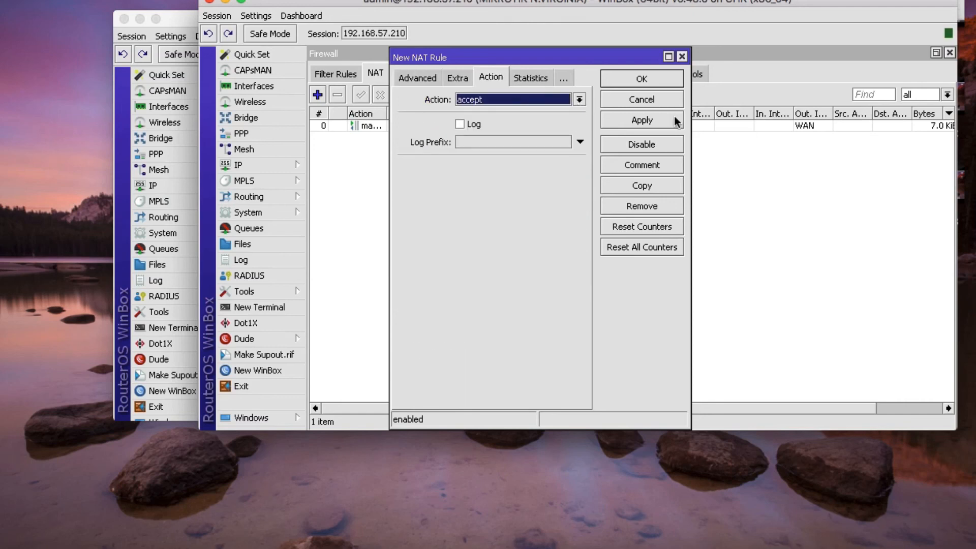
click(642, 120)
click(644, 78)
click(480, 139)
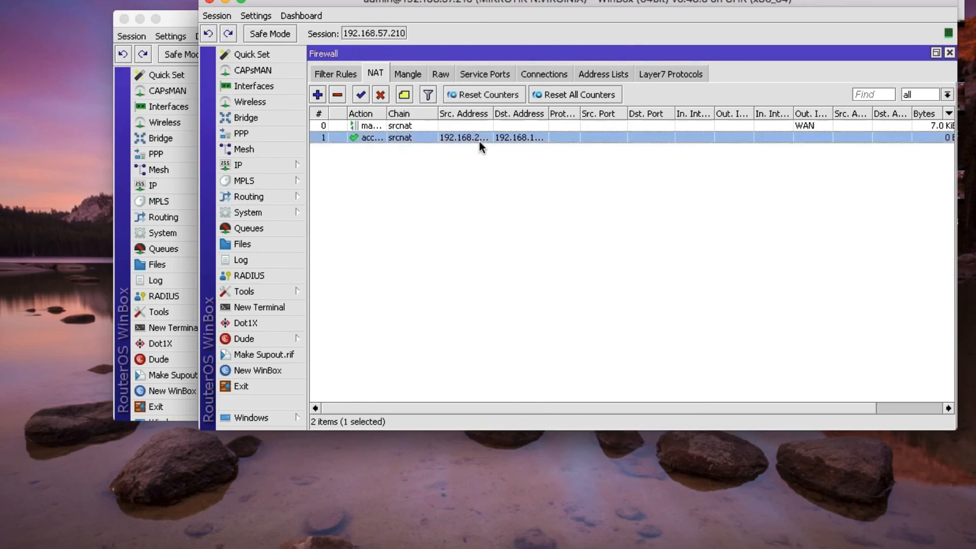
- Move N.Virginia's accept NAT rule above masquerade, then bring the Oregon window forward
drag(438, 134, 441, 122)
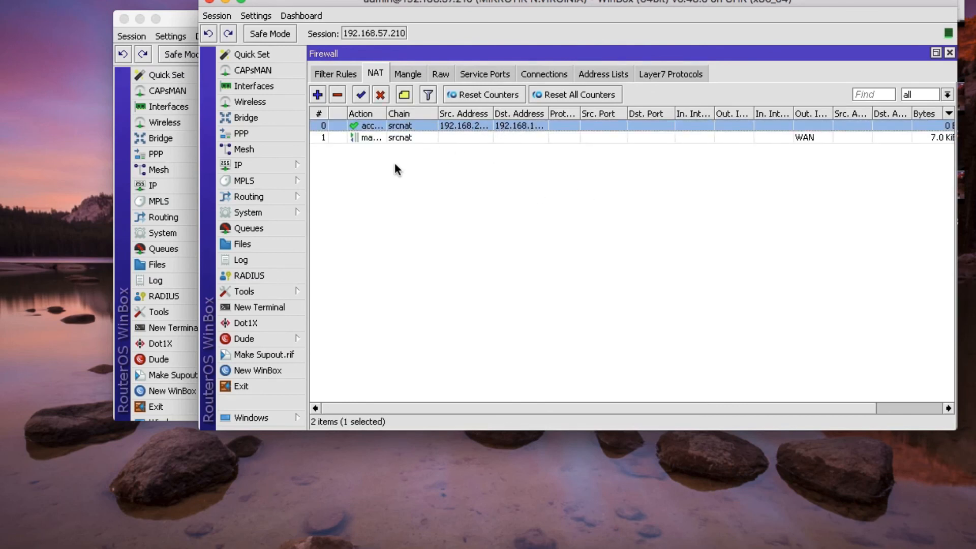
click(432, 140)
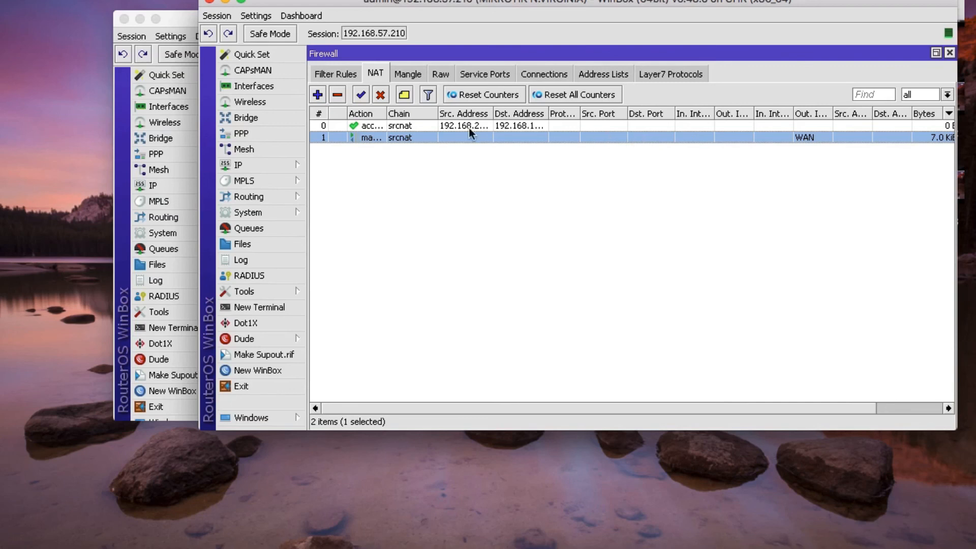
click(178, 23)
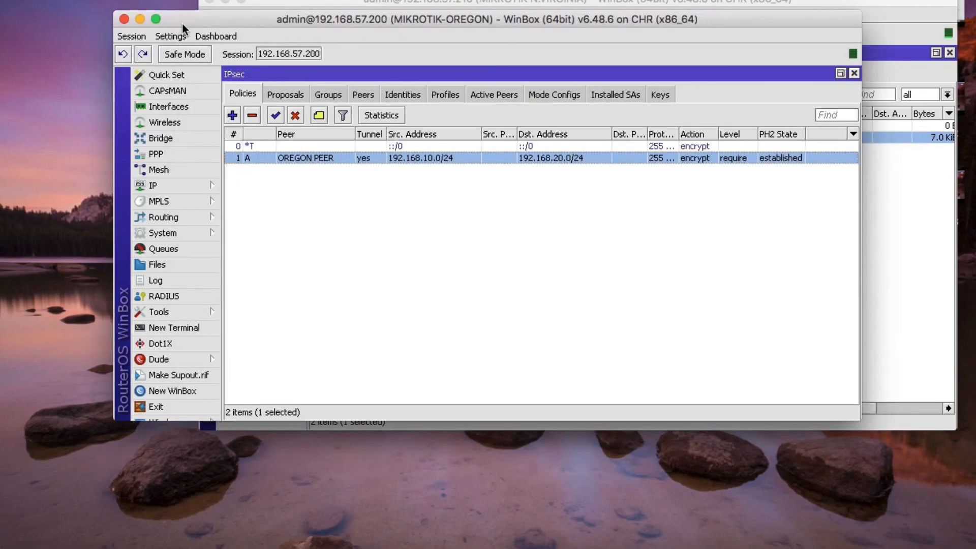
- Close Oregon's IPsec windows and start a new rule in the enlarged Firewall NAT list
click(854, 72)
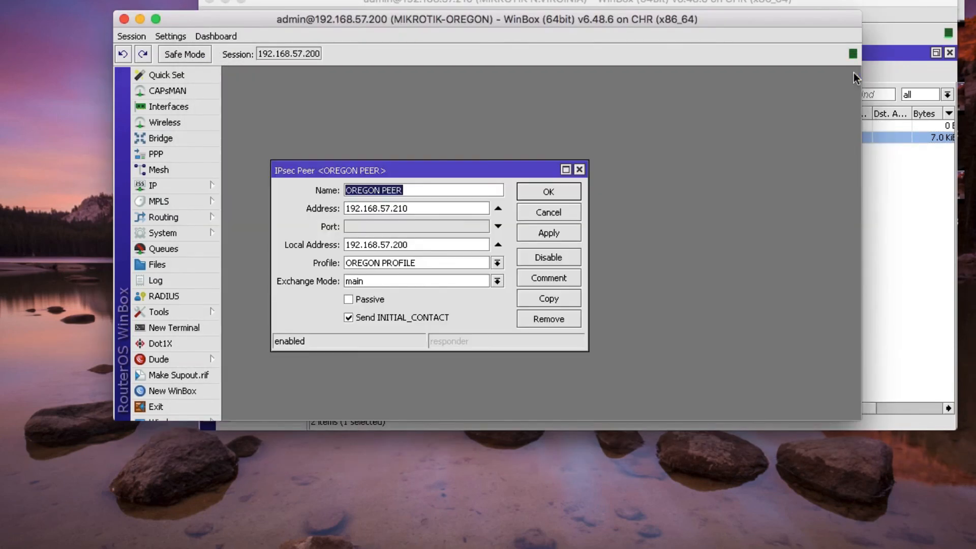
click(580, 169)
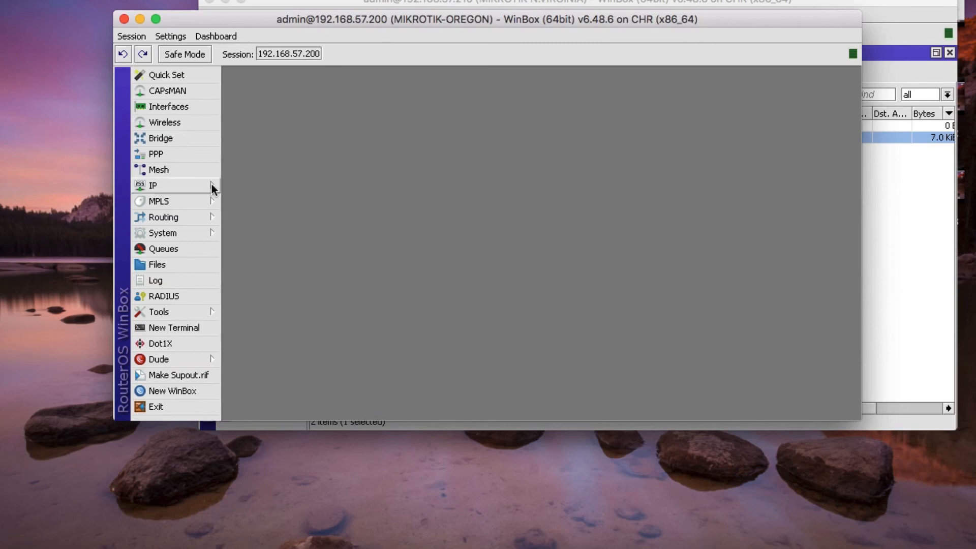
click(168, 185)
click(239, 289)
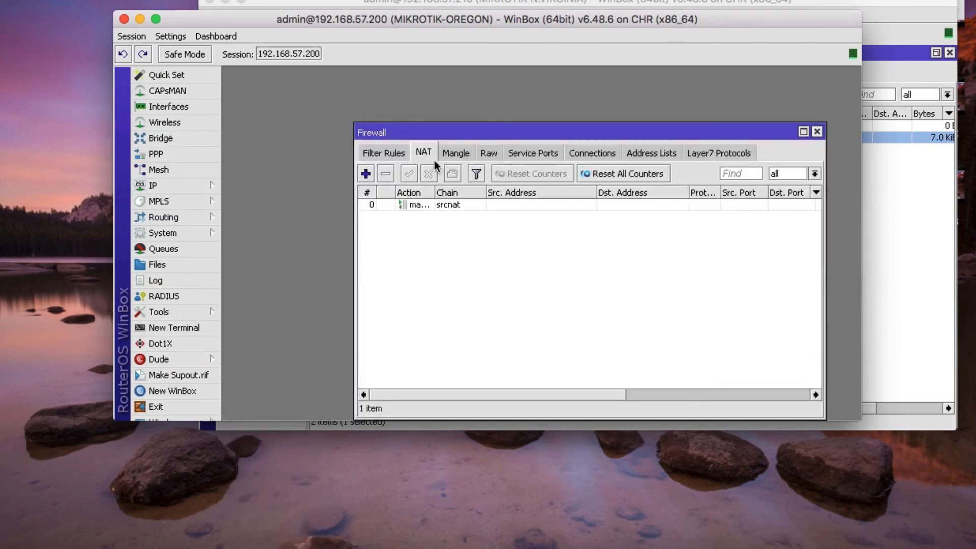
drag(516, 141, 428, 116)
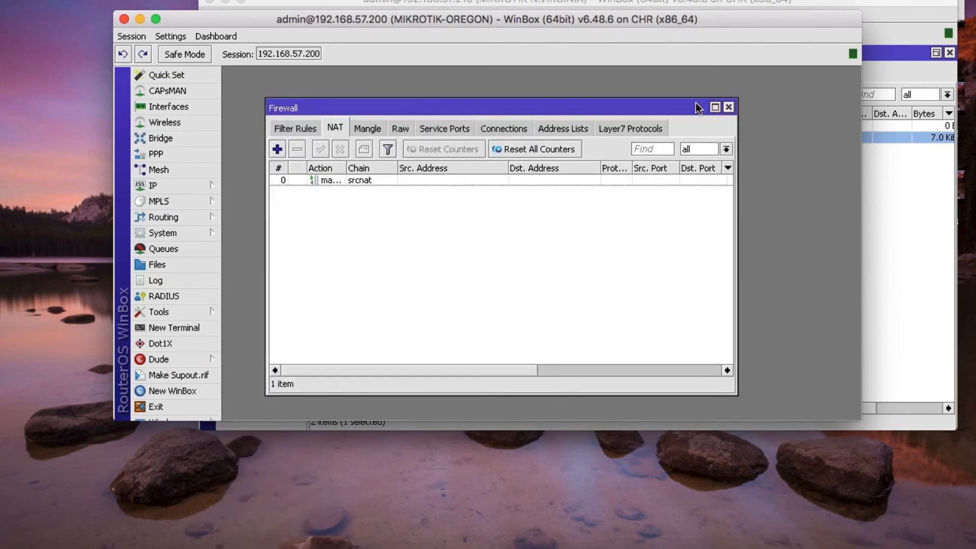
click(714, 107)
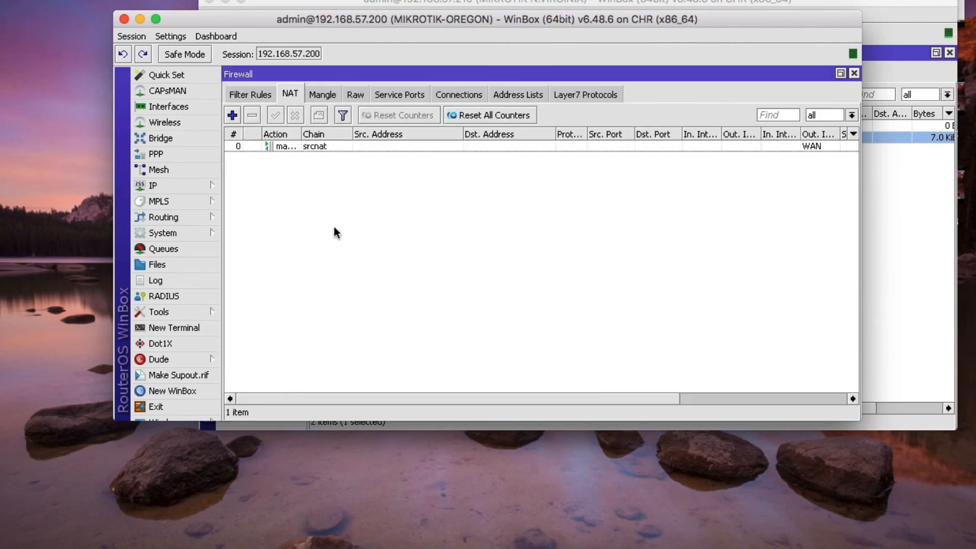
click(233, 115)
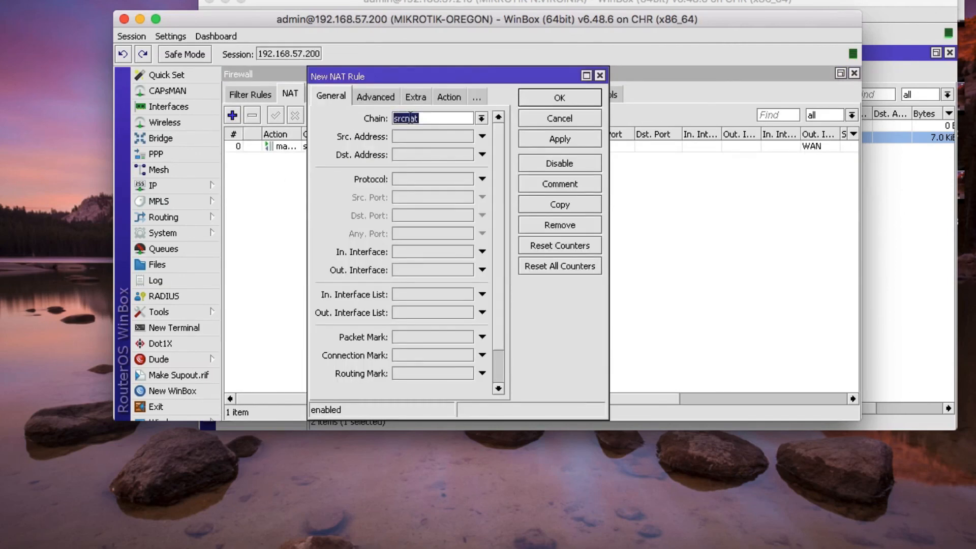
- Check the 192.168.10.1/24 LAN address, then set source 192.168.10.0/24 and destination 192.168.20.0/24
click(194, 187)
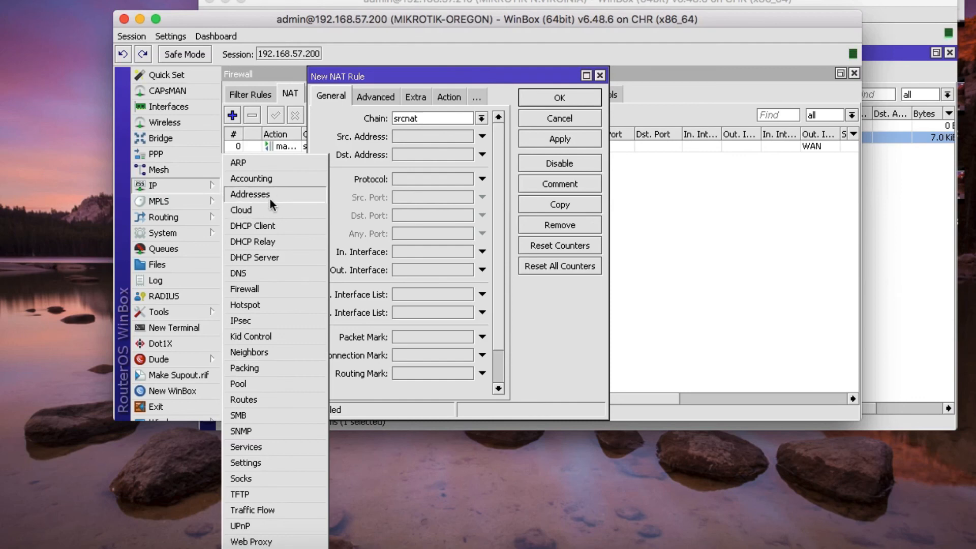
click(270, 199)
click(296, 135)
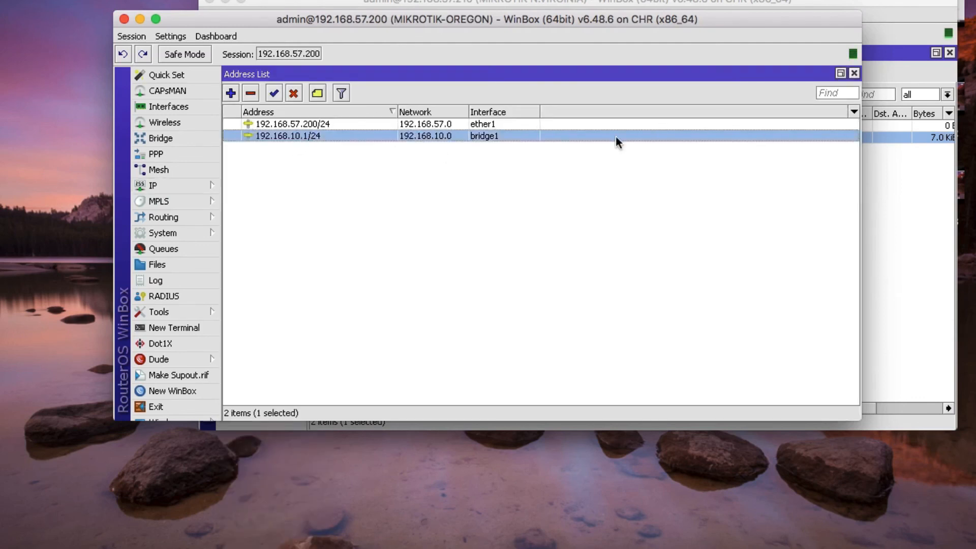
click(853, 73)
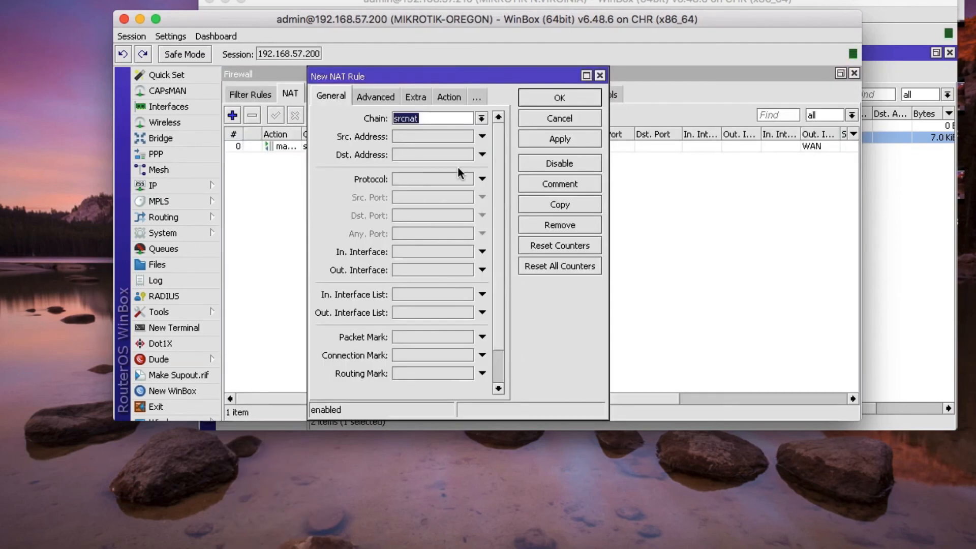
click(426, 136)
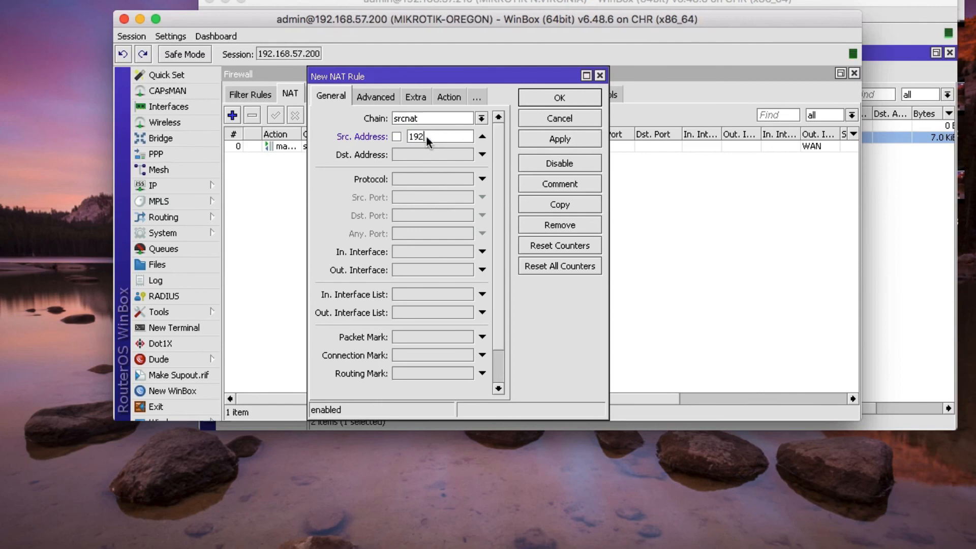
text(192.168.10.0/24)
click(401, 155)
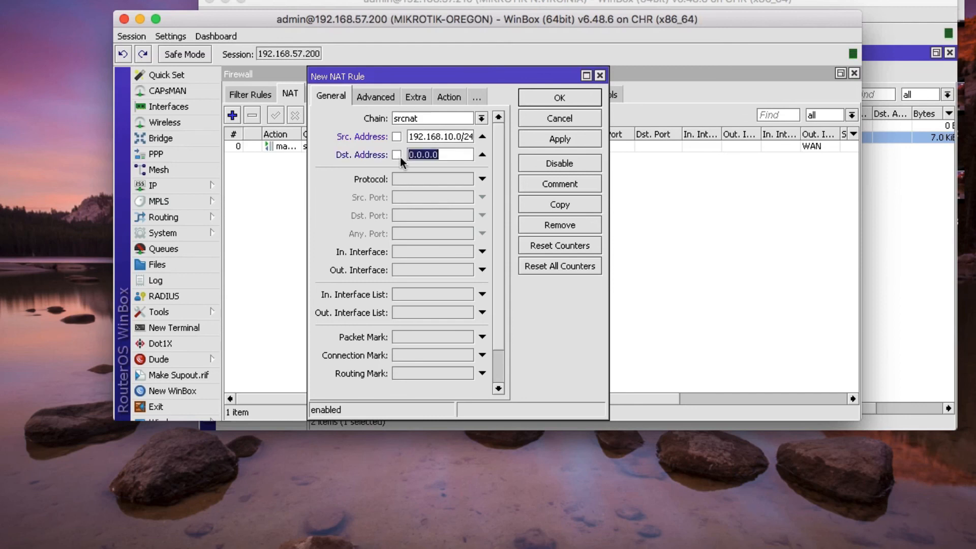
text(192.168.20.0/24)
- Set the action to accept, save, and move the rule above masquerade
click(451, 98)
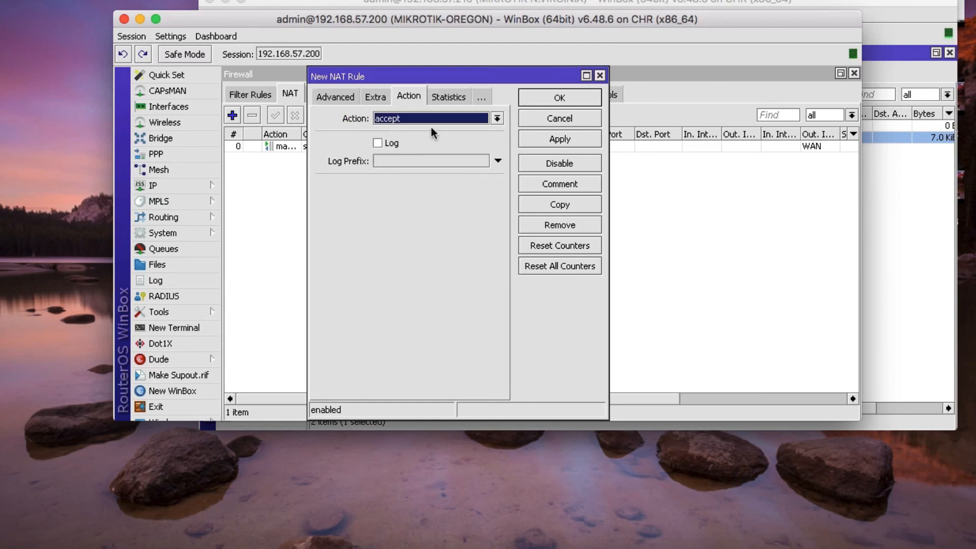
click(560, 101)
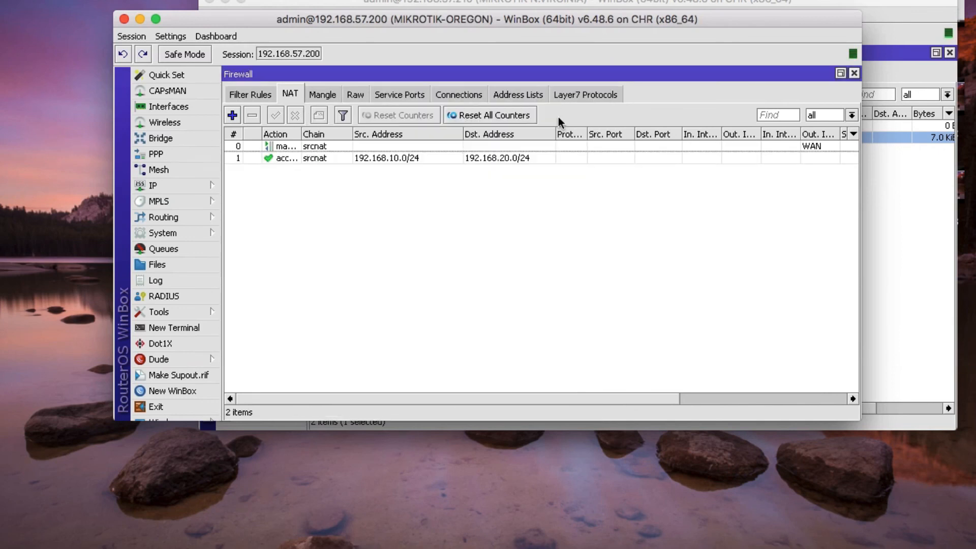
click(439, 158)
drag(438, 159, 444, 146)
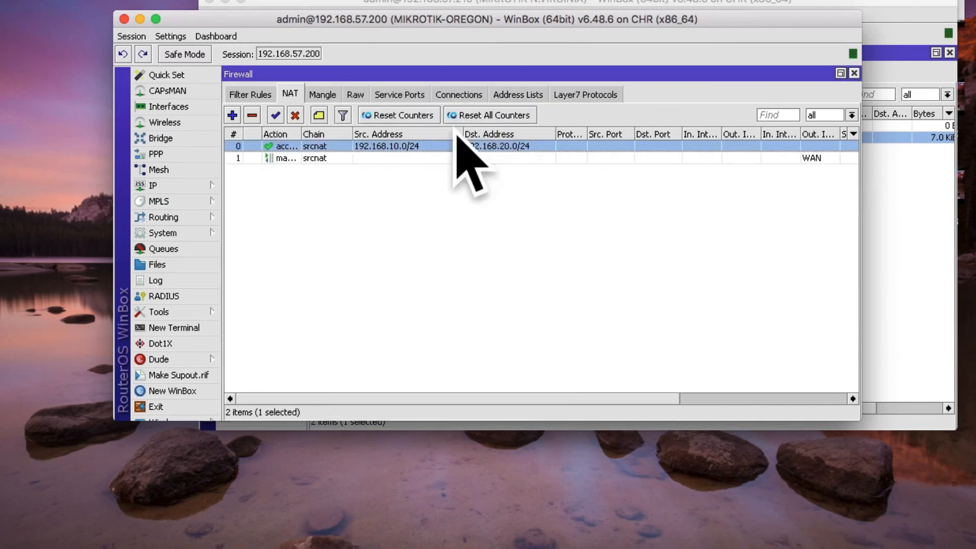
click(854, 74)
drag(226, 28, 169, 68)
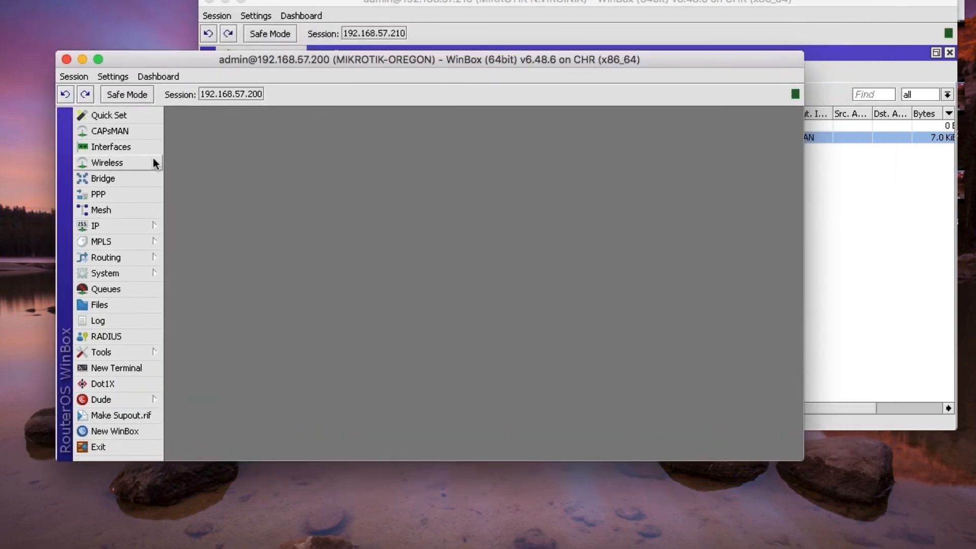
click(121, 373)
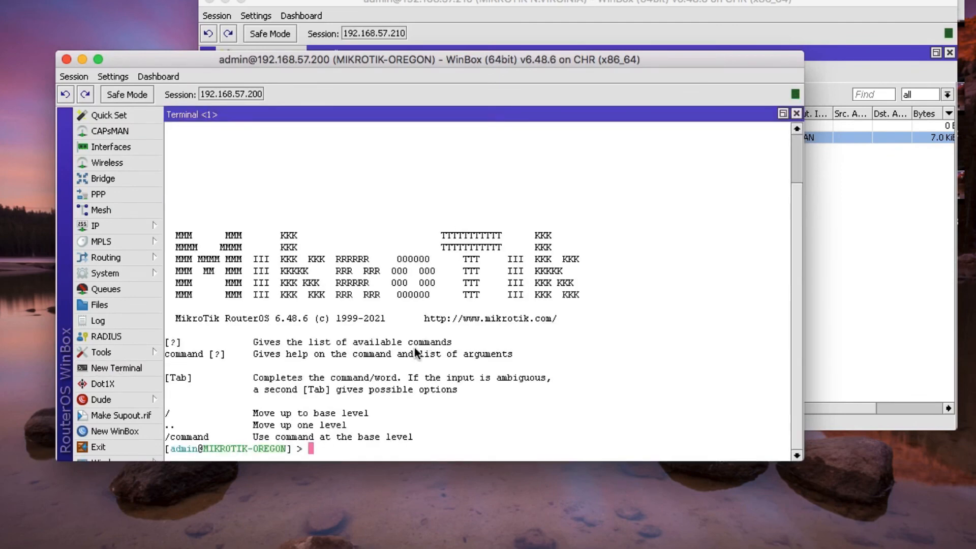
text(ip address print)
key(Return)
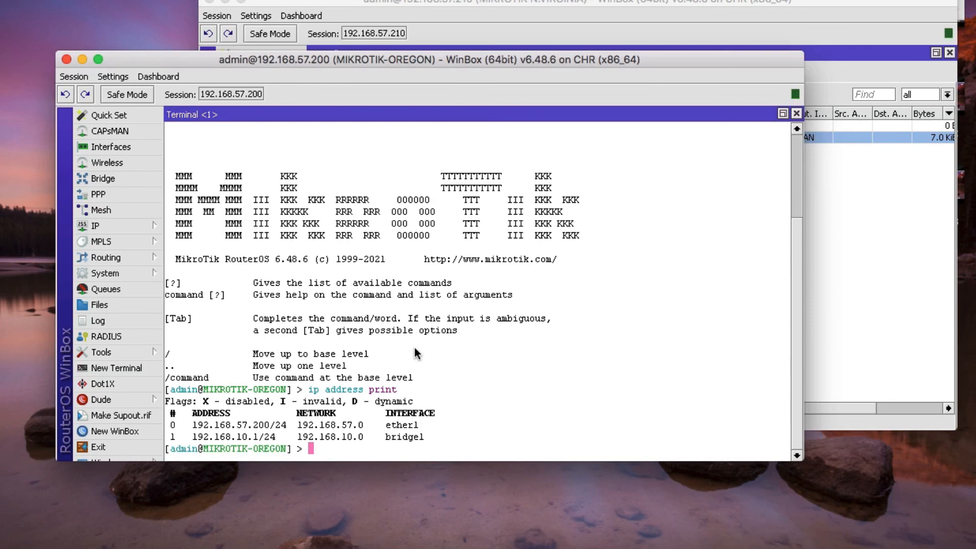
text(ping 192.168.20.1)
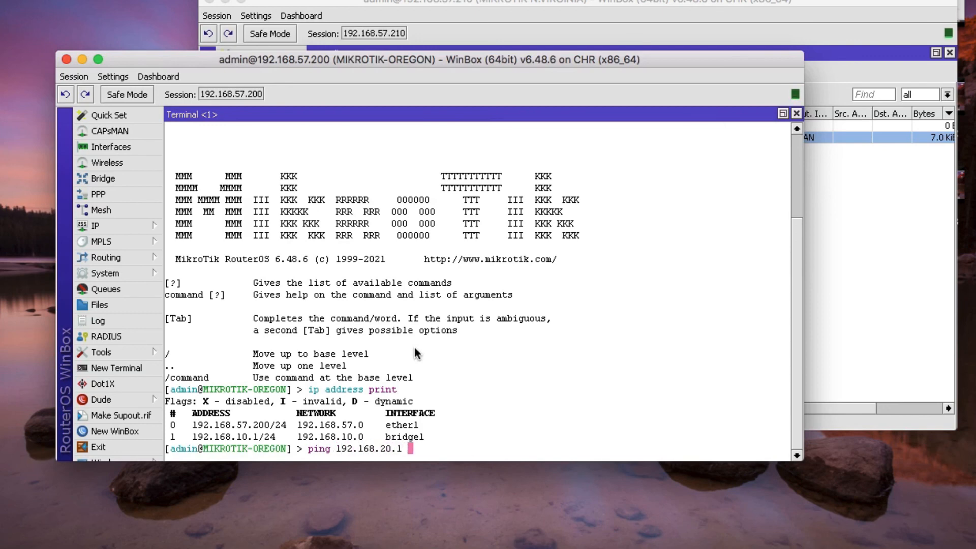
text( src-address)
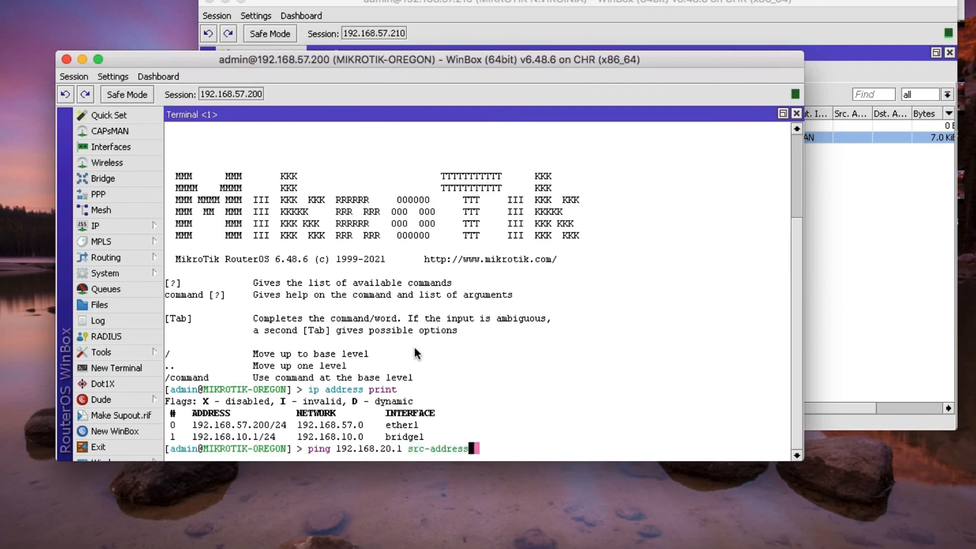
text(=192.1)
key(BackSpace)
key(BackSpace)
key(BackSpace)
key(BackSpace)
key(BackSpace)
key(BackSpace)
text(=192.168.10.)
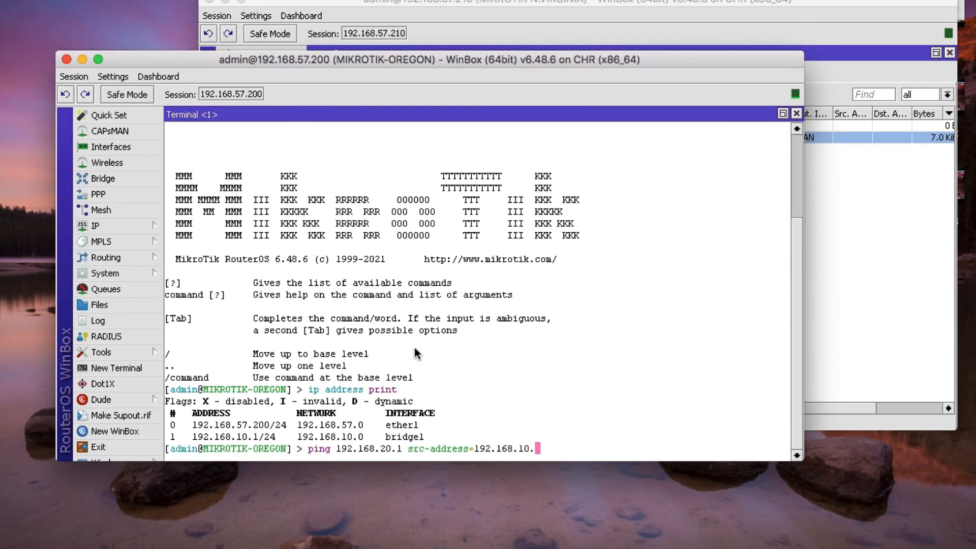
text(1)
key(Return)
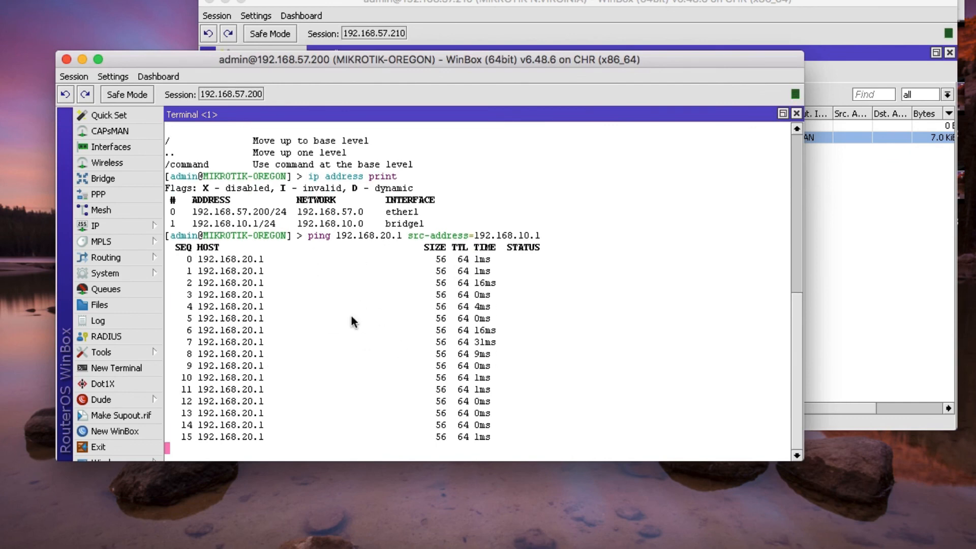
click(796, 114)
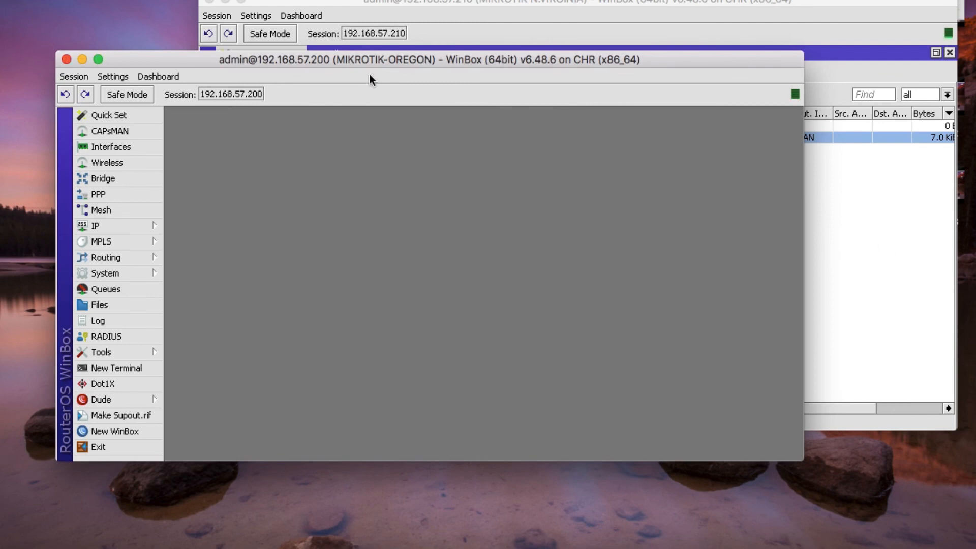
- On N.Virginia, close the firewall window and run 'ip address print' in a new terminal
click(841, 198)
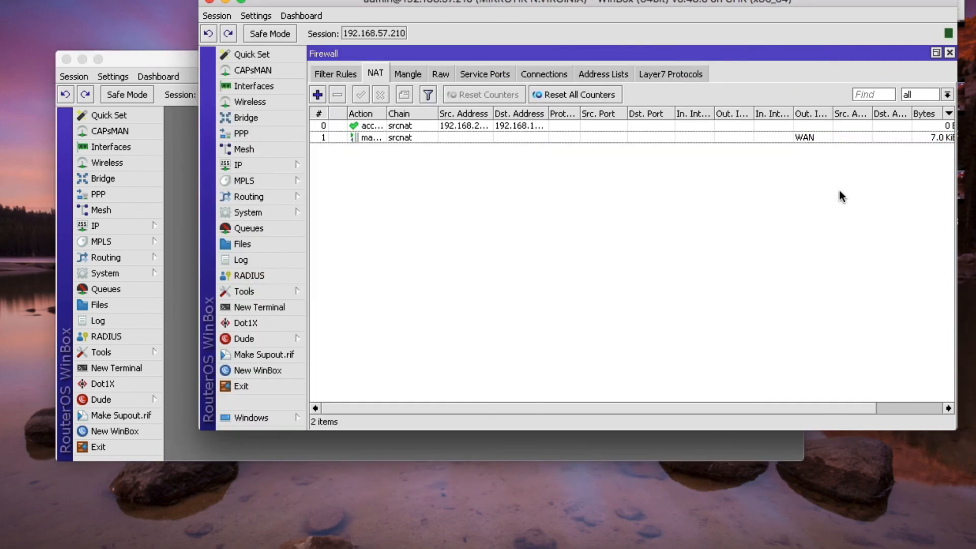
click(82, 59)
drag(420, 1, 285, 50)
click(816, 106)
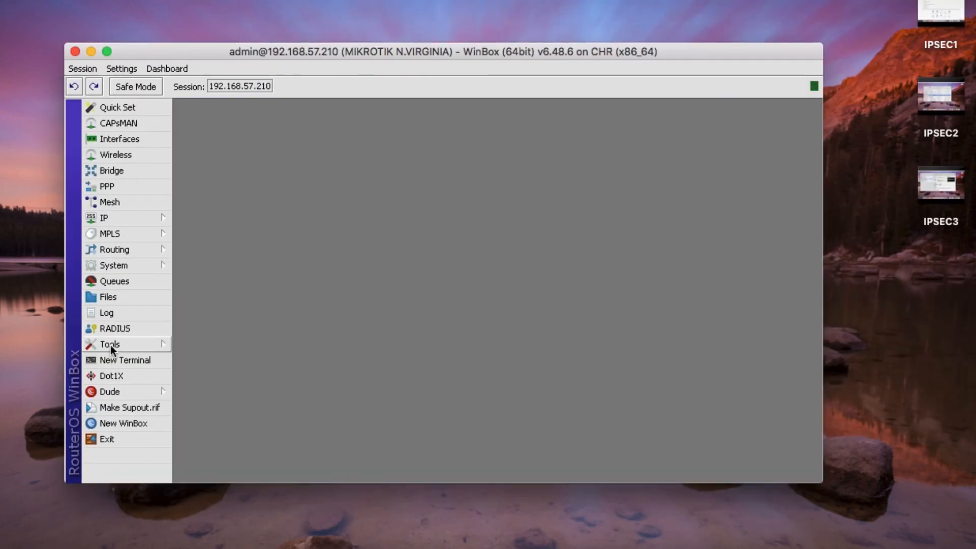
click(117, 360)
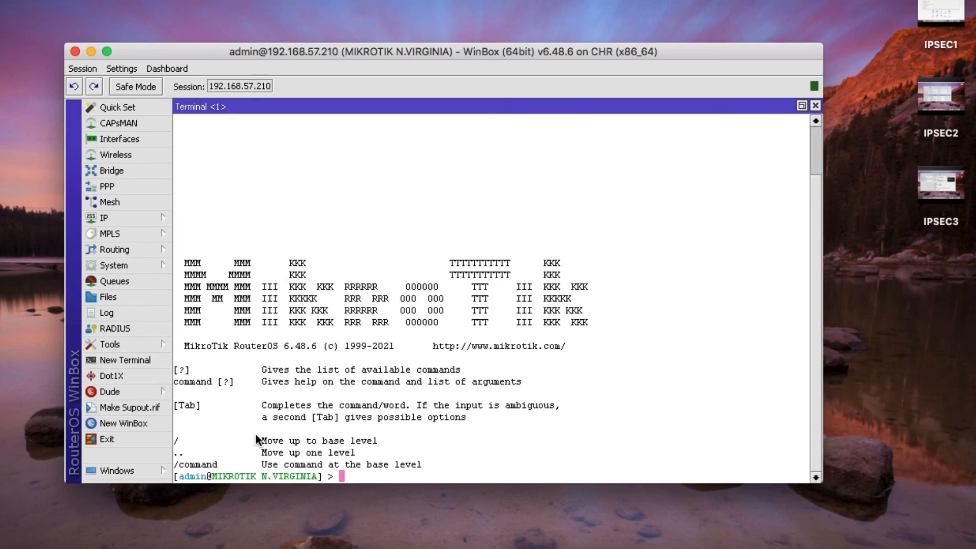
text(ip address print)
key(Return)
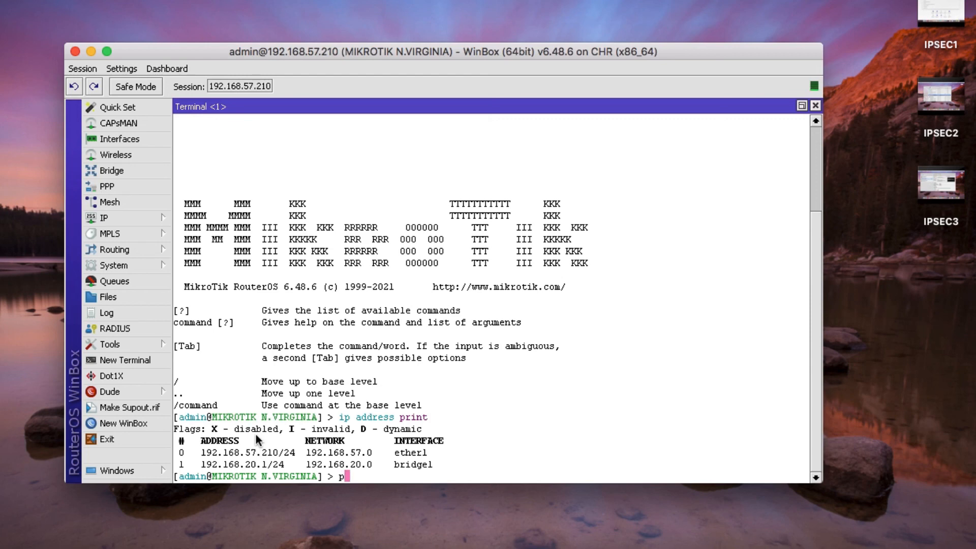
- Ping 192.168.10.1 with src-address=192.168.20.1 and stop it, showing 20 of 20 replies
text(ping 192.168.10.1)
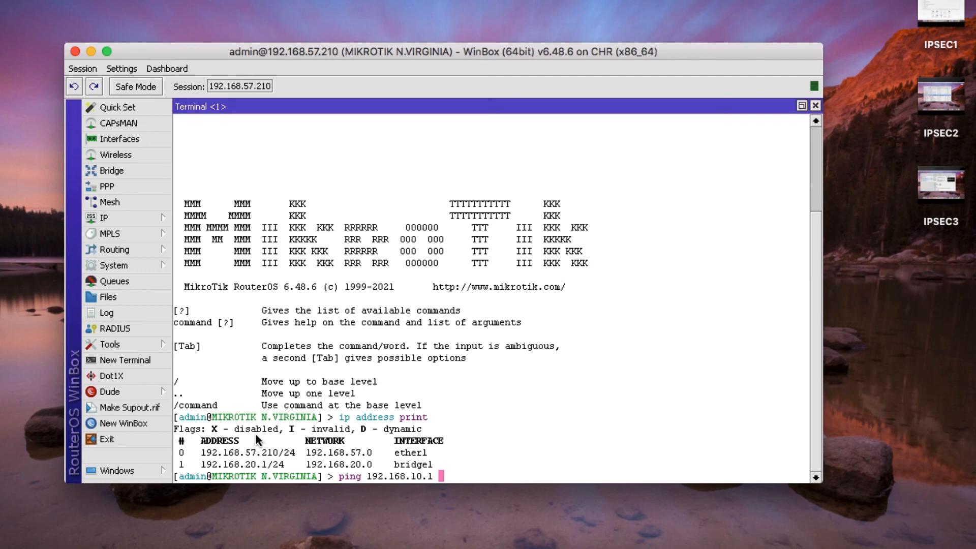
text(src-address=192)
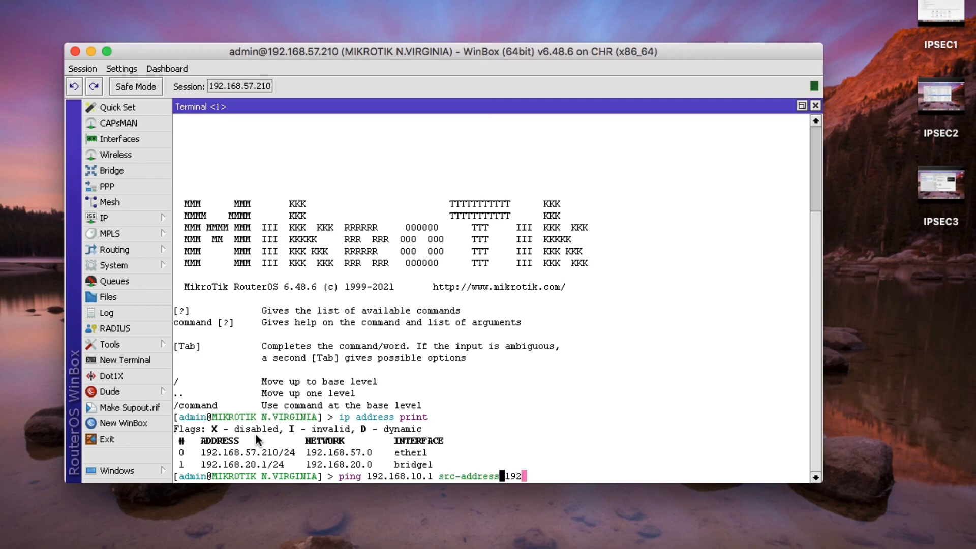
key(BackSpace)
key(BackSpace)
key(BackSpace)
key(BackSpace)
text(=192.168.20.1)
key(Return)
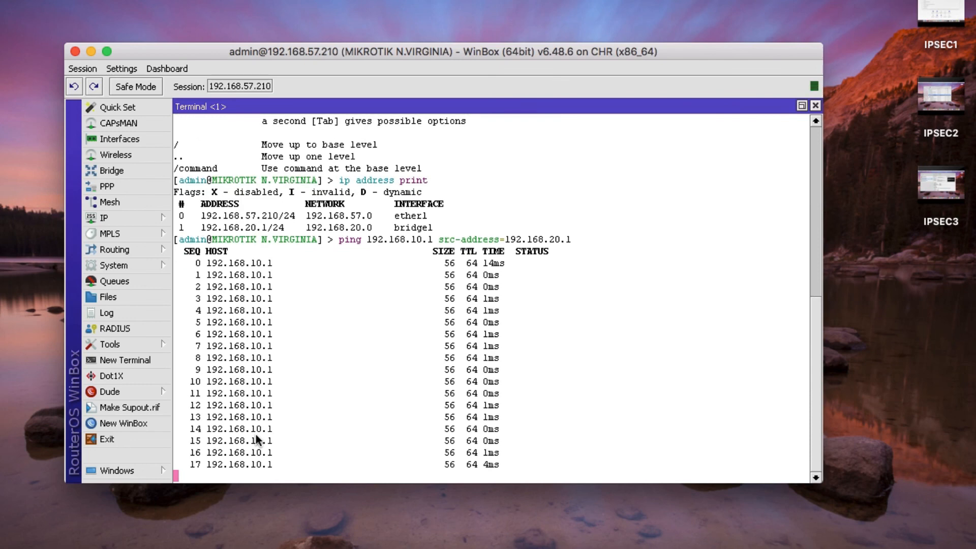
key(ctrl+c)
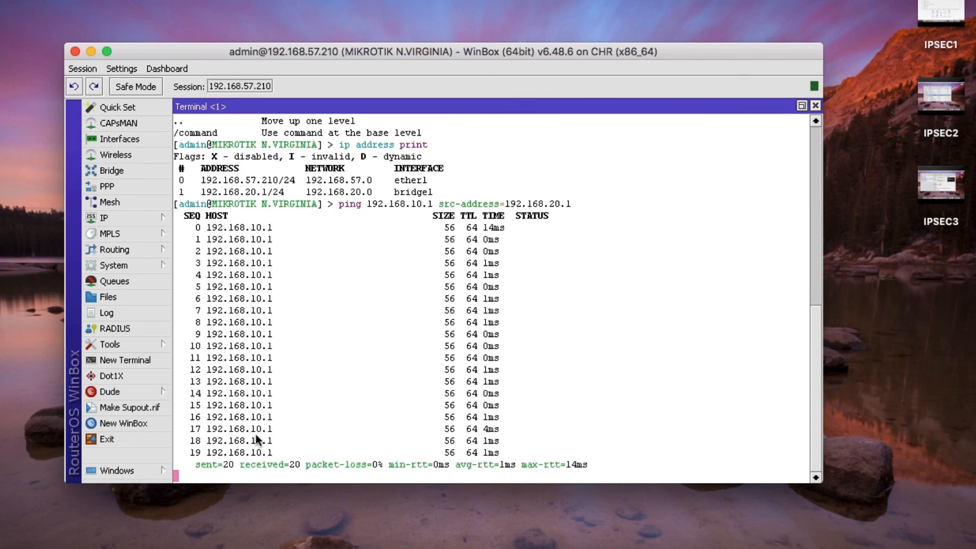